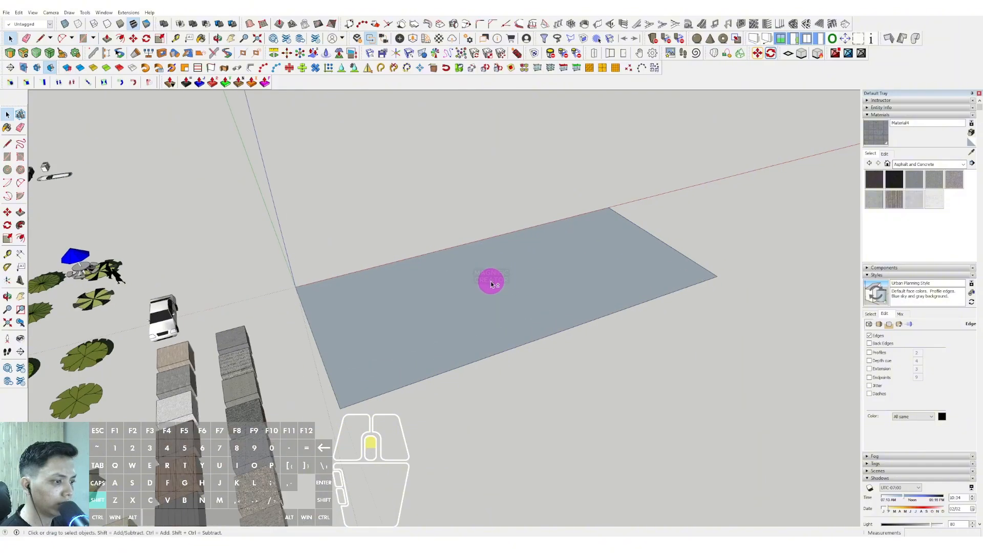
Step: Scale the ground rectangle shorter along its long side to about 30,500 mm
middle_drag(490, 283, 532, 314)
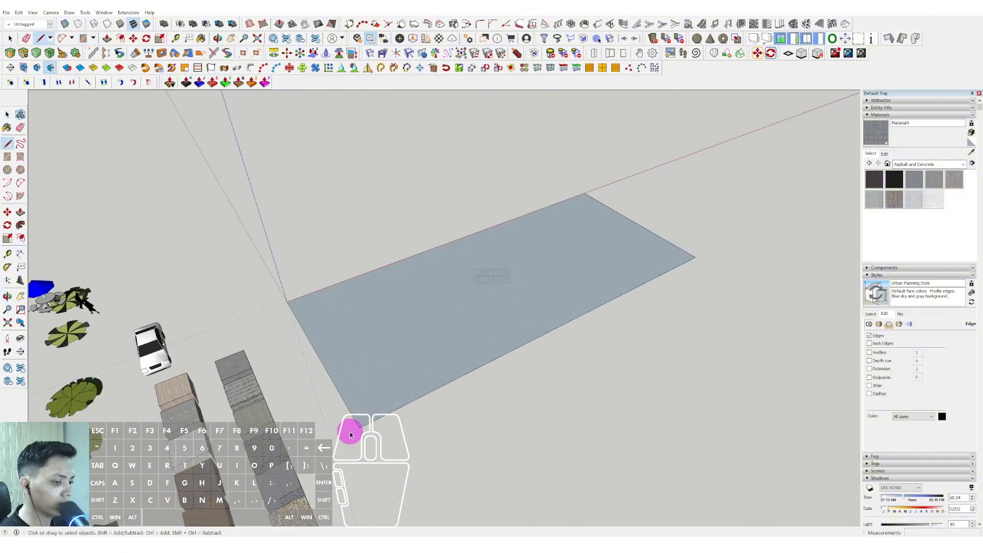
key(space)
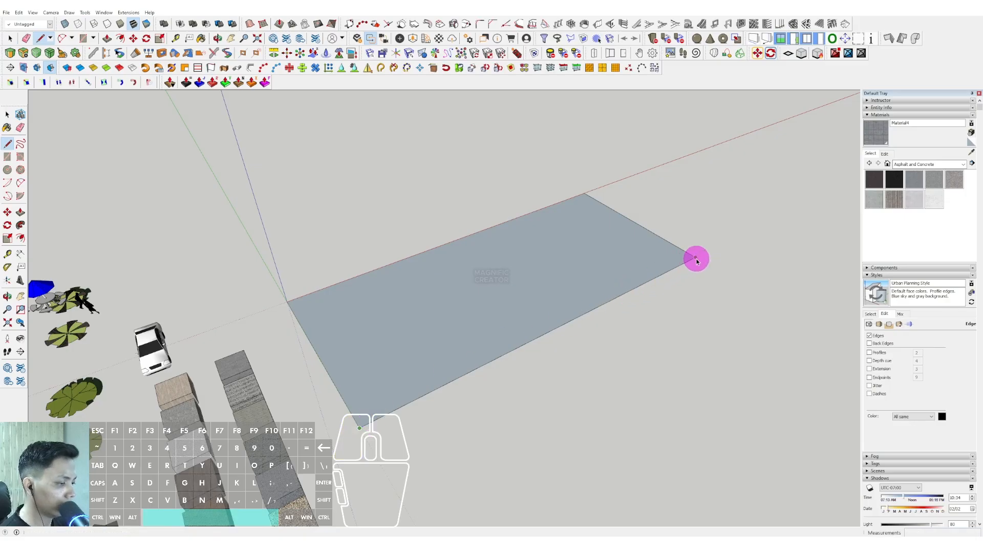
middle_drag(696, 257, 461, 274)
key(s)
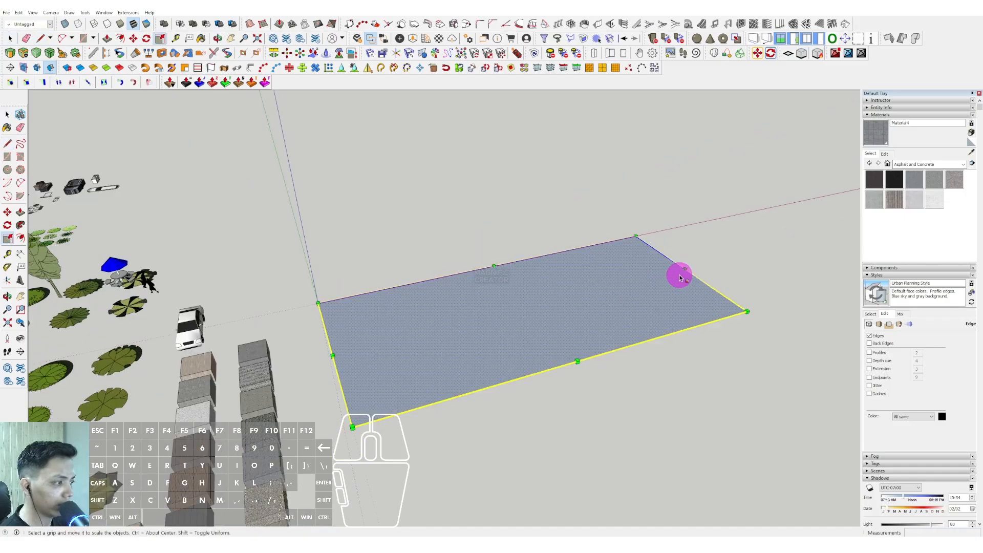
drag(676, 270, 652, 281)
key(d)
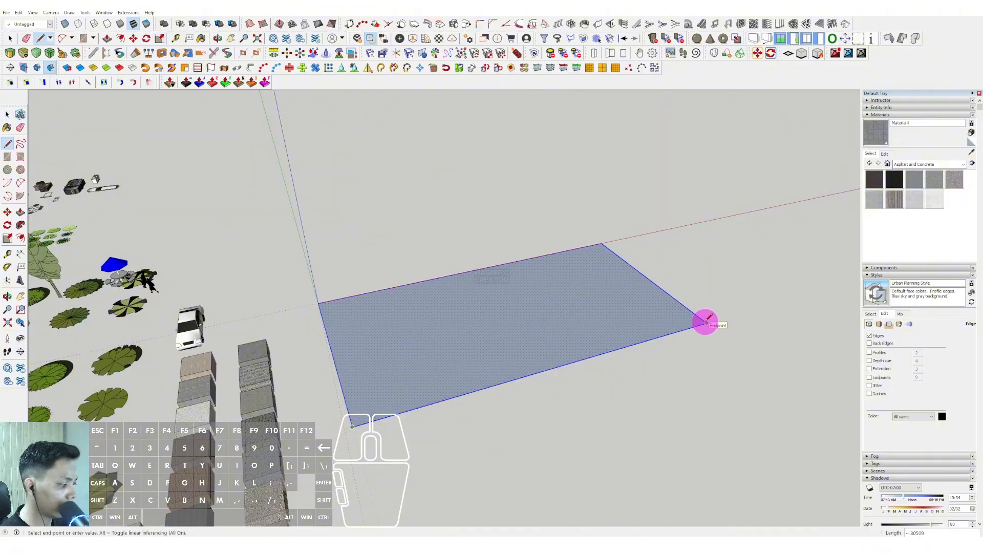
key(space)
Step: Extrude the rectangle into a slab about 300 mm thick and make it a group
middle_drag(465, 351, 490, 325)
key(p)
click(468, 324)
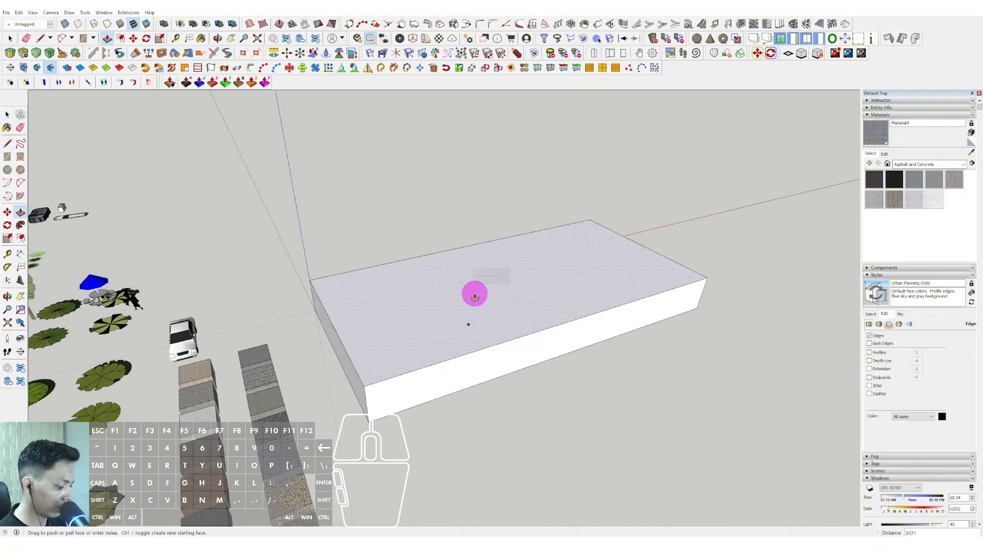
key(Escape)
key(space)
click(458, 312)
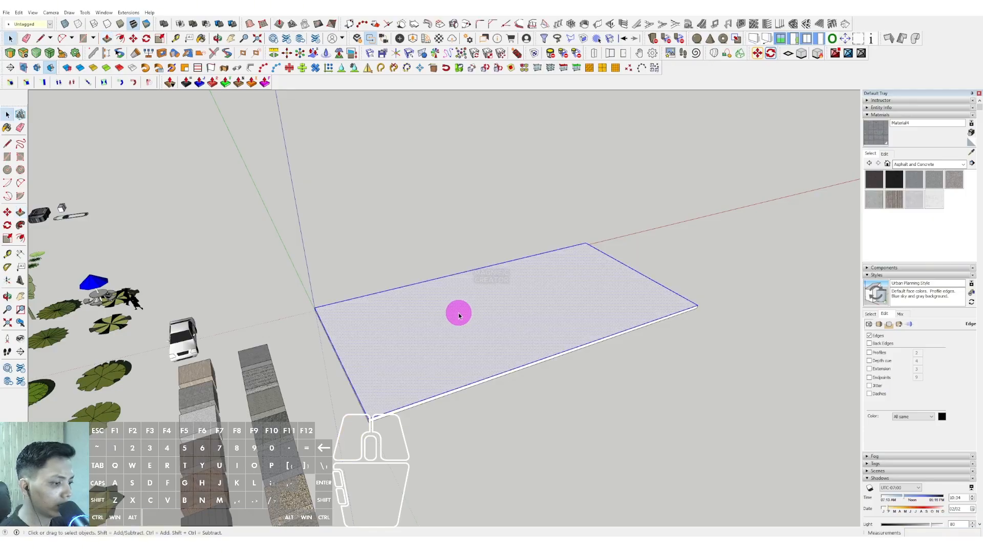
right_click(459, 312)
click(481, 378)
Step: Copy the slab straight up onto its own top and raise the copy by another 5000 mm
scroll(414, 388, up, 2)
mouse_move(415, 388)
middle_down()
mouse_move(399, 360)
mouse_move(419, 333)
mouse_move(423, 384)
middle_up()
click(420, 384)
key(ctrl)
click(409, 418)
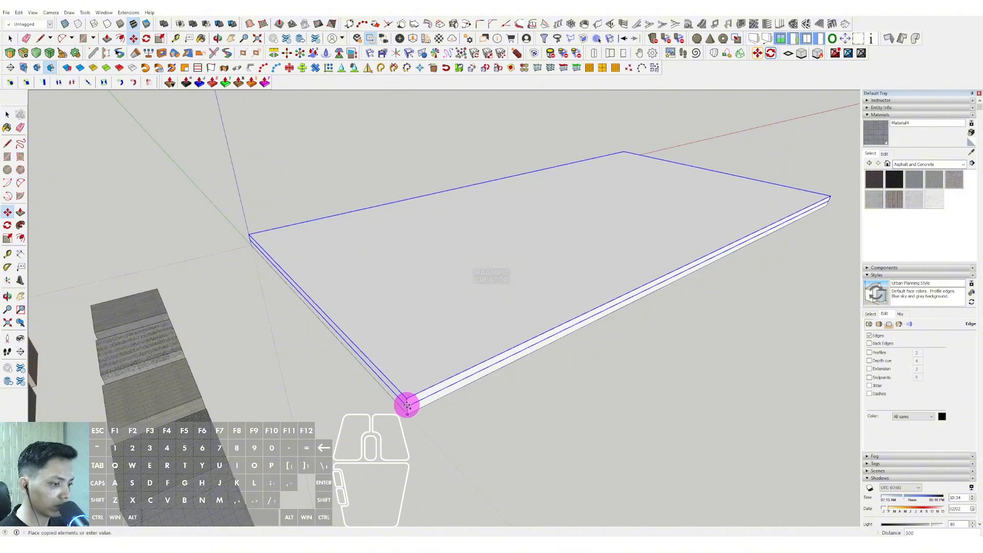
scroll(406, 407, up, 1)
click(406, 406)
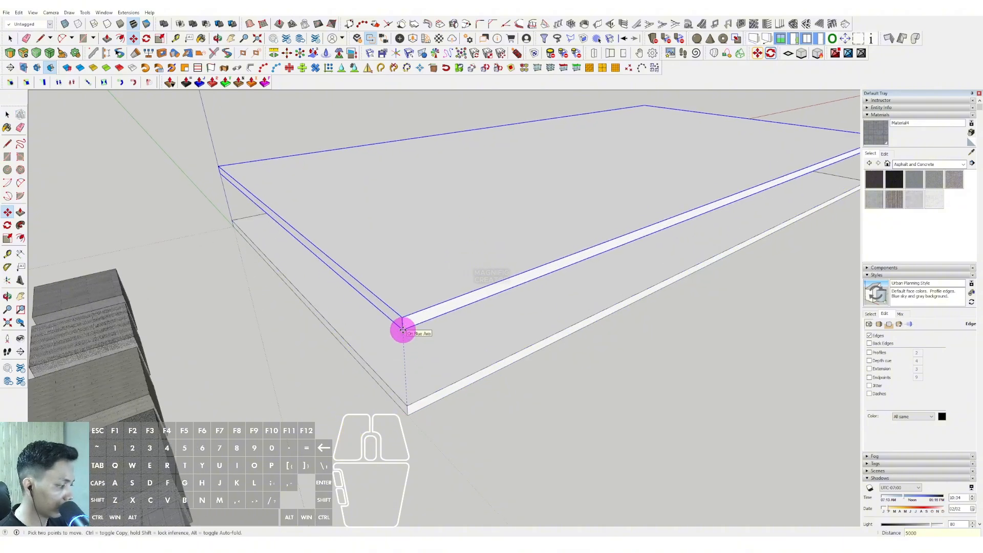
key(Return)
key(space)
Step: Draw a rectangle over the lower slab's top face from corner to opposite corner and select it
scroll(451, 322, down, 3)
scroll(510, 296, up, 2)
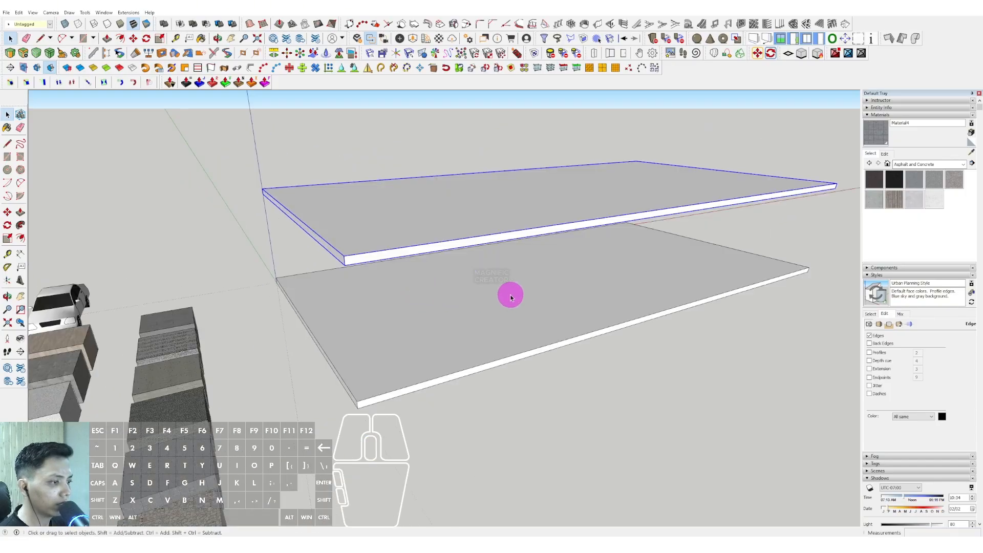
middle_drag(511, 297, 190, 235)
click(86, 280)
click(8, 159)
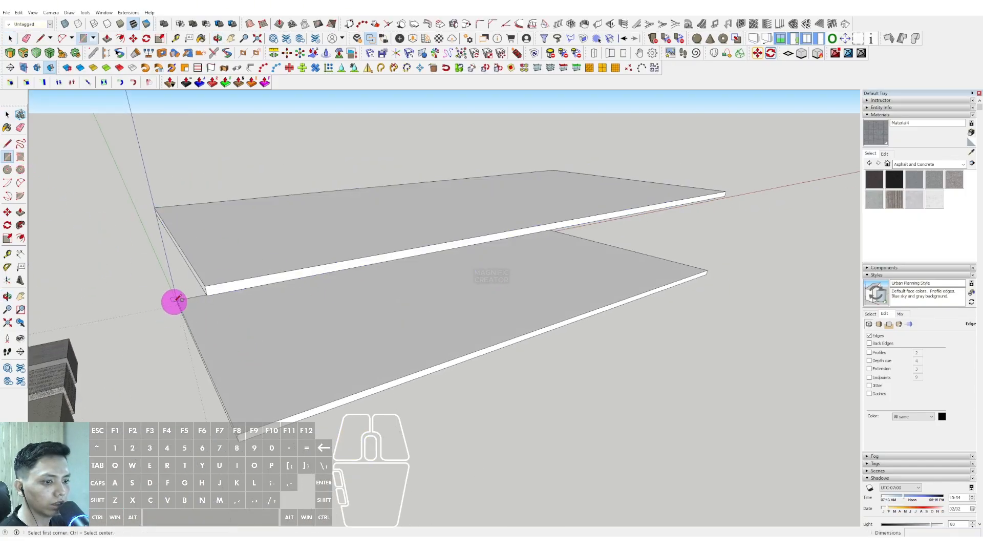
click(706, 271)
key(space)
double_click(674, 272)
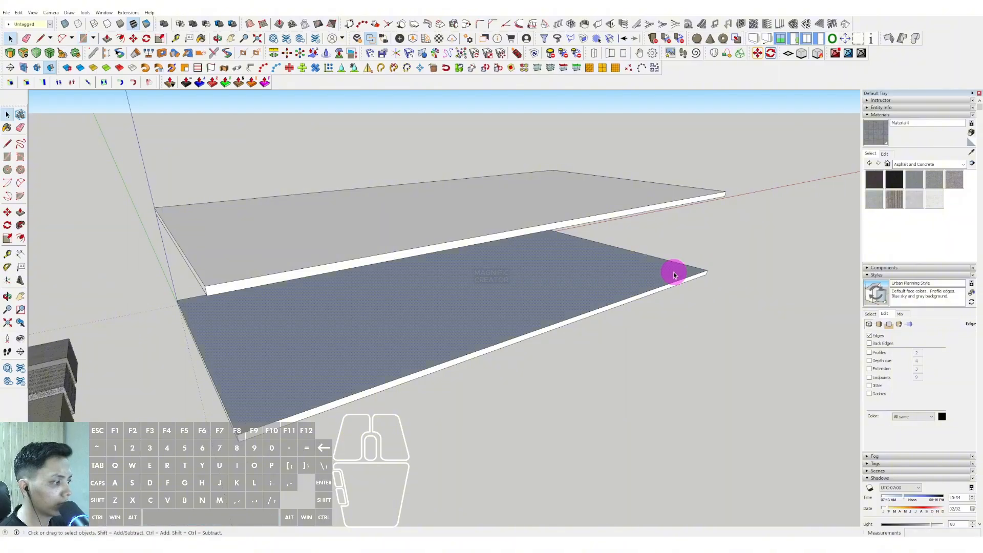
Step: Offset the new face about 750 mm inward and remove the outer ring around it
shift+middle_drag(596, 288, 646, 278)
middle_drag(575, 273, 742, 274)
key(f)
click(742, 275)
click(741, 276)
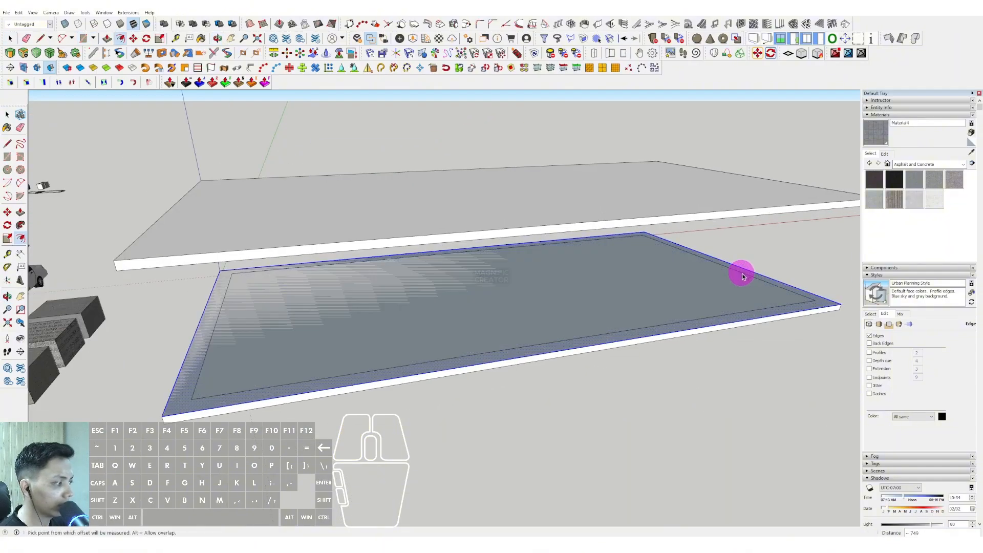
scroll(823, 304, up, 2)
key(space)
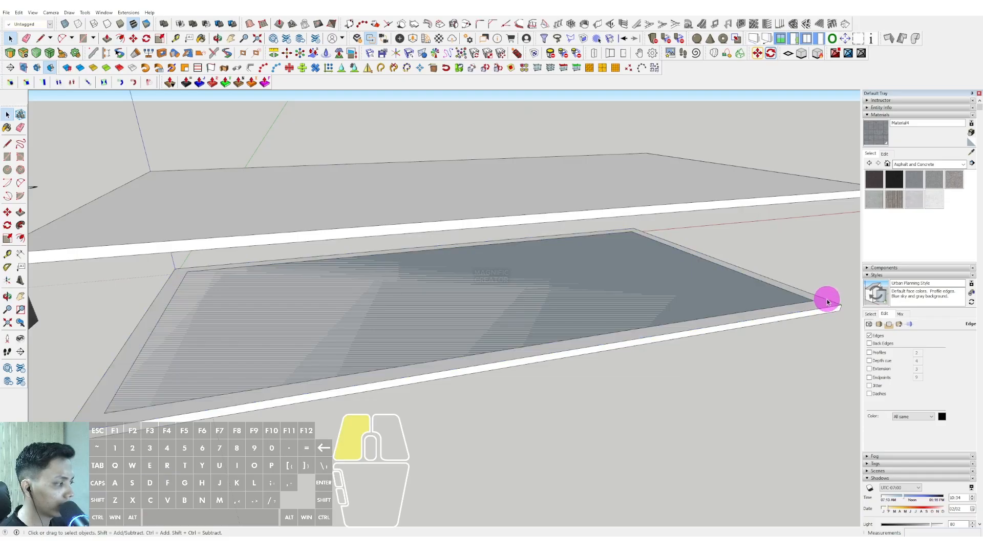
click(827, 302)
key(shift+e)
Step: Extrude the inner face up to the underside of the upper slab and group the resulting wall volume
scroll(825, 298, down, 3)
middle_drag(710, 294, 694, 288)
scroll(692, 289, up, 1)
click(692, 288)
key(p)
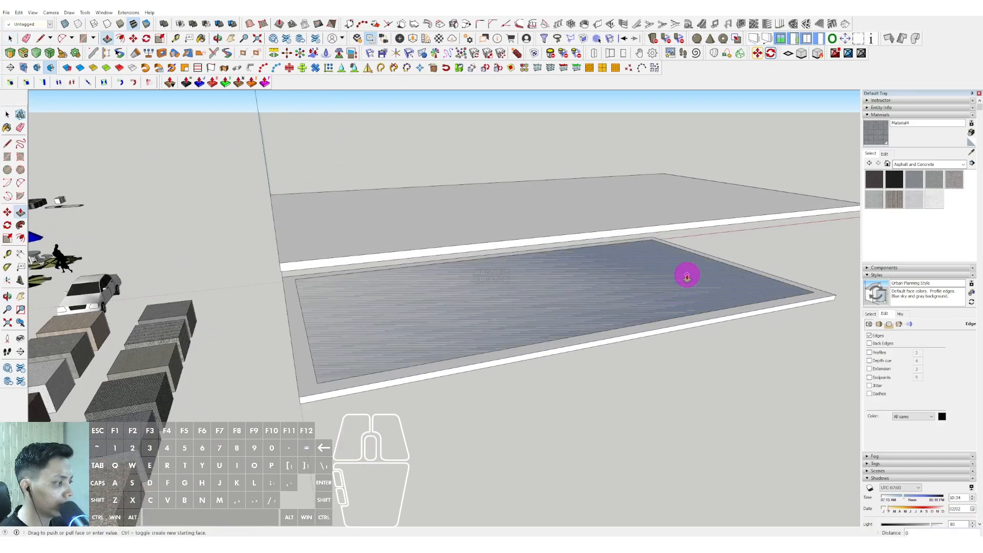
drag(686, 277, 681, 228)
scroll(662, 261, down, 2)
key(space)
click(596, 258)
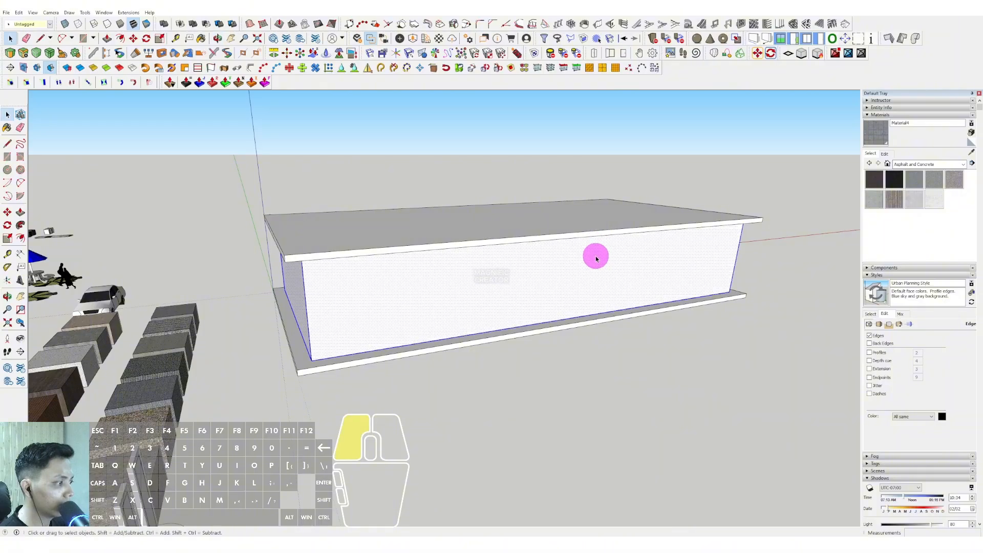
right_click(595, 258)
click(622, 322)
Step: Copy the wall volume and upper slab upward onto the first storey to form a second storey
middle_drag(441, 303, 370, 286)
scroll(454, 292, up, 1)
click(354, 307)
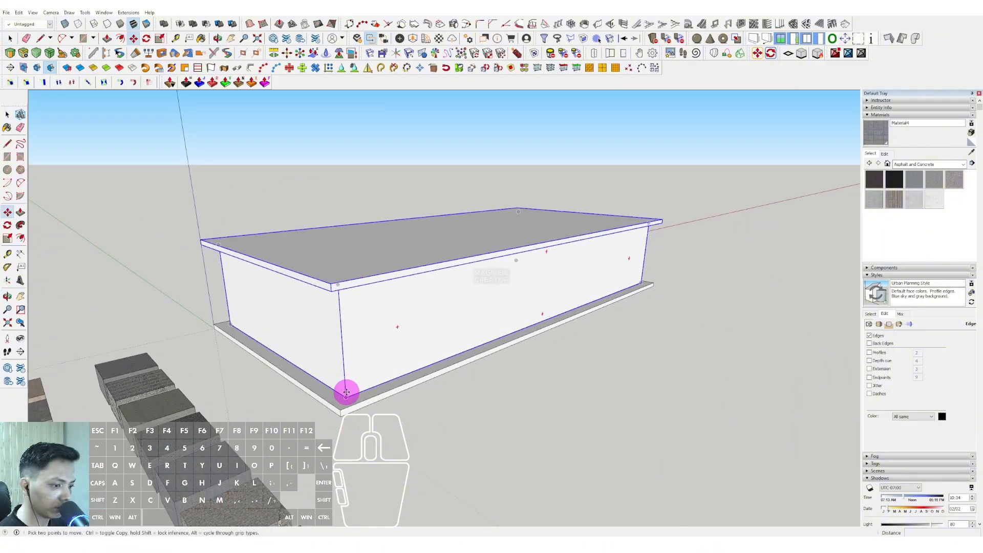
click(332, 283)
key(space)
scroll(382, 233, up, 2)
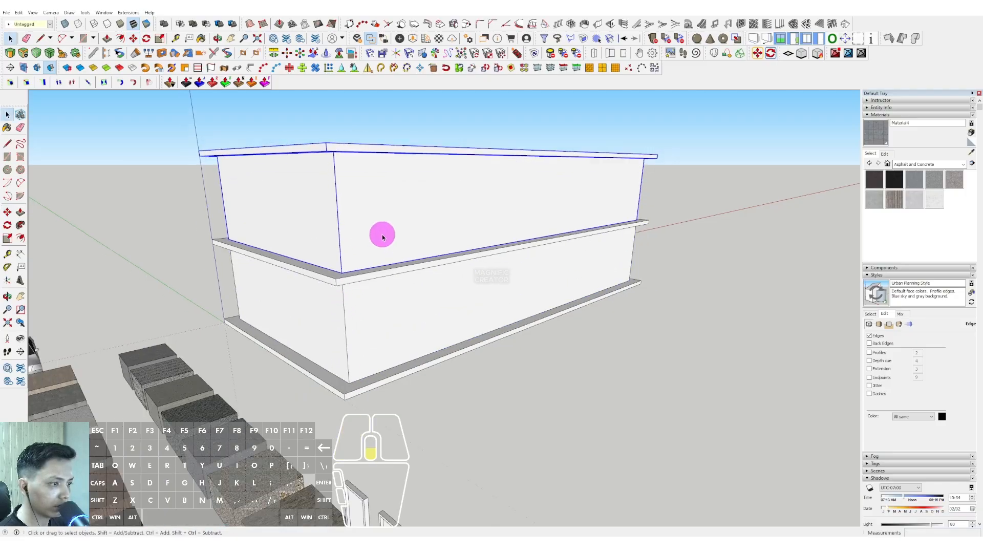
Step: Copy the corner edge along the lower storey's front wall to create five vertical divider lines
middle_drag(343, 237, 373, 351)
click(308, 384)
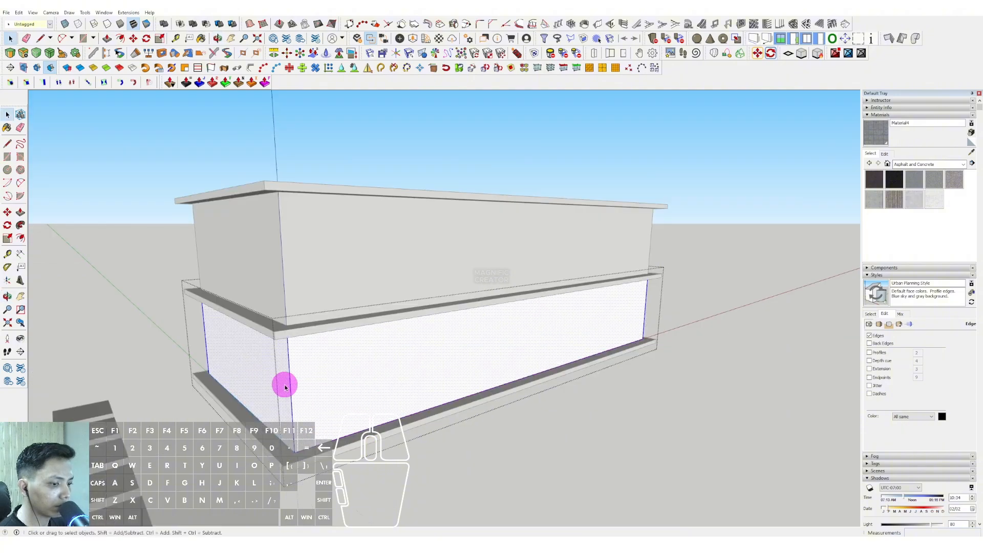
middle_drag(290, 381, 311, 400)
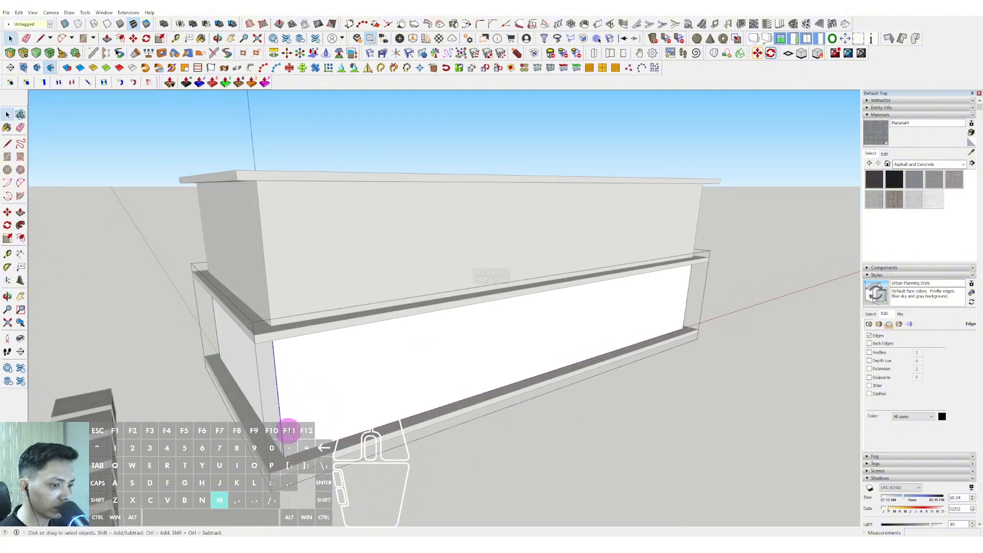
key(m)
key(ctrl)
click(278, 398)
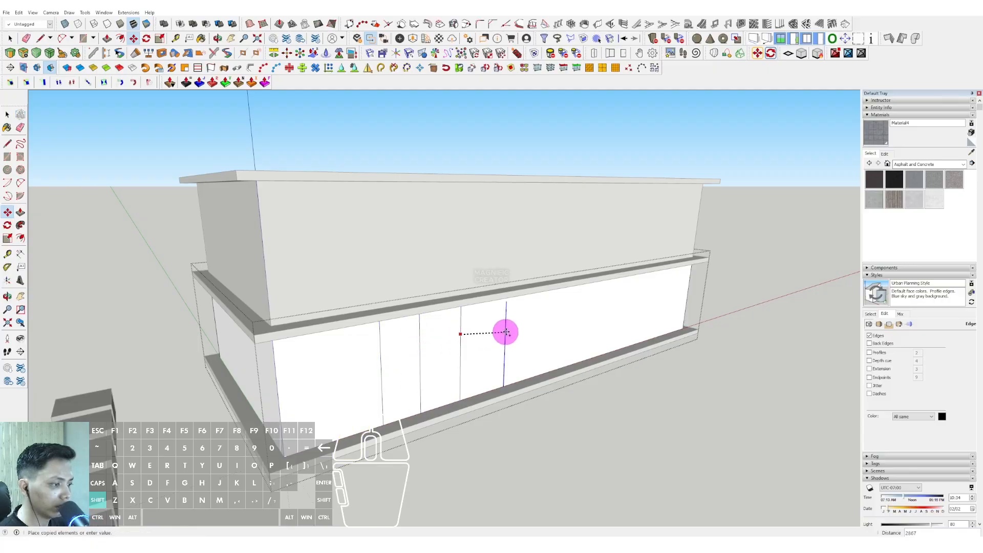
click(623, 294)
key(space)
Step: Draw a vertical line on the upper storey's front wall near the corner and copy it about 2000 mm along the wall
scroll(518, 332, down, 1)
middle_drag(518, 331, 395, 271)
triple_click(384, 271)
scroll(382, 271, up, 1)
key(d)
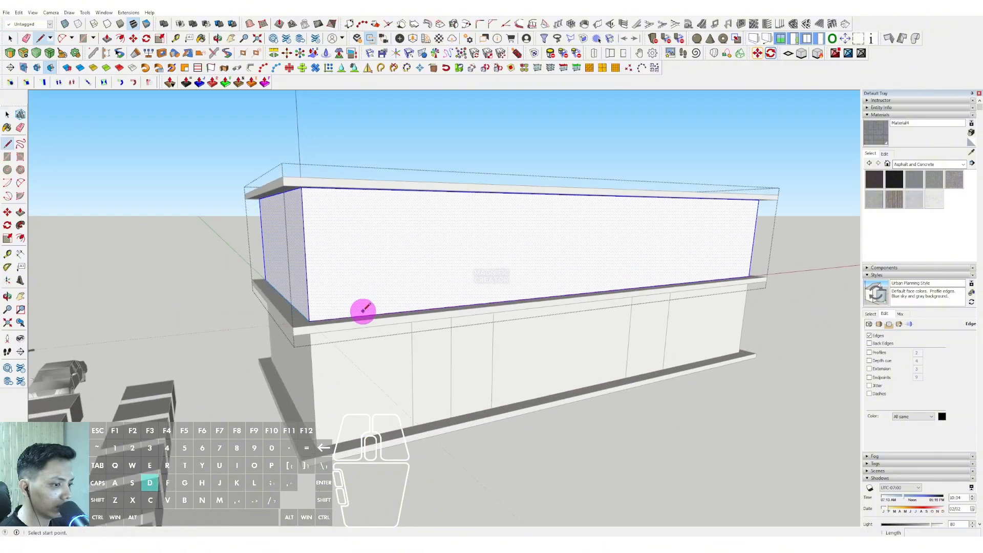
click(359, 189)
middle_drag(359, 190, 371, 256)
key(space)
click(365, 266)
key(ctrl)
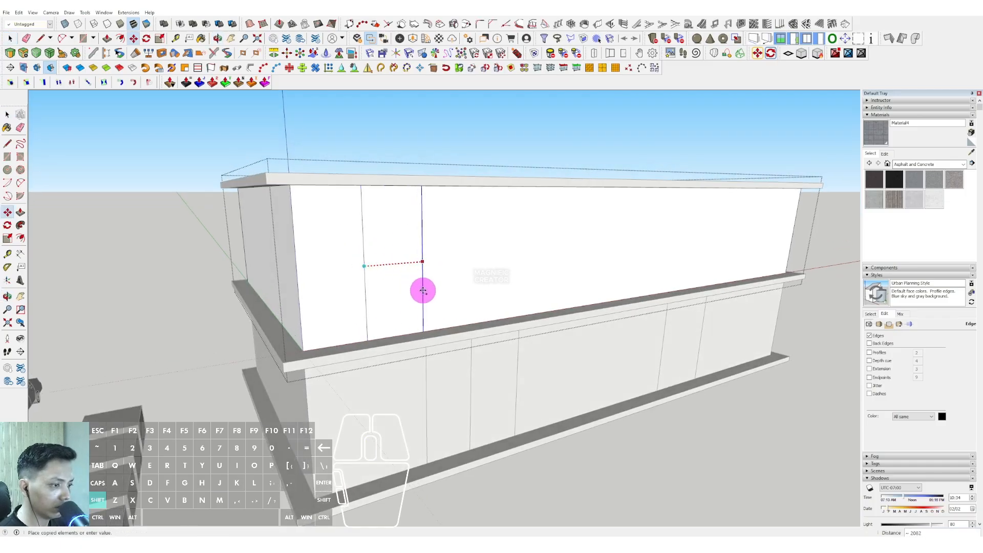
click(422, 290)
key(space)
Step: Copy the vertical divider six more times along the rest of the upper storey's front wall
middle_drag(372, 281, 369, 276)
key(m)
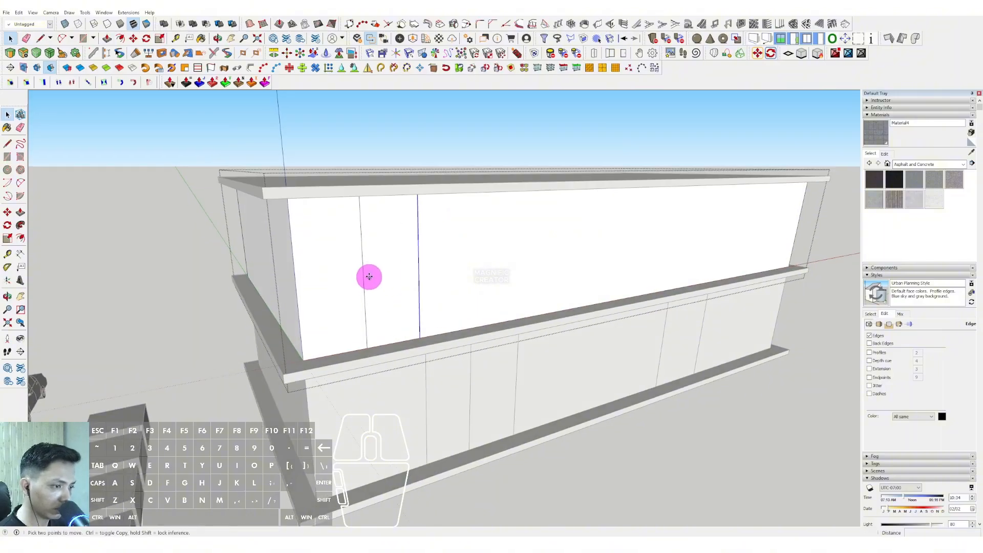
click(364, 277)
key(ctrl)
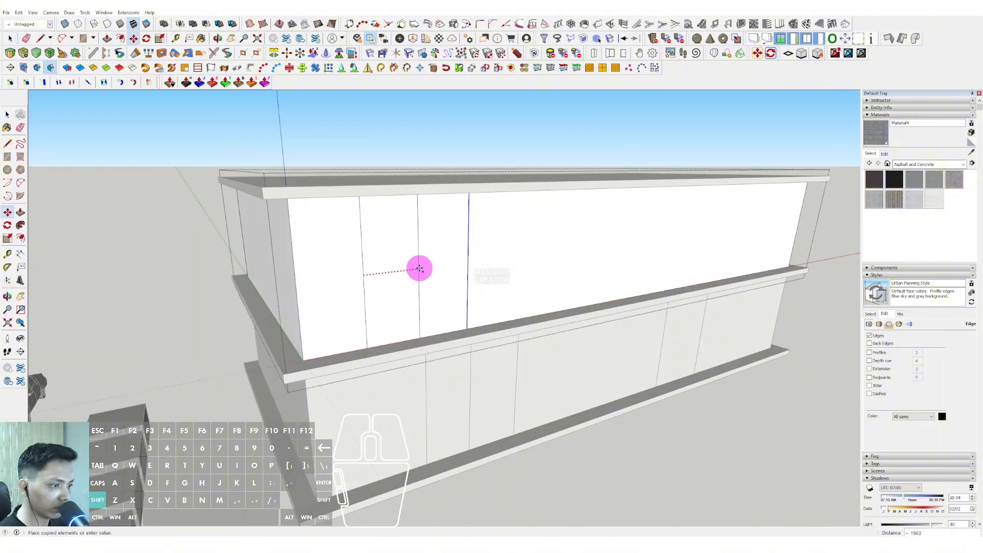
click(419, 268)
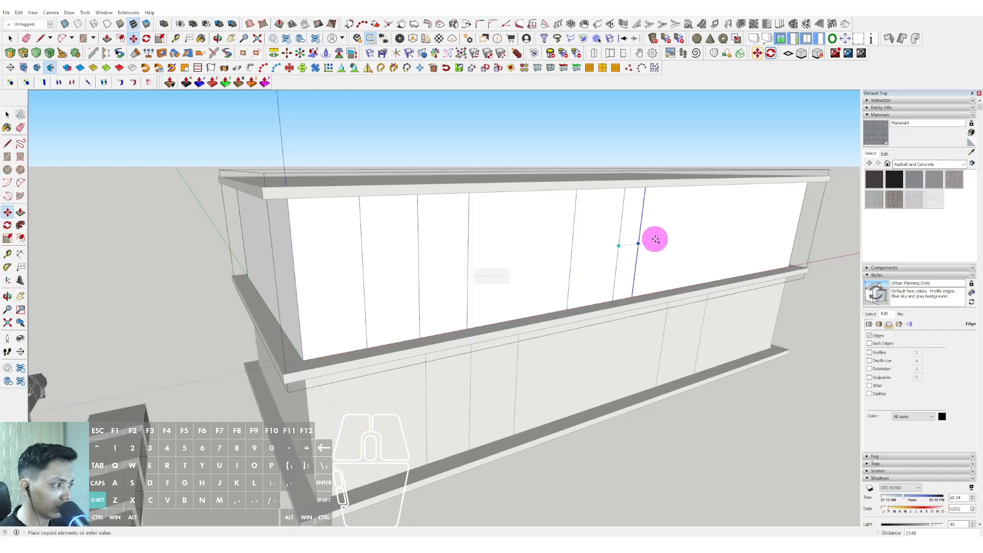
shift+middle_drag(663, 239, 554, 238)
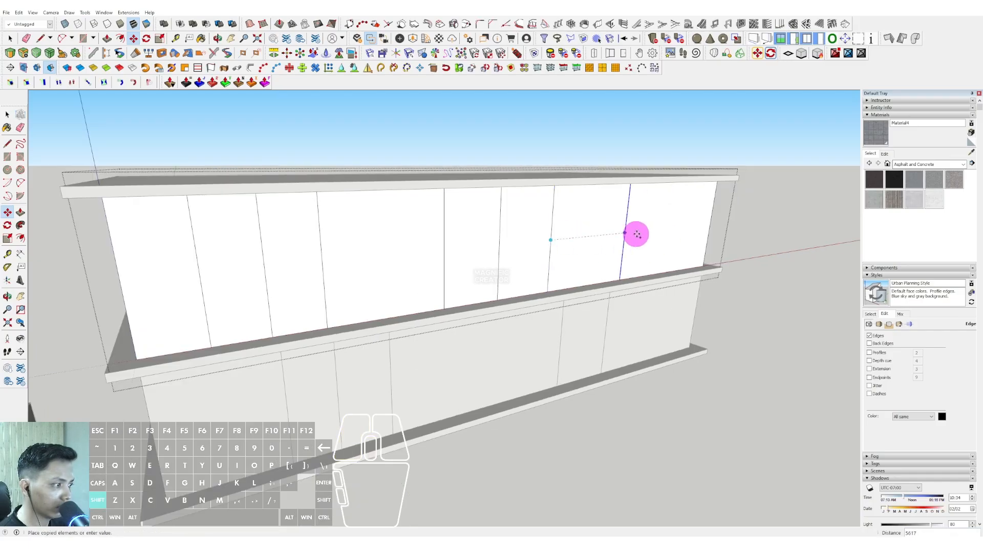
key(space)
Step: Paint five window panels on the upper storey's front wall with Translucent Glass Blue from Glass and Mirrors
click(950, 164)
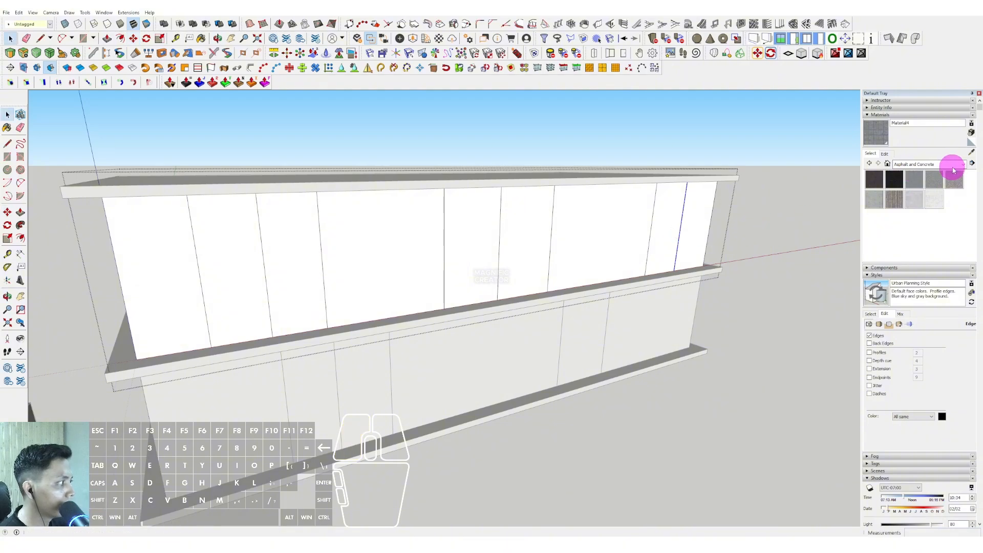
click(915, 222)
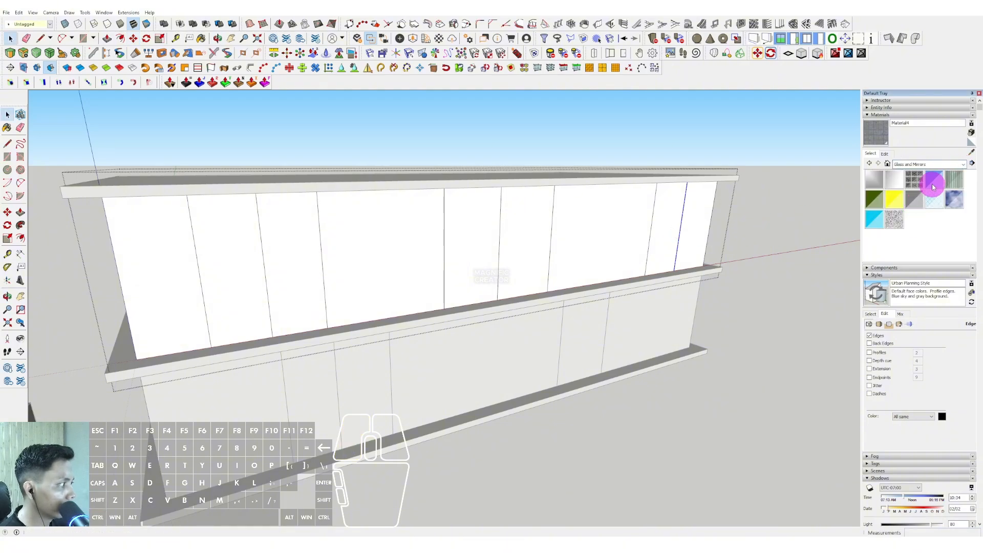
click(934, 179)
middle_drag(766, 211, 665, 208)
click(663, 212)
click(548, 223)
click(503, 231)
click(382, 248)
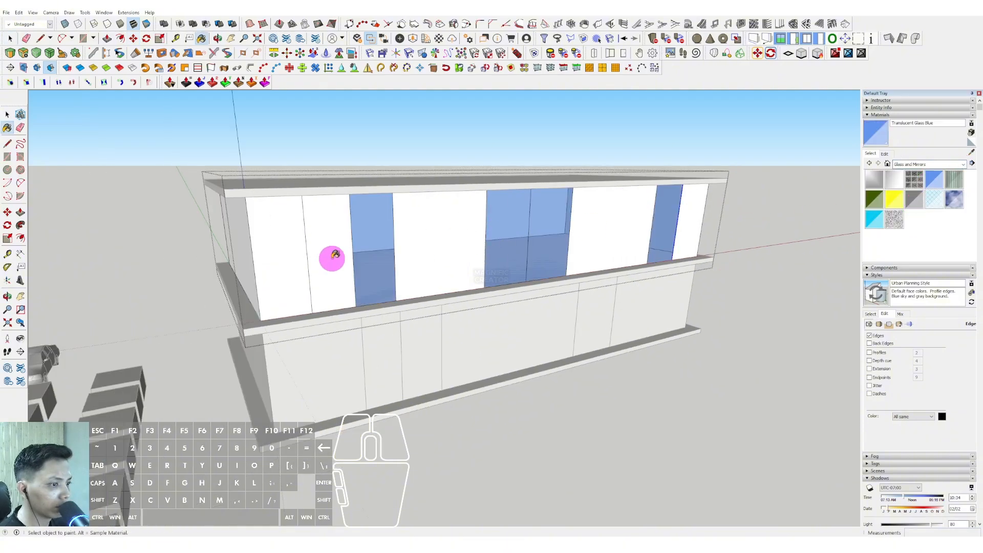
click(330, 259)
Step: Paint three window panels on the lower storey's front wall with the same blue glass
double_click(385, 361)
key(b)
click(387, 353)
click(425, 338)
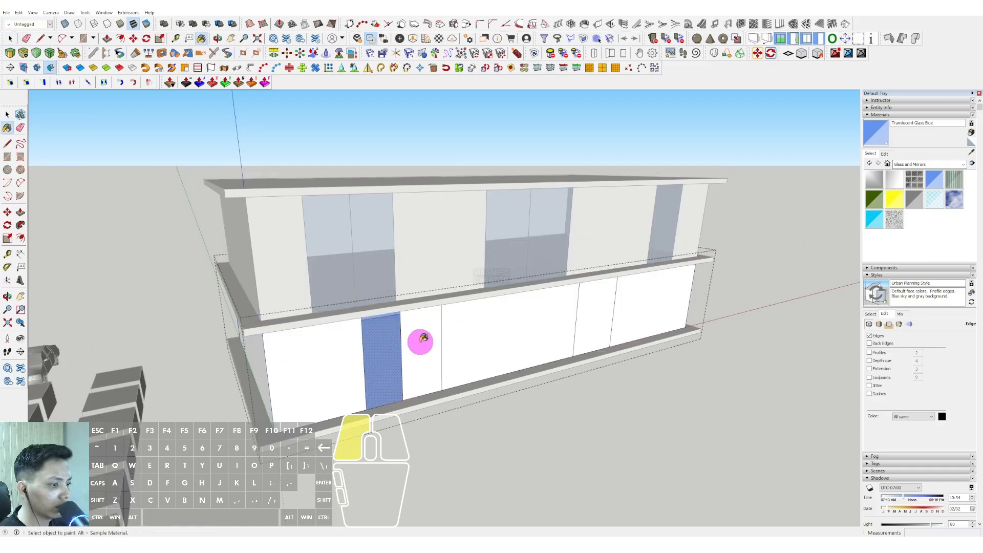
click(594, 317)
Step: Copy a divider about 2267 mm along the lower front wall beside the double window and paint the added panel with blue glass
key(space)
scroll(589, 320, down, 1)
middle_drag(612, 381, 461, 340)
triple_click(483, 322)
key(m)
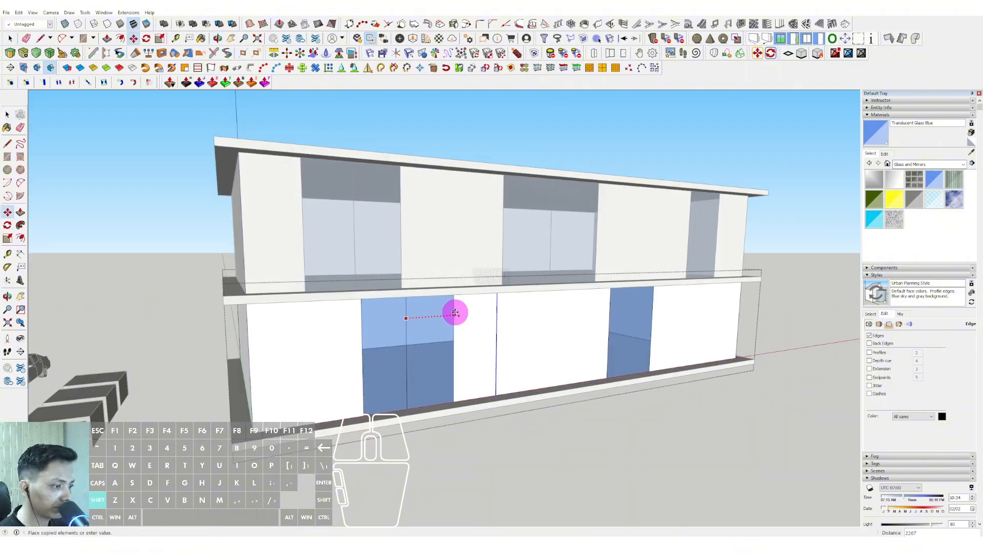
shift+click(454, 313)
key(space)
key(b)
click(472, 319)
key(space)
scroll(512, 430, down, 2)
click(516, 435)
shift+middle_drag(592, 342, 569, 334)
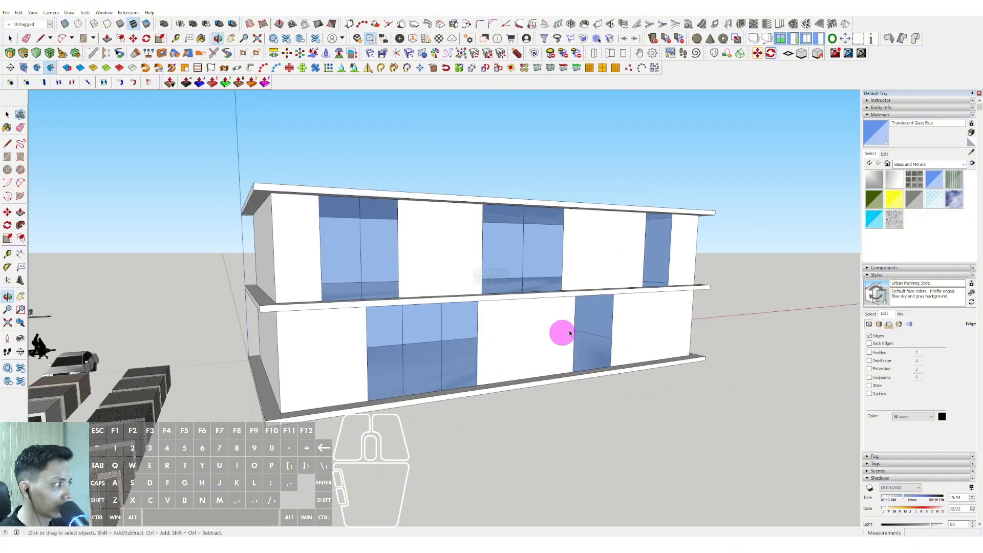
Step: Paint the building's walls with Cladding Stucco White from the Brick, Cladding and Siding collection
click(963, 163)
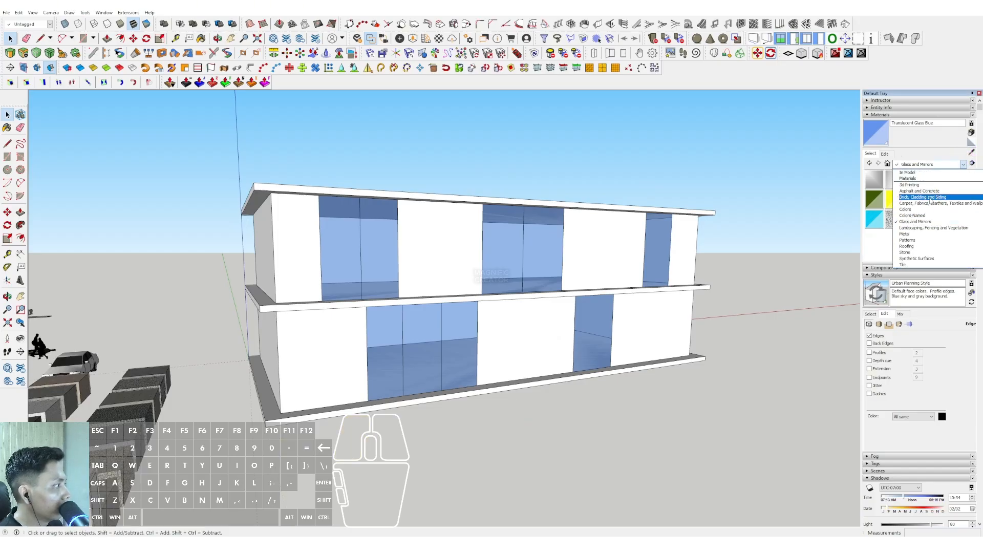
click(924, 197)
click(894, 219)
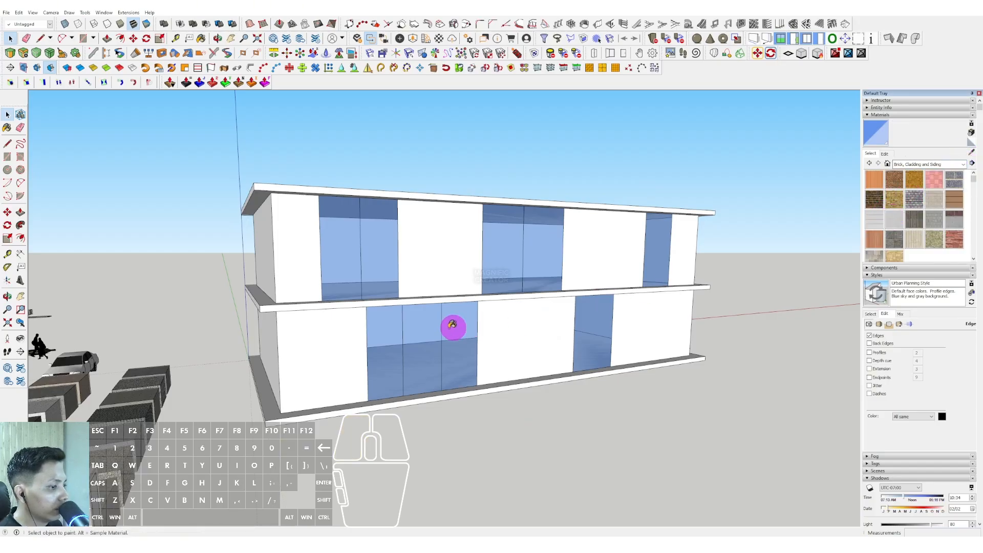
click(407, 279)
Step: Isolate the lower storey's wall group and delete its top face
mouse_move(507, 272)
middle_down()
mouse_move(509, 233)
mouse_move(533, 217)
mouse_move(480, 229)
mouse_move(465, 279)
mouse_move(489, 316)
mouse_move(439, 332)
mouse_move(449, 304)
mouse_move(484, 320)
middle_up()
triple_click(480, 294)
key(i)
click(456, 238)
key(Delete)
middle_drag(466, 285, 470, 315)
scroll(476, 274, down, 2)
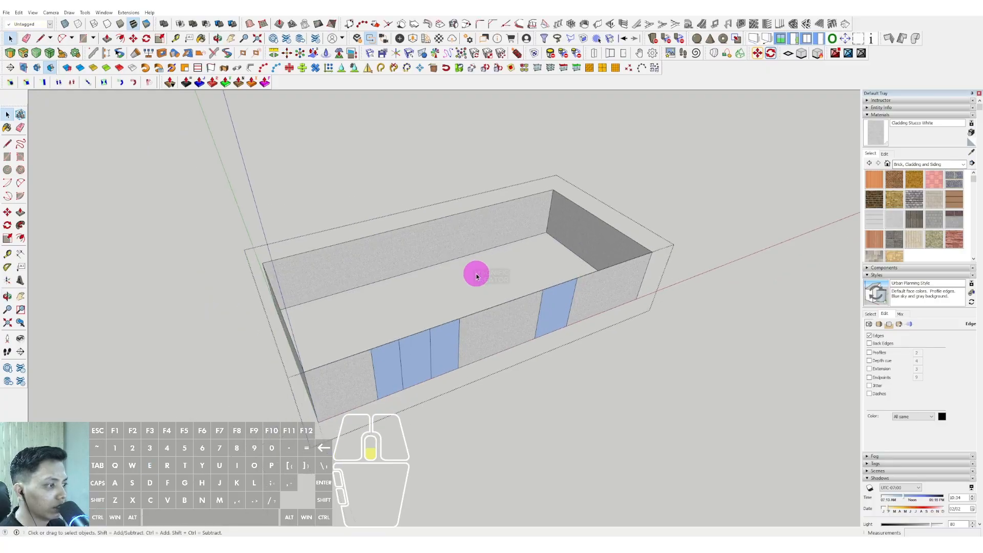
Step: Open the upper storey's wall group and delete its closing horizontal face
click(575, 369)
middle_drag(575, 369, 487, 159)
triple_click(537, 248)
click(476, 222)
key(Delete)
Step: Paint the building's slabs with the grey Color M03 from the Colors collection
click(610, 316)
click(963, 168)
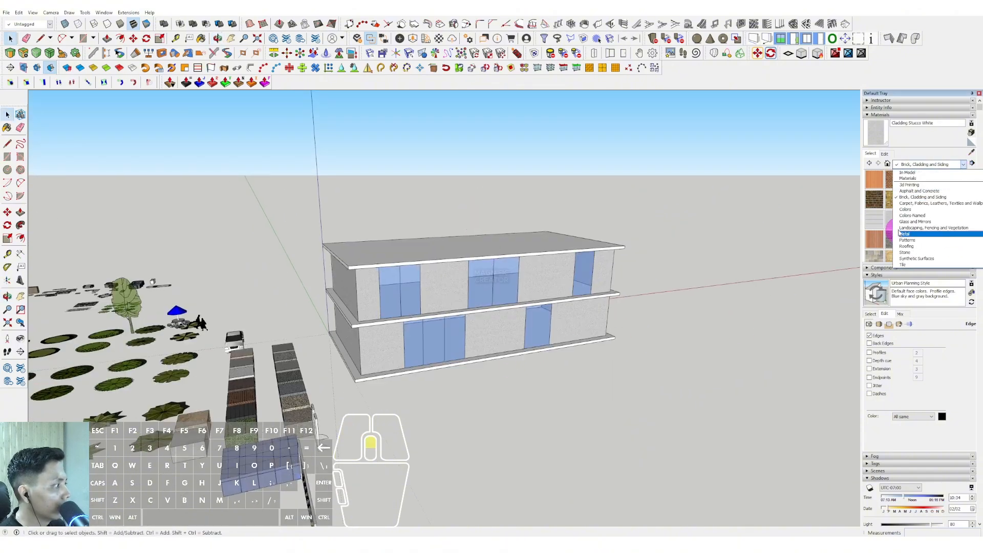
click(905, 211)
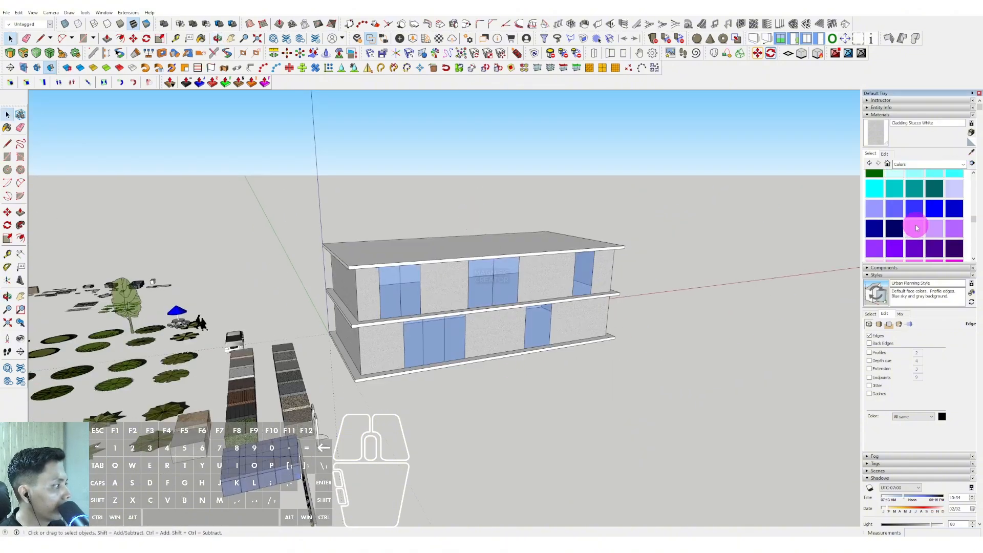
scroll(917, 225, down, 10)
click(951, 193)
scroll(486, 287, up, 5)
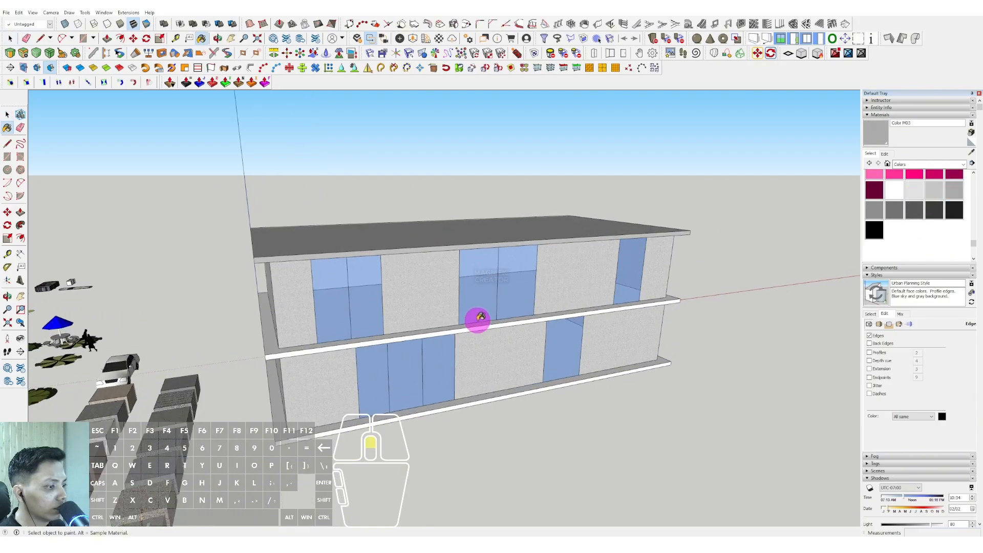
key(space)
scroll(486, 374, down, 3)
Step: Draw a horizontal line near the base of the lower front wall, spanning the panel between the two windows
mouse_move(476, 354)
middle_down()
mouse_move(345, 256)
mouse_move(410, 279)
mouse_move(475, 359)
mouse_move(470, 323)
mouse_move(498, 313)
middle_up()
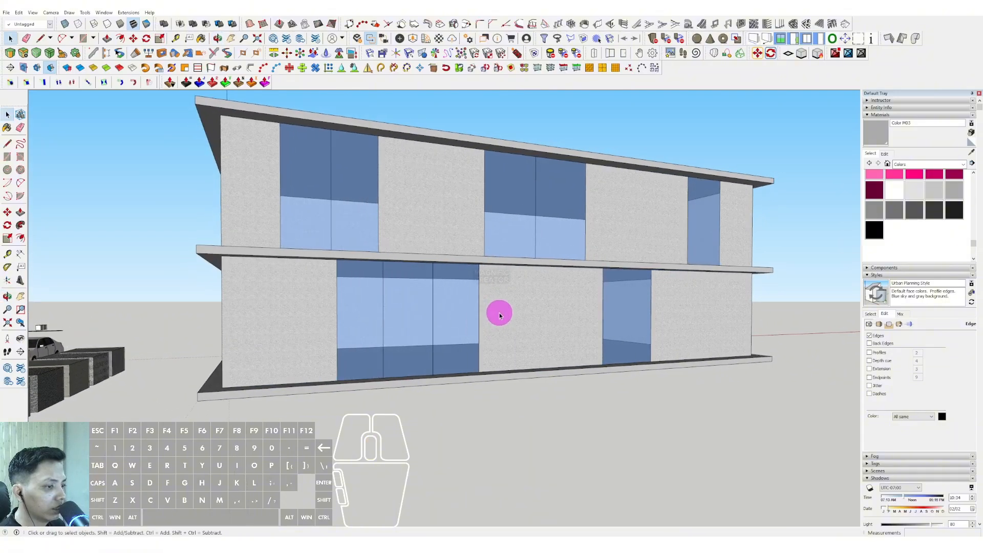
triple_click(486, 348)
key(l)
click(453, 358)
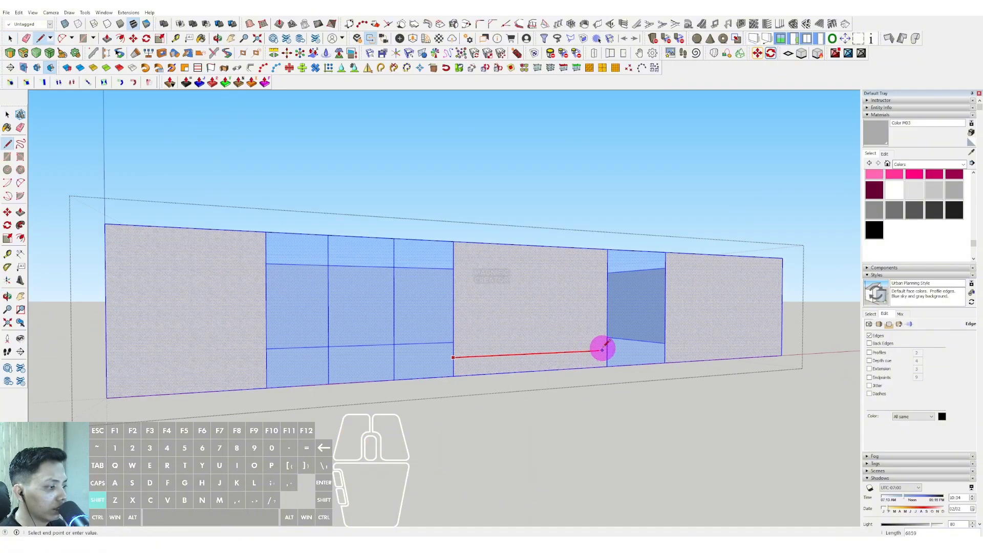
click(607, 348)
Step: Fill the low strip below that line with blue glass and erase the edge separating it from the adjoining window
scroll(457, 371, up, 2)
key(e)
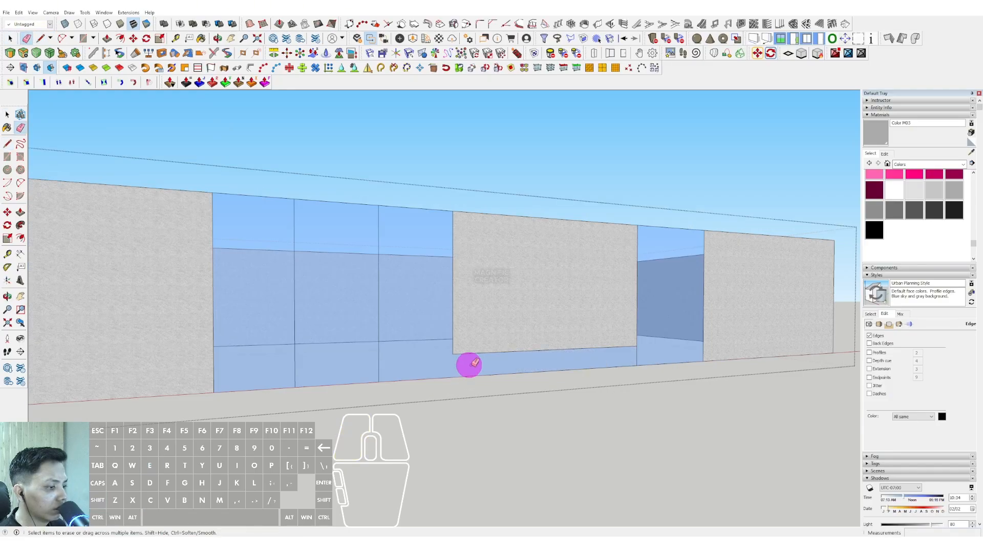
click(634, 357)
key(space)
scroll(532, 348, down, 5)
click(646, 192)
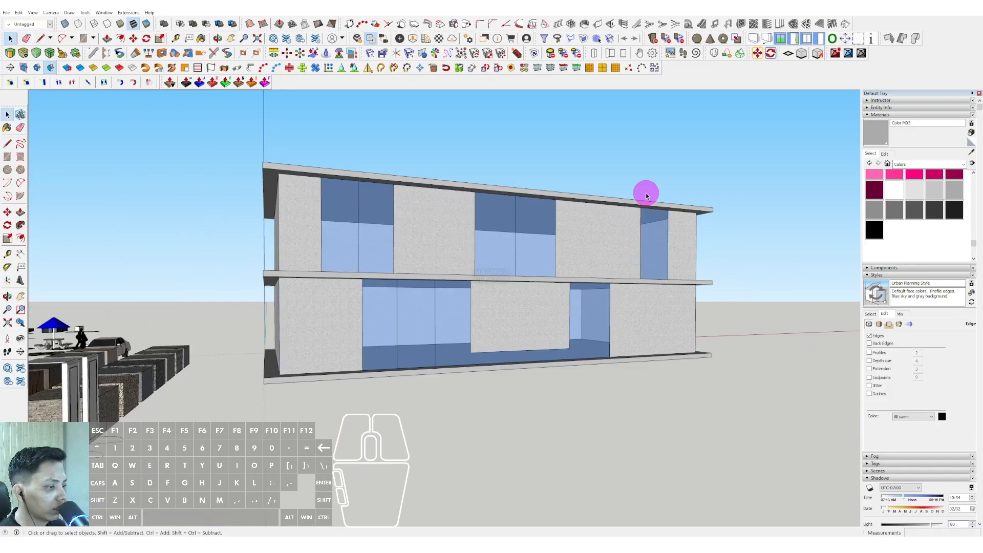
Step: Draw a narrow upright rectangle from the ground slab to the middle slab before the triple window and extrude it outward about 2335 mm
middle_drag(646, 192, 404, 386)
scroll(404, 386, up, 1)
key(r)
click(397, 391)
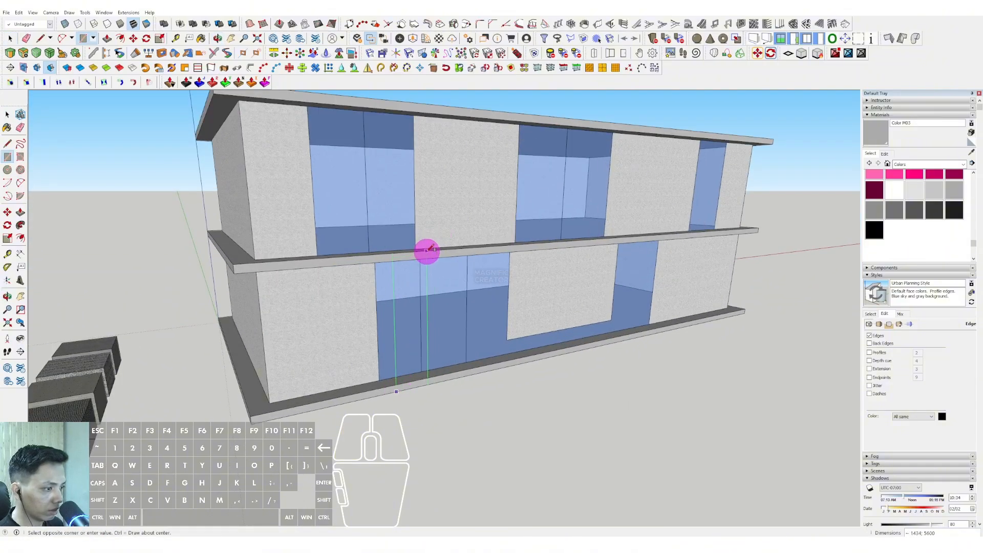
click(408, 253)
scroll(395, 282, up, 3)
key(space)
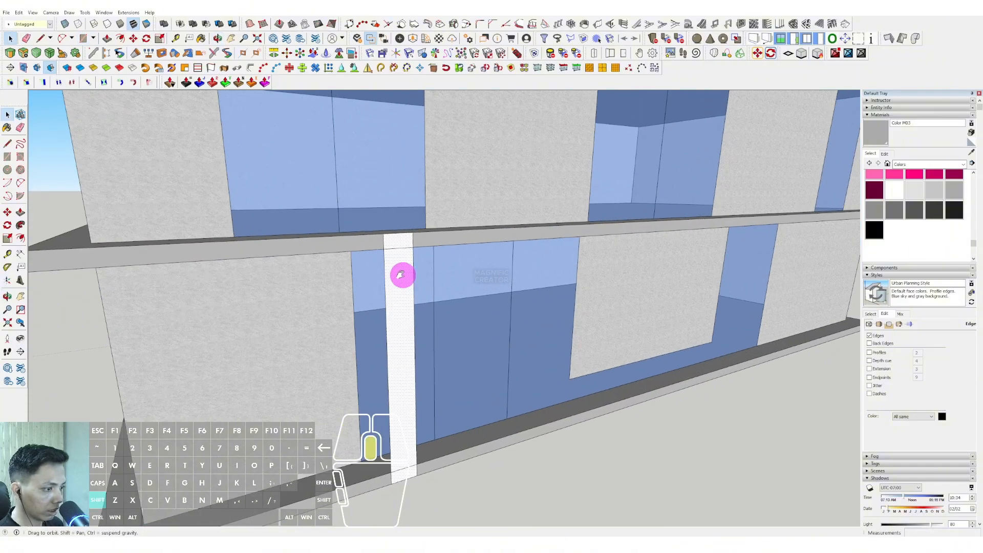
scroll(405, 277, up, 1)
click(436, 288)
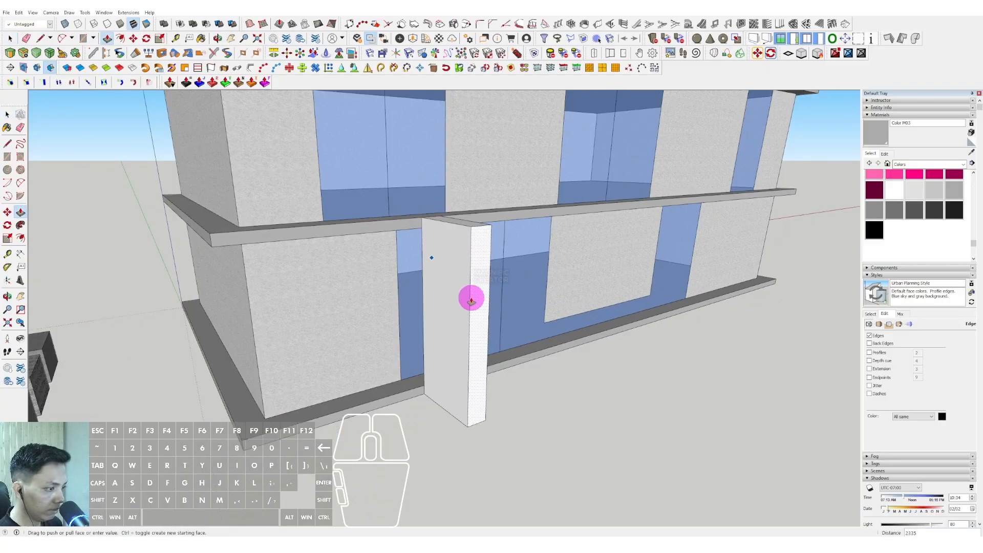
Step: Copy the upright panel's top side edge downward and extrude the resulting strip about 13 m along the front as a canopy
middle_drag(469, 292, 429, 237)
click(425, 238)
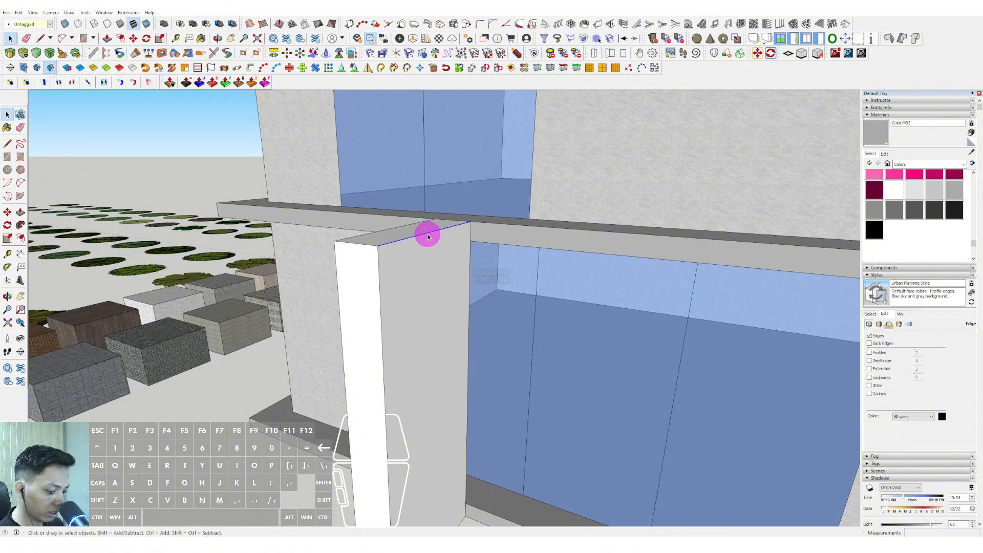
click(457, 228)
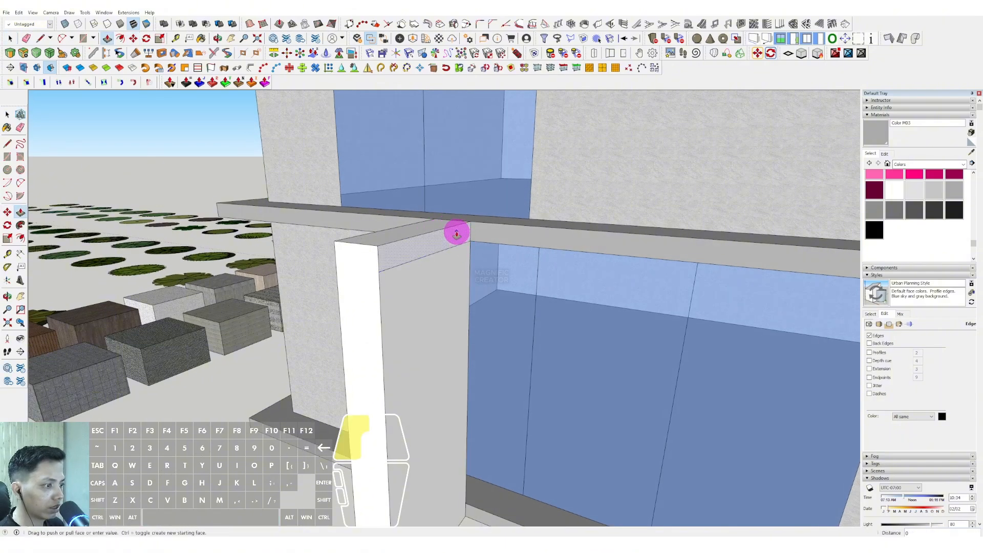
key(p)
middle_drag(551, 251, 529, 208)
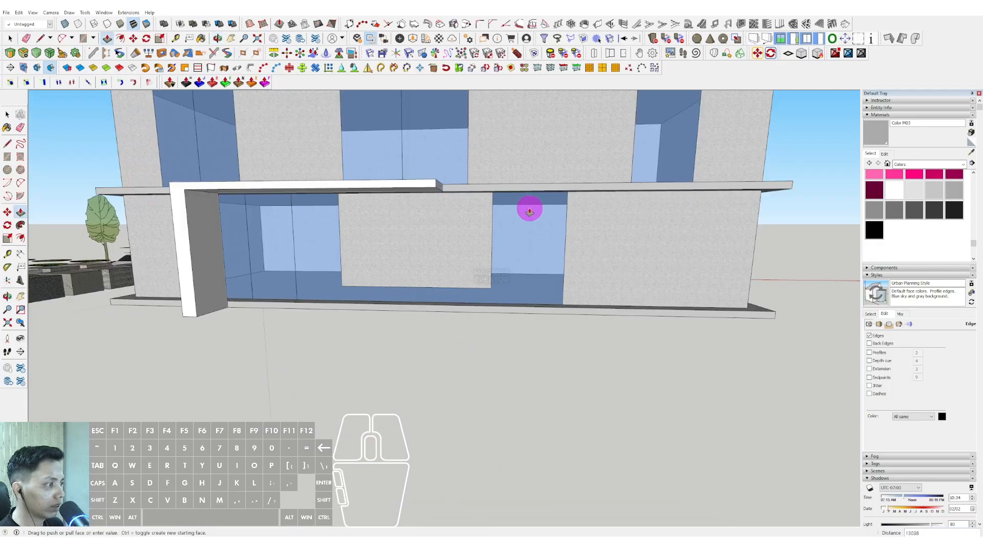
Step: Group the L-shaped canopy frame
key(space)
middle_drag(324, 183, 419, 296)
click(389, 197)
right_click(389, 197)
click(410, 261)
Step: Raise the top face inside the canopy group by about 311 mm
double_click(383, 274)
key(v)
click(408, 265)
click(410, 255)
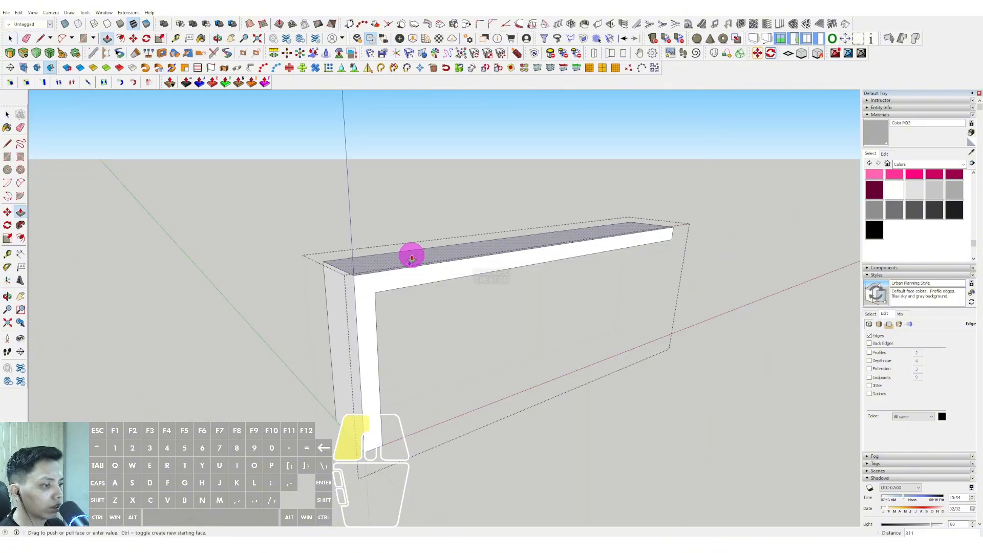
key(space)
click(731, 198)
scroll(548, 230, down, 3)
middle_drag(548, 229, 469, 193)
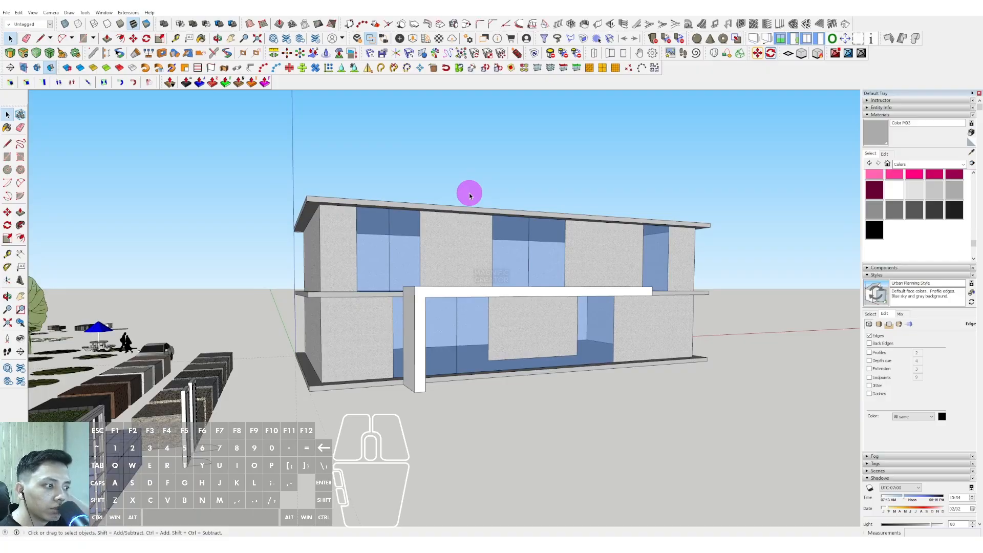
Step: Draw a small rectangle on the canopy beside the upper middle window and extrude it up to the roof slab as a fin
scroll(483, 303, up, 5)
middle_drag(511, 274, 460, 331)
key(r)
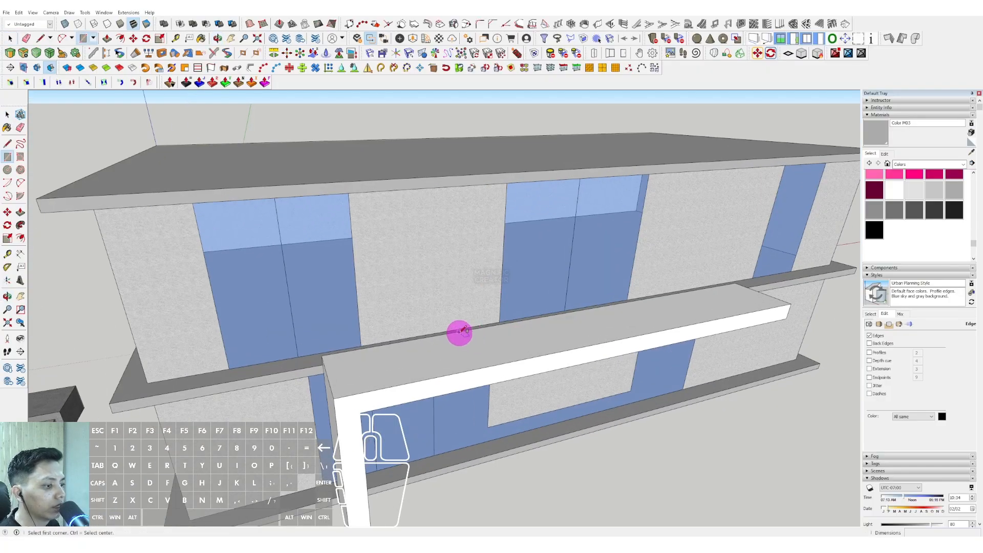
click(487, 348)
key(p)
click(468, 335)
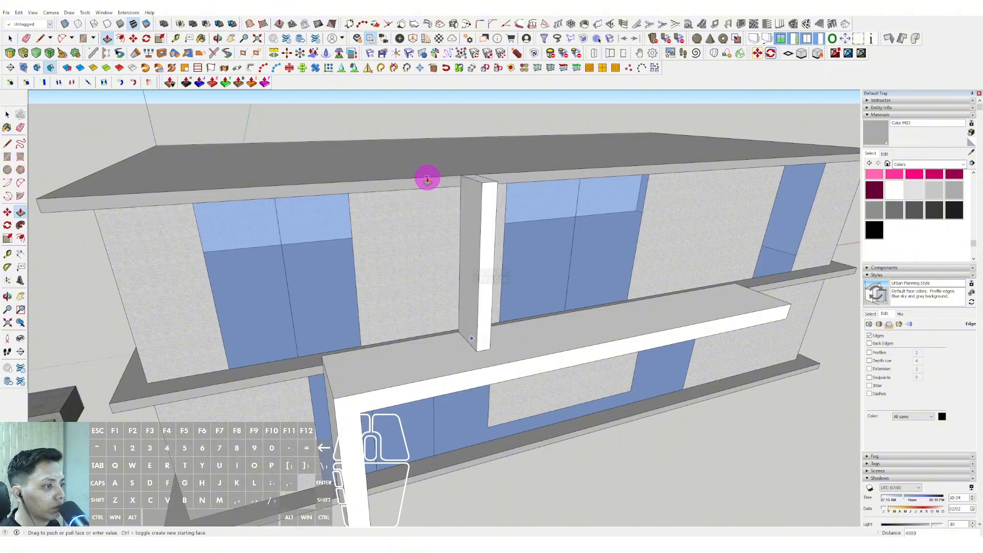
click(425, 180)
Step: Turn the vertical fin into a component
key(space)
right_click(475, 195)
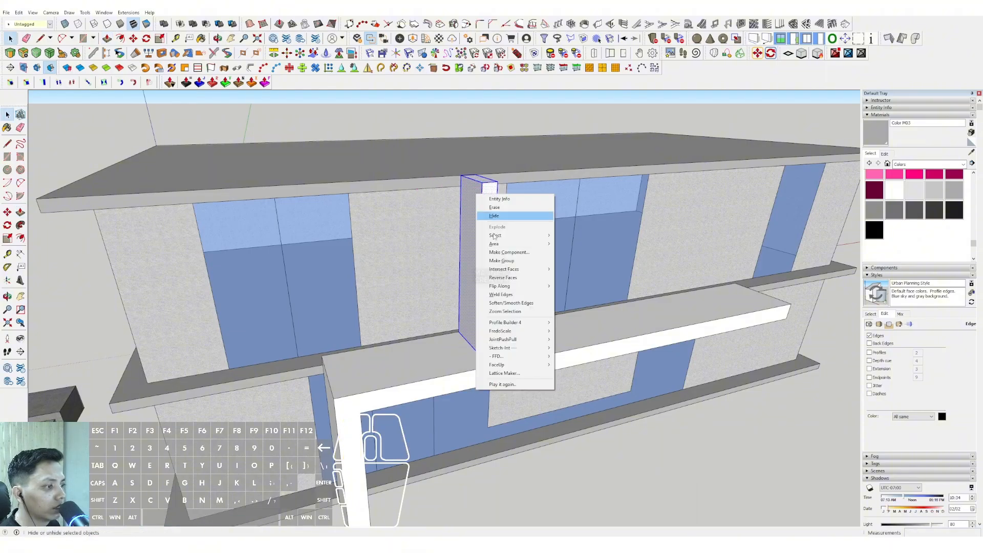
click(504, 252)
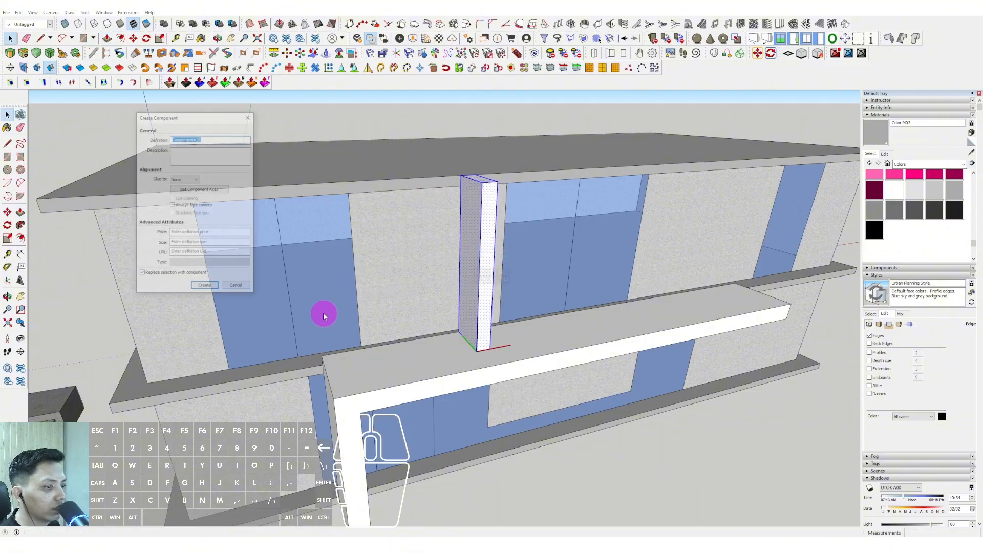
click(204, 286)
Step: Copy the fin along the canopy past the middle window and divide the distance into 6 equal spaces
middle_drag(461, 332, 464, 363)
key(ctrl)
click(475, 360)
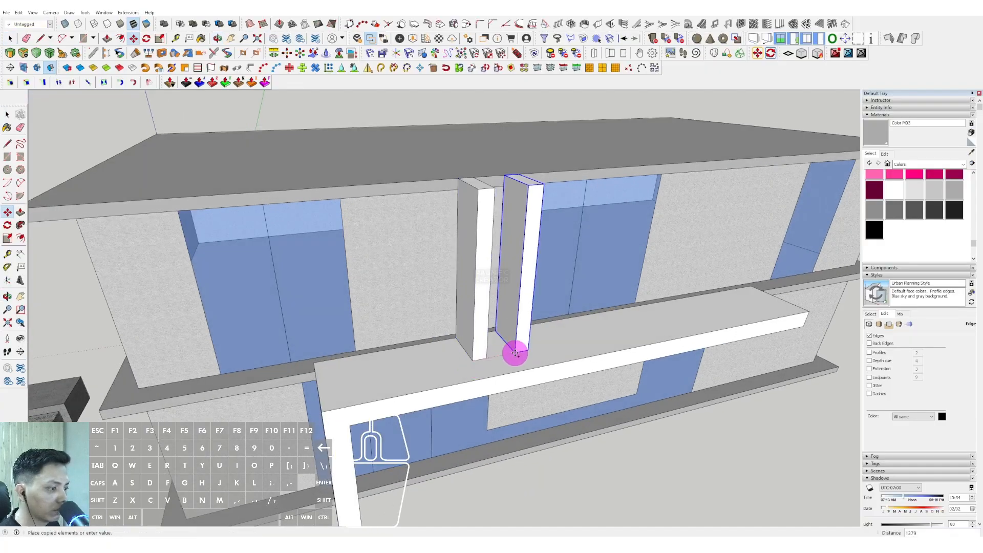
text(6)
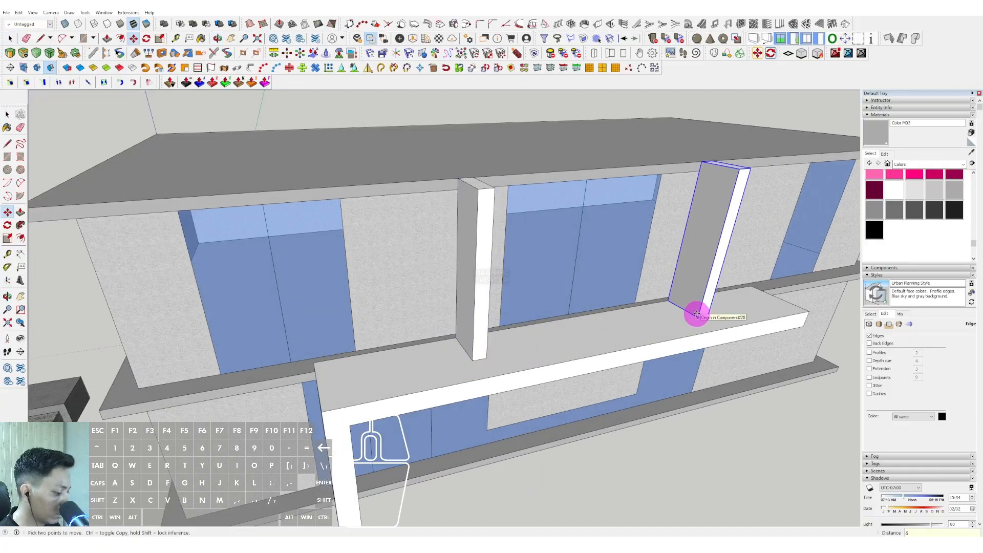
text(/)
key(Return)
Step: Draw a rectangle of about 8.3 by 1.6 m across the fin tops and extrude it upward into a slab
middle_drag(693, 317, 684, 241)
scroll(430, 248, up, 5)
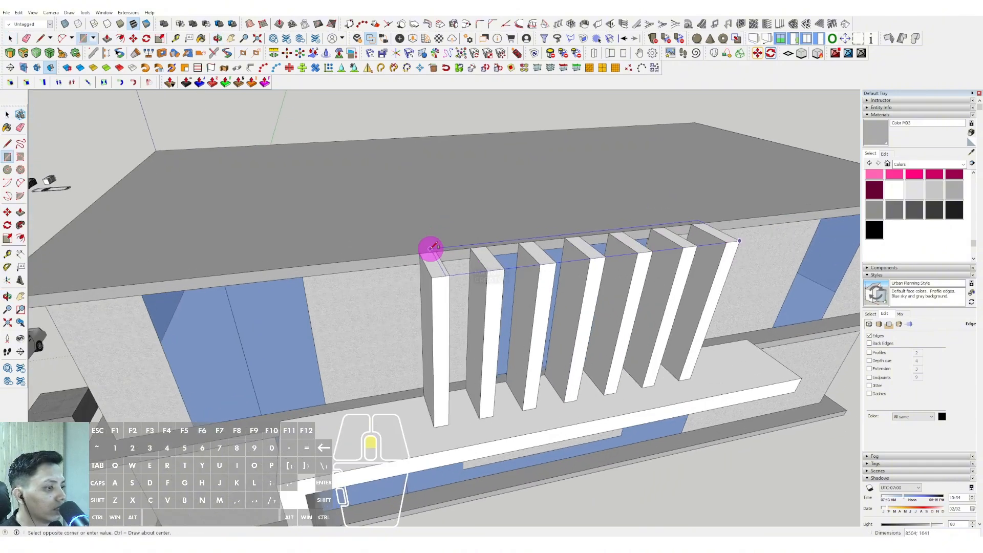
key(space)
scroll(463, 270, up, 2)
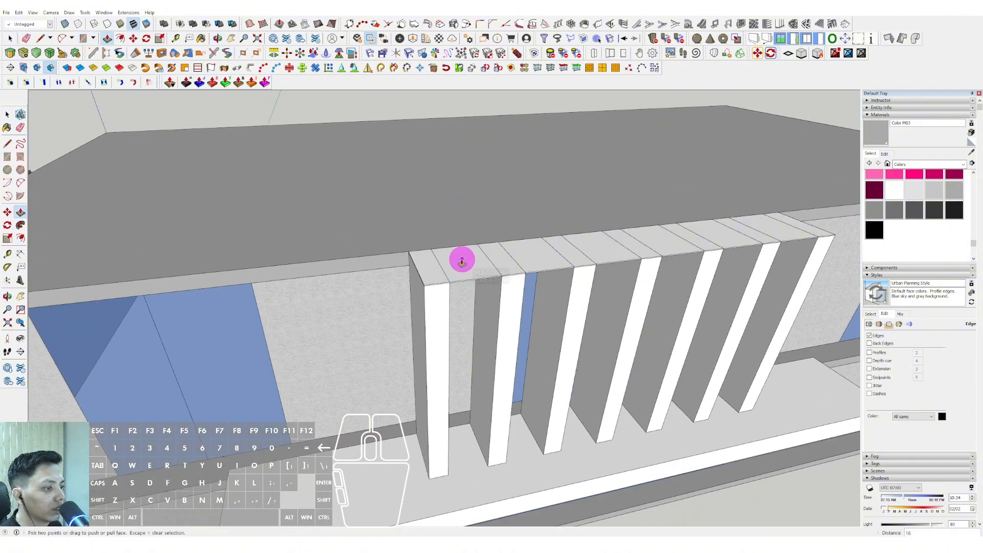
key(p)
click(457, 262)
click(462, 240)
key(space)
Step: Extend the slab beyond the first fin and pull its front face outward about 1007 mm
scroll(414, 264, up, 2)
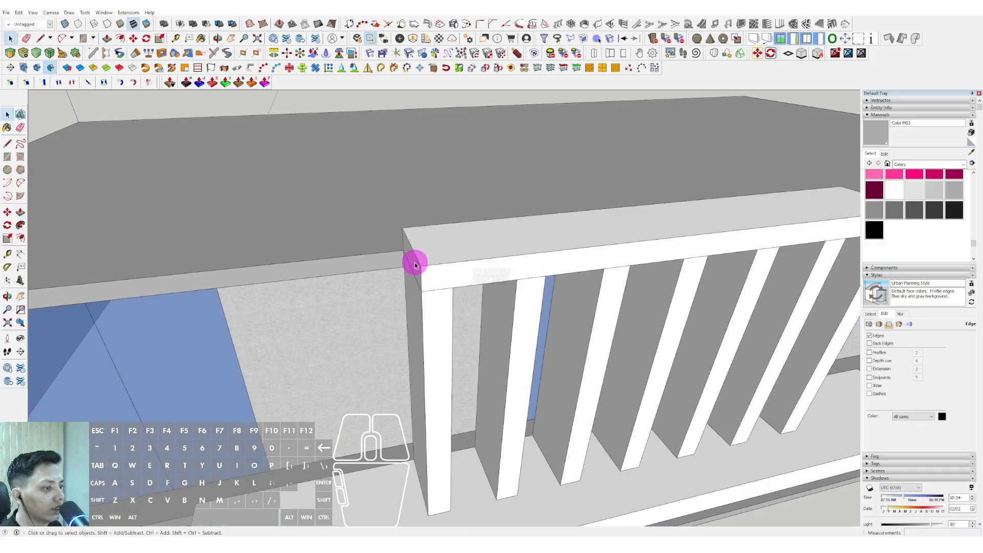
click(353, 254)
key(v)
click(486, 262)
click(525, 290)
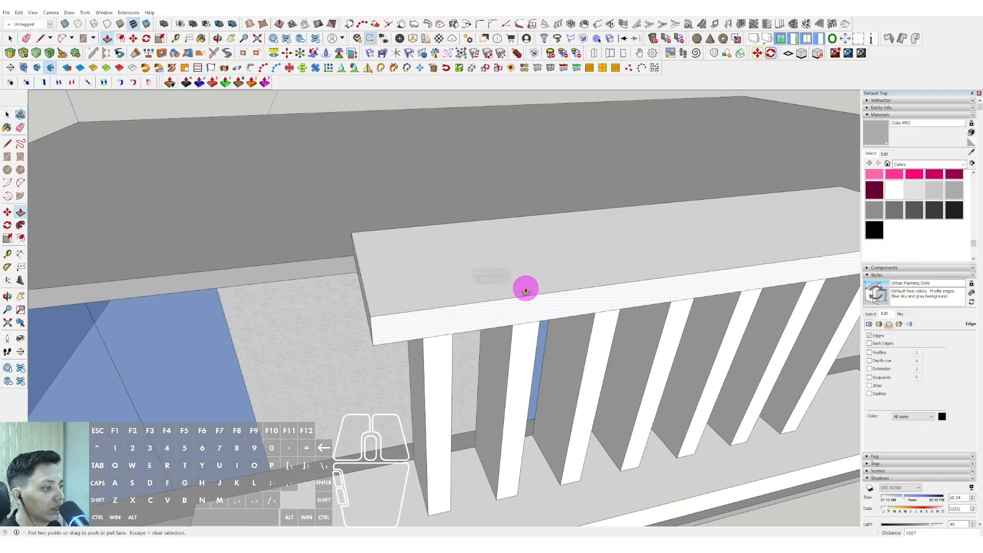
scroll(499, 287, down, 3)
middle_drag(541, 282, 517, 182)
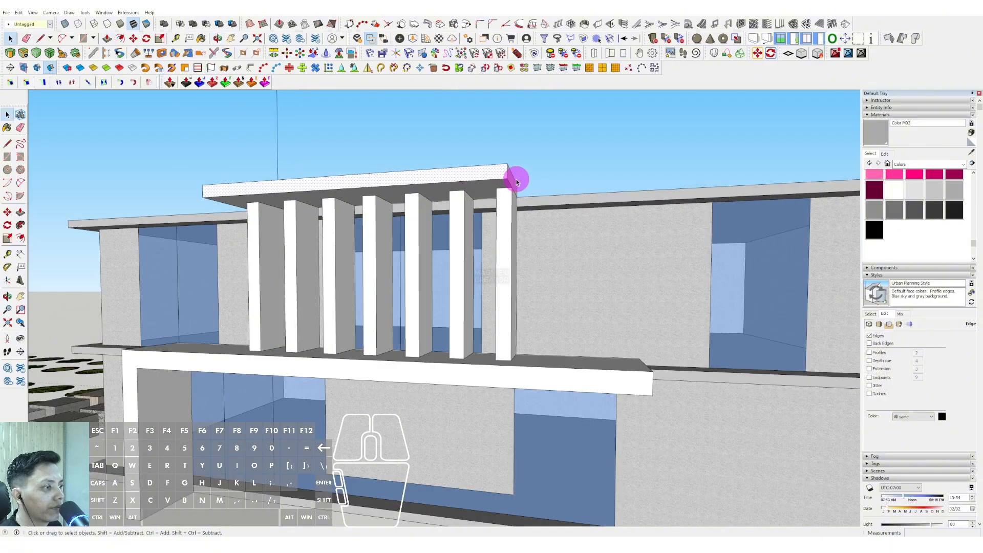
Step: Group the slab above the fins
key(space)
middle_drag(392, 223, 493, 198)
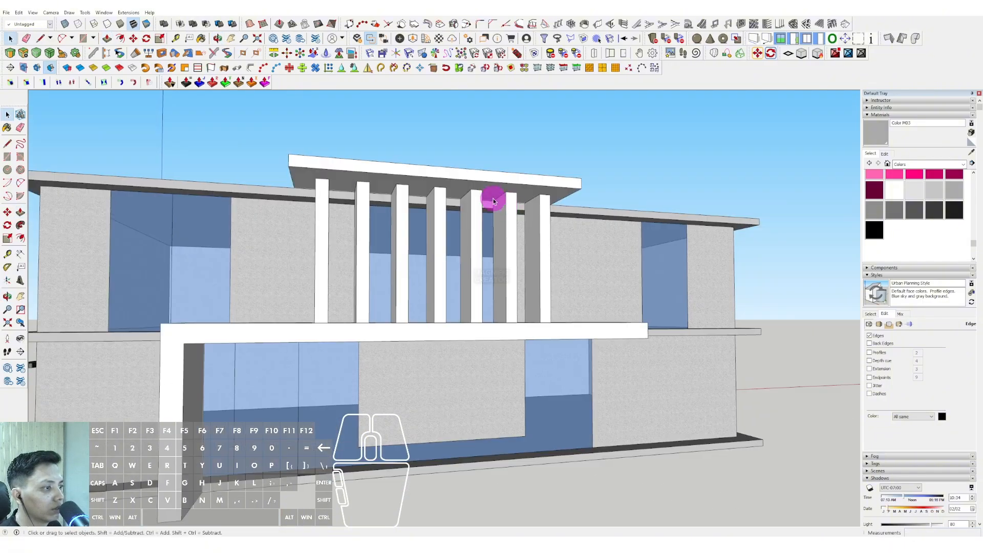
click(487, 186)
right_click(488, 188)
click(512, 251)
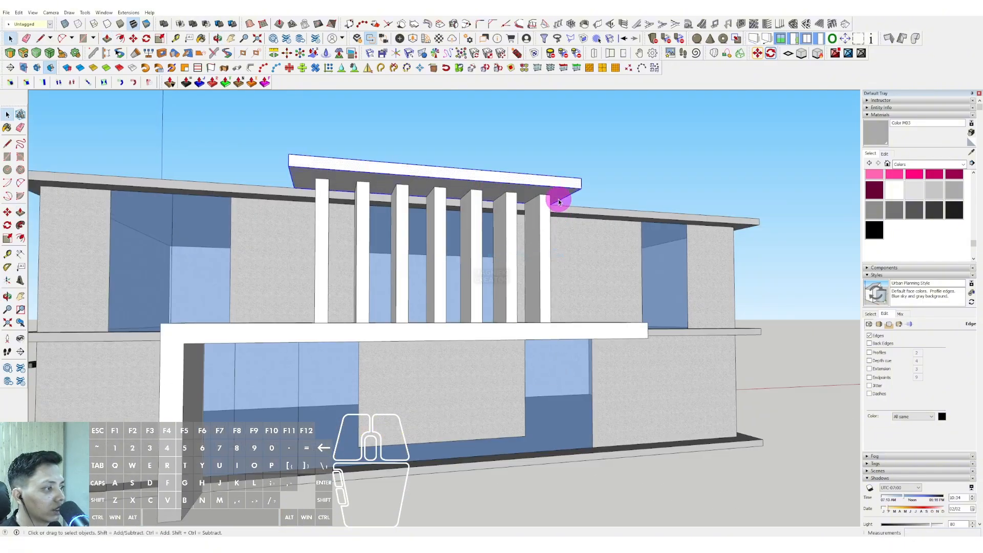
Step: Extend the grouped slab's other end about 2094 mm beyond the last fin
double_click(560, 197)
click(629, 200)
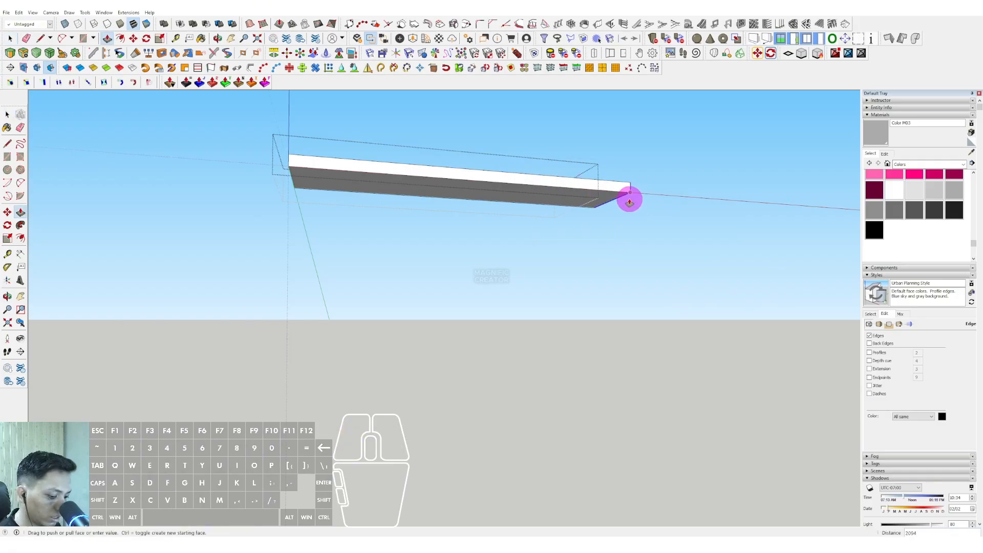
key(space)
scroll(640, 200, up, 3)
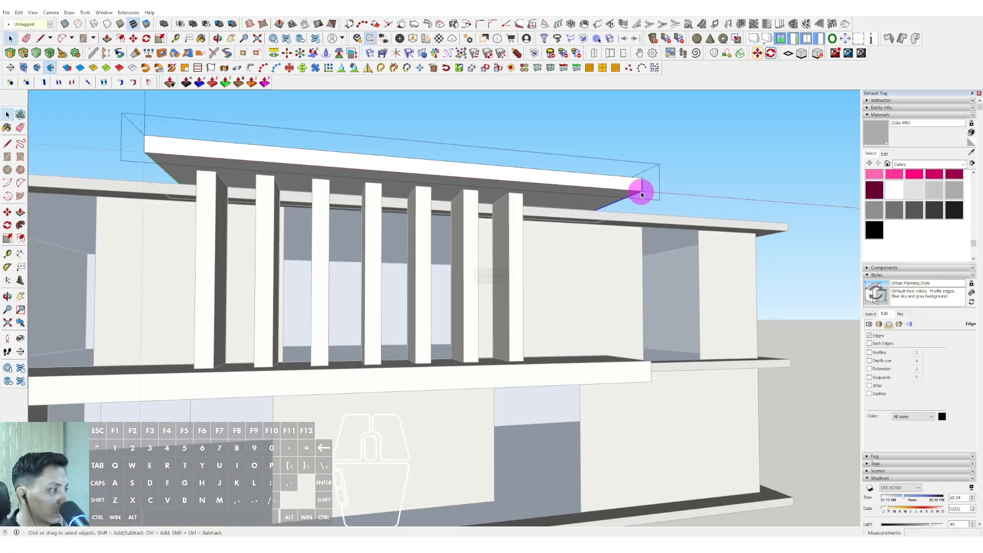
Step: Draw a rectangle on the underside of the slab's extended end and extrude it down to the canopy as a supporting leg
scroll(641, 193, up, 3)
key(r)
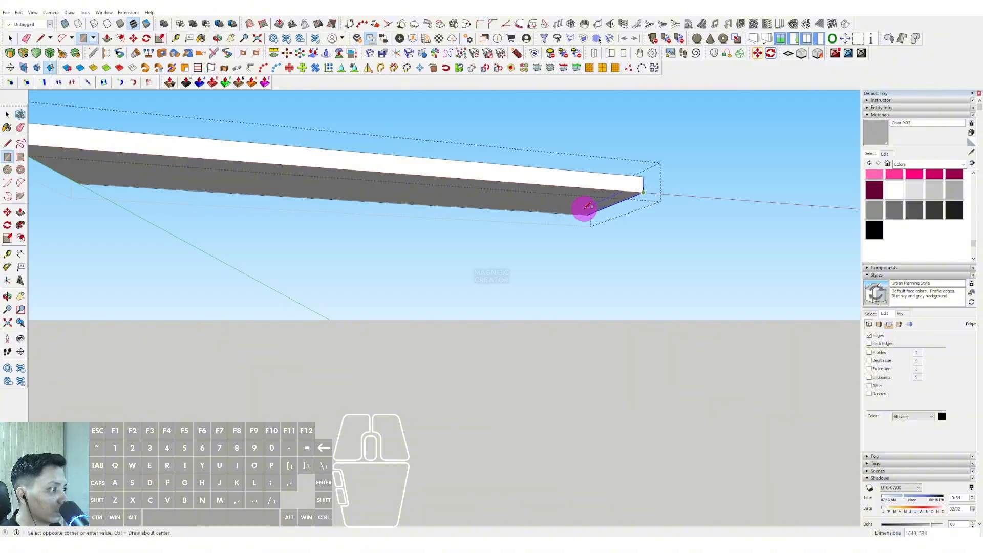
key(space)
key(p)
click(611, 200)
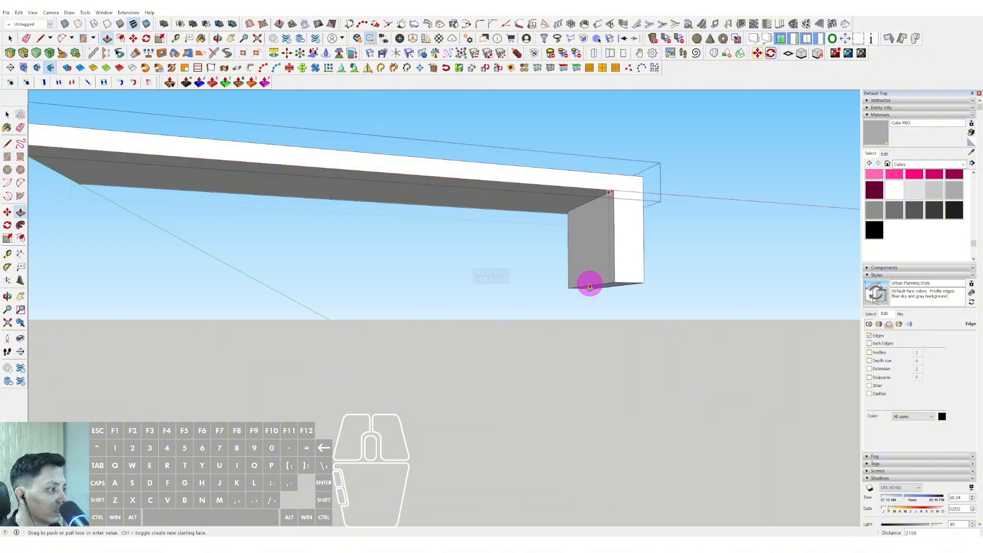
key(i)
click(562, 396)
key(space)
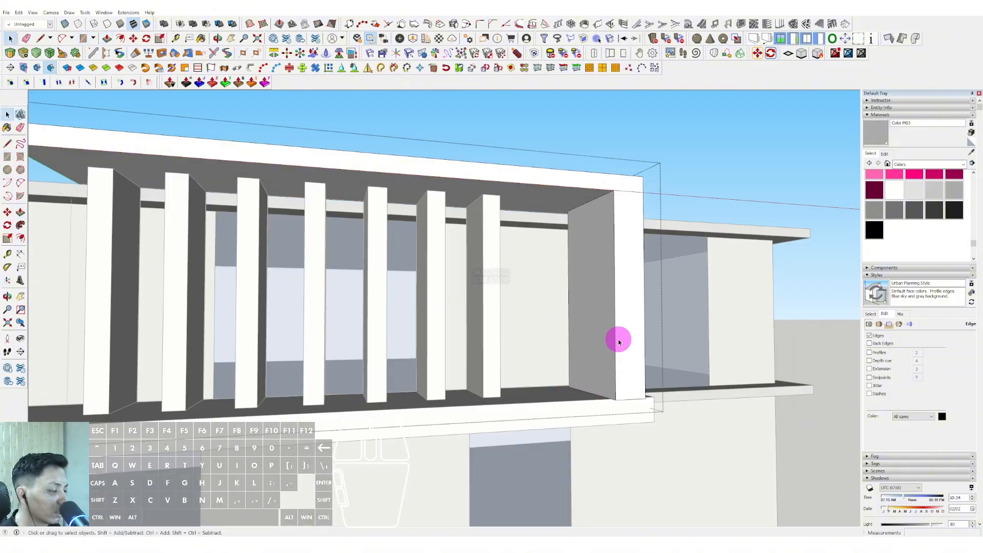
scroll(618, 341, down, 2)
middle_drag(627, 225, 658, 212)
click(658, 214)
Step: Push the inner face of the supporting leg toward its outer side to make the leg thinner
scroll(582, 287, down, 3)
middle_drag(582, 287, 554, 268)
scroll(576, 270, up, 3)
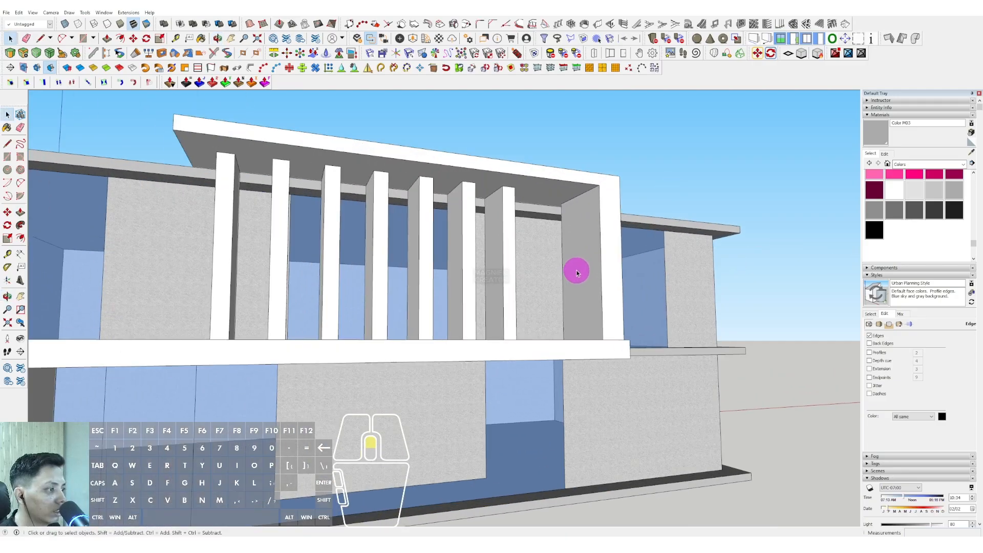
triple_click(577, 270)
key(p)
click(587, 269)
key(space)
click(700, 174)
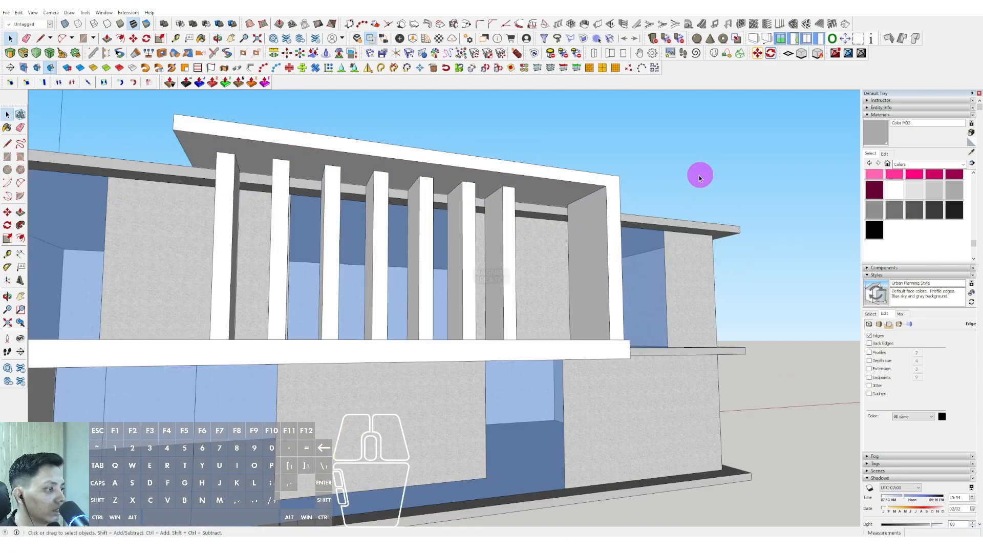
Step: Paint the central ground-floor wall panel with the Beadboard material from the Brick, Cladding and Siding collection
scroll(478, 275, down, 2)
shift+middle_drag(511, 248, 568, 210)
middle_drag(545, 242, 434, 328)
scroll(465, 316, down, 2)
scroll(452, 314, down, 1)
scroll(433, 325, up, 1)
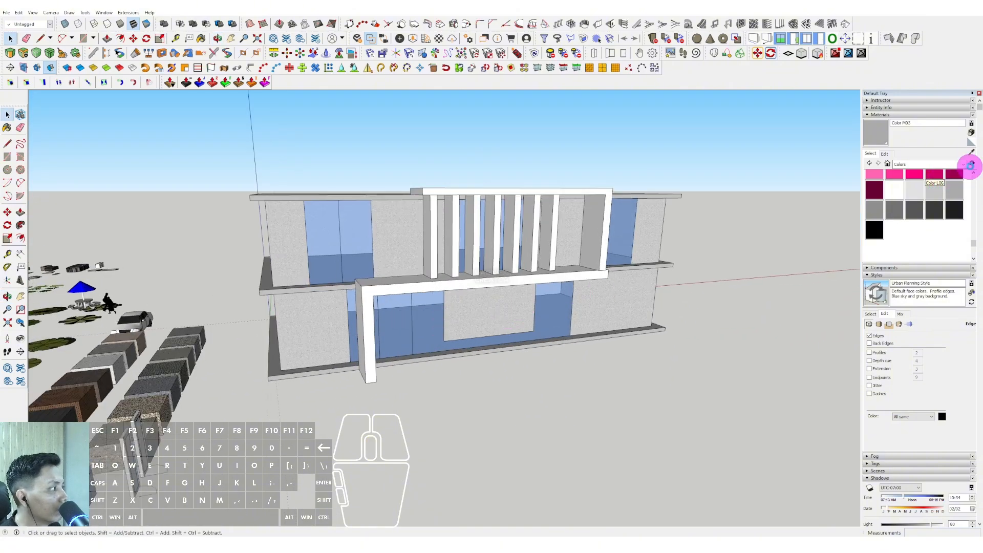
click(962, 165)
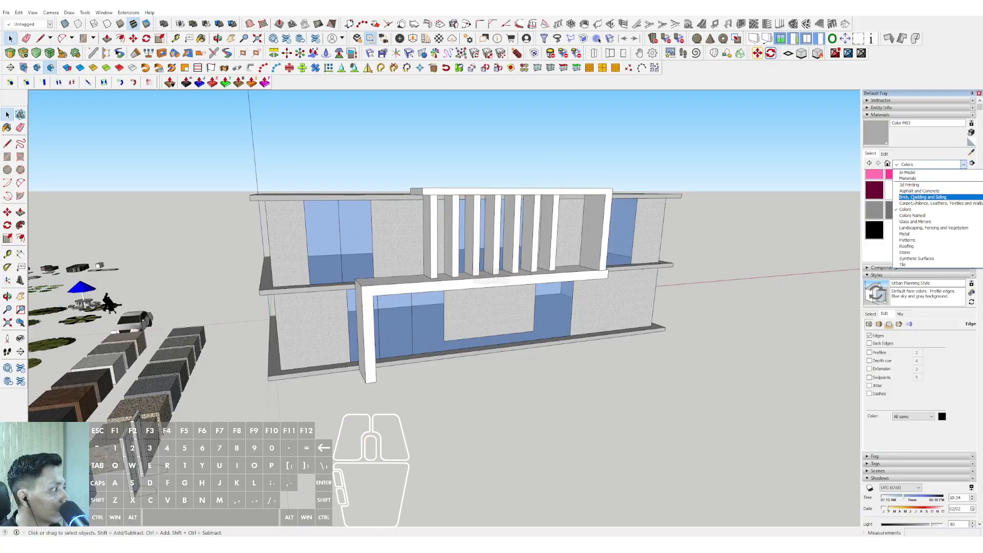
click(915, 197)
click(874, 180)
middle_drag(544, 264, 474, 302)
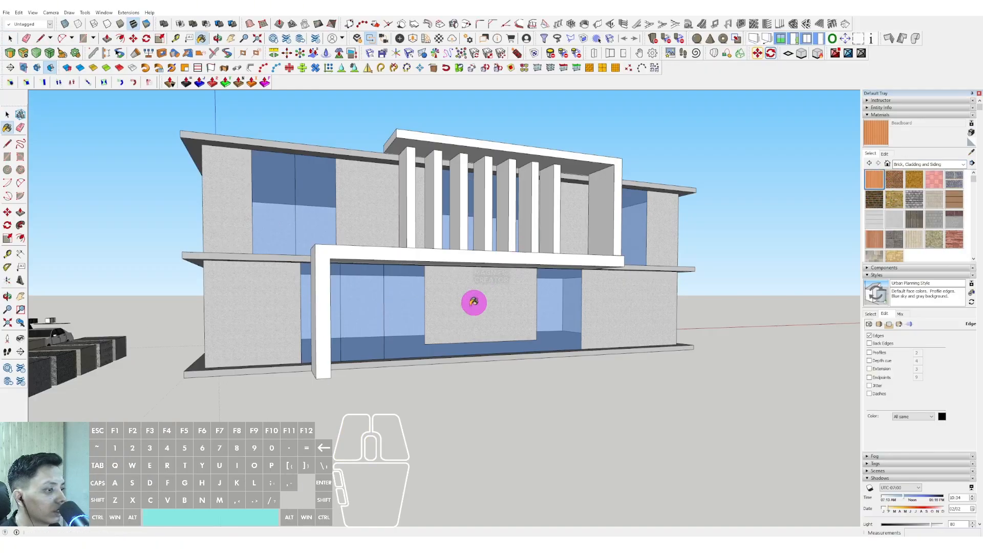
key(space)
triple_click(470, 309)
click(476, 299)
key(b)
click(476, 290)
Step: Paint the upper-floor wall panels on both sides behind the fins with the same Beadboard material
key(space)
triple_click(382, 214)
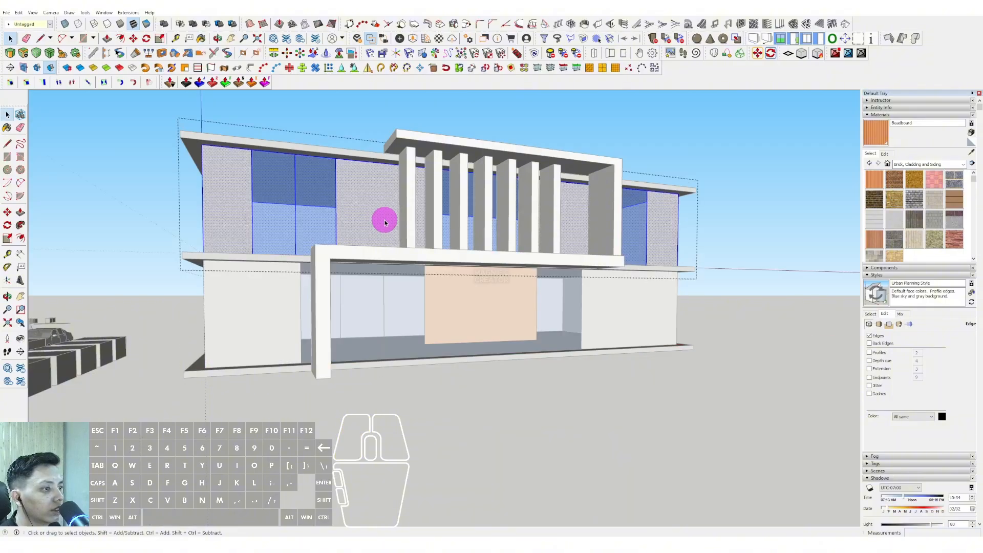
click(385, 201)
click(577, 209)
key(space)
scroll(604, 203, down, 2)
click(637, 139)
Step: Paint the canopy and the frame around the fins with the light grey wood-grain texture
scroll(586, 294, up, 3)
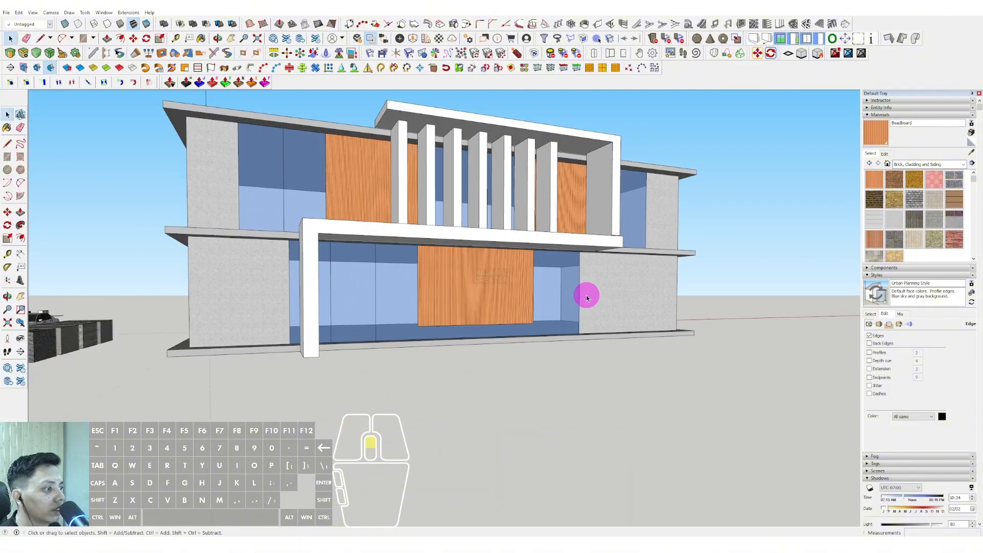
shift+middle_drag(596, 298, 601, 311)
middle_drag(486, 300, 492, 299)
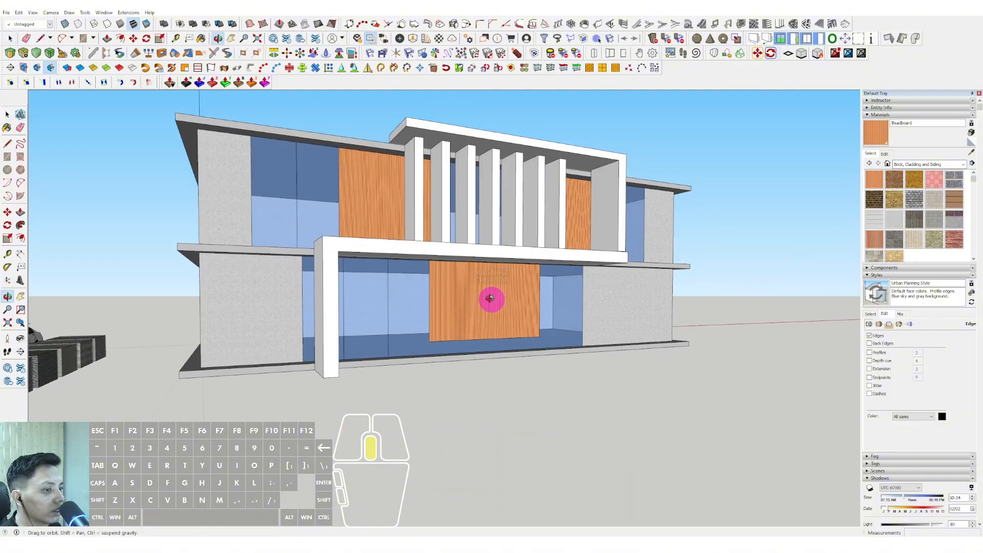
mouse_move(661, 229)
middle_down()
mouse_move(421, 320)
mouse_move(527, 254)
mouse_move(347, 404)
mouse_move(278, 345)
mouse_move(401, 340)
mouse_move(370, 327)
middle_up()
middle_drag(410, 187, 552, 251)
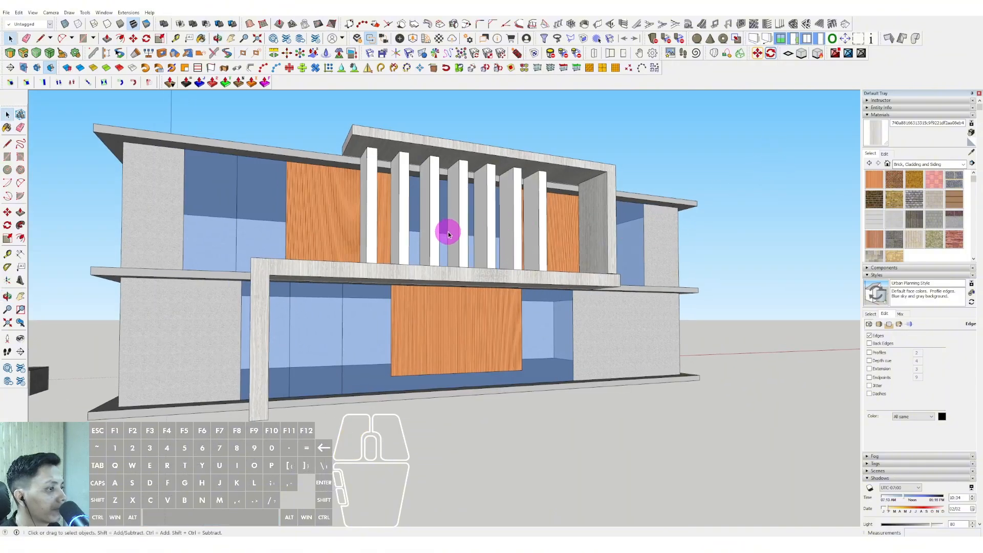
Step: Sample the beige marble material from its sample block and paint the vertical fins with it
mouse_move(467, 251)
middle_down()
mouse_move(553, 236)
mouse_move(481, 233)
mouse_move(594, 240)
middle_up()
click(970, 155)
scroll(533, 222, down, 3)
scroll(380, 312, up, 5)
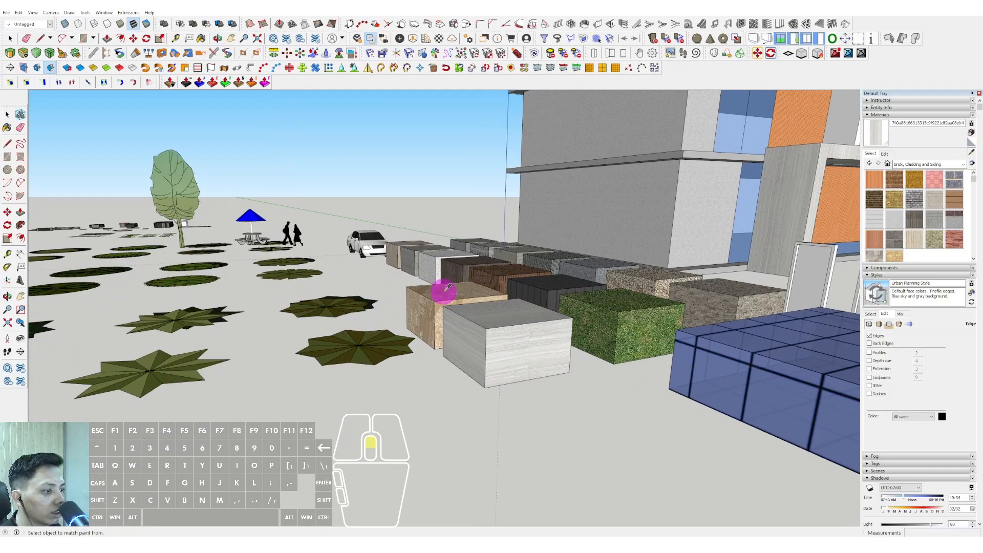
click(447, 289)
mouse_move(447, 288)
middle_down()
mouse_move(452, 333)
mouse_move(562, 213)
middle_up()
scroll(561, 213, down, 4)
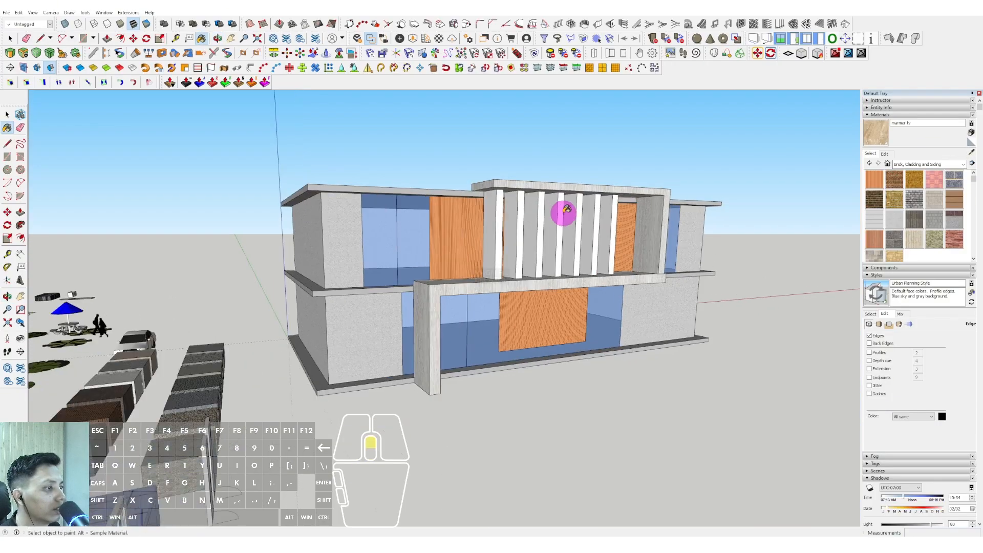
scroll(562, 213, up, 4)
key(space)
triple_click(470, 239)
key(b)
click(464, 218)
key(space)
scroll(464, 219, down, 2)
click(387, 135)
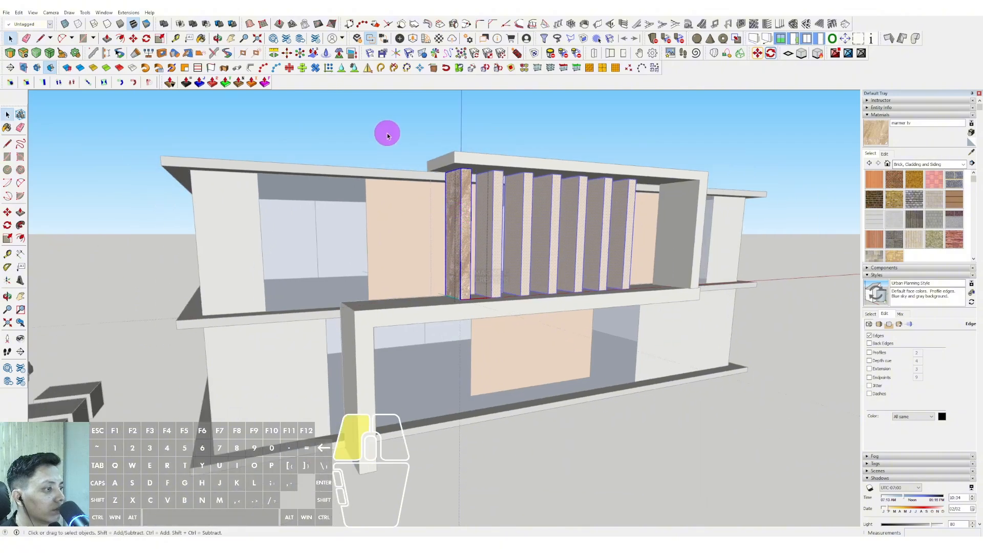
Step: Draw a large ground rectangle beneath and in front of the building
middle_drag(409, 194, 396, 168)
scroll(556, 254, down, 2)
shift+middle_drag(556, 253, 258, 347)
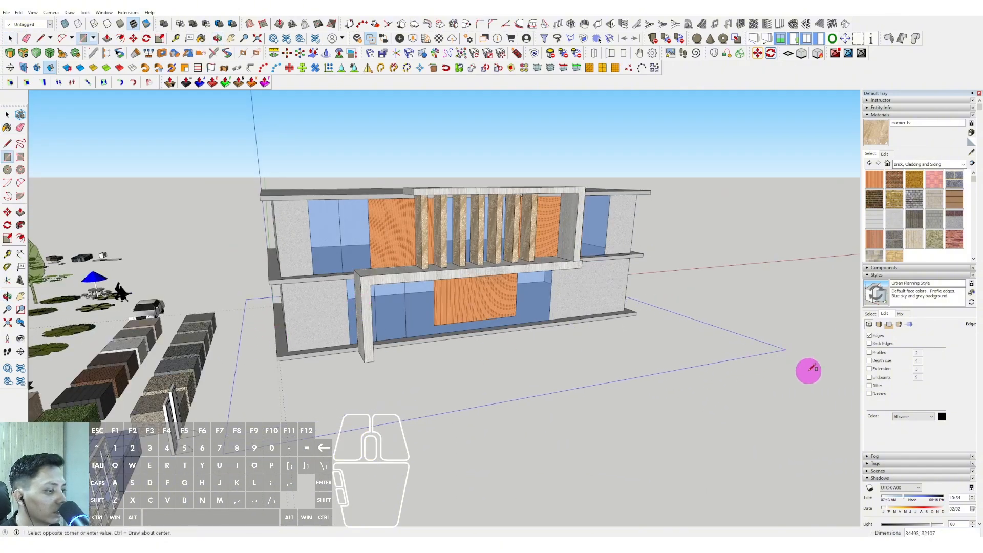
click(822, 362)
key(space)
Step: Draw a pool rectangle on the ground in front of the building, beside the canopy leg
scroll(505, 358, up, 3)
middle_drag(505, 360, 344, 362)
key(r)
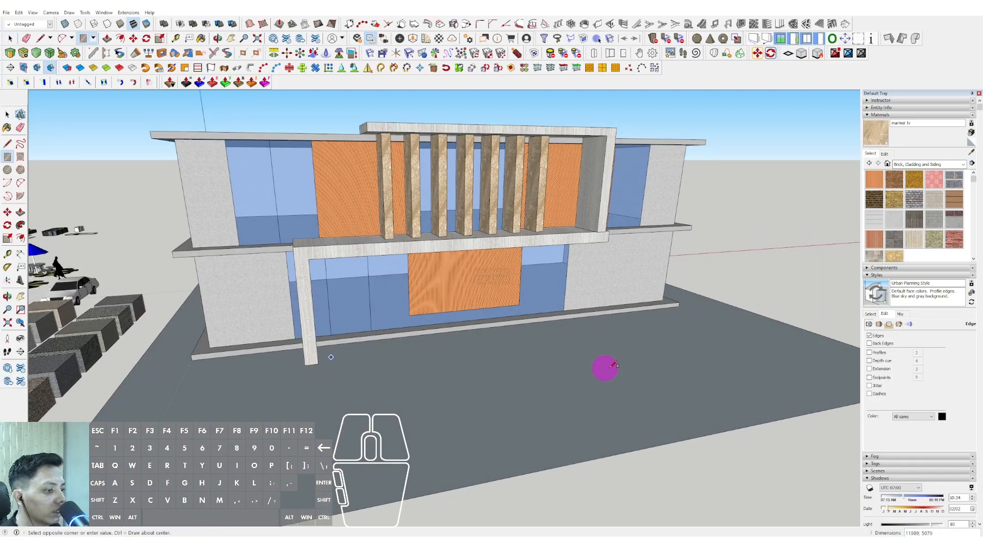
click(761, 377)
key(space)
Step: Round the pool rectangle's two front corners with tangent arcs
scroll(445, 345, down, 1)
middle_drag(446, 345, 531, 346)
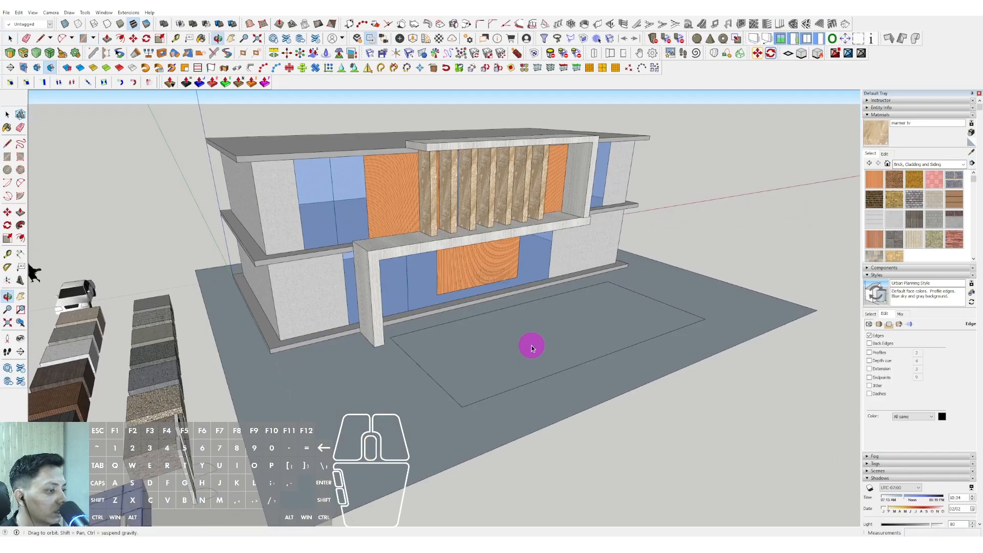
click(454, 371)
scroll(454, 371, up, 2)
key(a)
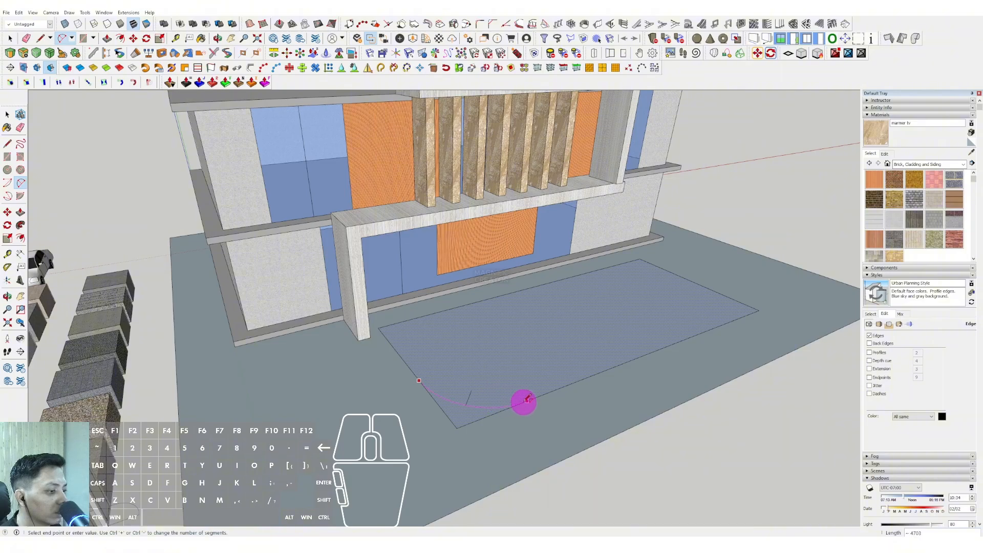
click(529, 399)
middle_drag(529, 399, 720, 364)
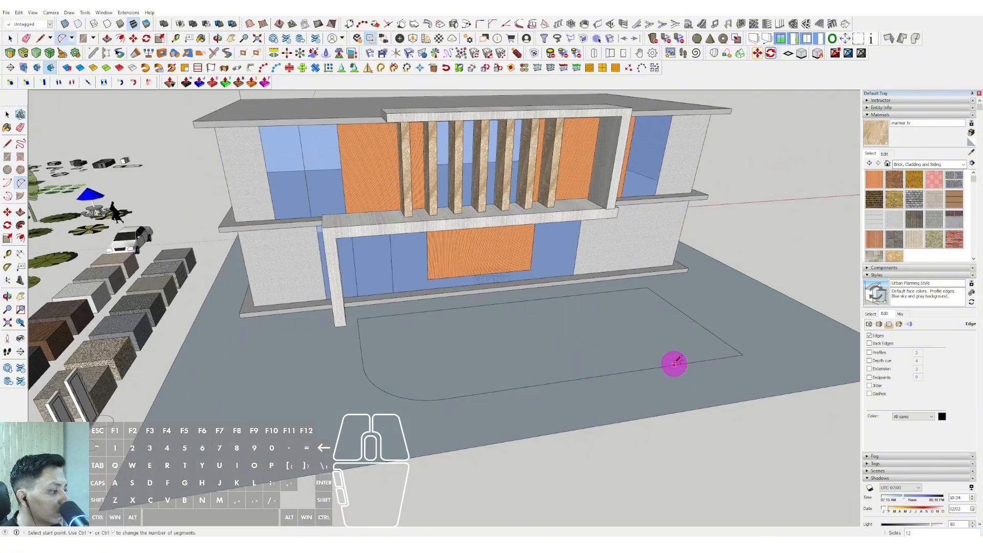
click(690, 316)
Step: Draw a narrower rectangle extending the pool's back part beyond the end away from the canopy leg
scroll(683, 316, up, 3)
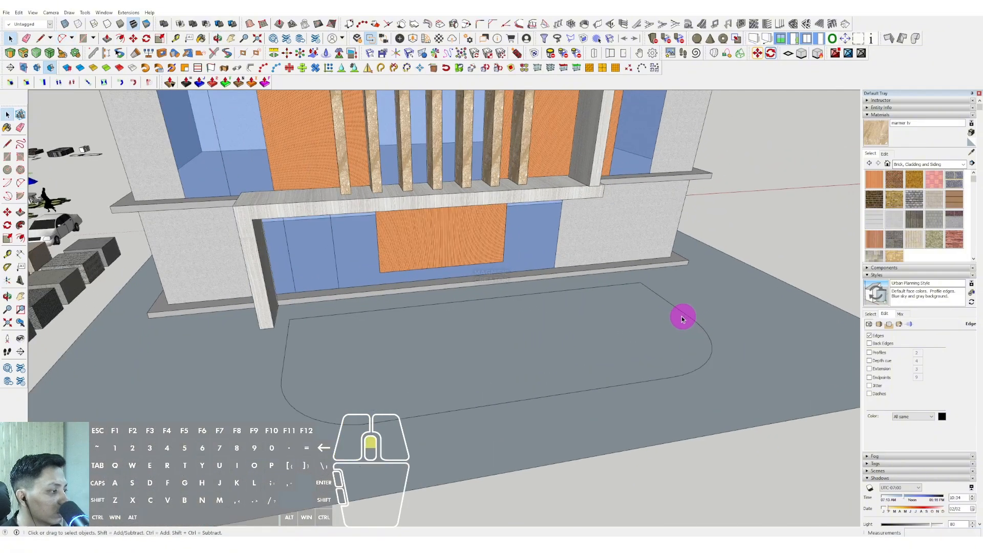
key(r)
click(696, 306)
key(space)
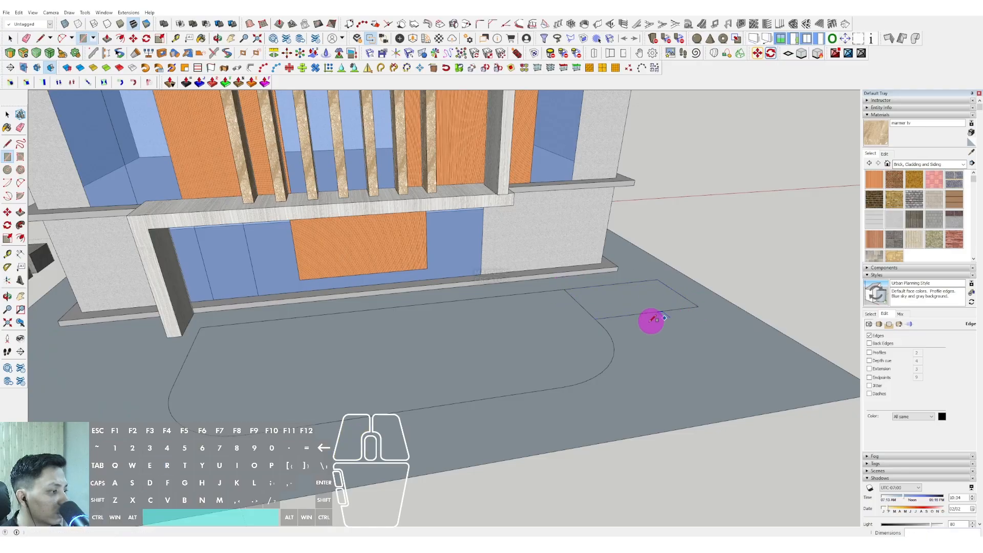
Step: Round the inner corner between the pool and its narrow extension with an arc
middle_drag(650, 320, 610, 324)
key(a)
click(601, 330)
scroll(633, 312, up, 2)
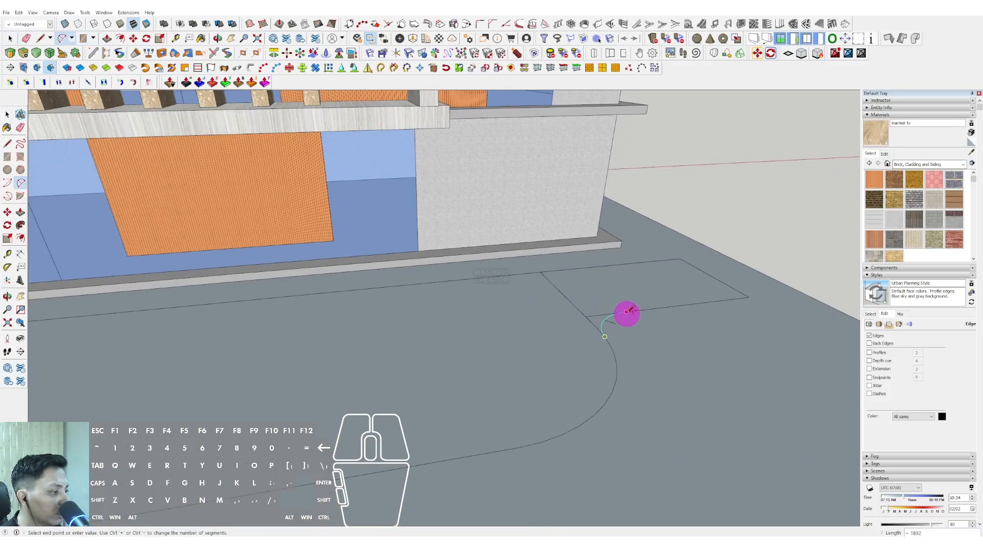
double_click(623, 312)
key(space)
Step: Erase the leftover edges at the inner corner and between the two rectangles to merge the pool outline
scroll(608, 315, up, 1)
key(e)
click(596, 314)
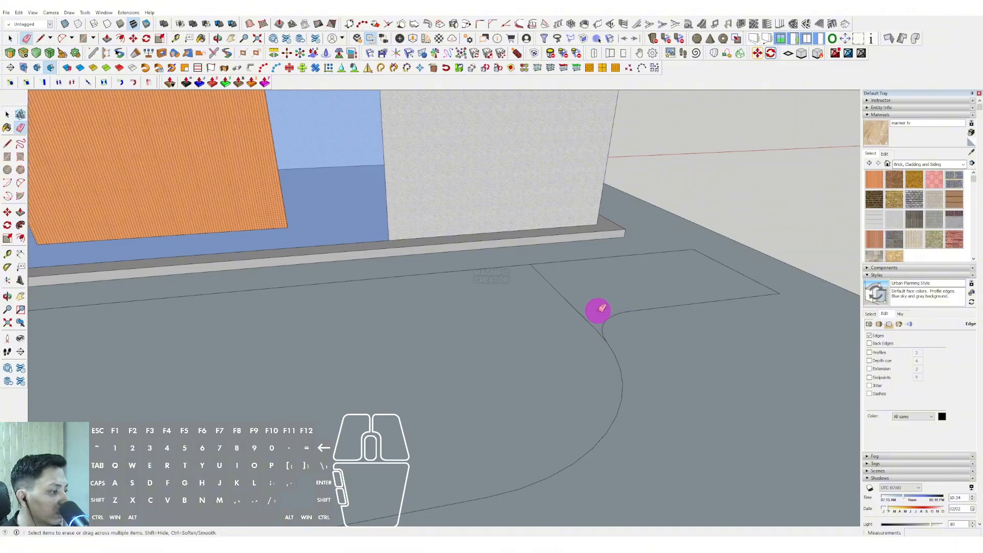
key(space)
scroll(596, 307, down, 3)
key(space)
scroll(568, 323, down, 2)
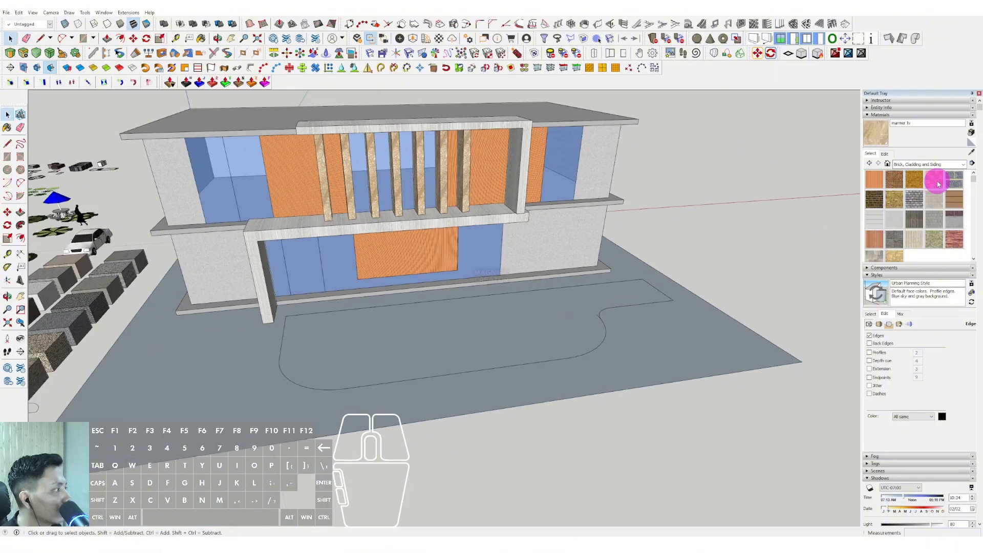
Step: Paint the pool face with the Water Dark Blue material from the Water collection
click(962, 164)
click(909, 252)
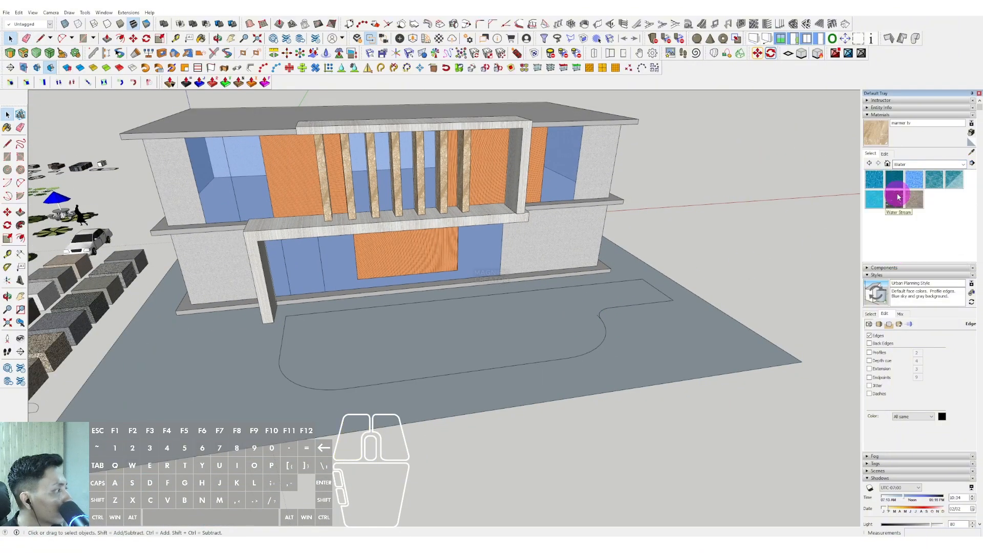
click(877, 187)
scroll(568, 320, up, 1)
click(535, 327)
scroll(543, 317, down, 1)
middle_drag(529, 300, 623, 281)
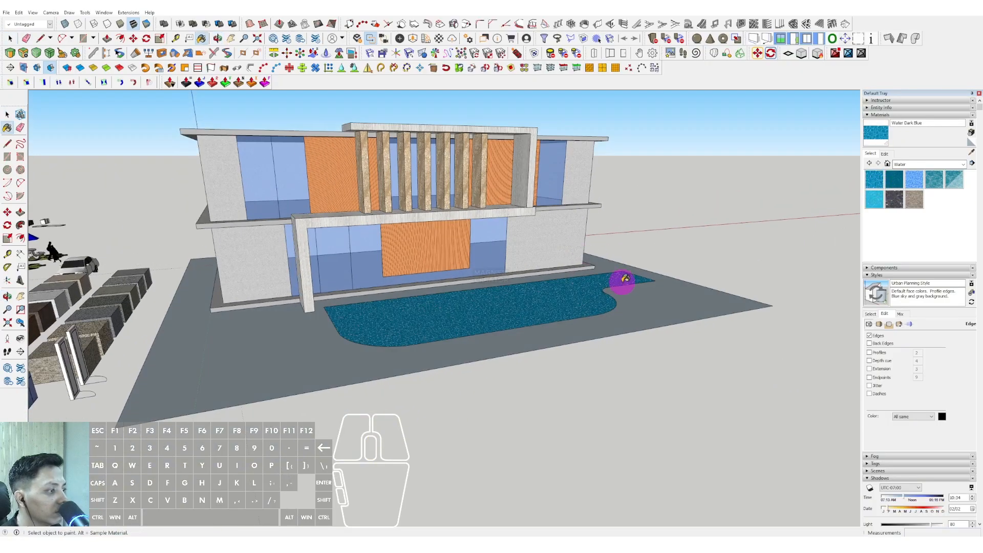
Step: Divide off the ground beside the pool's narrow end with two lines to the ground's edges and erase the overshooting ends
key(space)
scroll(608, 330, up, 3)
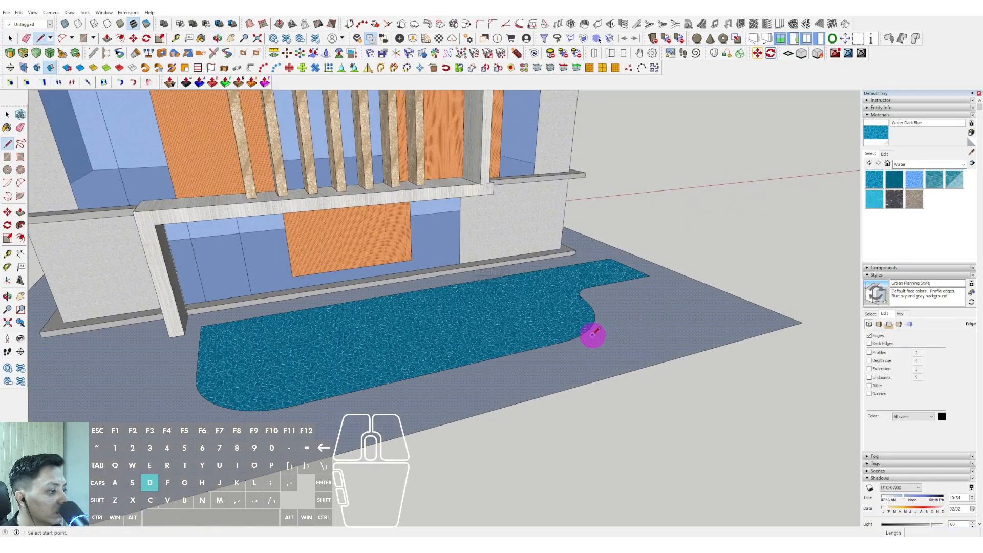
click(676, 394)
key(d)
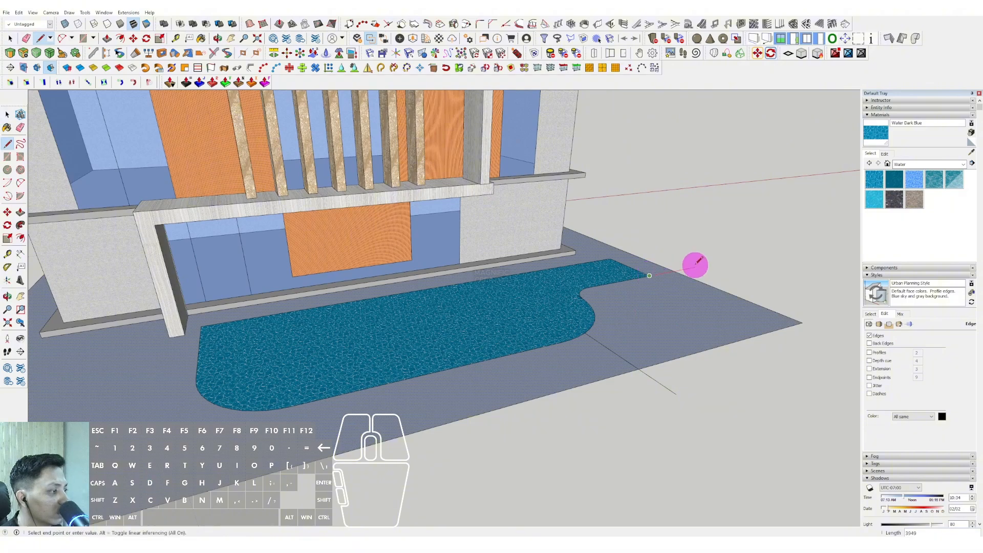
click(696, 267)
key(e)
click(659, 382)
key(space)
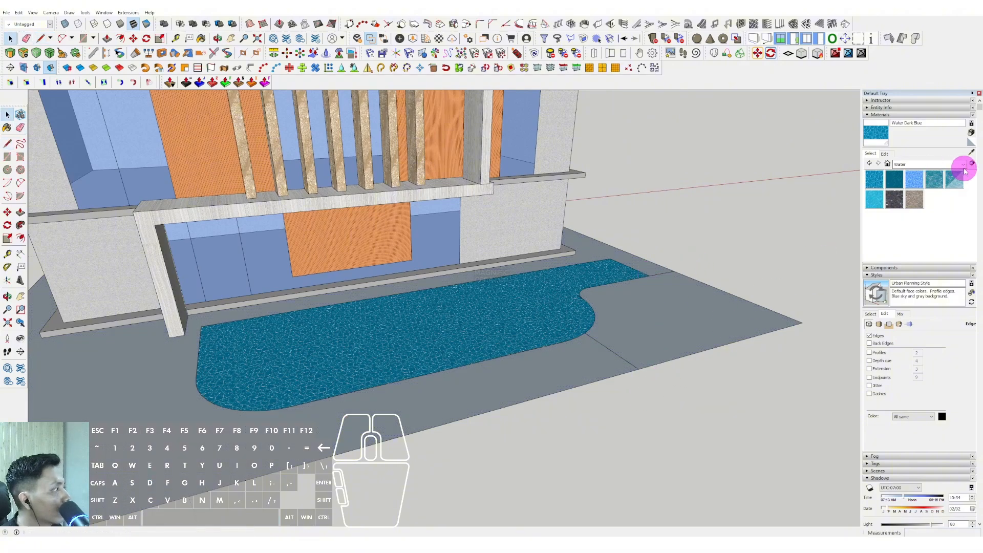
Step: Paint the divided-off deck area beside the pool with Modern Siding from the Brick, Cladding and Siding collection
click(963, 165)
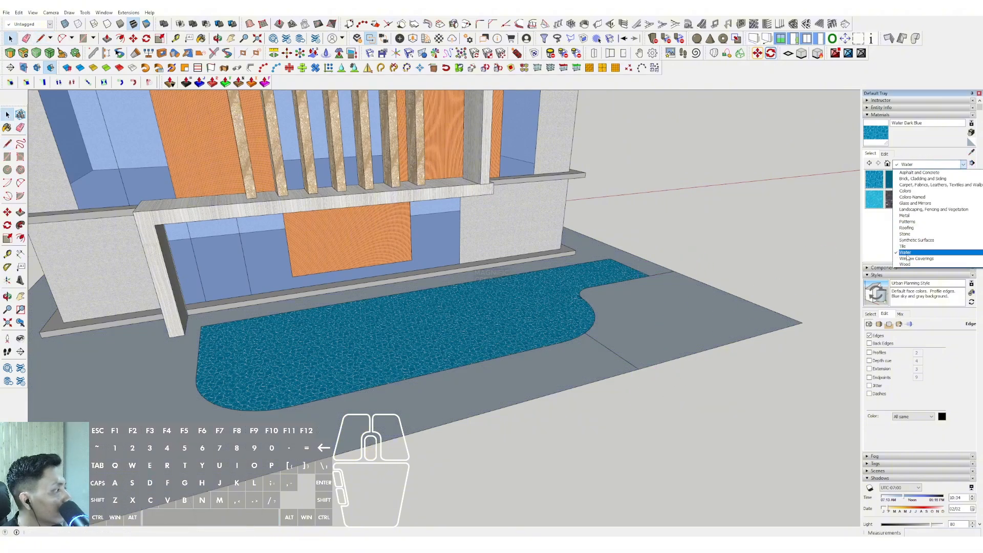
click(907, 265)
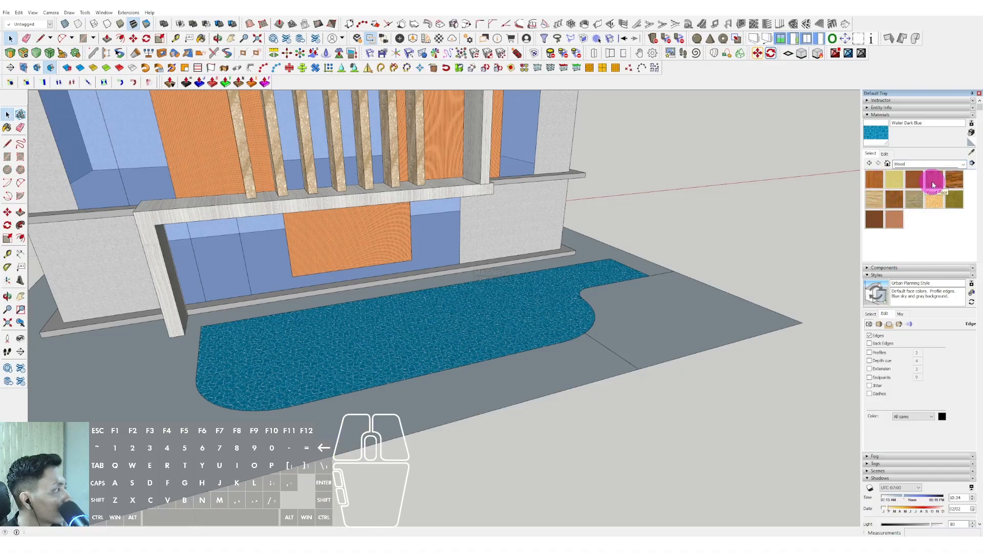
click(959, 165)
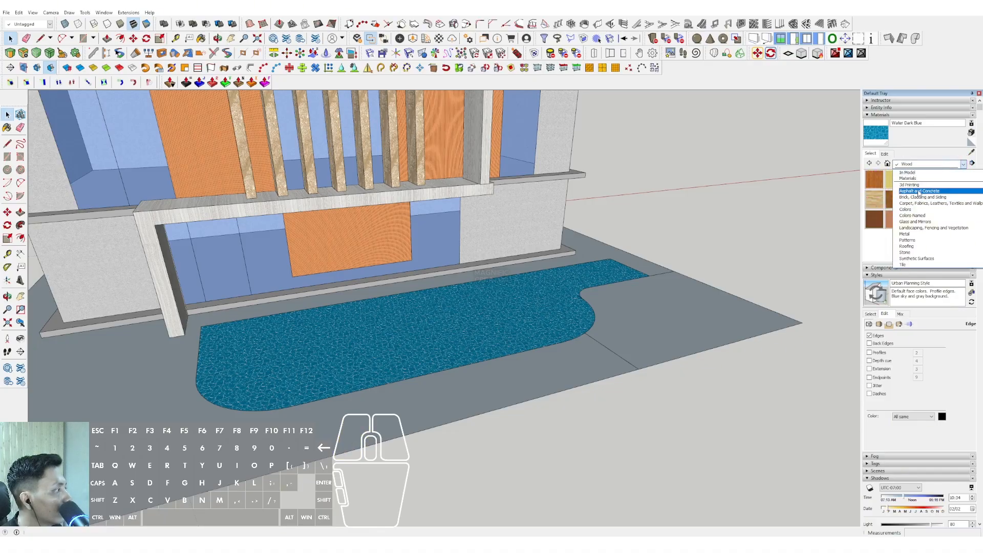
click(919, 191)
click(920, 165)
click(910, 179)
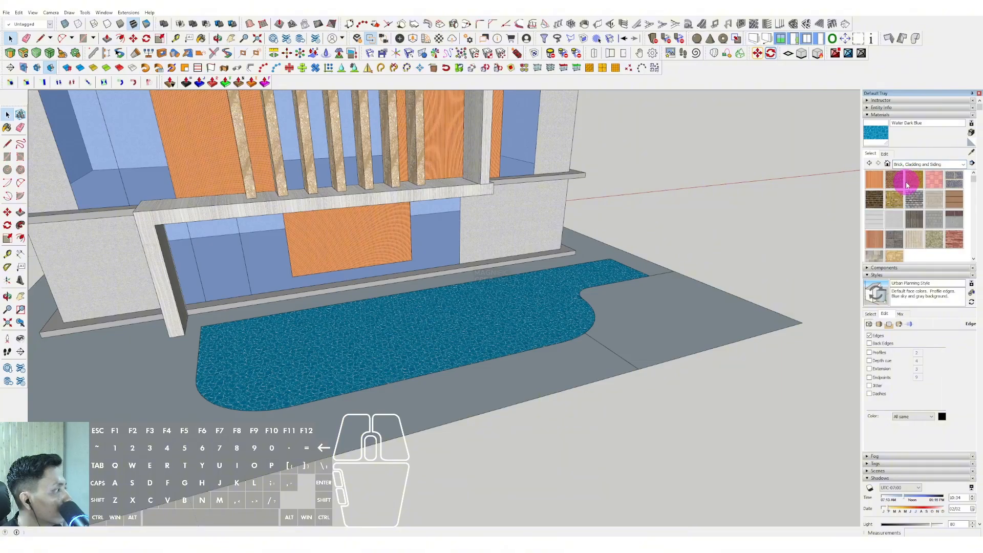
click(875, 242)
scroll(768, 261, down, 2)
click(713, 303)
middle_drag(713, 302, 625, 338)
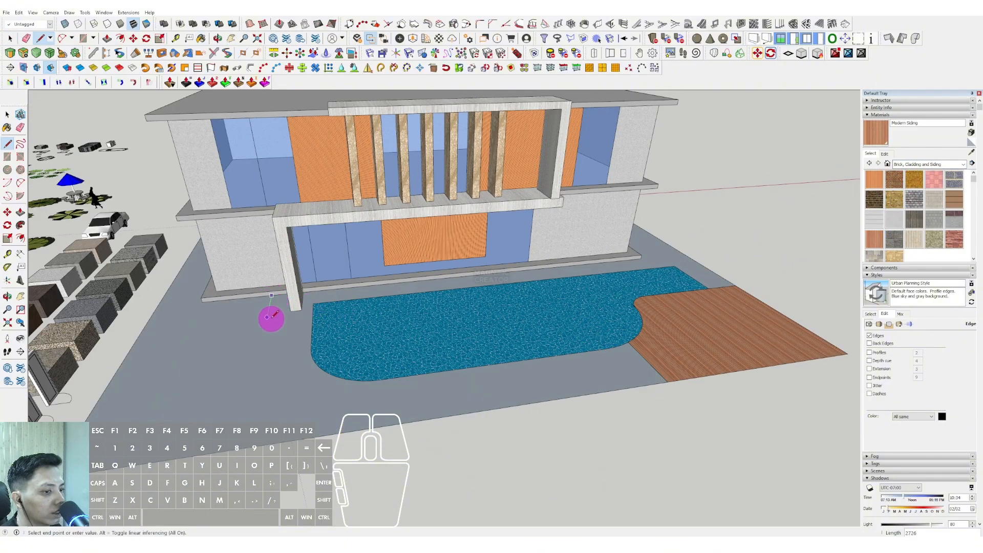
Step: Outline the strip between the building and the pool, including around the canopy leg, and paint it with Modern Siding
click(312, 326)
click(273, 295)
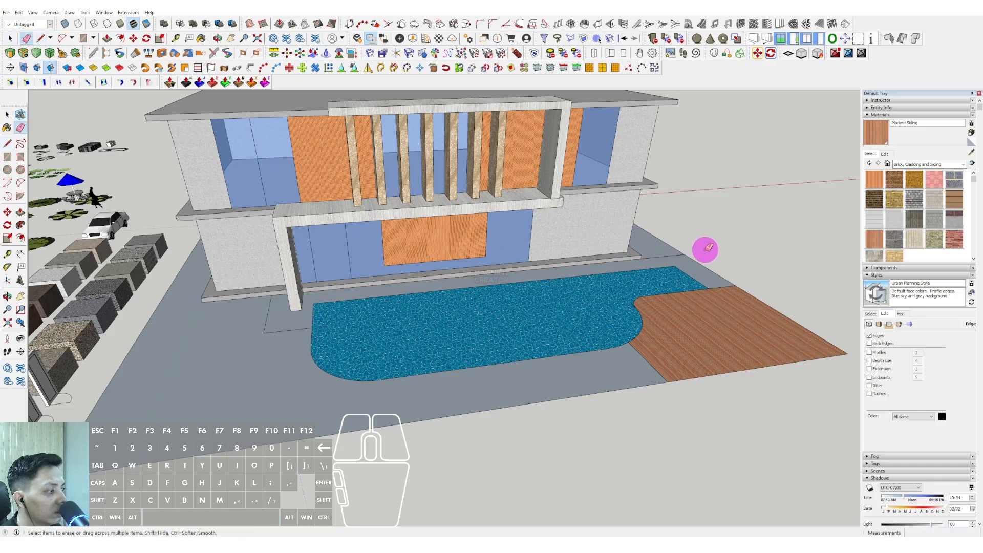
click(694, 265)
key(space)
Step: Draw a line from the deck strip's corner near the canopy leg to the ground's front edge and erase the overshoot
middle_drag(719, 229, 358, 313)
click(381, 373)
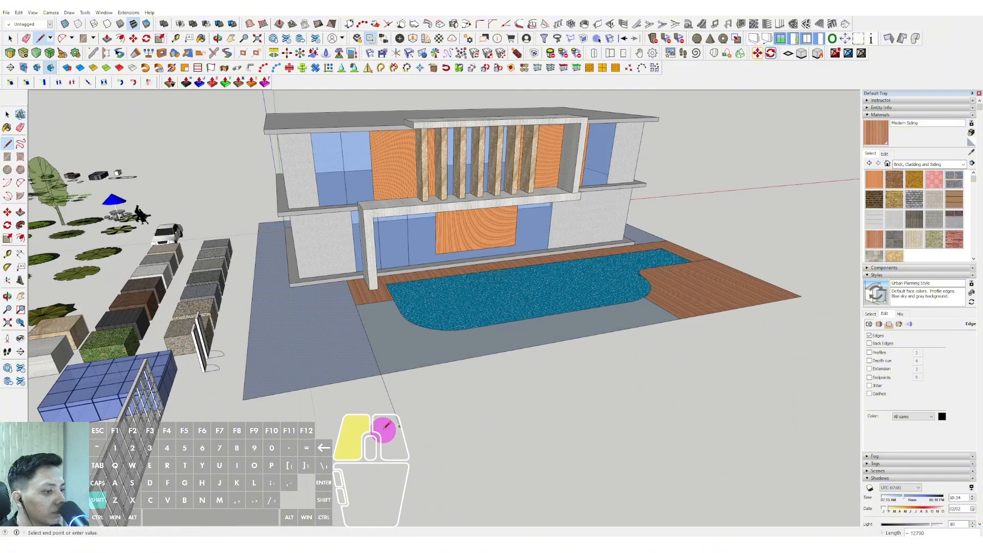
key(e)
Step: Paint the ground area in front of the pool with Granite Light Gray from the Stone collection
click(964, 164)
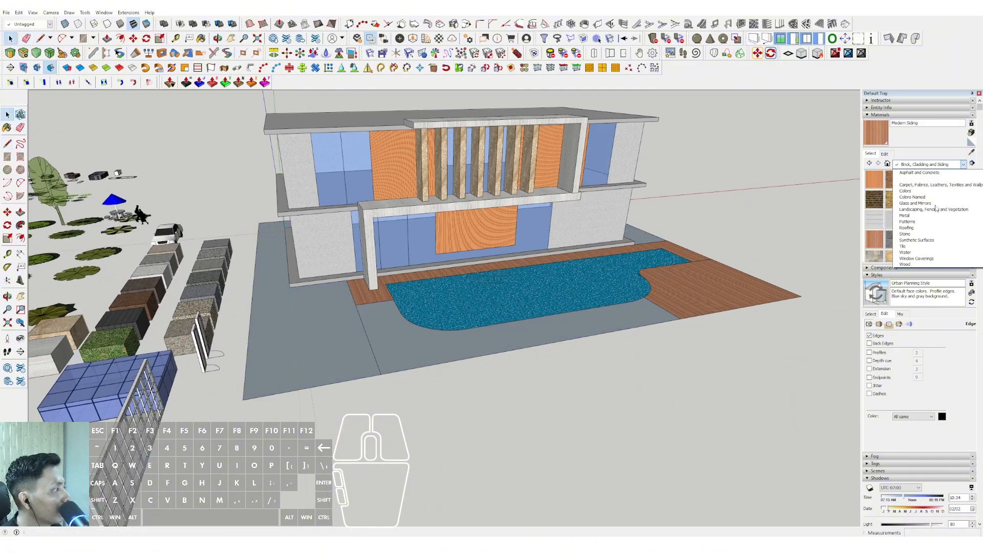
click(906, 234)
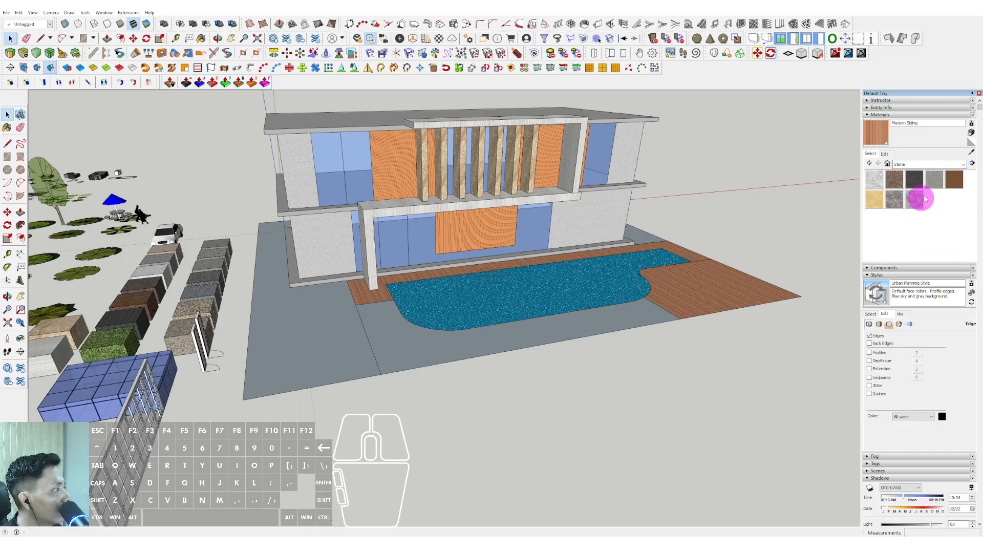
key(b)
click(450, 341)
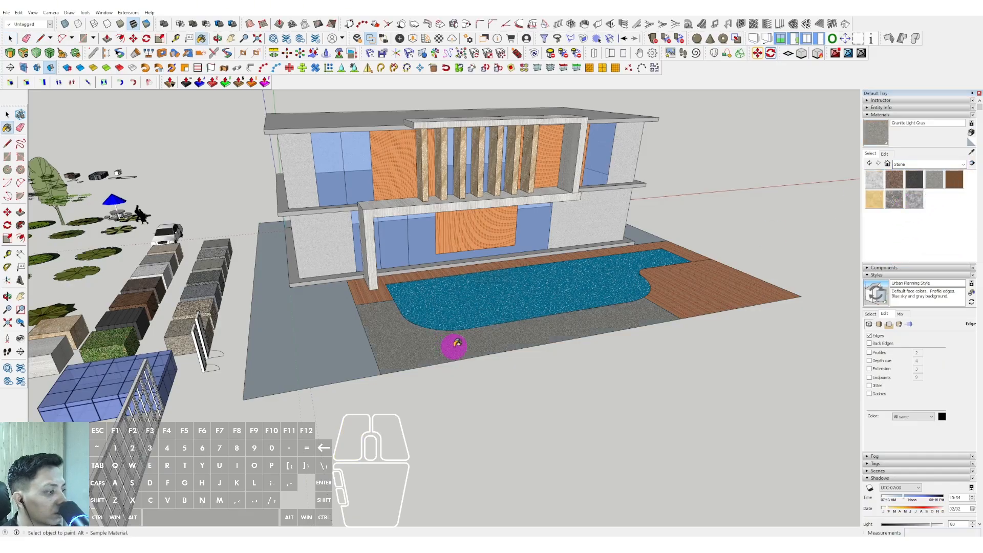
Step: Paint the remaining ground around the building with Grass Light Green from the Landscaping, Fencing and Vegetation collection
scroll(457, 343, up, 2)
click(964, 165)
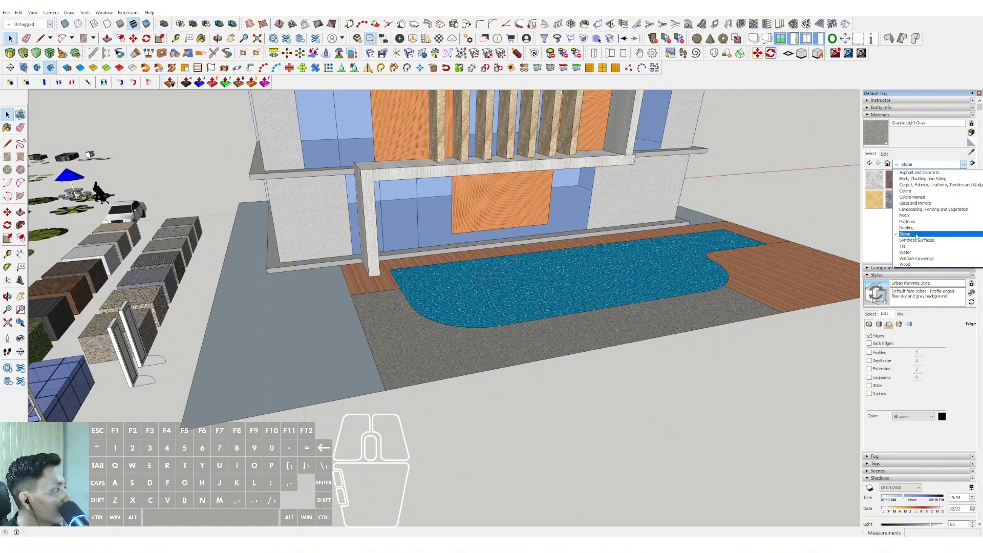
click(911, 209)
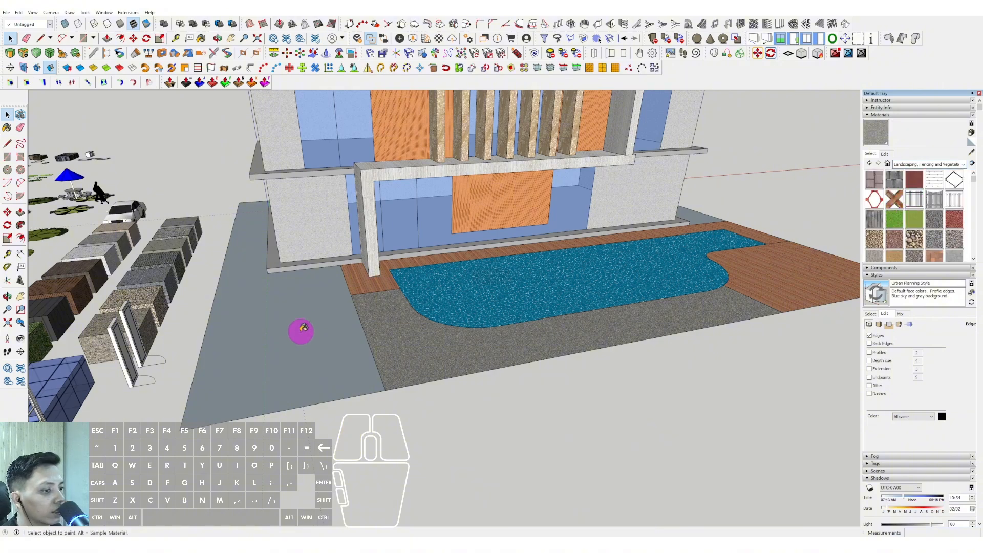
click(302, 328)
scroll(307, 330, down, 3)
key(space)
Step: Make the whole ground surface, including the pool, deck, paving and lawn faces, into one group
middle_drag(410, 306, 362, 307)
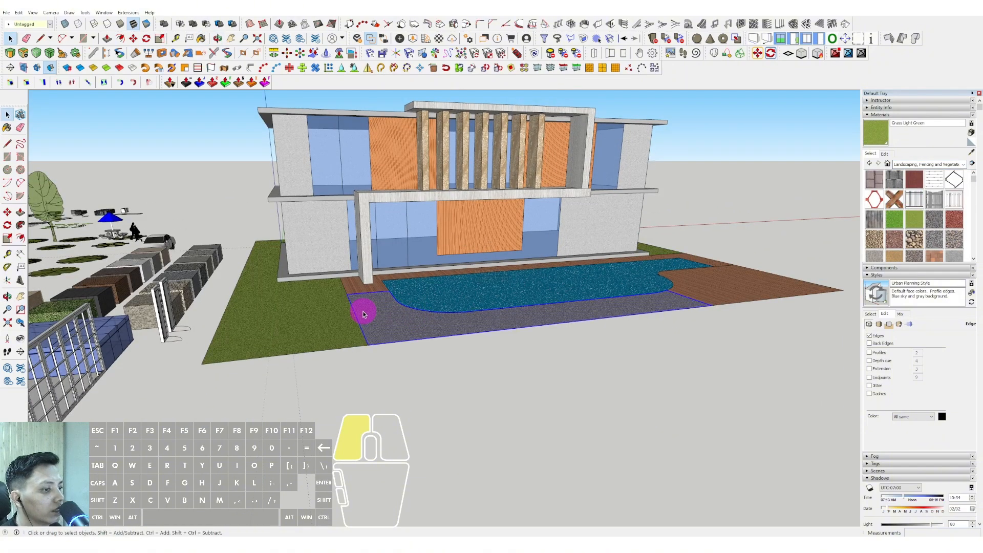
right_click(363, 309)
click(390, 146)
middle_drag(389, 146, 529, 241)
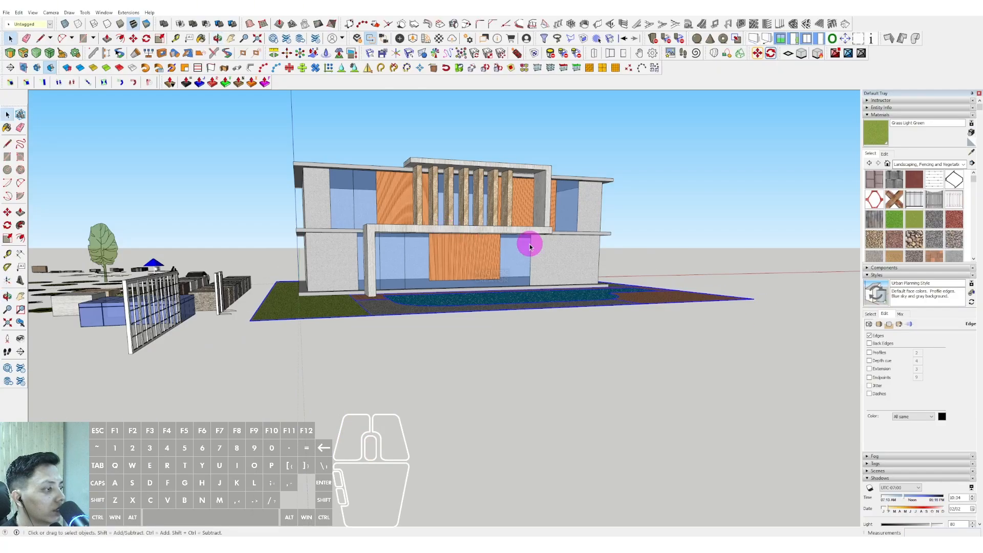
Step: Draw a narrow rectangle along the deck's outer side edge, from near the front corner back to the lawn beside the building
scroll(582, 252, up, 6)
scroll(566, 251, up, 3)
scroll(588, 297, down, 5)
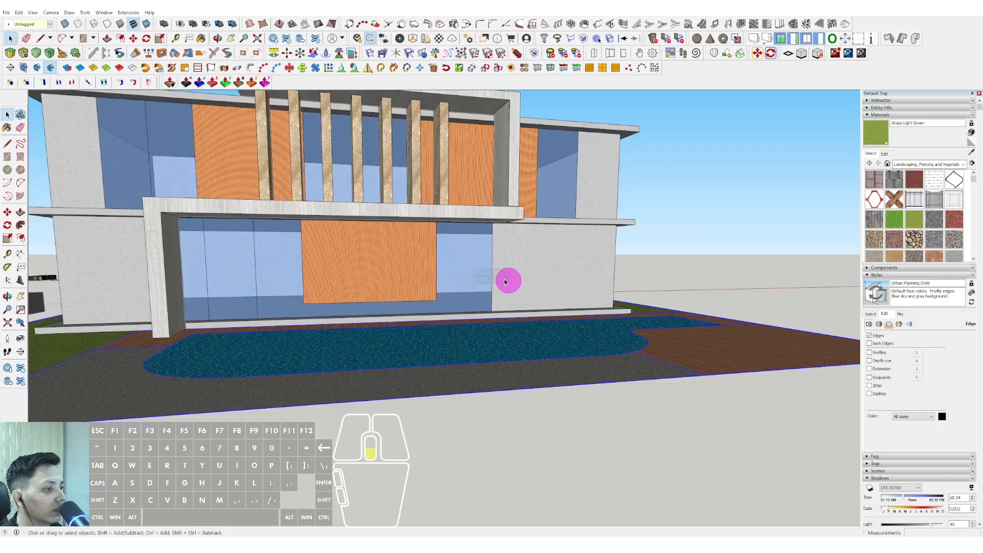
middle_drag(504, 281, 557, 261)
scroll(424, 272, down, 1)
shift+middle_drag(424, 271, 444, 266)
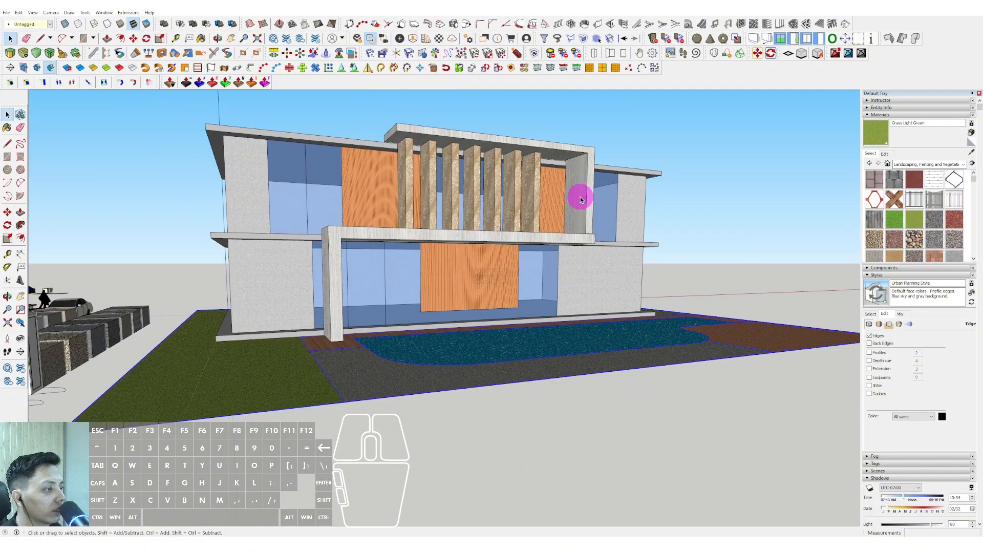
middle_drag(546, 195, 625, 285)
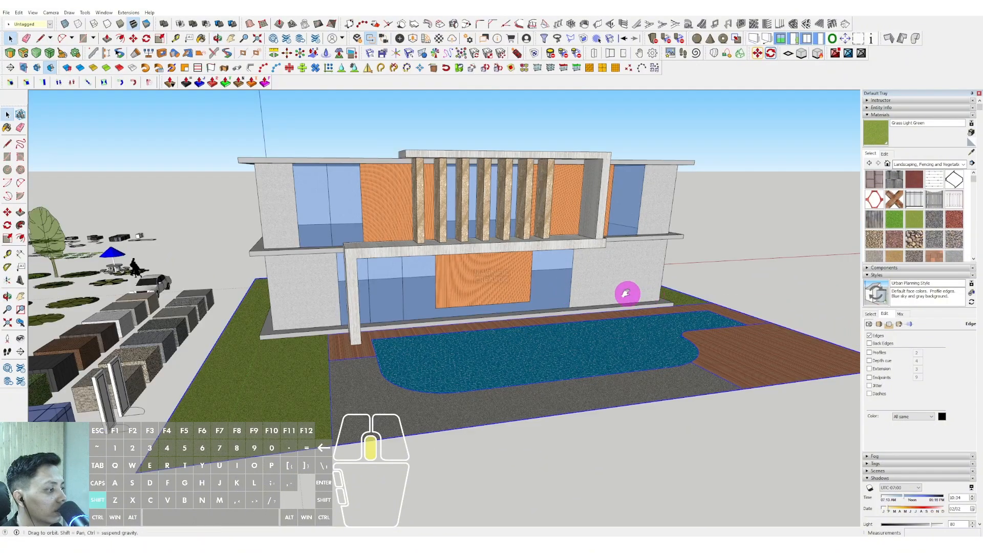
scroll(567, 285, up, 3)
key(r)
scroll(568, 285, up, 1)
scroll(554, 267, up, 2)
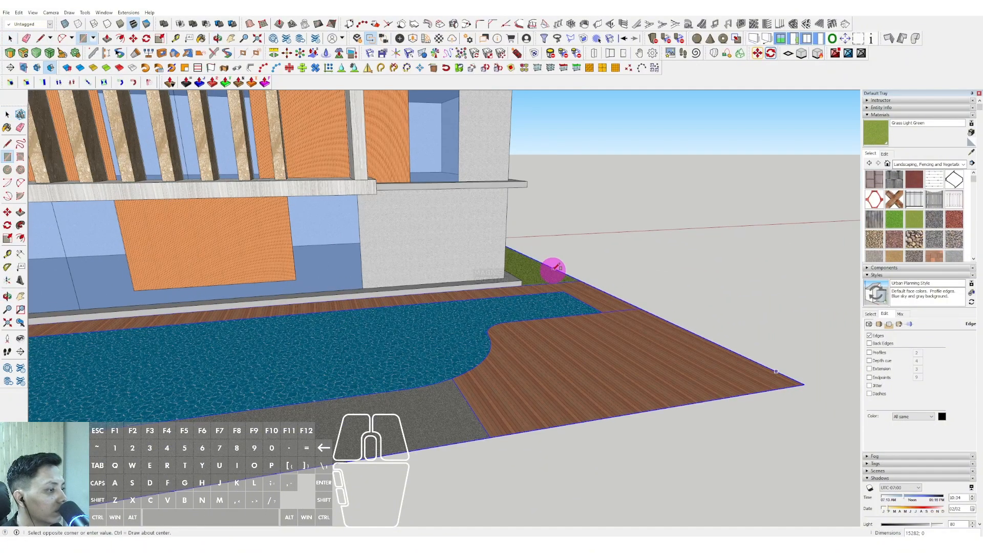
click(545, 269)
key(space)
Step: Extrude the narrow rectangle into a boundary wall about as high as the first-floor slab and make the wall a group
click(557, 274)
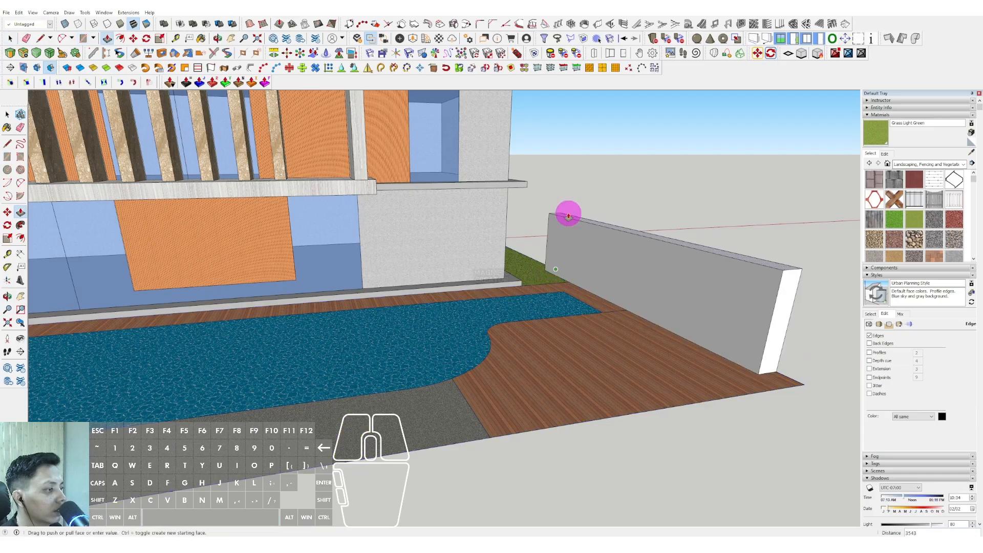
click(523, 177)
key(space)
right_click(595, 200)
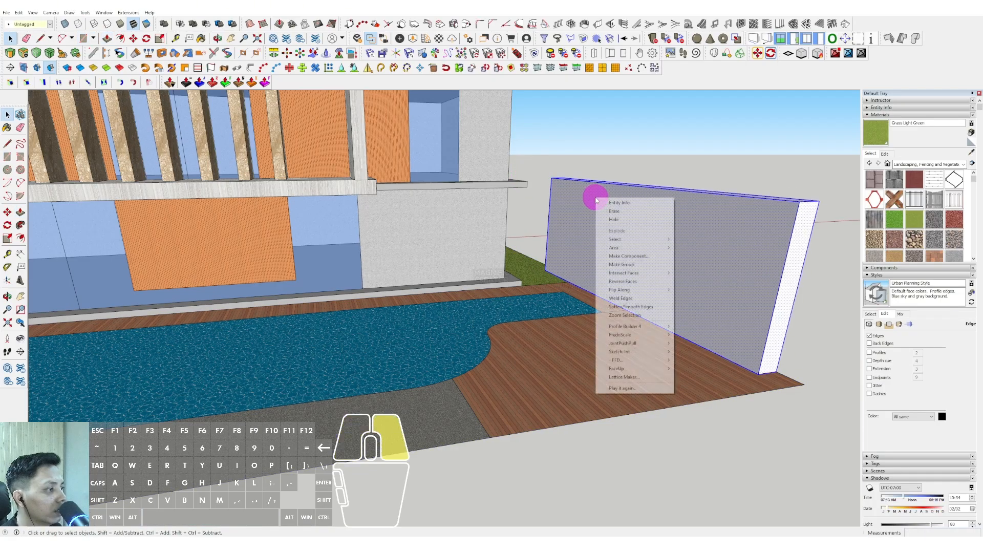
click(621, 264)
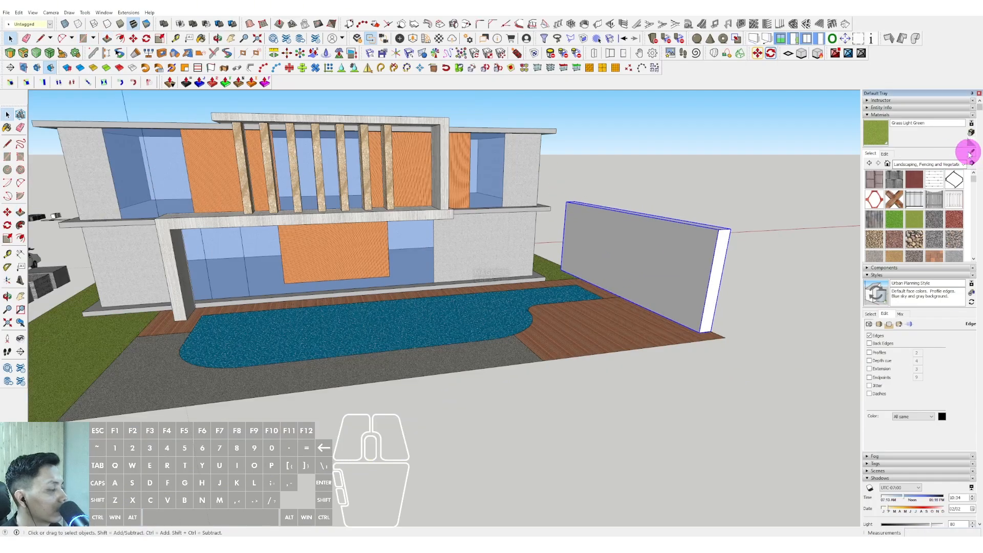
Step: Sample Material2 from the grey sample blocks beside the lawn and paint the boundary wall with it
click(970, 152)
scroll(401, 213, down, 5)
scroll(324, 329, up, 8)
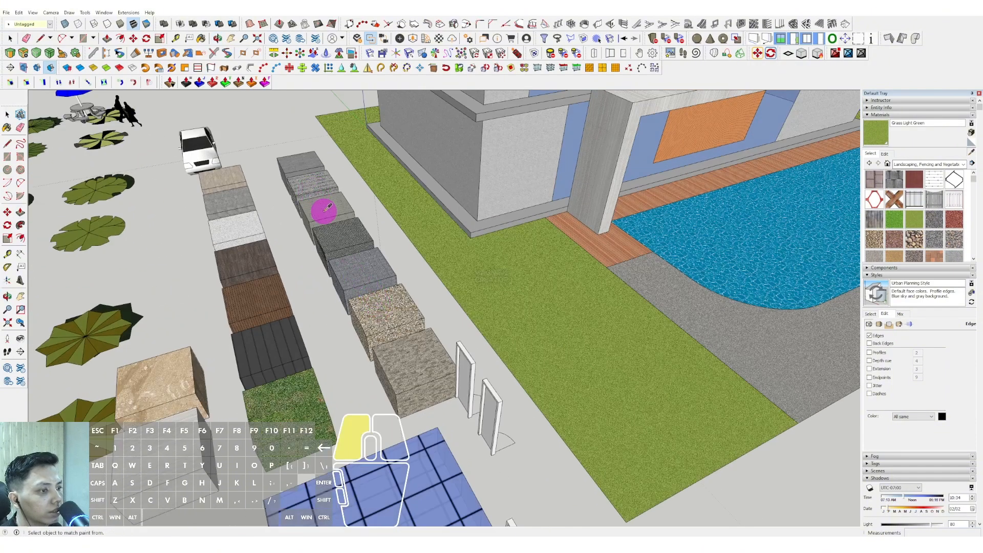
click(324, 211)
scroll(400, 334, down, 4)
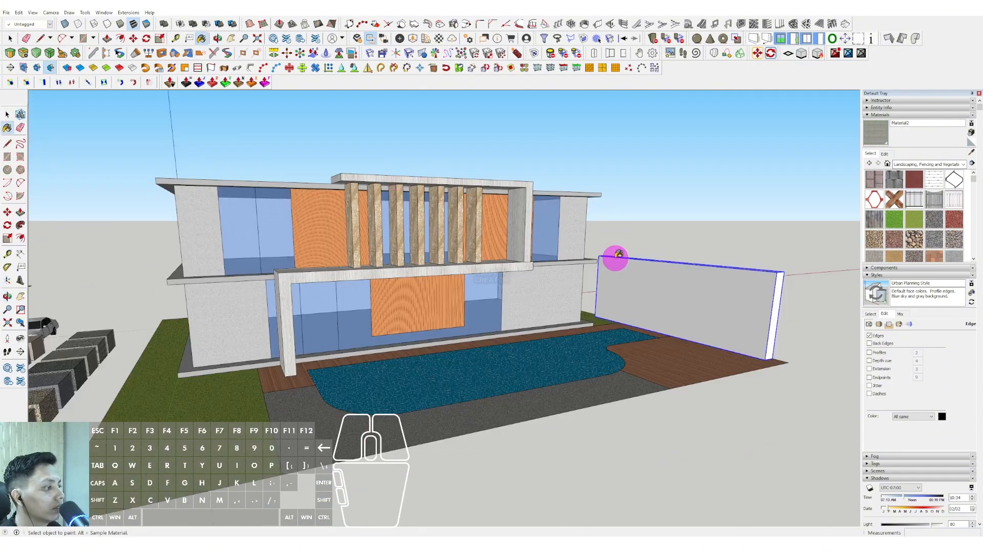
click(630, 274)
scroll(631, 274, down, 3)
middle_drag(632, 276, 613, 307)
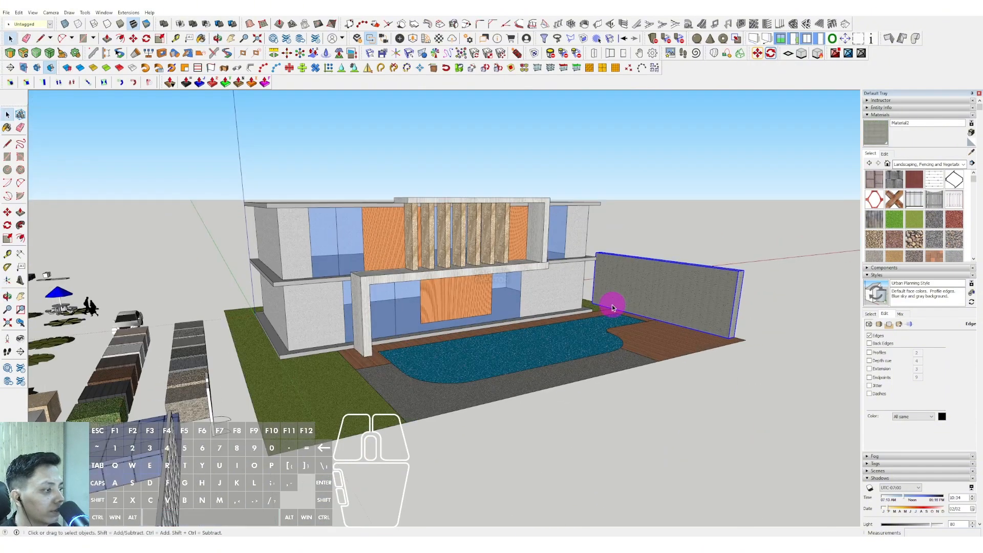
Step: Sample the stone texture from the material blocks and paint the front and side faces of the ground-floor corner wall near the canopy leg
middle_drag(638, 276, 646, 320)
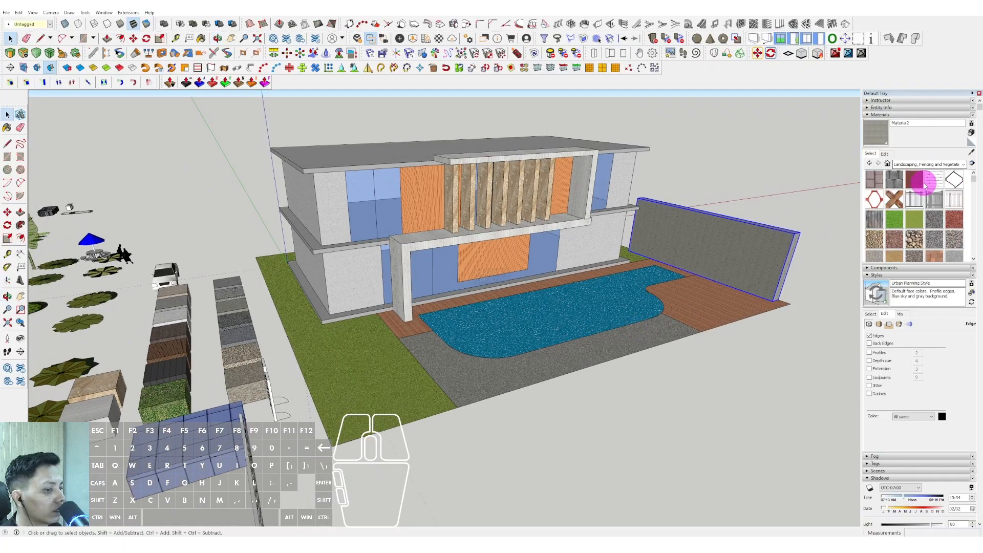
scroll(362, 345, down, 2)
middle_drag(369, 320, 401, 253)
scroll(401, 252, up, 5)
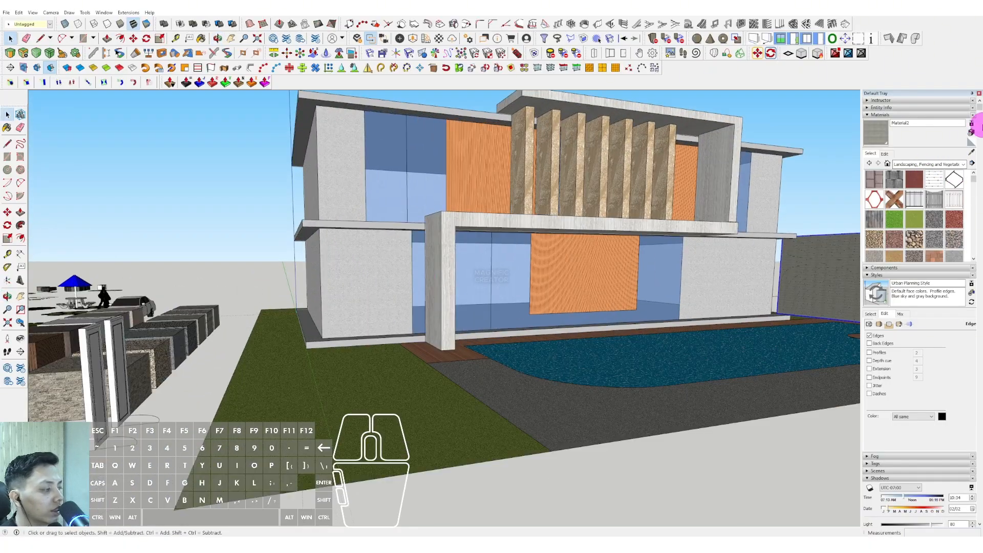
click(971, 153)
scroll(463, 213, down, 3)
middle_drag(463, 213, 324, 323)
scroll(324, 322, up, 4)
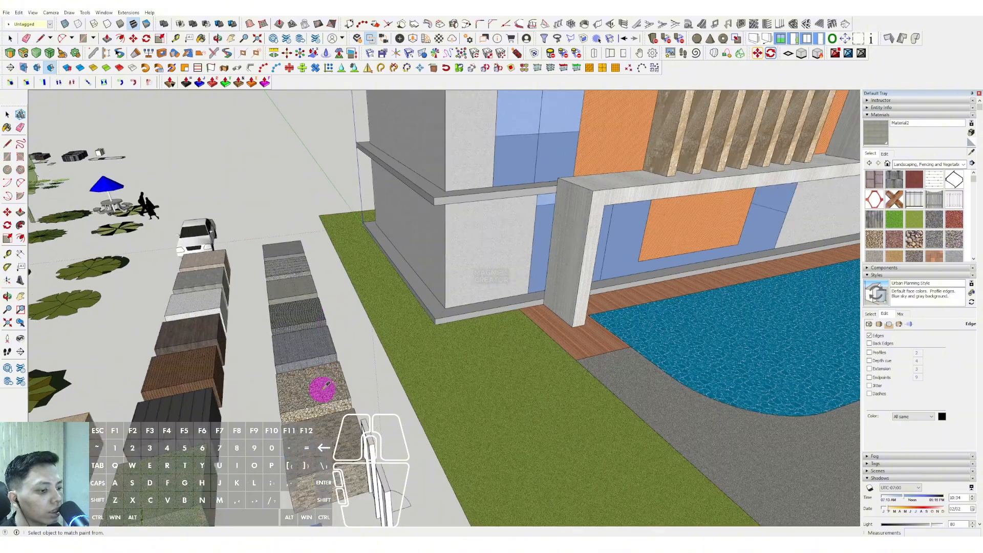
middle_drag(488, 260, 451, 217)
key(space)
double_click(464, 233)
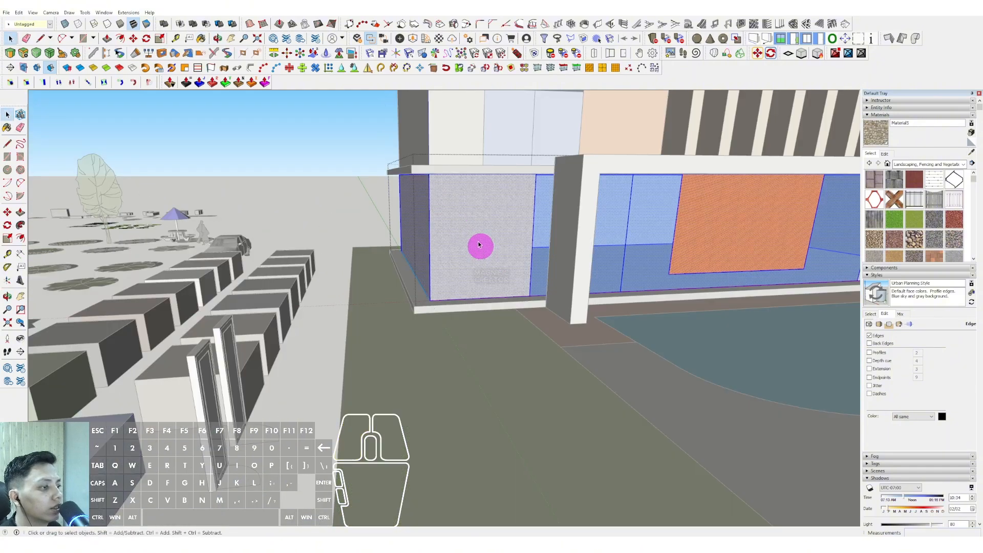
key(b)
click(446, 217)
click(419, 210)
key(space)
scroll(467, 217, down, 6)
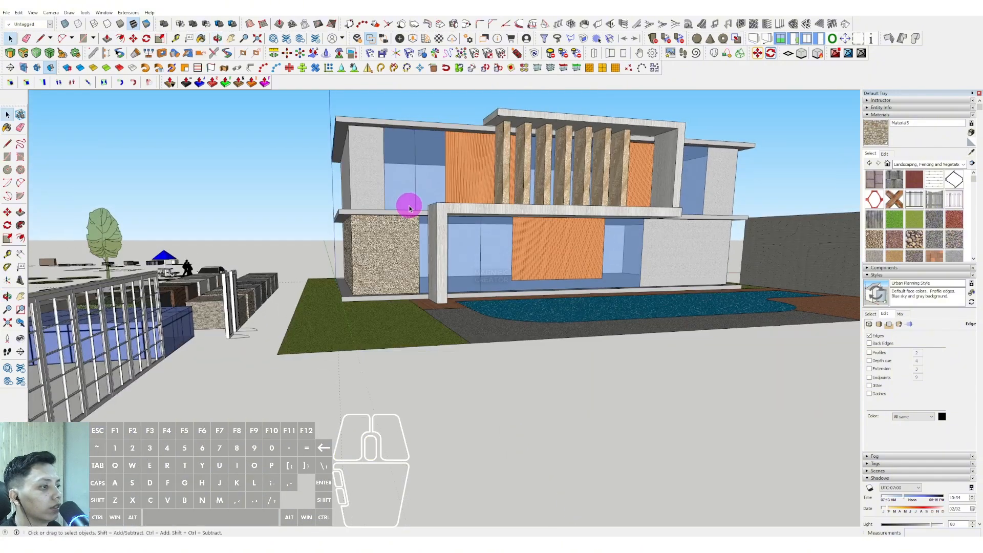
middle_drag(408, 204, 517, 230)
click(963, 164)
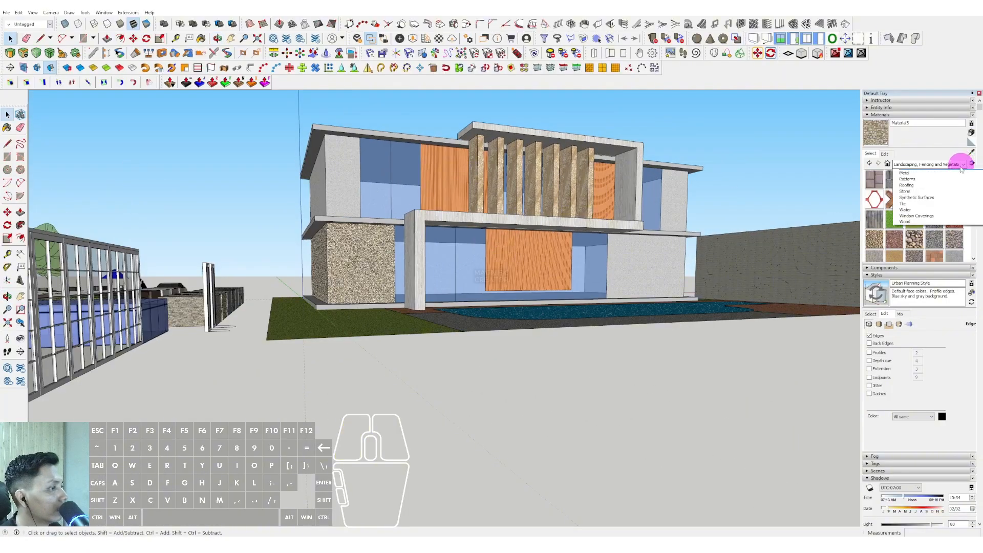
click(907, 209)
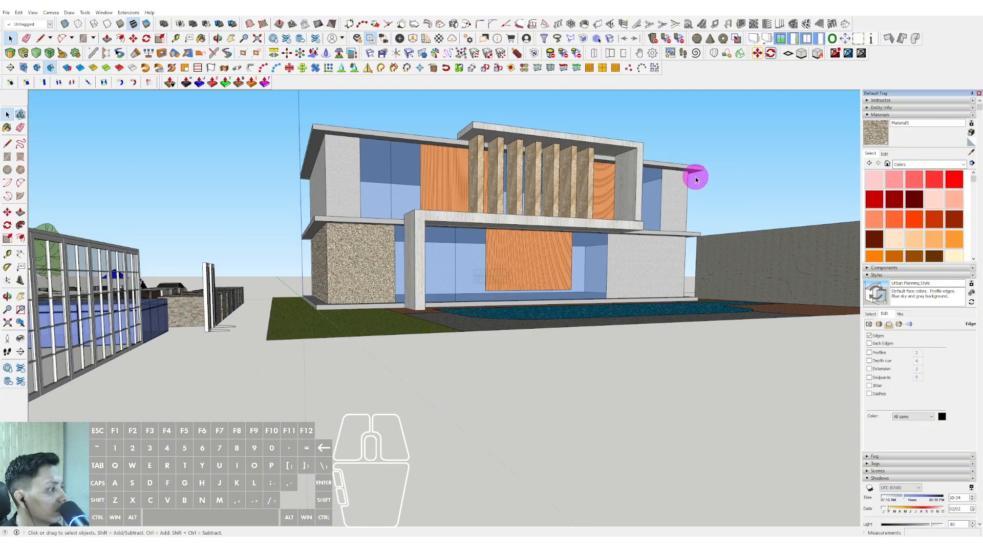
Step: Copy the umbrella table, the two walking figures and the tree from the asset area onto the ground in front of the building
scroll(752, 217, down, 2)
middle_drag(752, 217, 348, 297)
scroll(274, 249, up, 8)
click(266, 250)
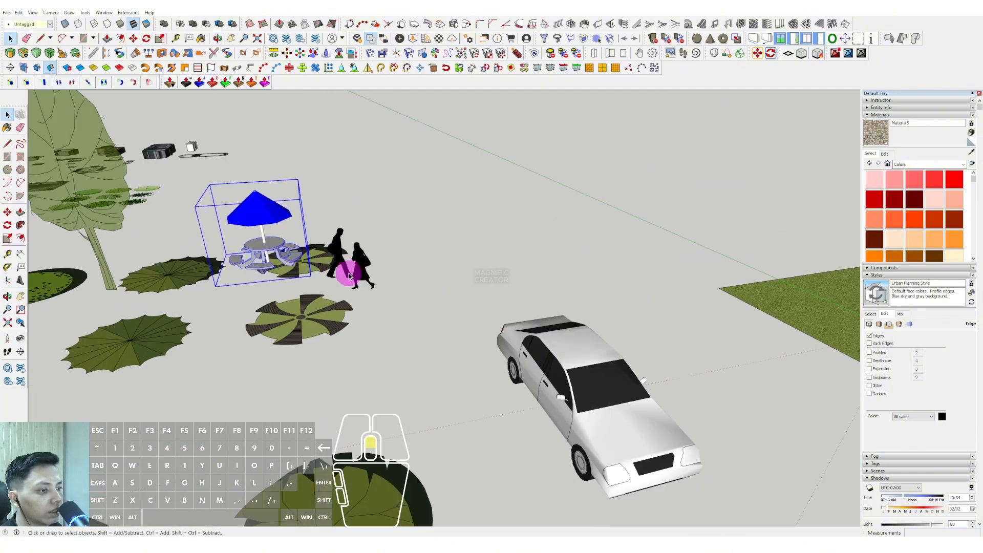
shift+click(361, 266)
shift+click(102, 266)
scroll(187, 274, up, 1)
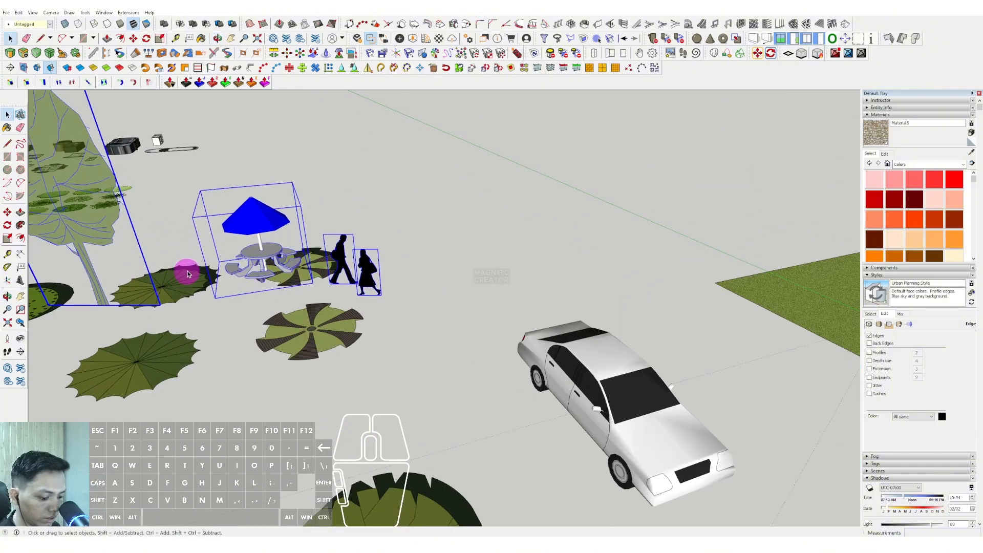
click(199, 280)
key(ctrl)
scroll(302, 256, down, 5)
middle_drag(476, 231, 248, 190)
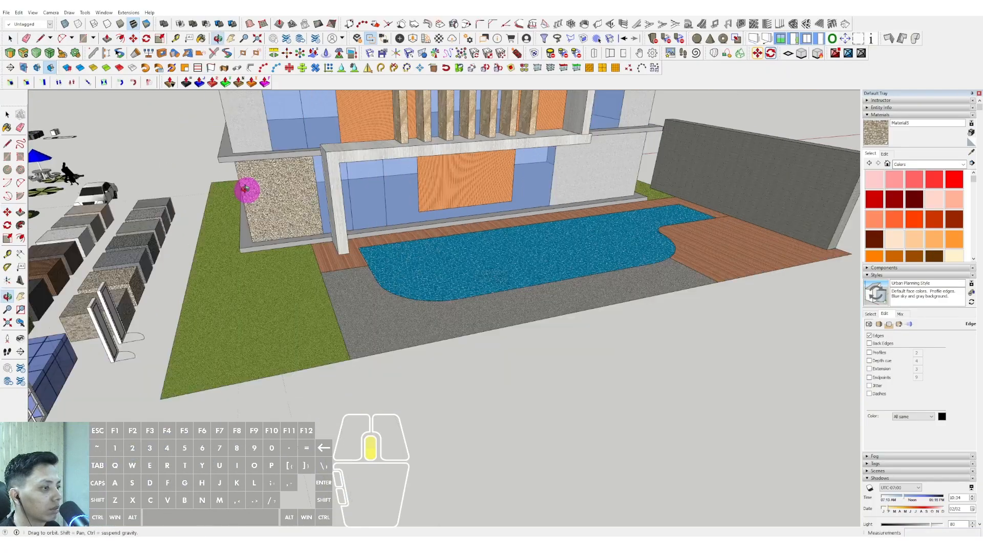
click(159, 248)
key(space)
Step: Move the umbrella table onto the wooden deck at the pool's far end near the boundary wall
scroll(318, 274, up, 2)
click(321, 264)
key(m)
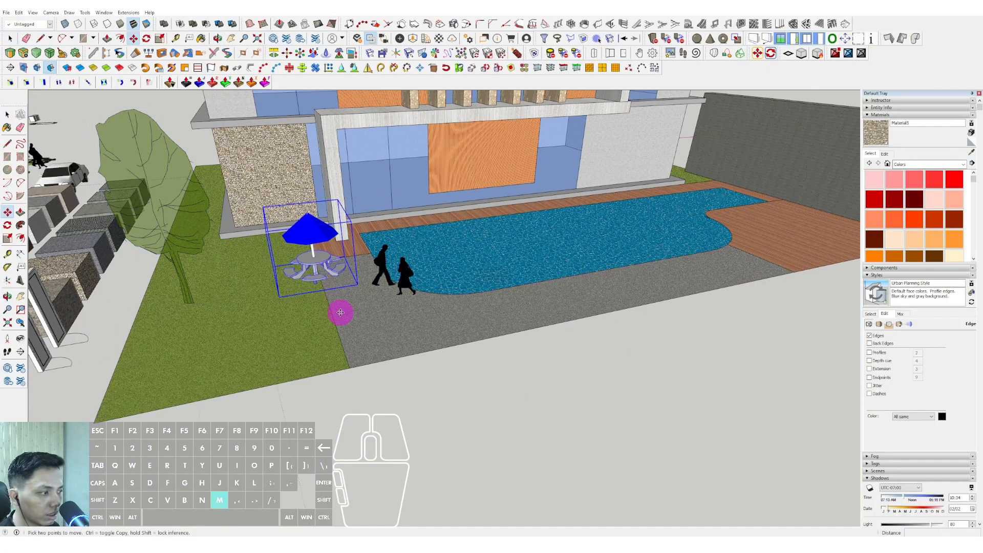
click(339, 312)
click(810, 237)
key(space)
scroll(761, 219, up, 2)
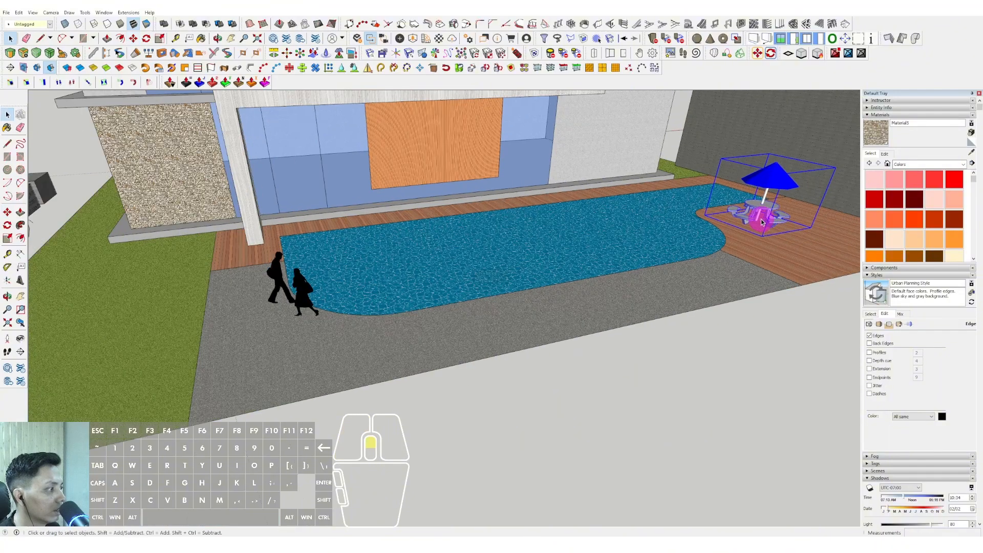
Step: Move the tree on the lawn closer to the stone-clad wall and place a copy beside it
scroll(396, 306, down, 2)
scroll(205, 307, down, 1)
key(m)
click(156, 314)
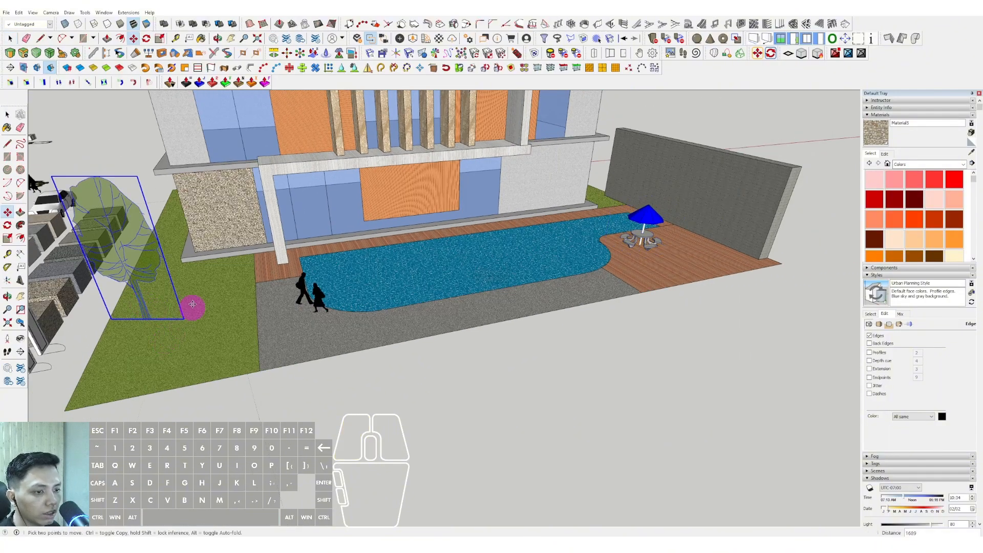
click(191, 305)
click(180, 302)
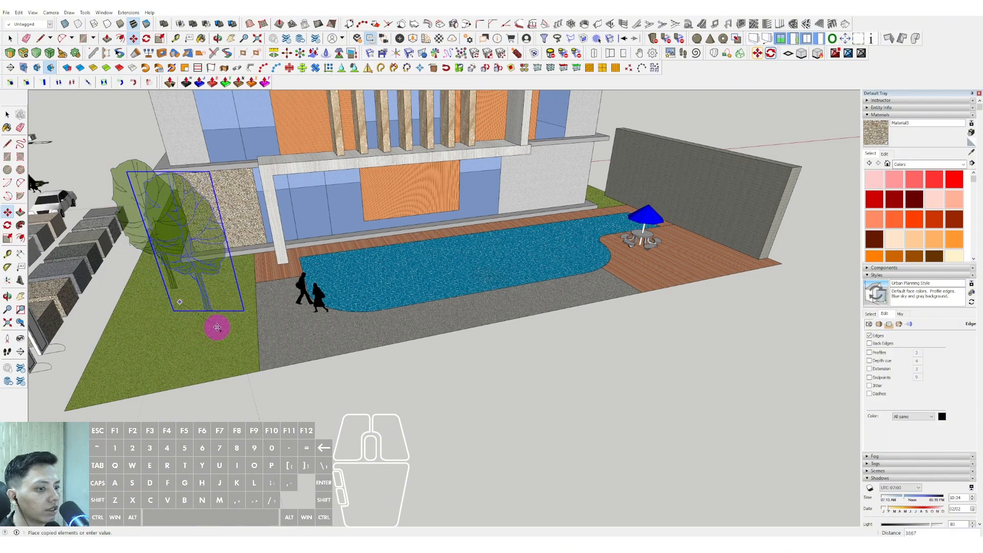
click(235, 306)
key(space)
Step: Inside the ground group, divide the granite paving with a line about 3.1 m long from the pool's edge to the ground's front edge
middle_drag(437, 300, 514, 226)
scroll(414, 288, up, 2)
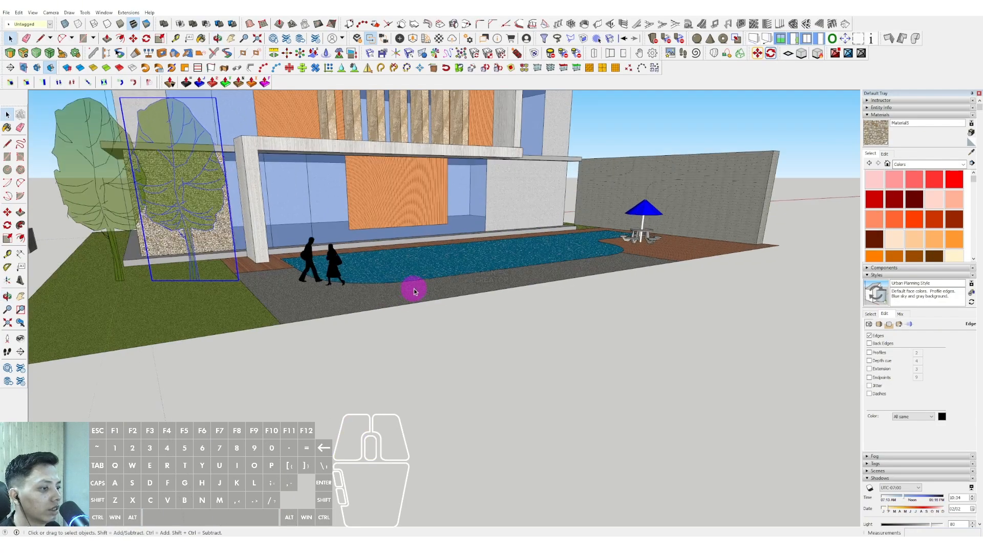
triple_click(426, 289)
key(d)
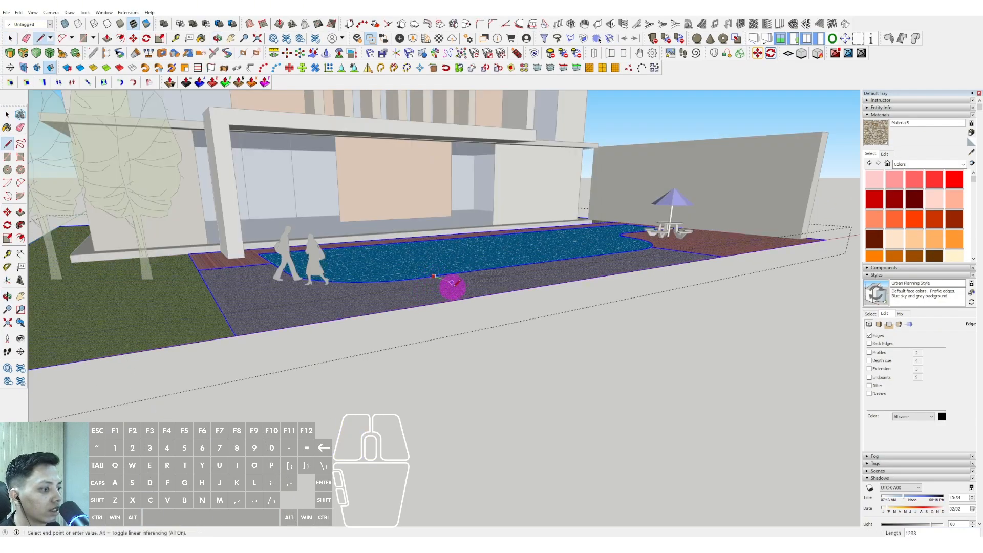
click(489, 294)
key(space)
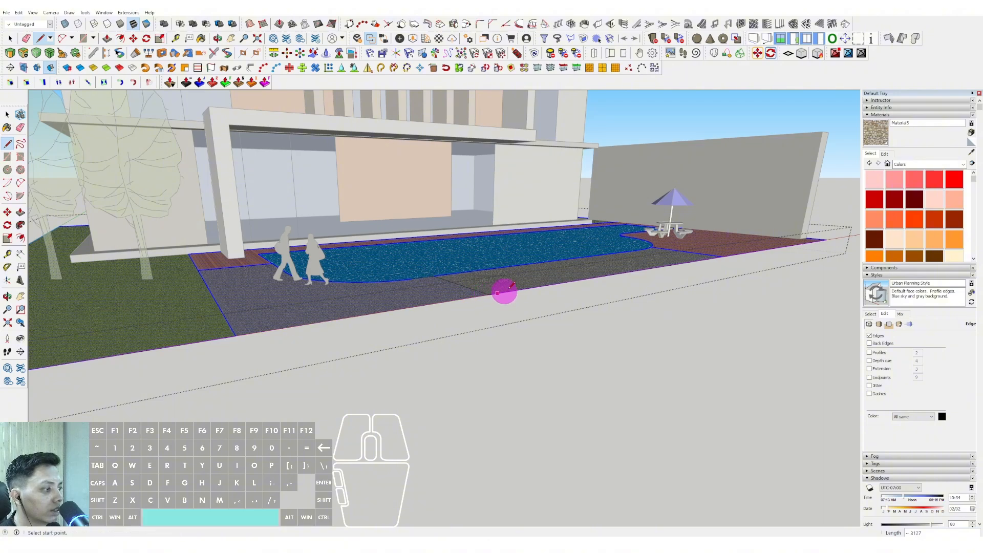
Step: Push the granite paving section between the dividing line and the wooden deck down about 1.7 m
click(554, 272)
key(v)
click(553, 272)
click(552, 313)
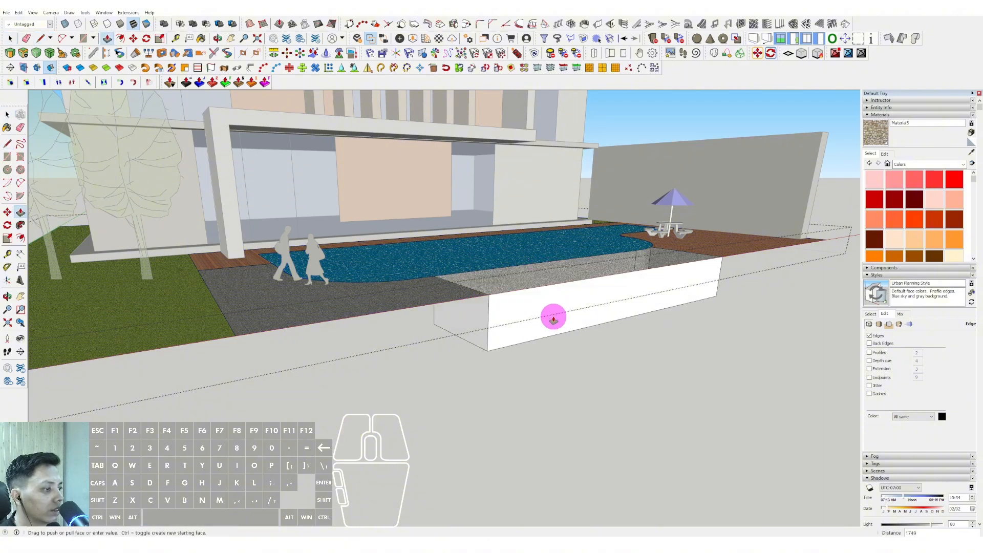
key(space)
Step: Sample Water Dark Blue from the pool, paint the exposed pool-side faces of the recess with it and leave the ground group
middle_drag(542, 285, 616, 286)
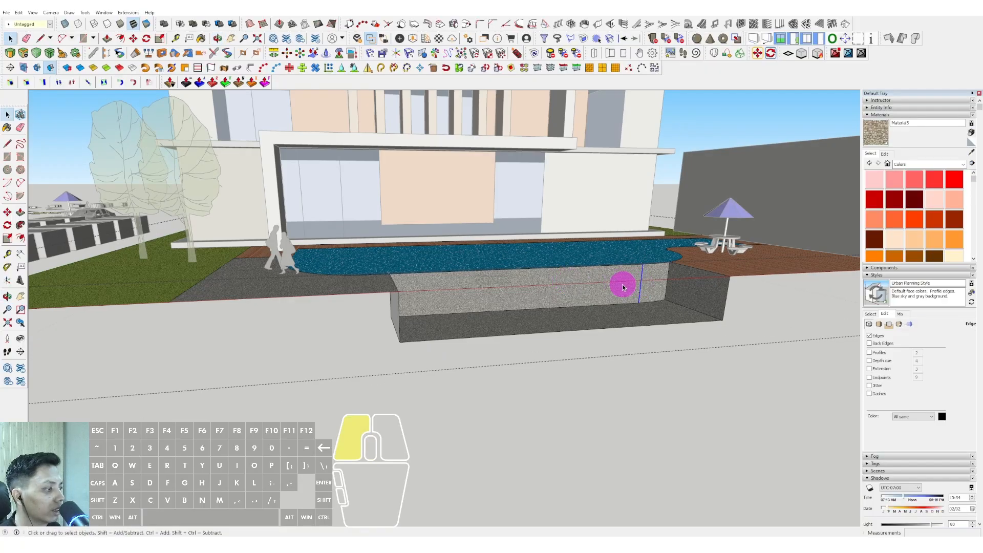
scroll(612, 254, up, 2)
key(b)
alt+click(606, 254)
click(614, 281)
click(661, 278)
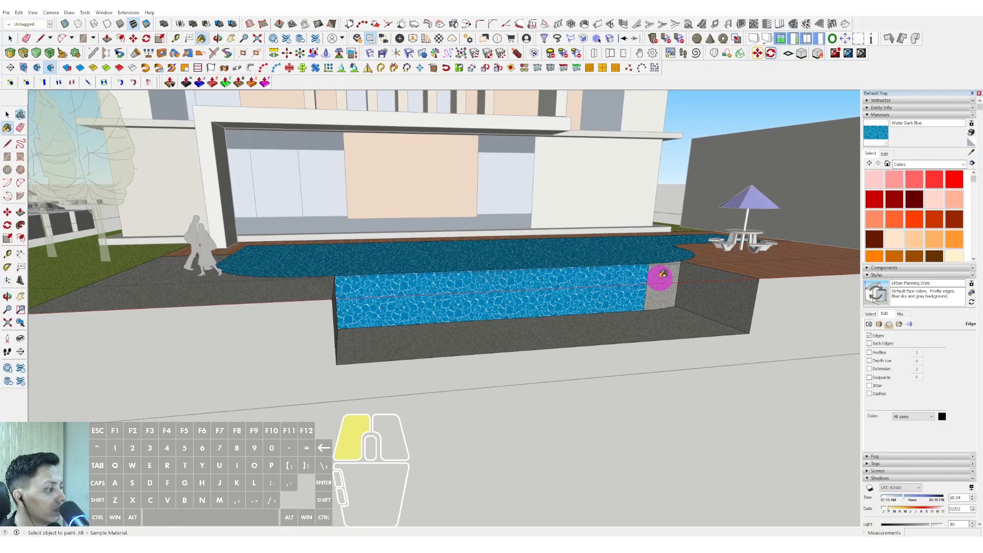
key(space)
scroll(600, 296, down, 4)
click(597, 355)
scroll(584, 327, up, 5)
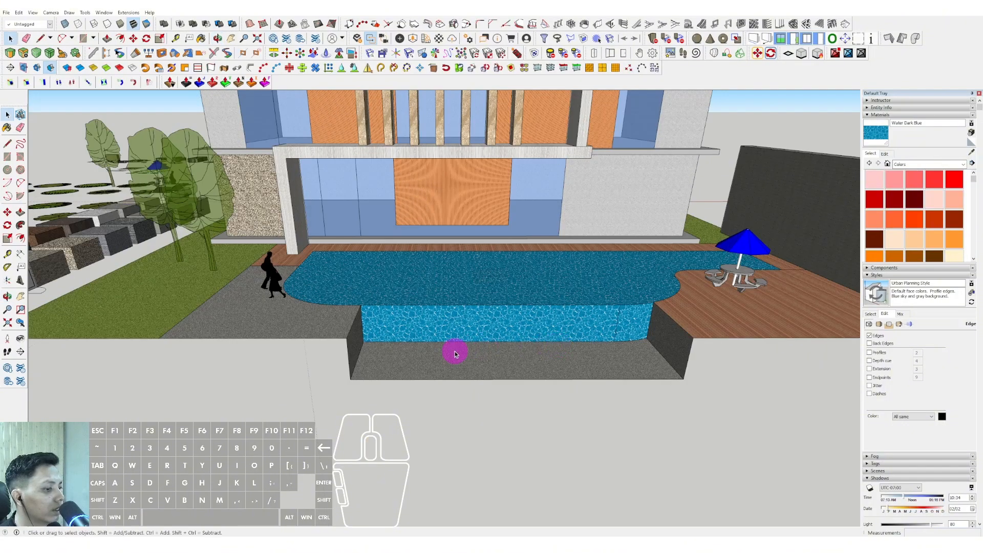
Step: Inside the ground group, draw a rectangle along the front strip of the recess floor and paint it Grass Light Green
double_click(409, 372)
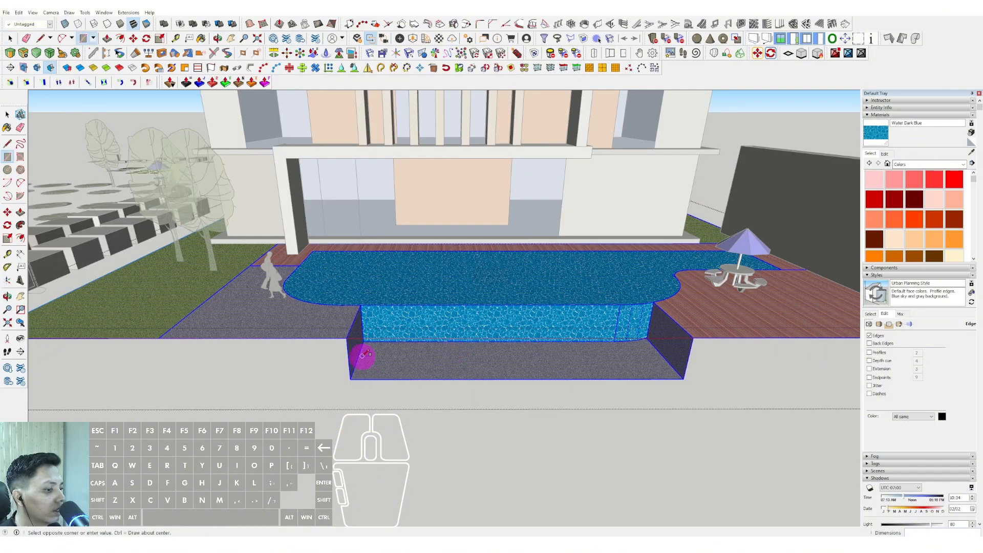
click(683, 377)
key(space)
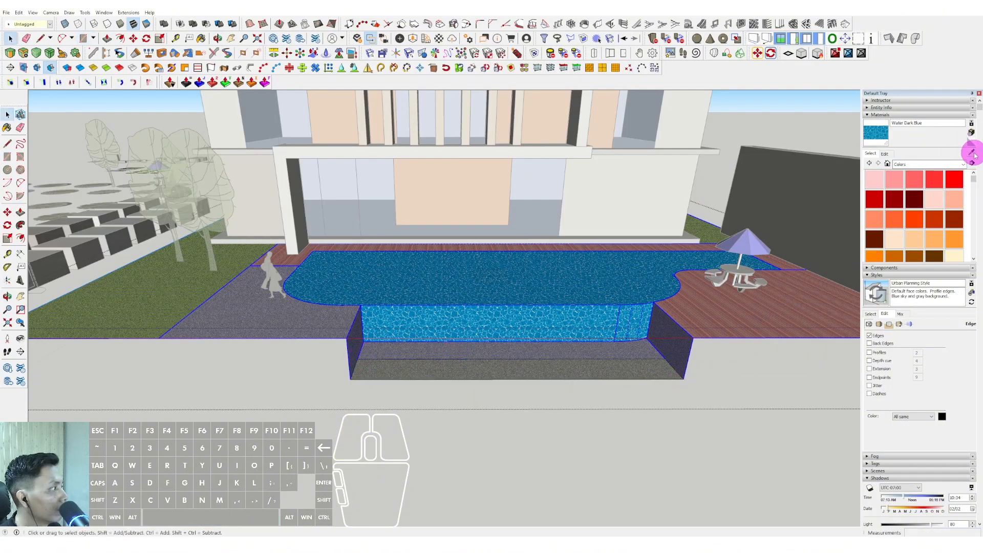
click(438, 373)
key(space)
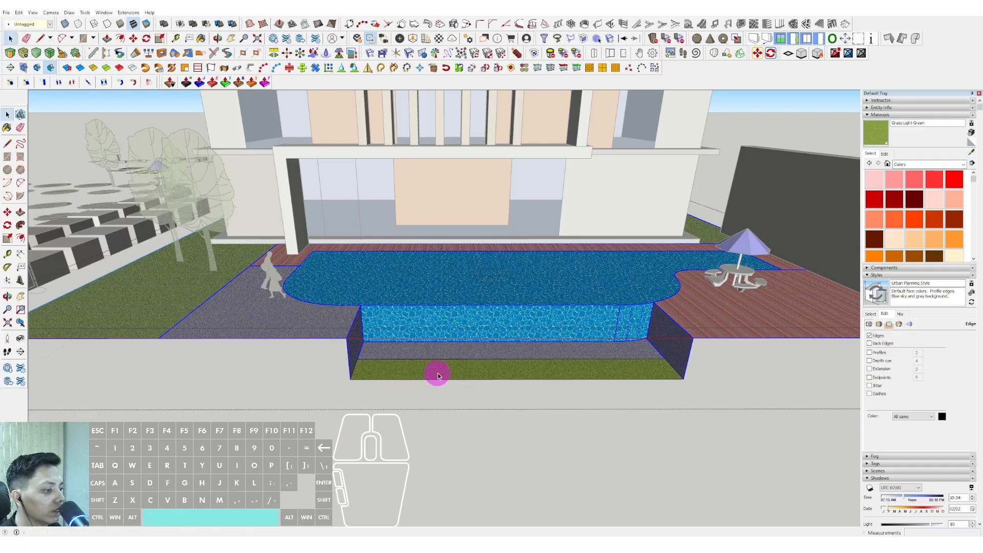
scroll(437, 373, down, 2)
click(522, 423)
Step: Copy one of the trees on the lawn to the front of the pool beside the recess
scroll(257, 252, down, 1)
click(279, 256)
mouse_move(257, 252)
middle_down()
mouse_move(279, 256)
mouse_move(306, 281)
middle_up()
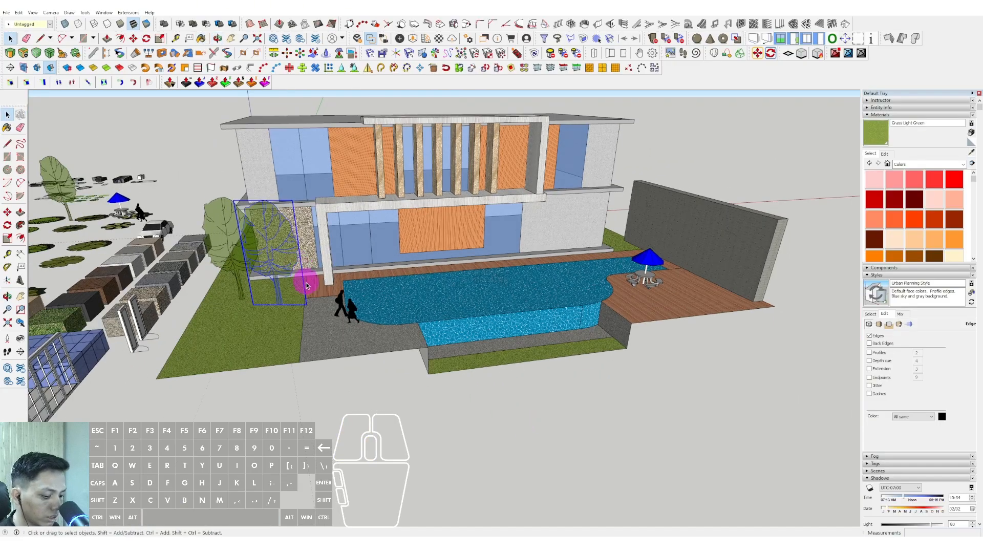
scroll(302, 291, up, 1)
key(m)
ctrl+click(284, 314)
click(593, 356)
key(space)
Step: Explode the copied tree and its nested foliage component, keeping only the foliage without the trunk
right_click(591, 272)
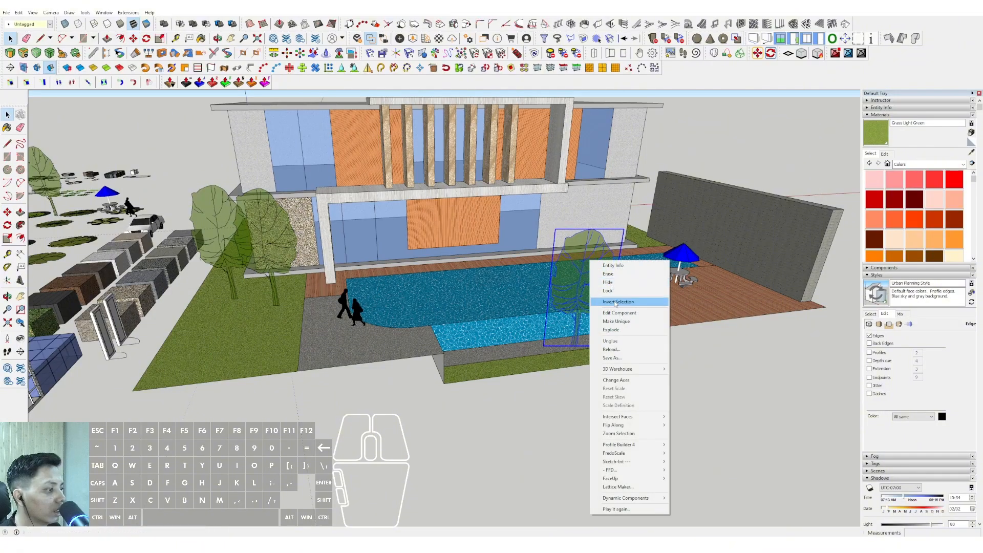
click(605, 328)
right_click(594, 260)
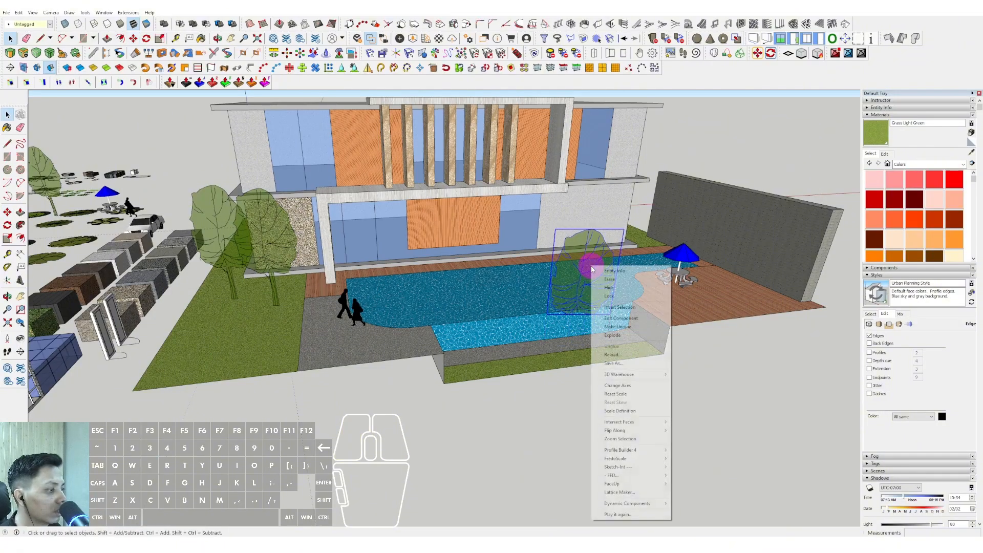
click(604, 328)
right_click(581, 263)
click(575, 260)
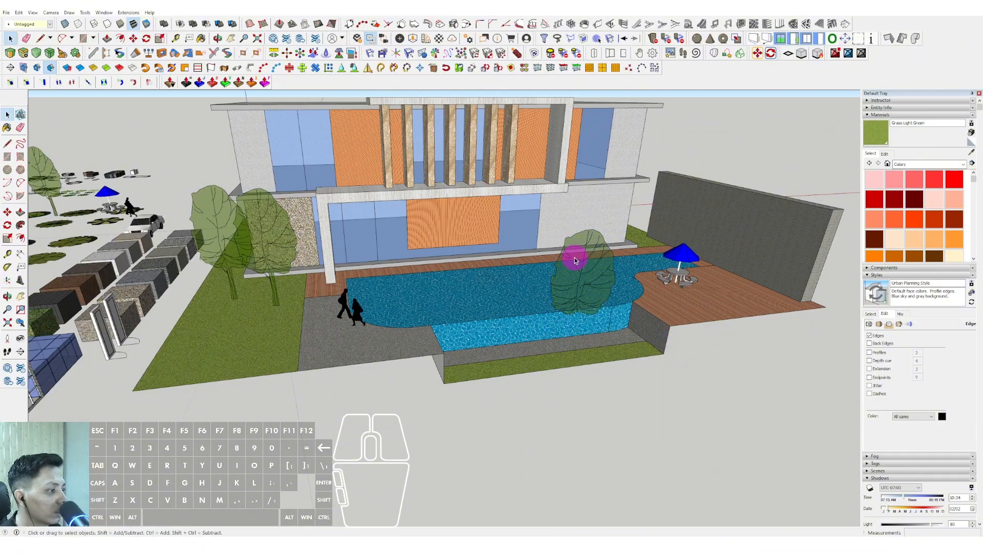
Step: Combine the exploded foliage over the pool into a group
right_click(575, 260)
middle_drag(522, 336, 599, 235)
scroll(599, 347, up, 3)
scroll(603, 332, up, 1)
right_click(588, 308)
click(598, 383)
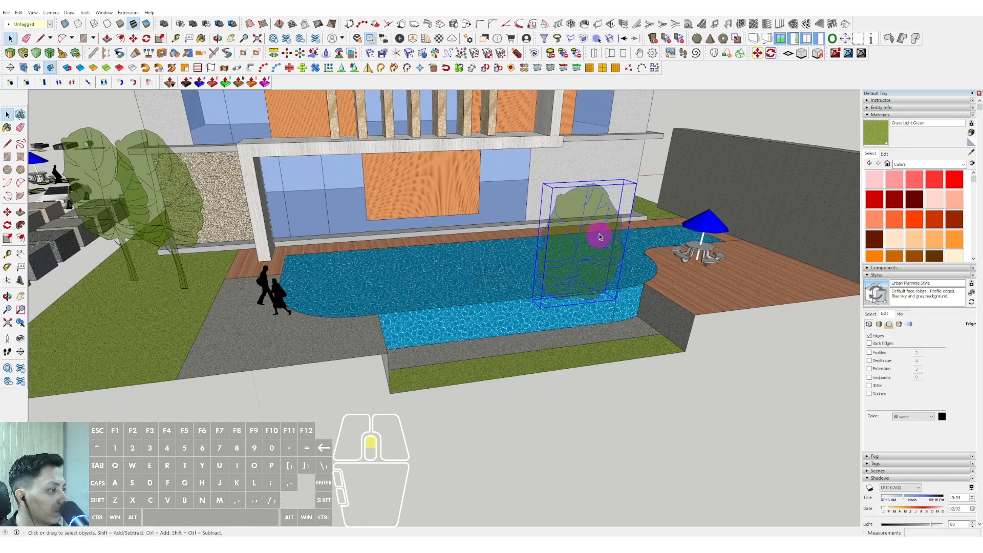
Step: Try to flatten the foliage group by scaling down its height
scroll(600, 235, up, 2)
key(s)
drag(588, 176, 578, 251)
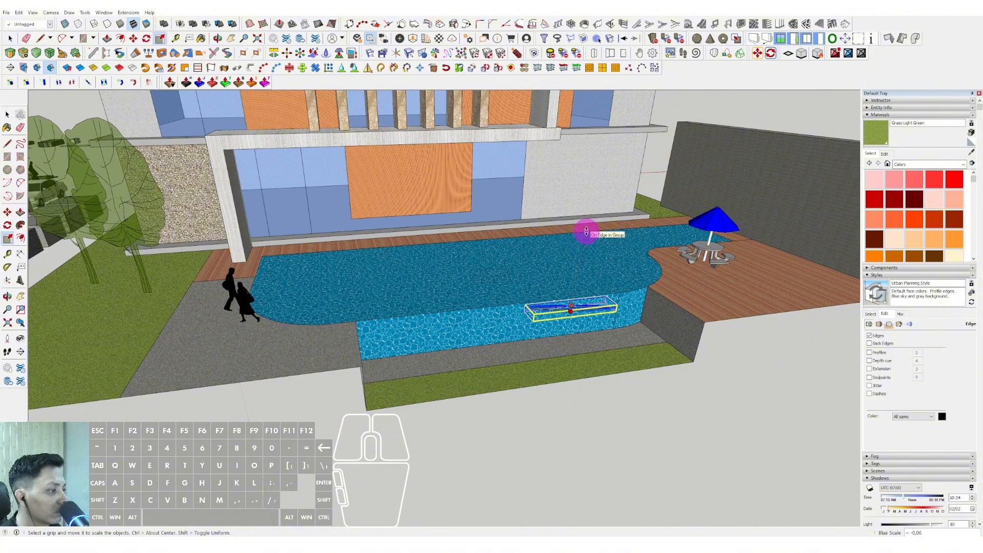
click(586, 232)
key(ctrl+z)
Step: Reduce the foliage group's height and scale the whole group down uniformly to about 0.39 to form a shrub
middle_drag(582, 259, 588, 178)
scroll(587, 178, up, 1)
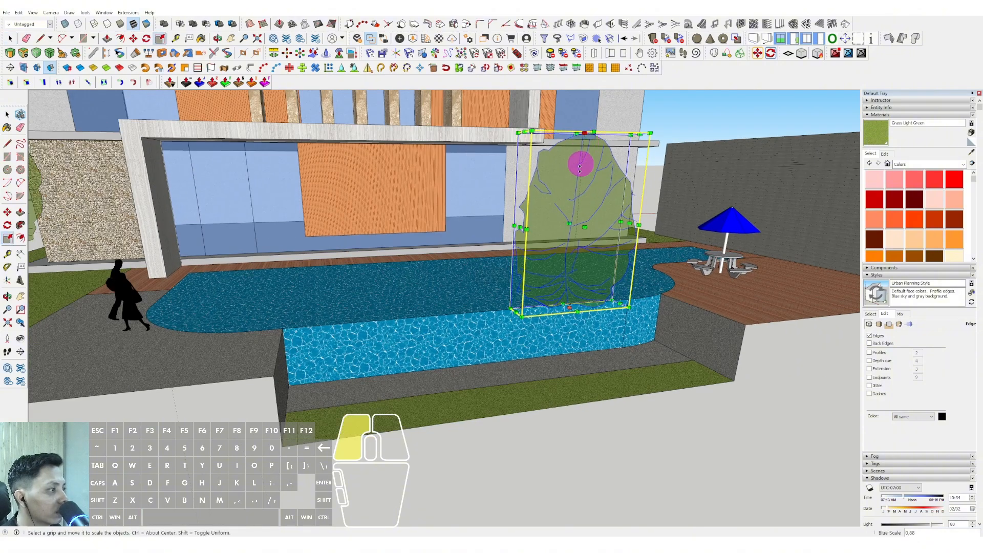
drag(580, 166, 578, 205)
drag(641, 207, 579, 279)
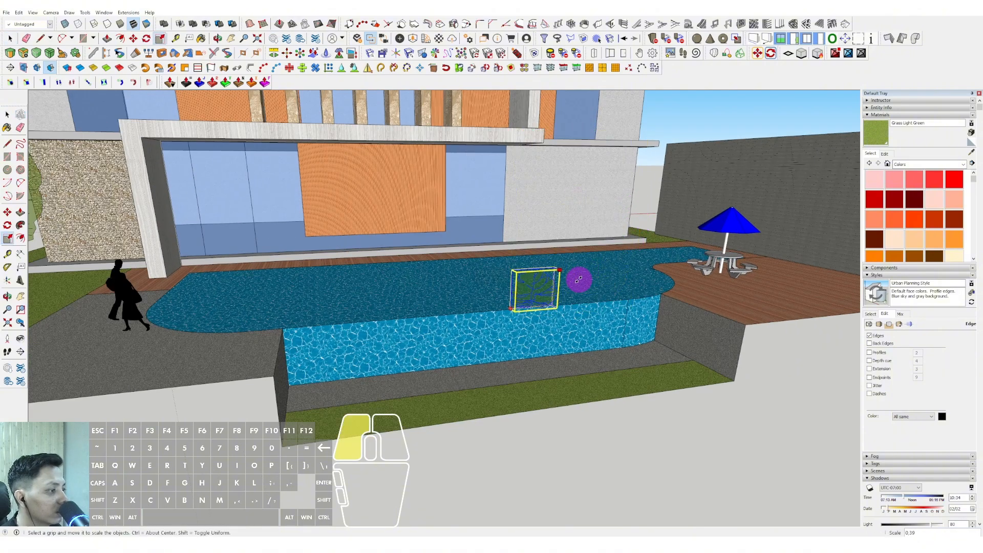
key(space)
Step: Move the shrub onto the grass strip in the recess, near the end by the stone paving
middle_drag(583, 276, 543, 331)
scroll(543, 331, up, 2)
key(m)
click(542, 325)
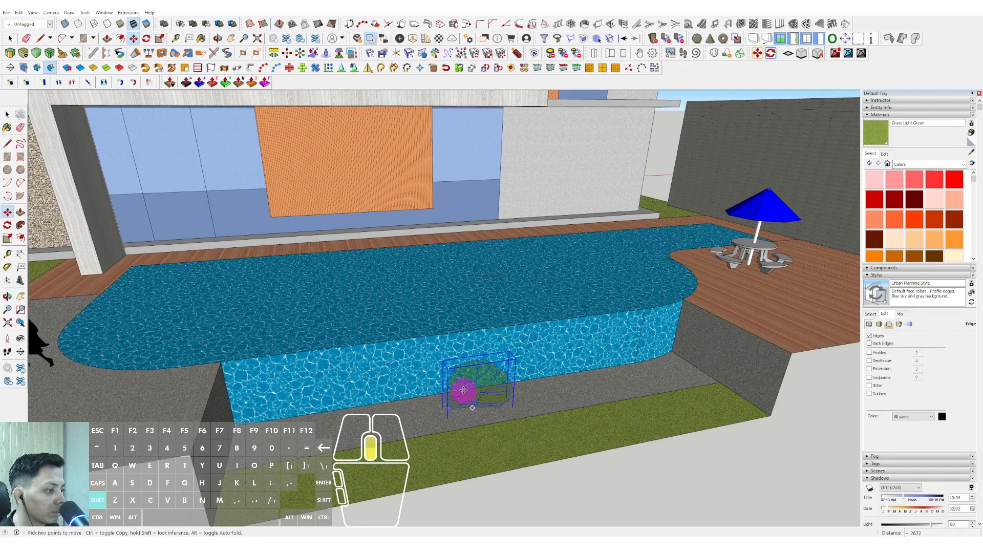
scroll(489, 263, down, 2)
shift+middle_drag(463, 391, 328, 338)
shift+middle_drag(589, 197, 349, 252)
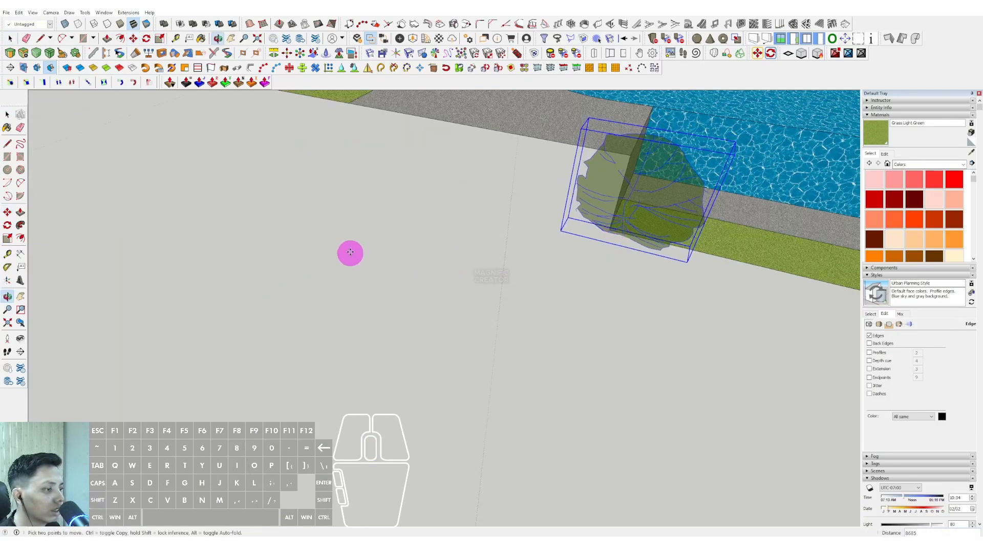
click(466, 261)
Step: Place one copy of the shrub right beside it and another farther along the grass strip
middle_drag(436, 279, 523, 276)
scroll(522, 275, up, 1)
click(502, 271)
key(ctrl)
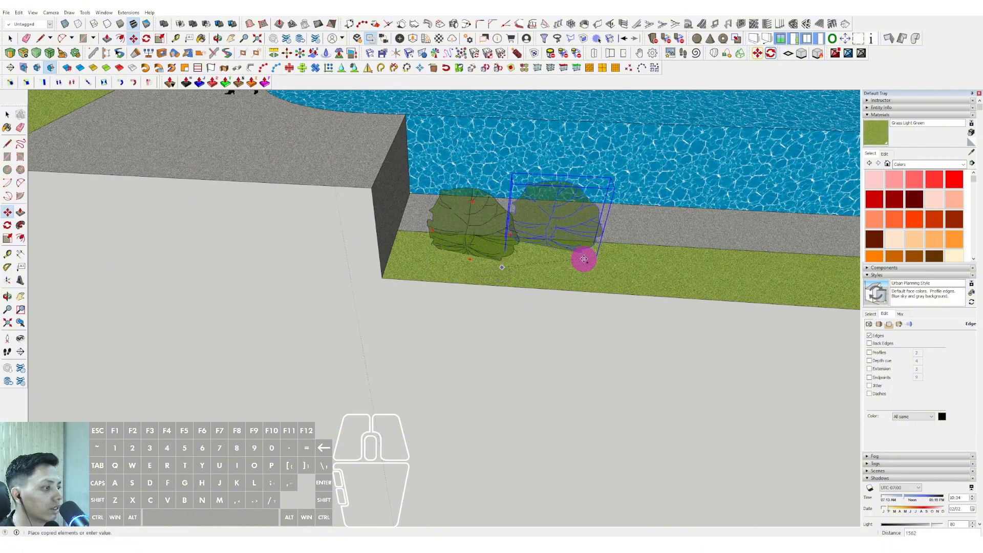
click(585, 264)
click(731, 292)
Step: Continue copying shrubs along the grass strip up to the end by the wooden deck
scroll(716, 290, down, 2)
click(728, 291)
key(ctrl)
scroll(729, 291, down, 1)
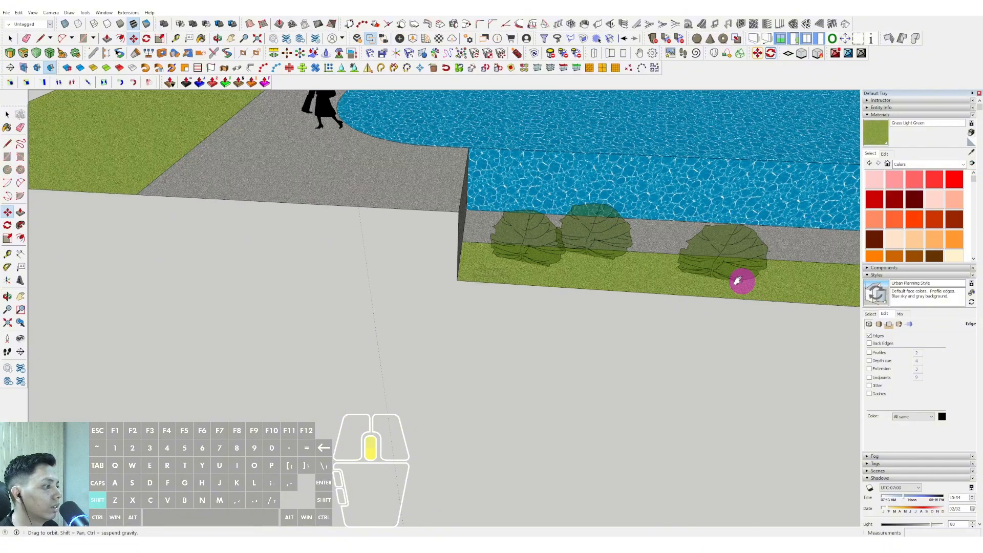
shift+middle_drag(737, 281, 520, 243)
click(600, 249)
click(792, 265)
key(space)
middle_drag(714, 277, 693, 312)
scroll(708, 331, up, 2)
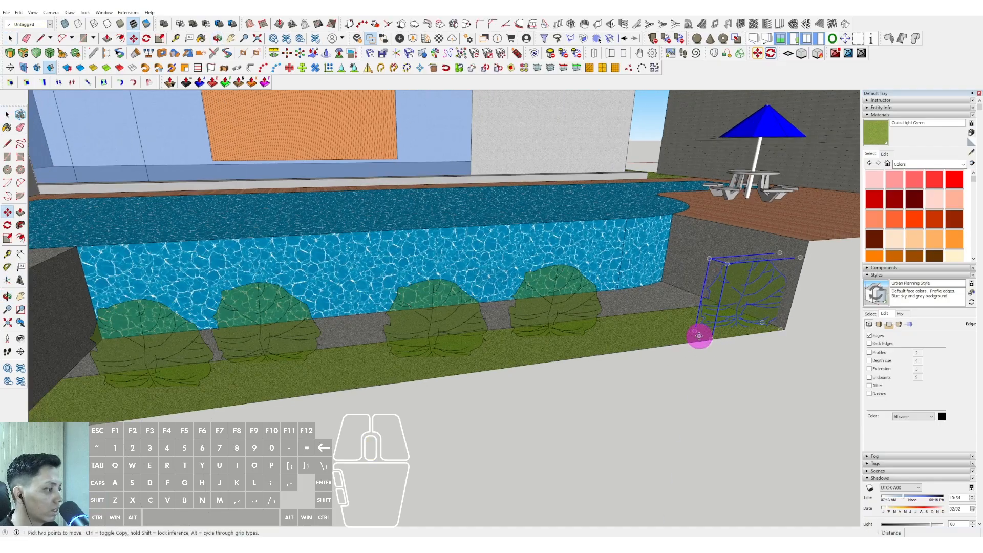
key(space)
Step: Examine the planted recess and building front from several angles and show the Default Styles collection
scroll(654, 324, down, 2)
middle_drag(549, 287, 645, 248)
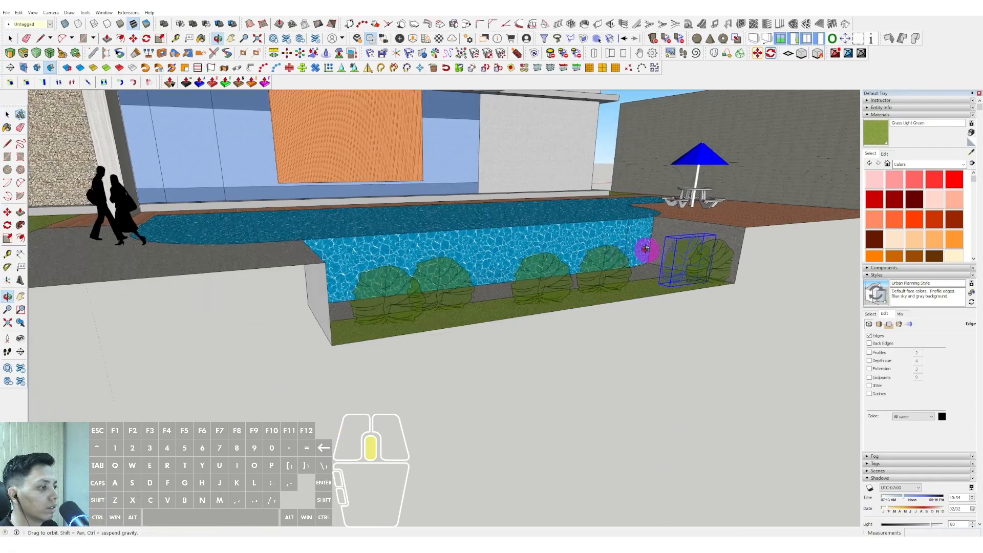
scroll(522, 235, up, 1)
middle_drag(522, 235, 720, 276)
middle_drag(555, 226, 517, 333)
click(870, 314)
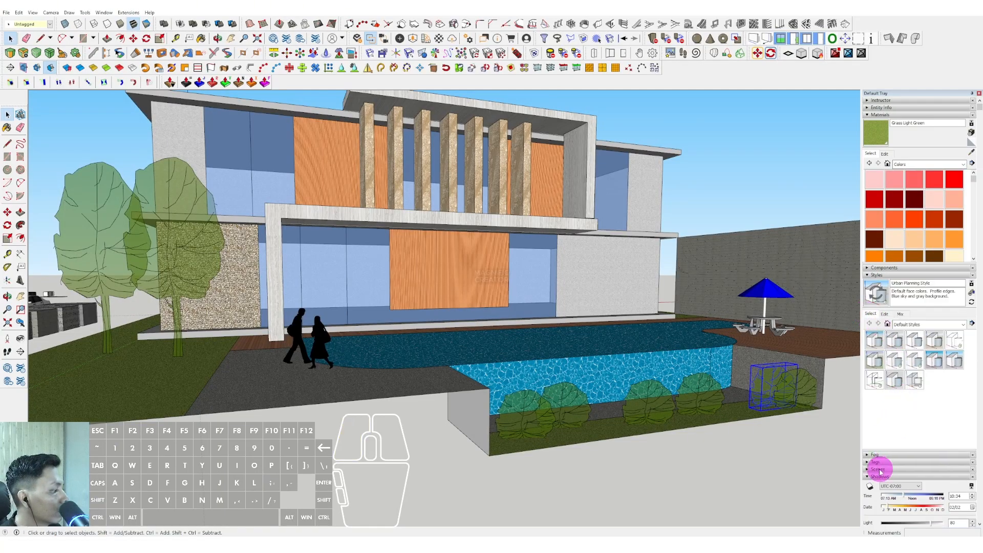
scroll(943, 421, down, 3)
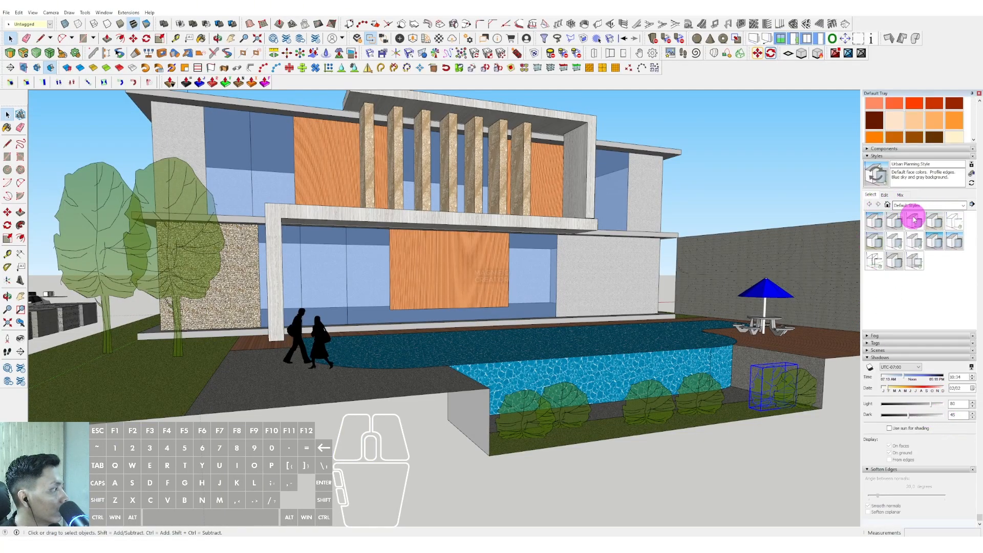
scroll(911, 229, up, 3)
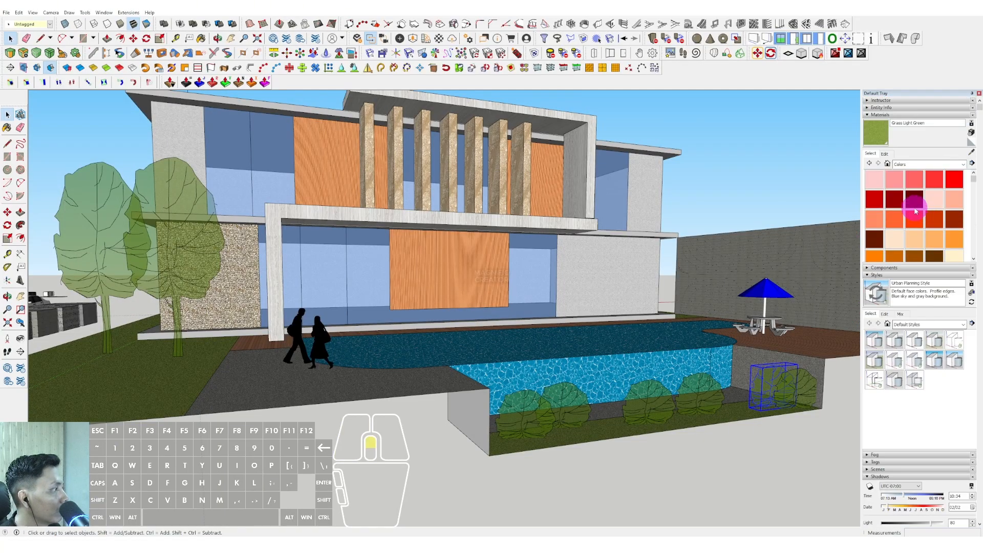
Step: Switch the component library to Components Sampler and place 2D Girls Dog on the deck between the house and the pool
click(869, 115)
click(865, 122)
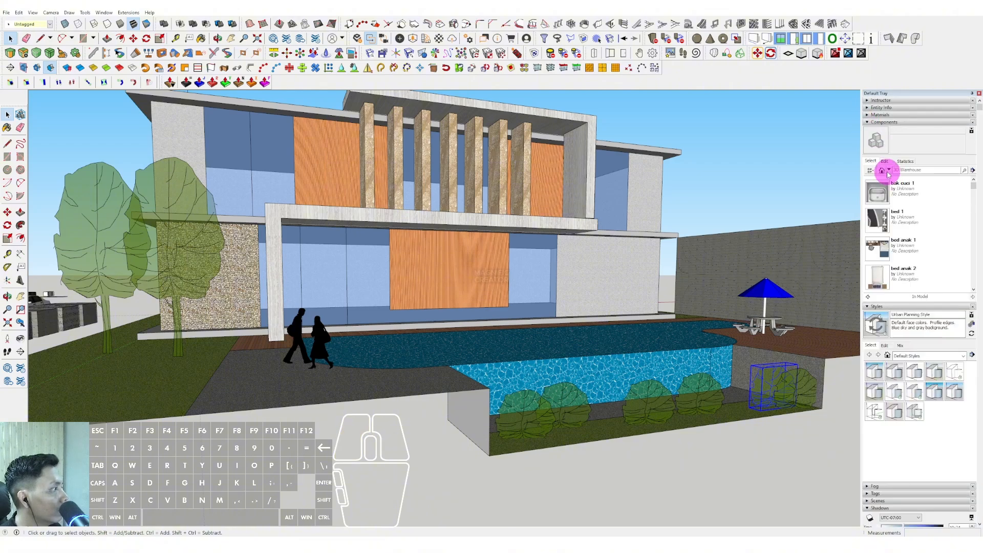
click(883, 171)
click(875, 193)
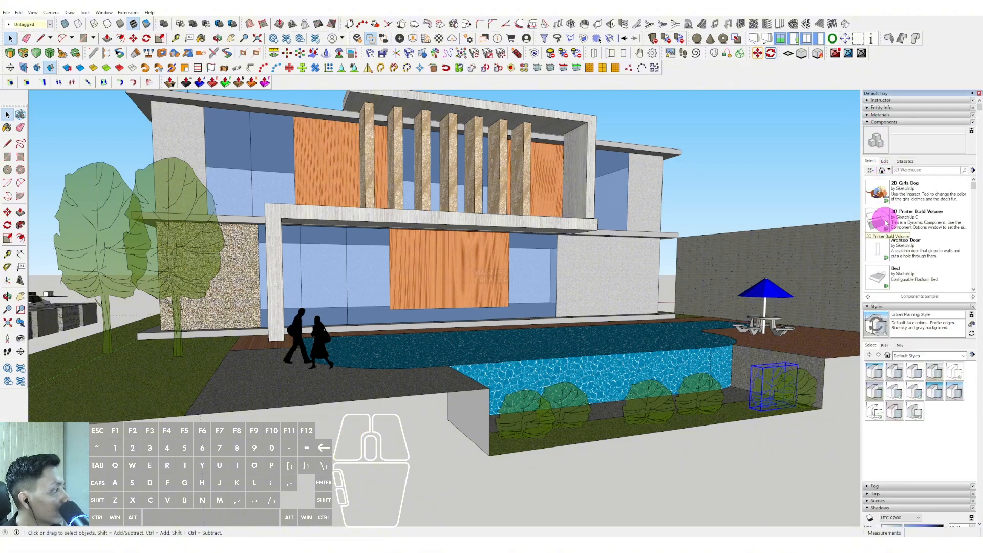
scroll(553, 318, up, 5)
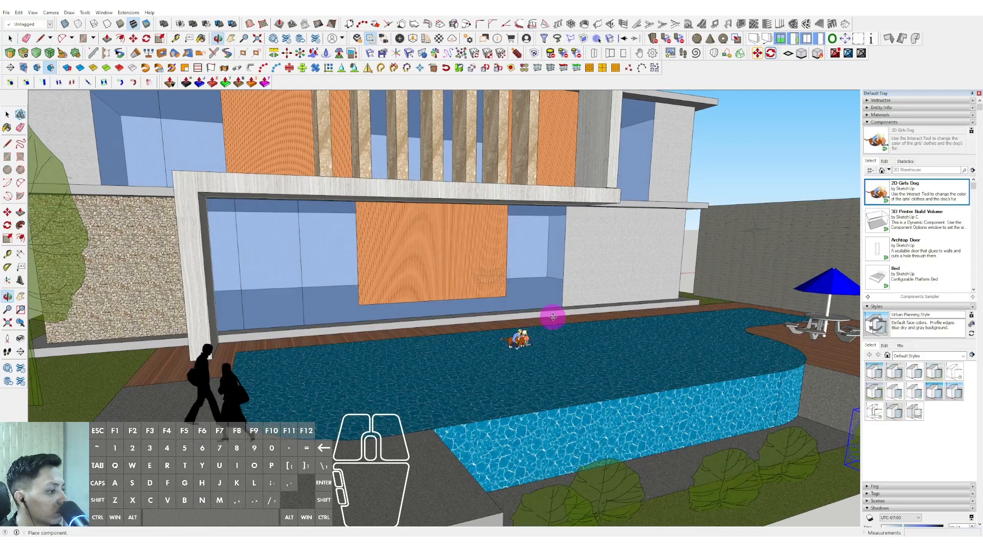
Step: Place two standing people from the Components Sampler on the wooden deck beside the umbrella table
scroll(543, 332, down, 6)
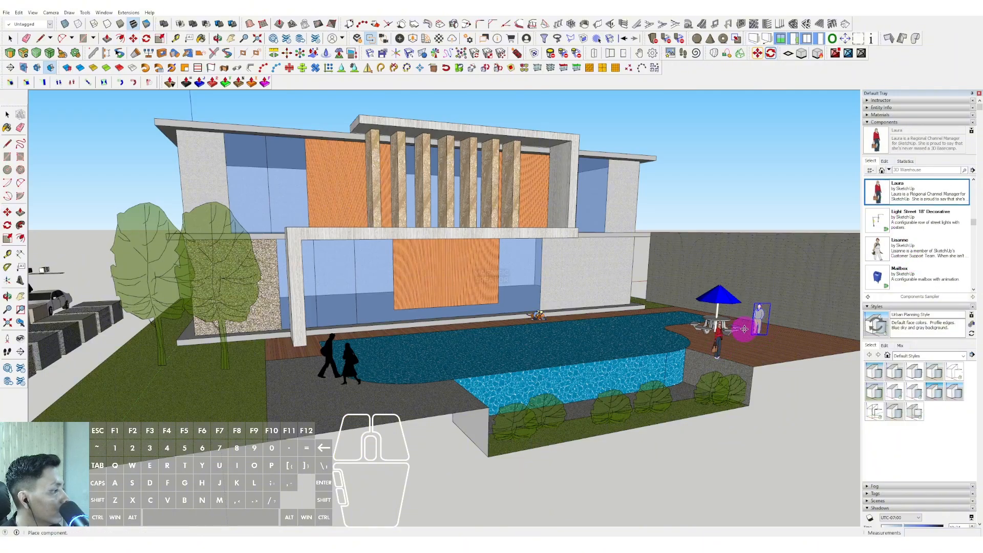
click(743, 336)
scroll(651, 325, down, 3)
scroll(555, 259, up, 4)
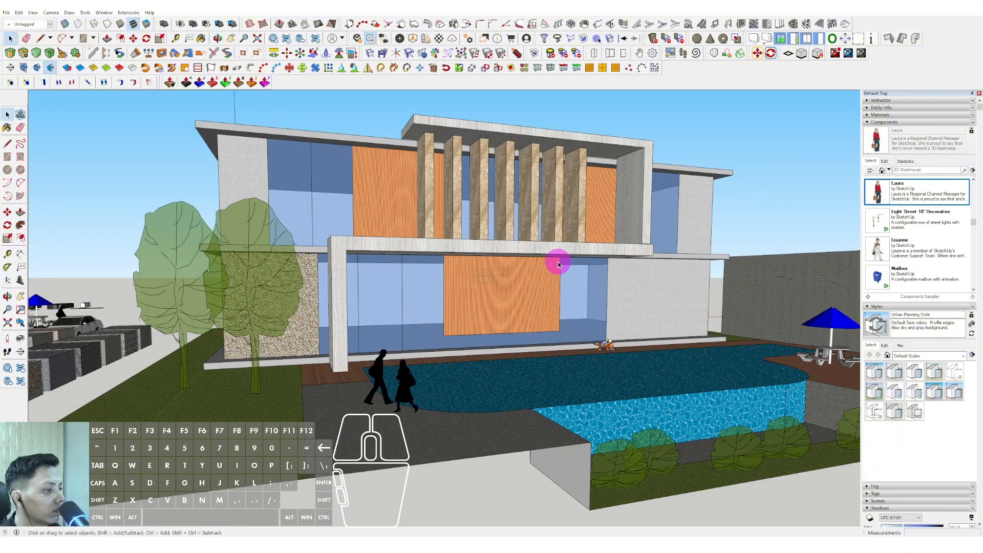
scroll(664, 282, up, 2)
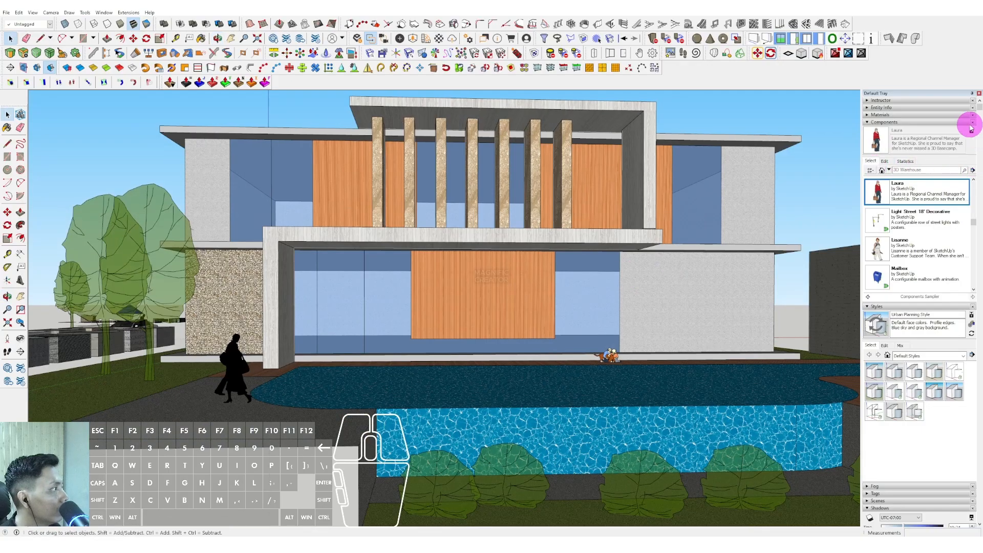
scroll(923, 250, up, 3)
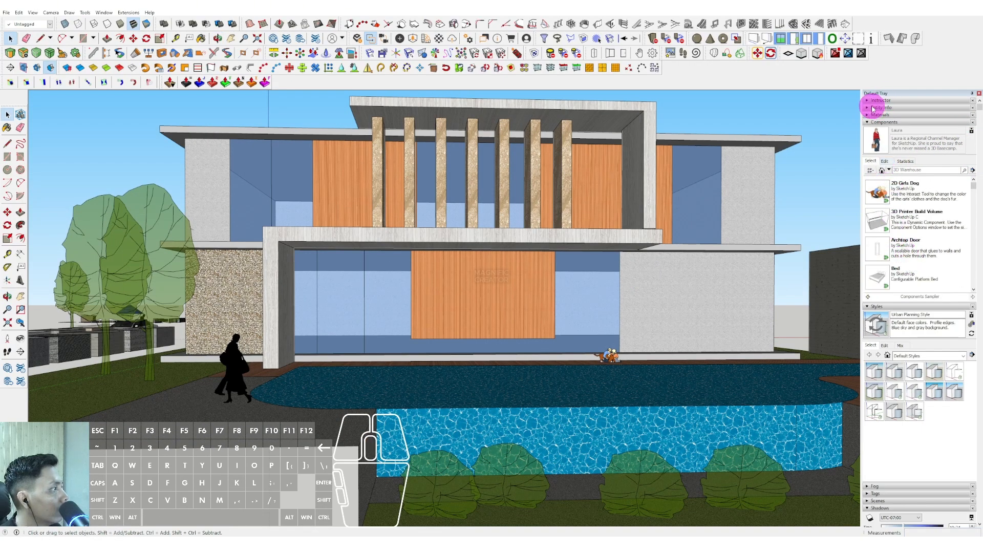
Step: Sample Material1 from the striped grey stone block in the row of material samples beside the lawn
click(886, 115)
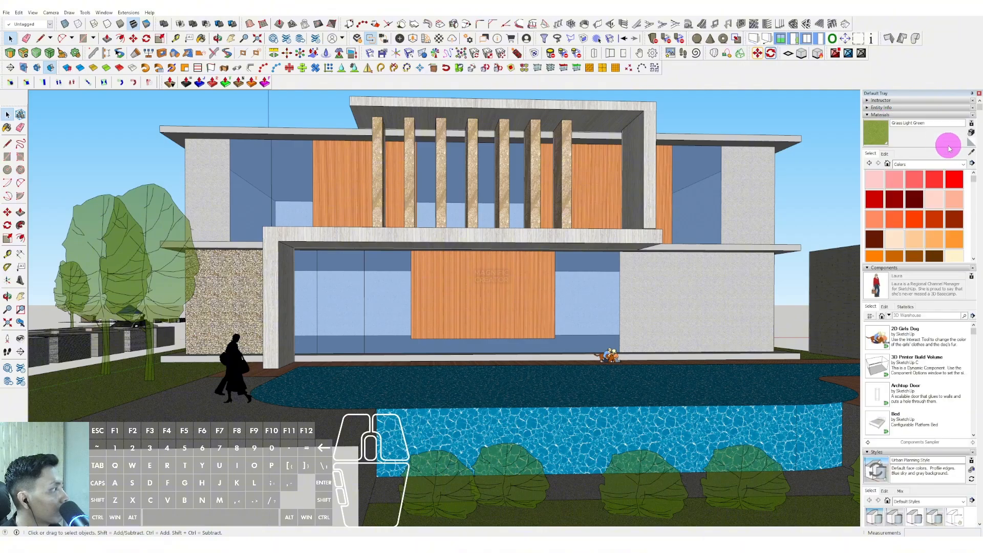
scroll(502, 268, down, 3)
middle_drag(292, 267, 355, 328)
middle_drag(261, 246, 318, 283)
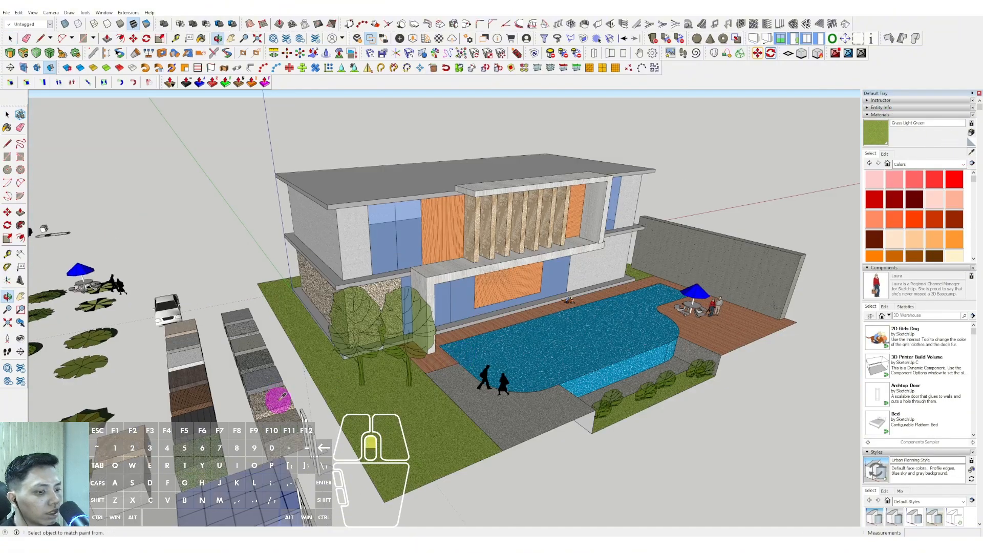
scroll(279, 399, up, 2)
middle_drag(279, 398, 400, 371)
scroll(365, 312, up, 3)
middle_drag(362, 316, 359, 341)
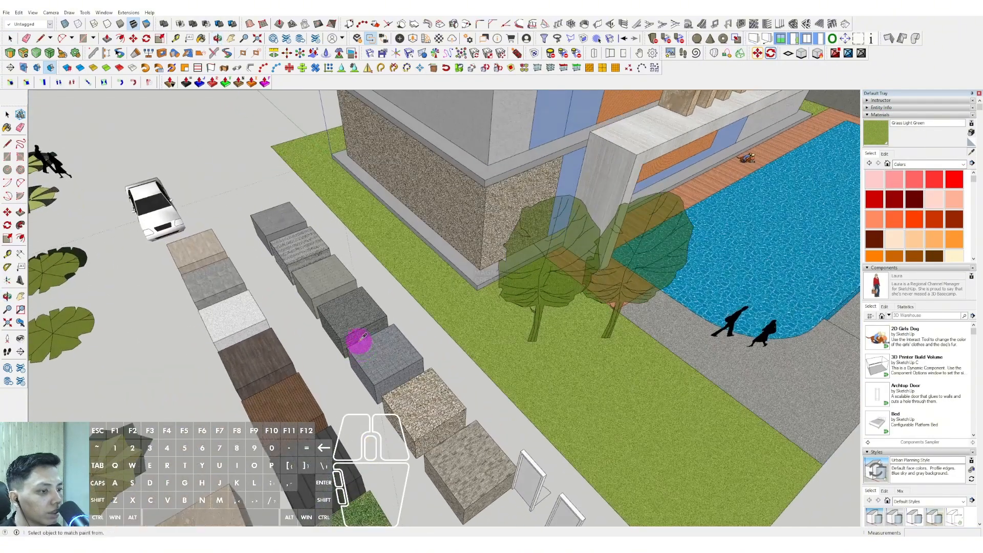
Step: Inside the ground group, repaint the granite paving between the lawn and the pool with Material1, then leave the group
scroll(296, 245, down, 3)
middle_drag(384, 230, 519, 303)
key(space)
click(529, 314)
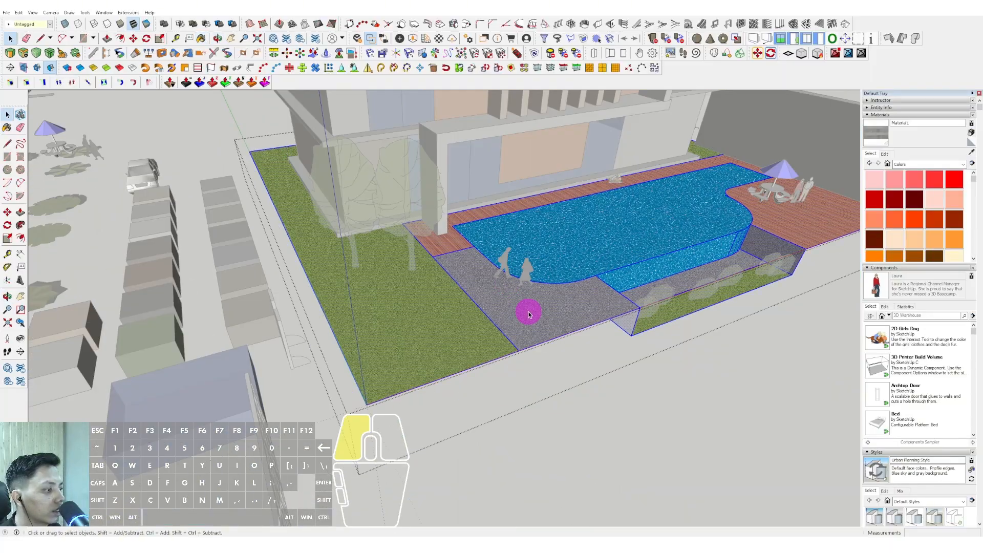
scroll(520, 399, down, 3)
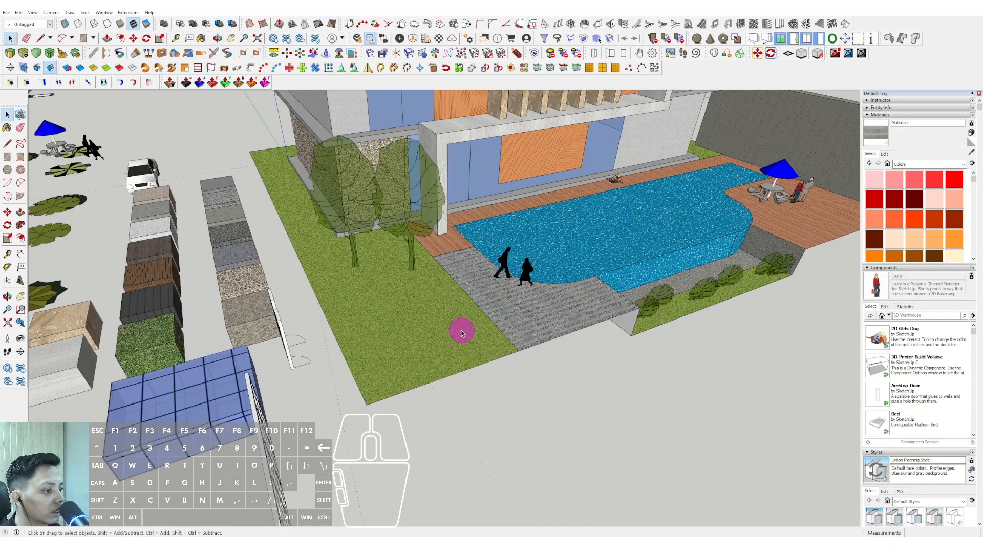
Step: Sample Material3 from the dark rough stone block in the row of material samples
middle_drag(461, 329, 428, 118)
scroll(374, 308, up, 3)
scroll(250, 350, up, 2)
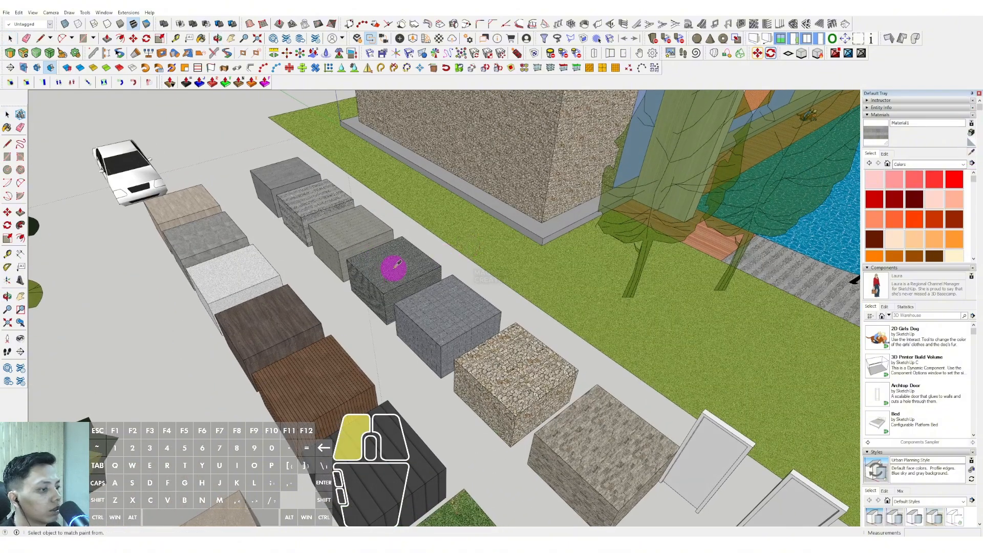
click(394, 267)
Step: Inside the ground-floor group, paint the plain wall section nearest the boundary wall with Material3, then leave the group
scroll(395, 267, down, 2)
middle_drag(581, 281, 687, 248)
scroll(671, 208, up, 2)
key(space)
triple_click(679, 277)
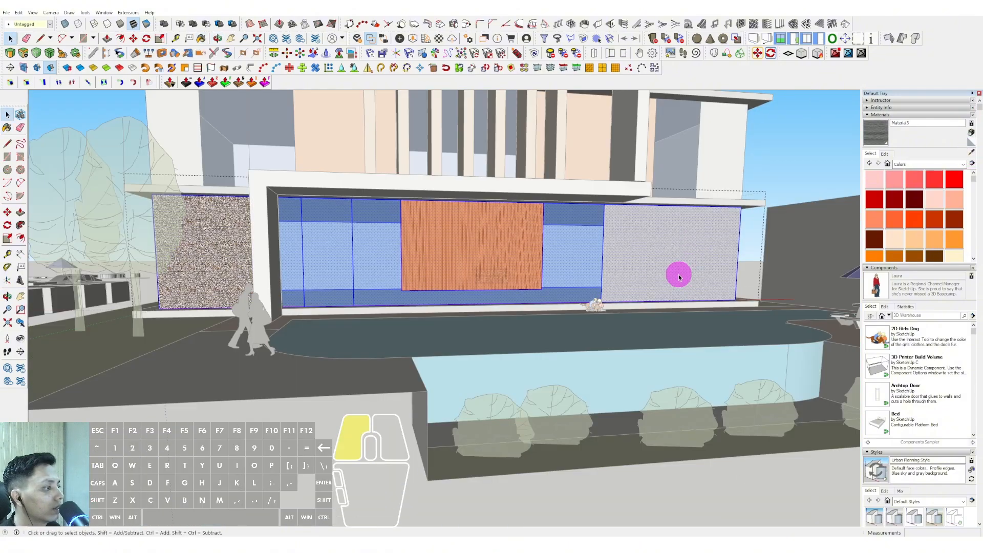
key(b)
click(664, 247)
key(space)
scroll(676, 244, down, 1)
click(790, 165)
Step: Switch on shadows for the model and orbit to view the finished front of the house
mouse_move(789, 165)
middle_down()
mouse_move(605, 241)
mouse_move(553, 220)
mouse_move(447, 230)
mouse_move(358, 218)
mouse_move(529, 245)
mouse_move(463, 237)
mouse_move(217, 154)
middle_up()
scroll(606, 241, up, 1)
click(33, 12)
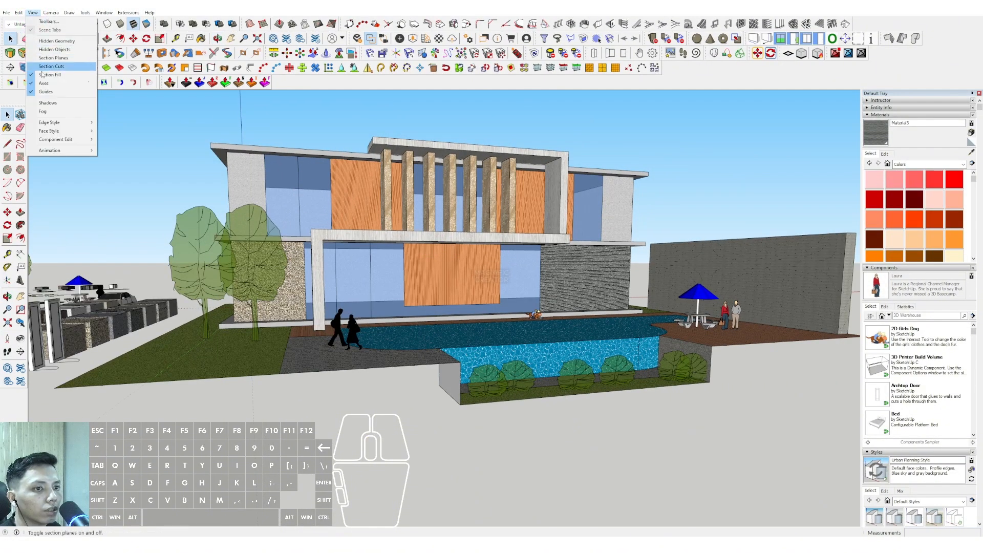
click(46, 104)
middle_drag(530, 315, 767, 360)
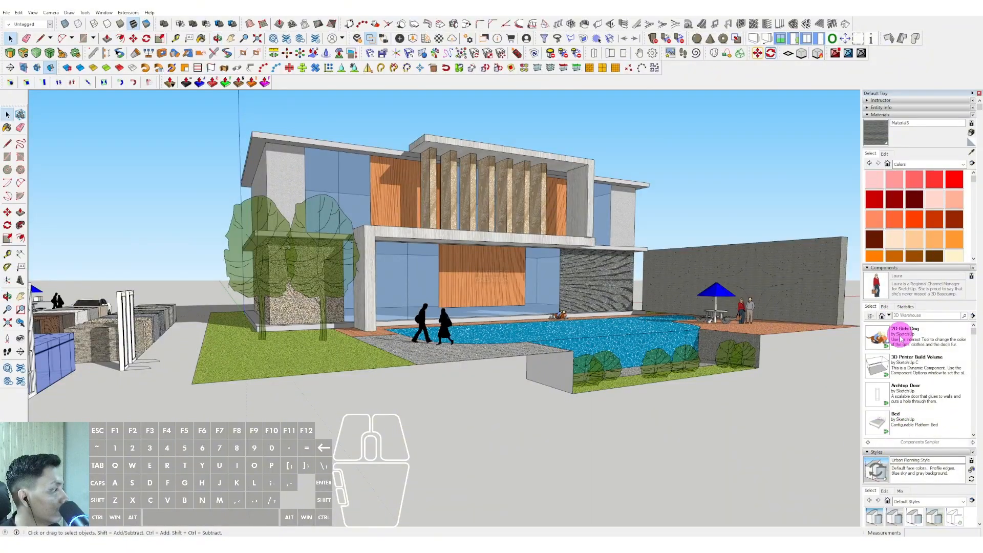
Step: Enable Profiles in the edge settings of the current style
scroll(902, 293, down, 6)
click(884, 196)
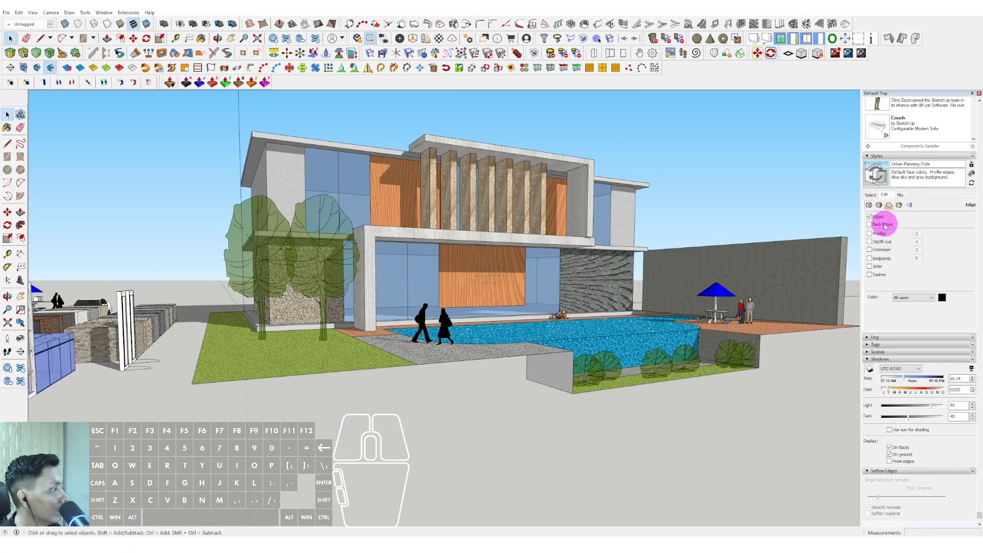
click(875, 237)
middle_drag(514, 263, 376, 318)
scroll(322, 307, up, 3)
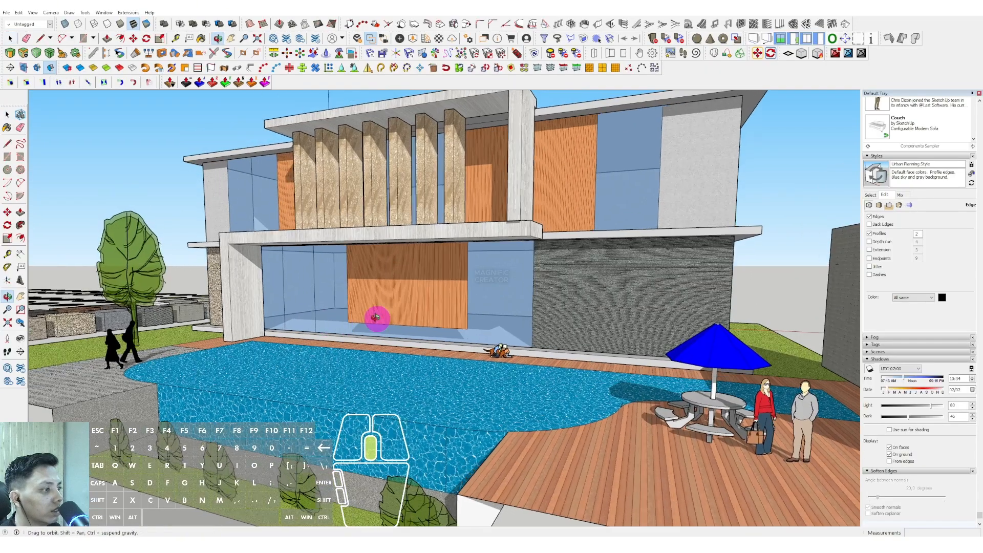
scroll(375, 318, down, 2)
middle_drag(435, 320, 524, 335)
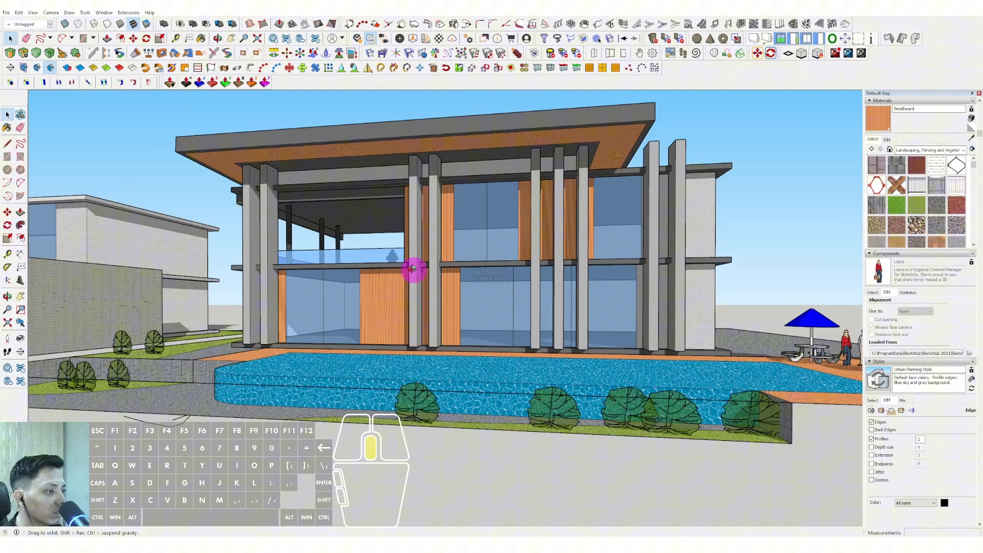
Step: Turn off Profiles in the style's edge settings and switch the model's shadows off
mouse_move(415, 266)
middle_down()
mouse_move(386, 259)
mouse_move(615, 285)
mouse_move(589, 284)
mouse_move(588, 298)
mouse_move(430, 271)
middle_up()
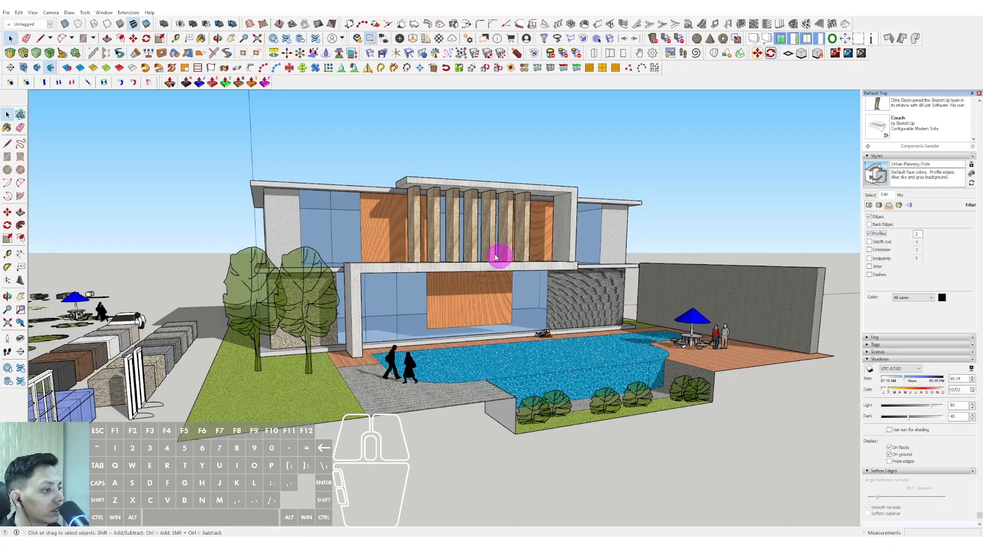
middle_drag(496, 257, 417, 272)
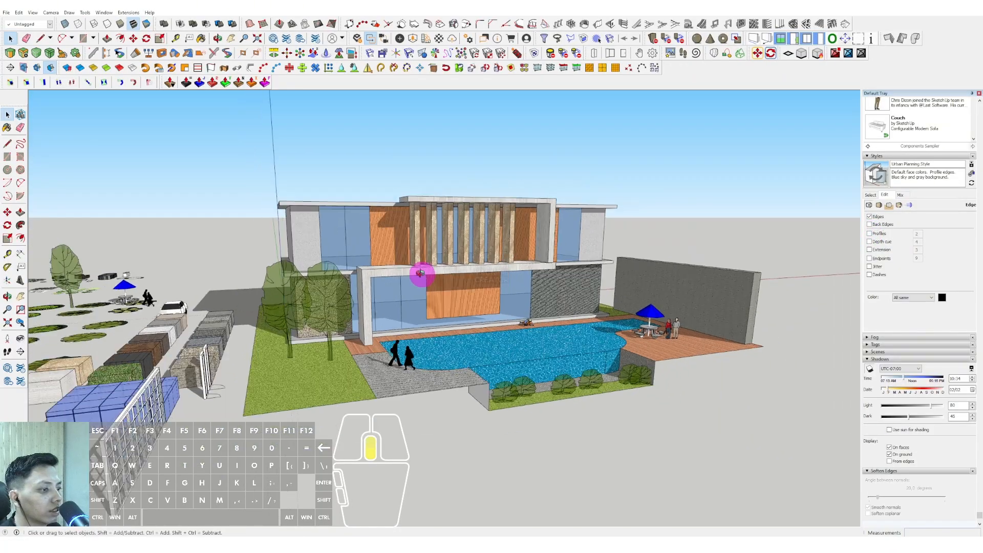
click(33, 12)
click(43, 104)
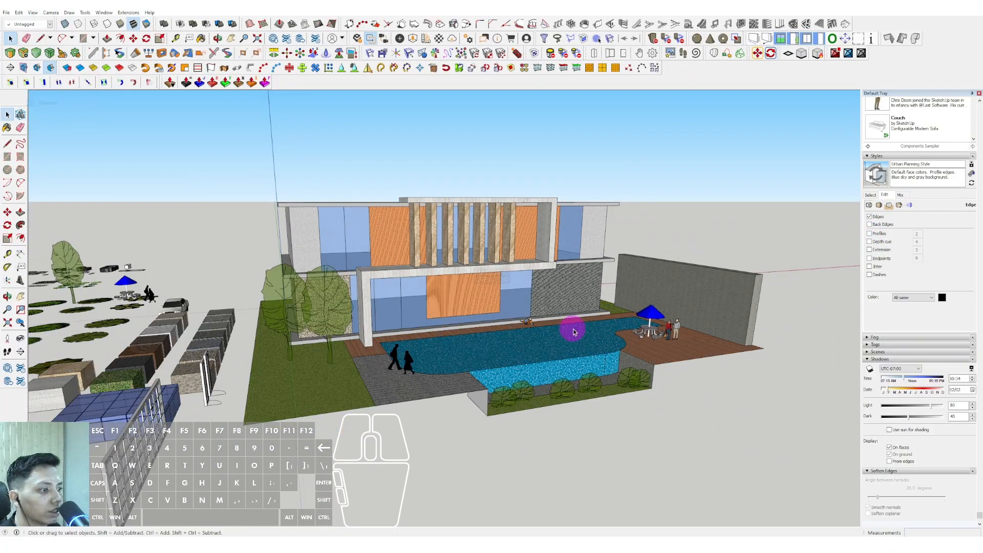
Step: Draw a rectangle about 31224 by 18857 mm on the open ground beyond the boundary wall
middle_drag(571, 329, 350, 283)
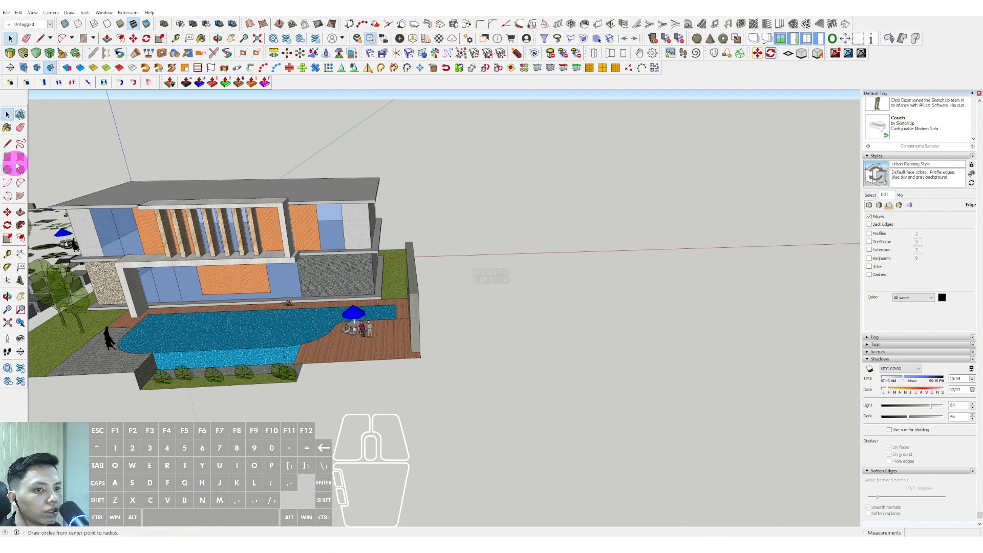
click(465, 250)
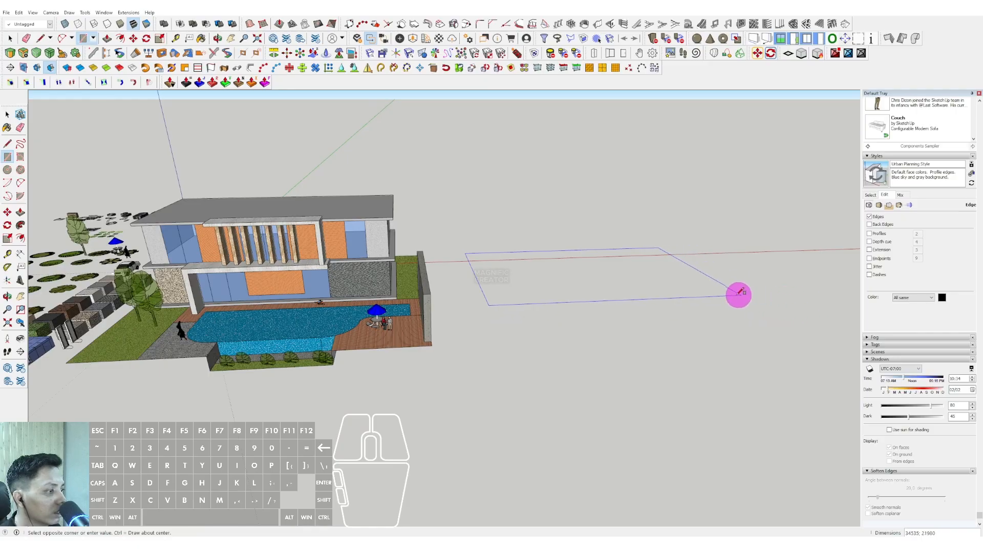
click(702, 287)
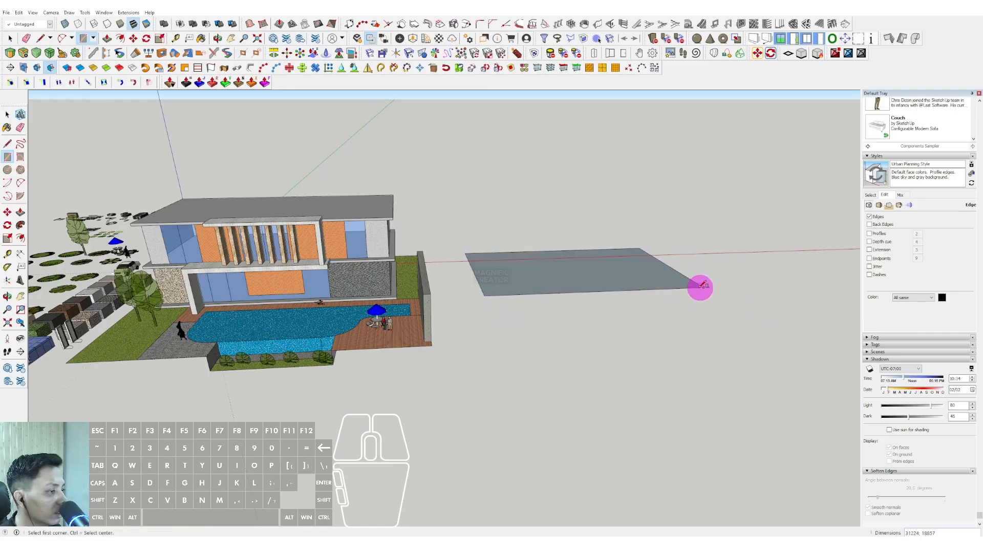
key(space)
Step: Extrude the new ground rectangle upward into a thin slab and make the slab a group
scroll(549, 289, up, 3)
middle_drag(551, 290, 523, 276)
scroll(524, 279, up, 1)
key(p)
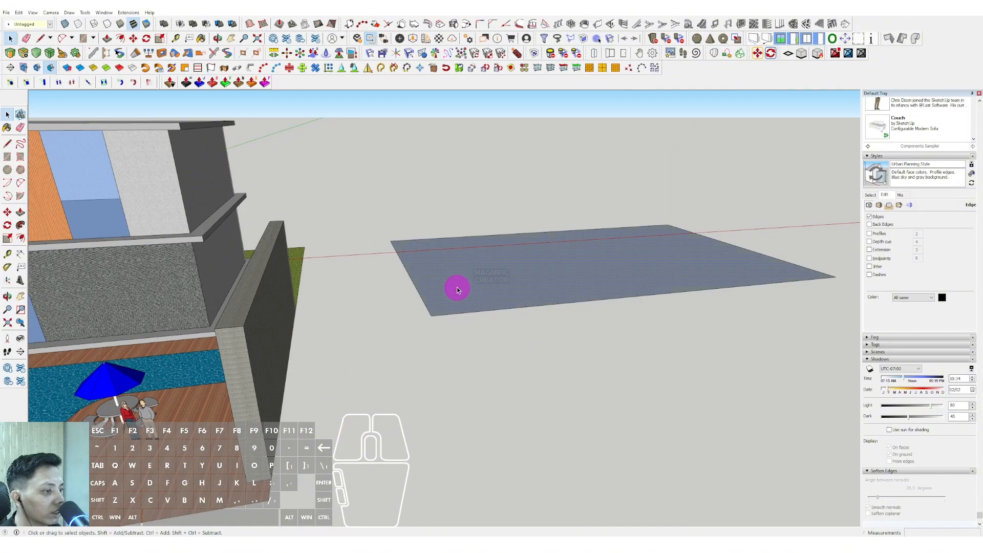
click(456, 284)
key(space)
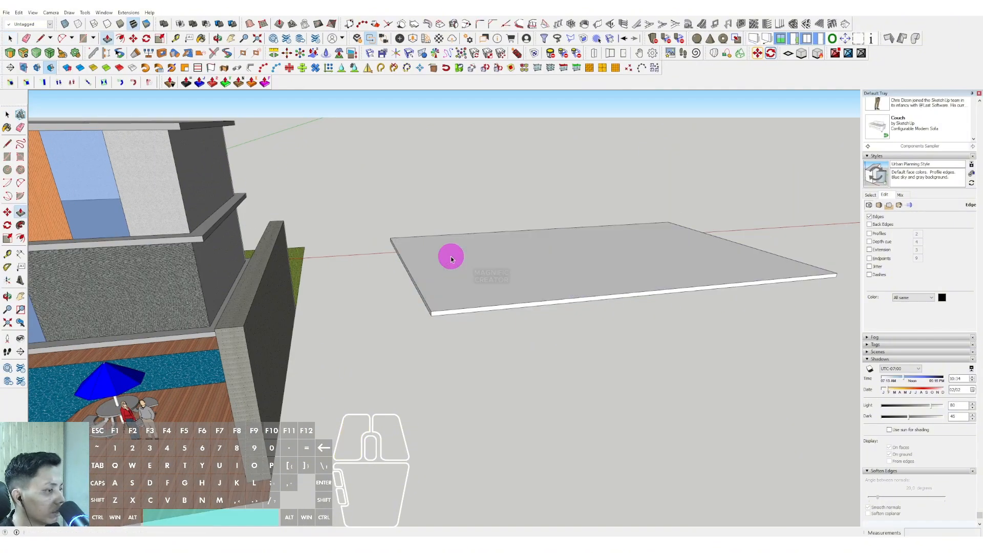
triple_click(451, 281)
right_click(450, 282)
click(479, 347)
Step: Copy the slab straight up about 5100 mm, aligning it with the first-floor slab of the existing house
scroll(446, 300, up, 1)
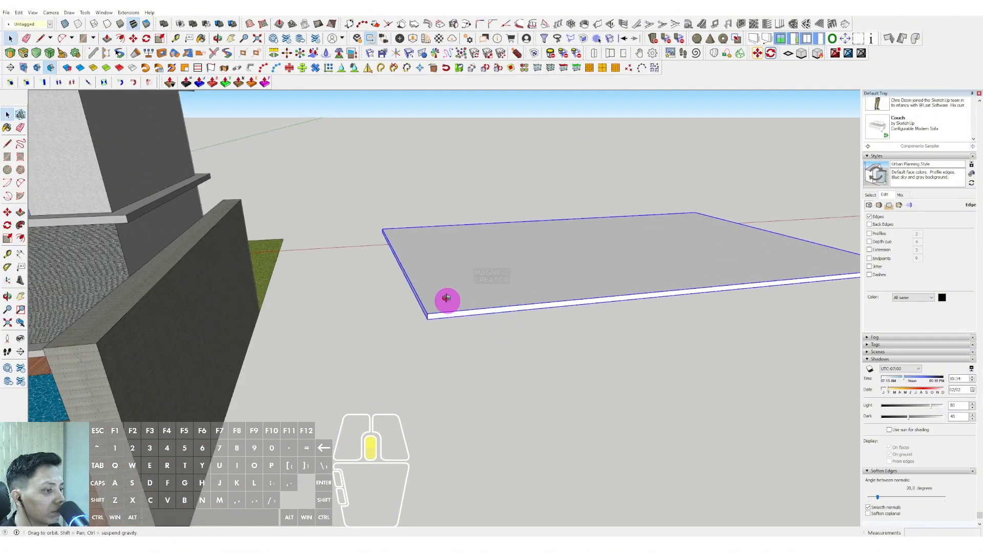
middle_drag(446, 299, 442, 320)
key(m)
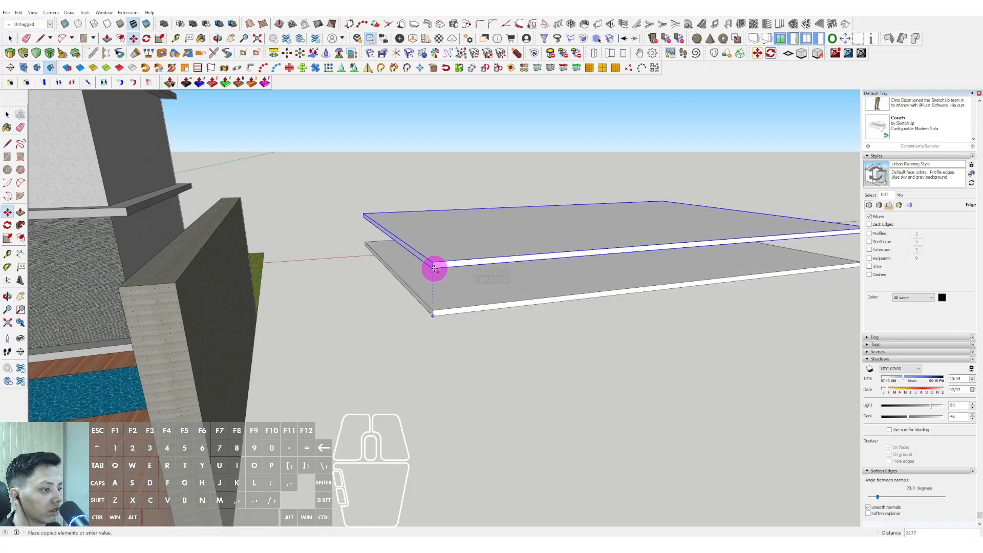
scroll(434, 266, down, 3)
scroll(408, 248, up, 1)
scroll(301, 246, up, 1)
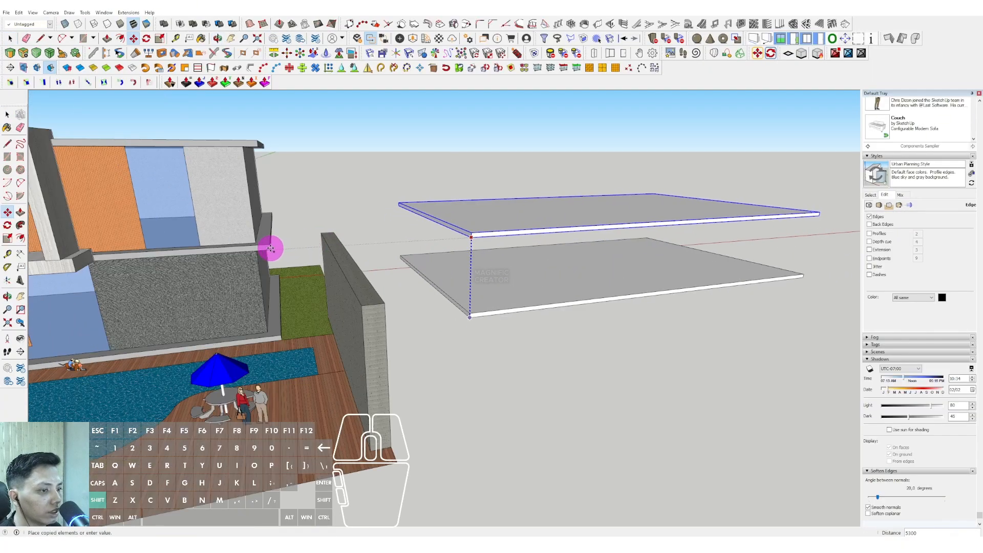
middle_drag(468, 284, 438, 306)
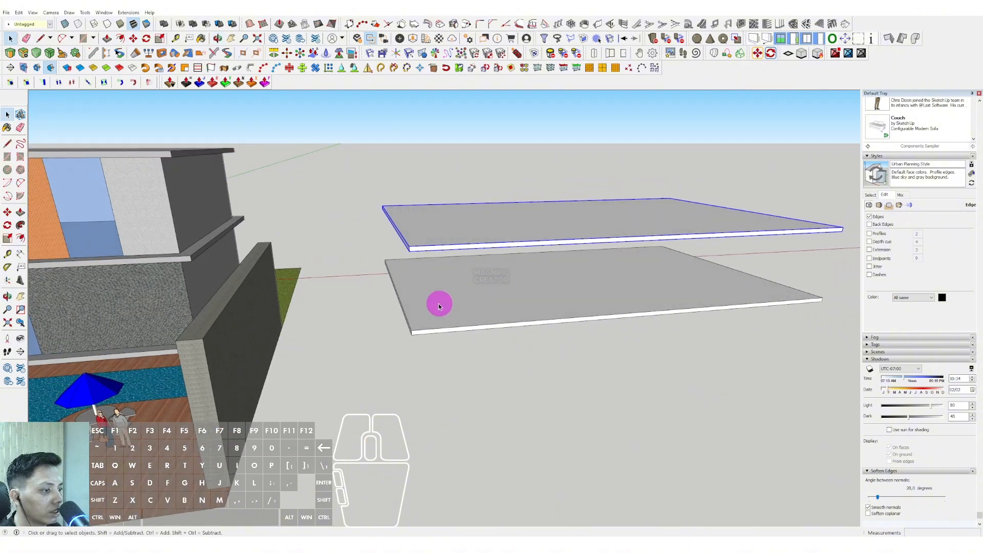
Step: Draw a rectangle over the top of the lower slab and offset its outline slightly inward
click(412, 330)
scroll(599, 301, up, 3)
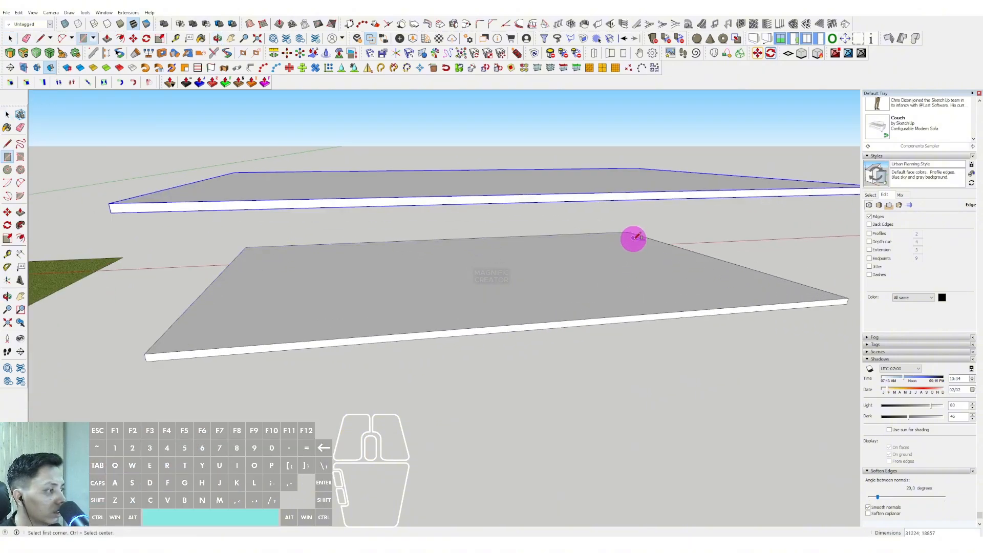
middle_drag(636, 236, 689, 288)
key(f)
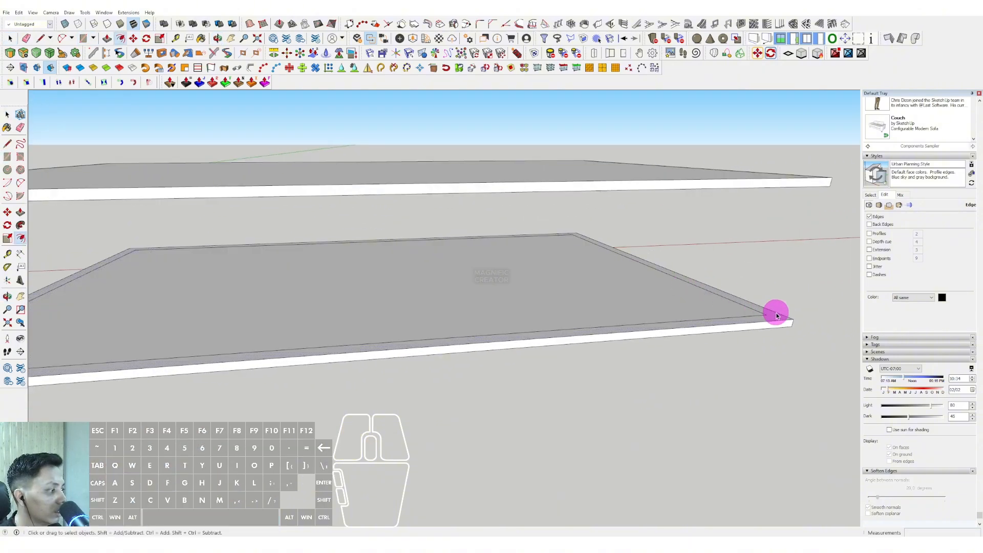
scroll(776, 315, up, 1)
Step: Extrude the inner face up to the underside of the upper slab and group the resulting ground-floor volume
key(p)
click(700, 307)
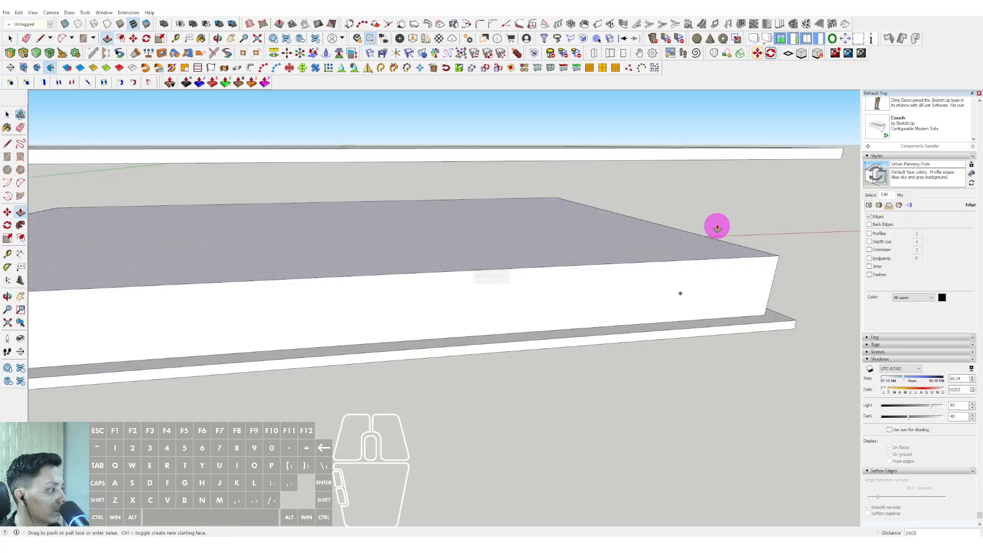
click(704, 211)
right_click(711, 215)
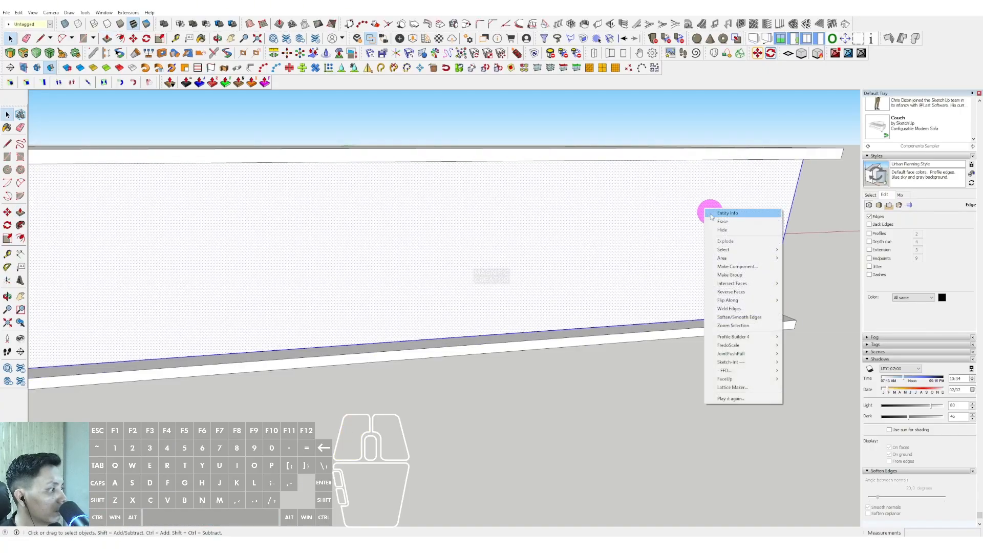
click(733, 277)
Step: Copy the ground-floor volume up onto the upper slab to form the second storey
scroll(542, 275, down, 5)
middle_drag(445, 261, 387, 322)
key(m)
drag(382, 328, 329, 215)
middle_drag(329, 215, 364, 250)
Step: Copy the middle slab upward and seat the copy on top of the second-storey volume as the roof
scroll(369, 253, up, 3)
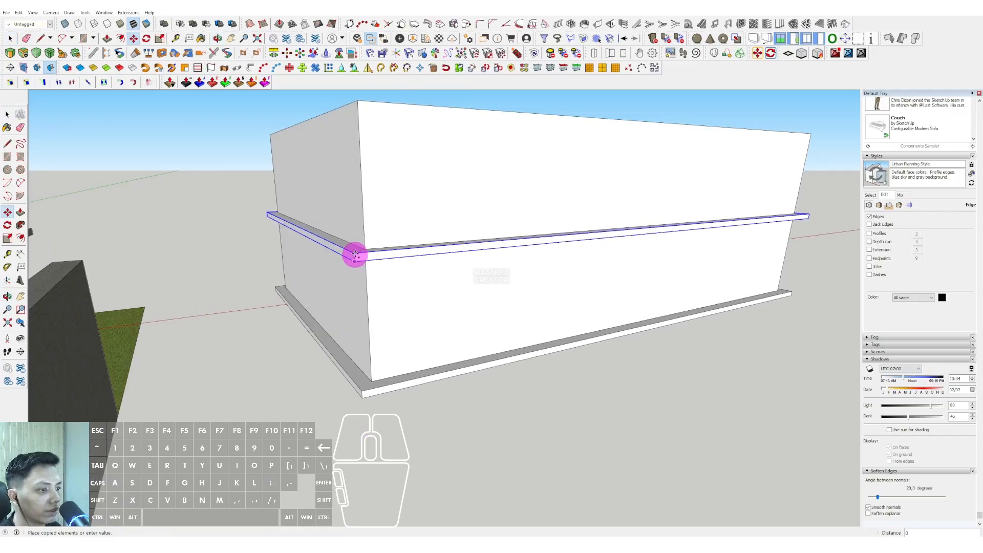
shift+middle_drag(386, 230, 412, 315)
shift+click(379, 123)
scroll(384, 172, up, 2)
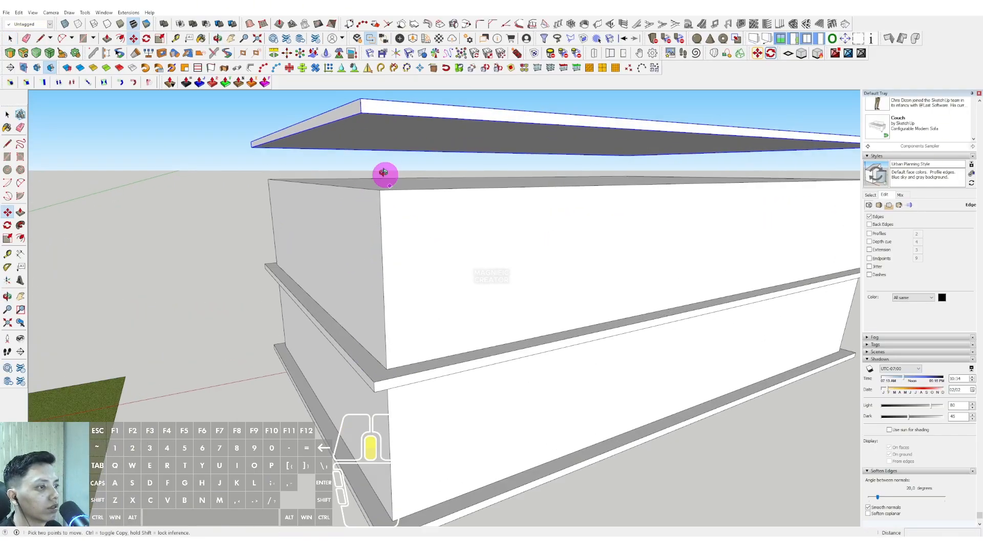
middle_drag(384, 172, 386, 125)
click(386, 125)
shift+click(381, 158)
key(space)
Step: Scale the second-storey volume to about 0.62 along the red axis, freeing a covered terrace at the end facing the existing house
middle_drag(381, 158, 388, 211)
key(s)
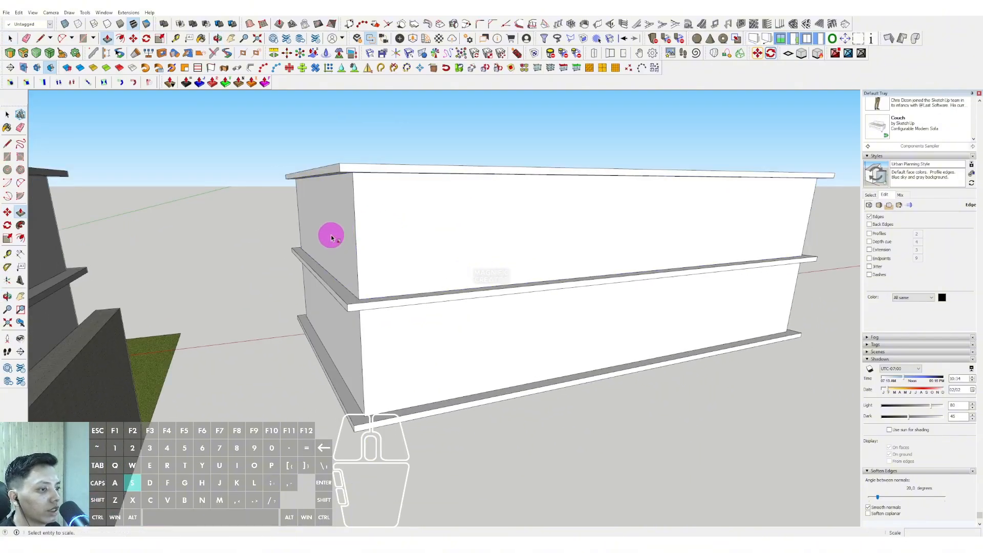
drag(323, 227, 494, 220)
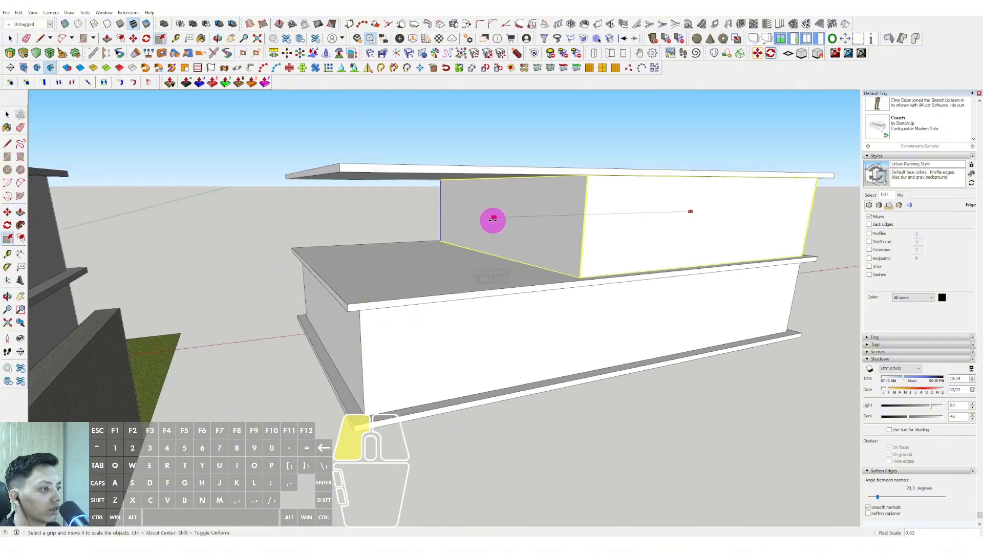
key(space)
middle_drag(457, 211, 575, 193)
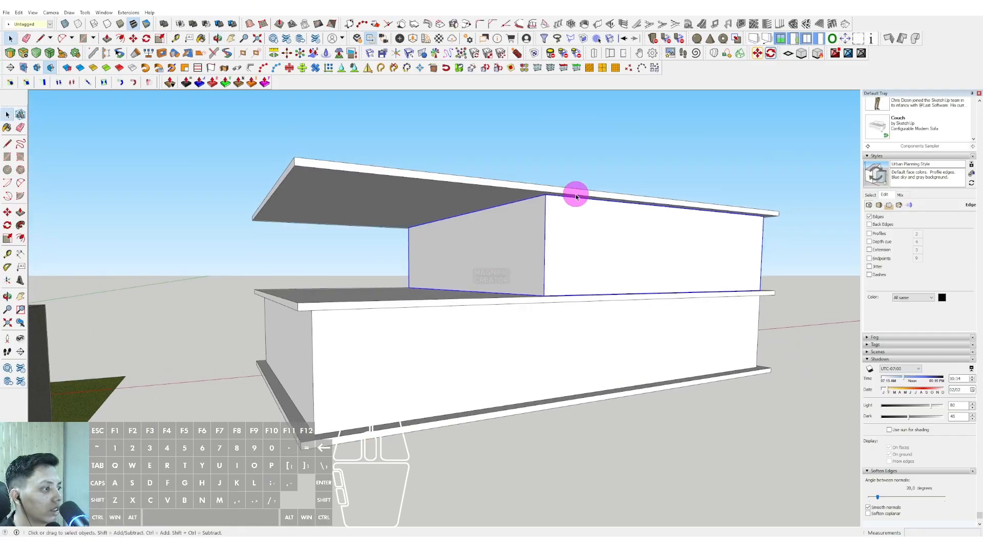
click(544, 193)
scroll(545, 193, up, 3)
scroll(545, 193, down, 2)
click(591, 147)
Step: Draw a small circle on the terrace floor near its front outer corner
middle_drag(481, 230, 489, 310)
scroll(356, 338, up, 3)
key(c)
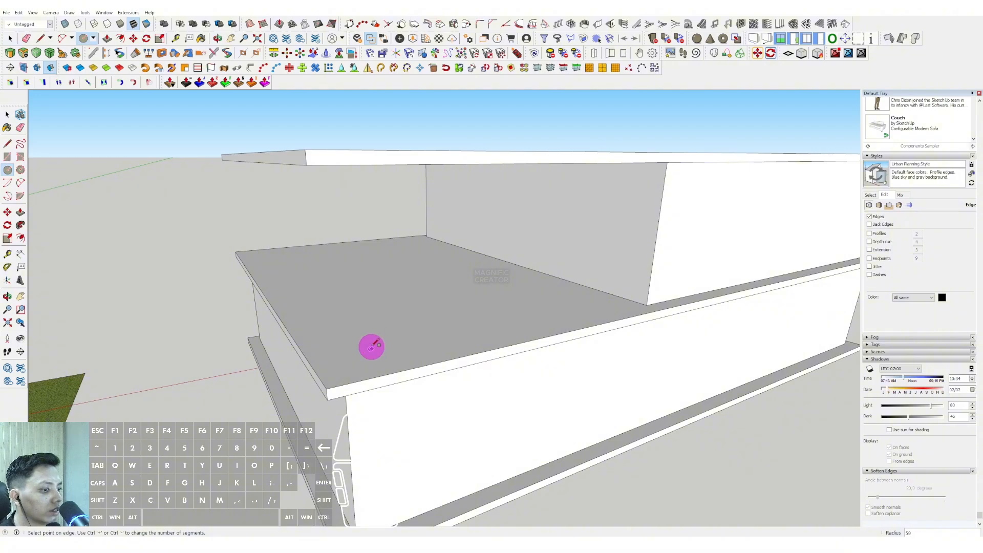
scroll(373, 348, up, 2)
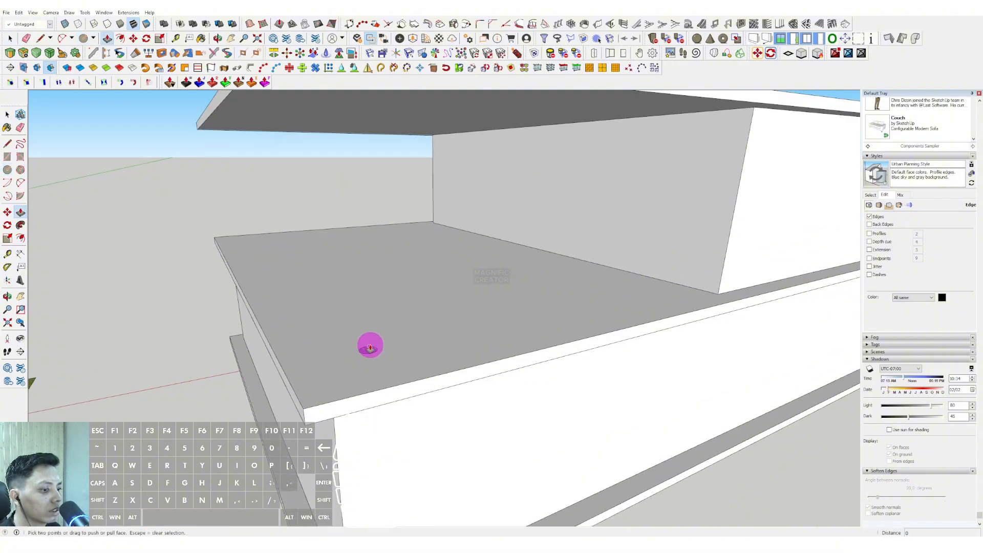
Step: Extrude the circle up to the roof's underside as a round column and make it a group
click(370, 348)
scroll(372, 308, down, 1)
middle_drag(370, 303, 374, 269)
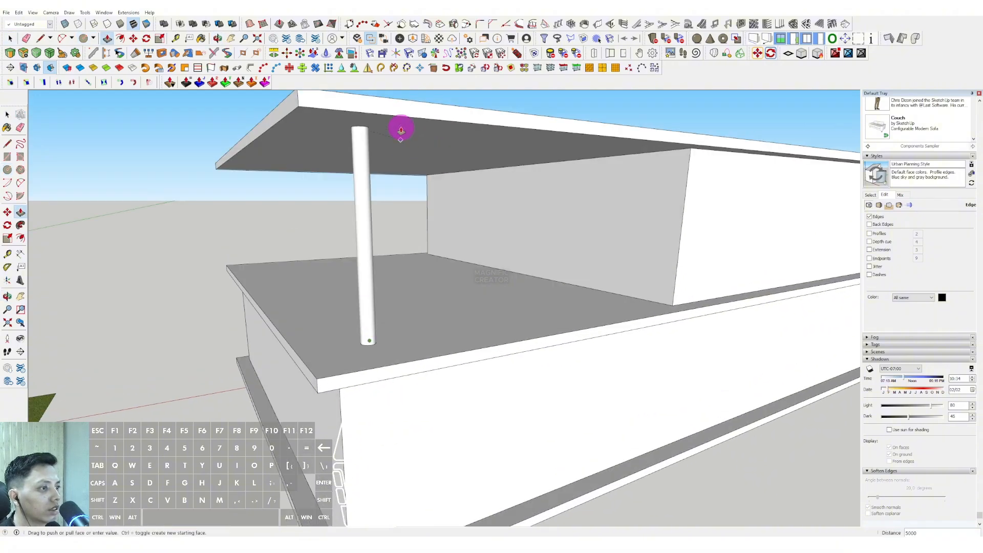
right_click(363, 156)
click(388, 222)
Step: Copy the column three times along the terrace's outer end, forming one pair at the back and one at the front
middle_drag(374, 317, 346, 355)
scroll(394, 372, up, 2)
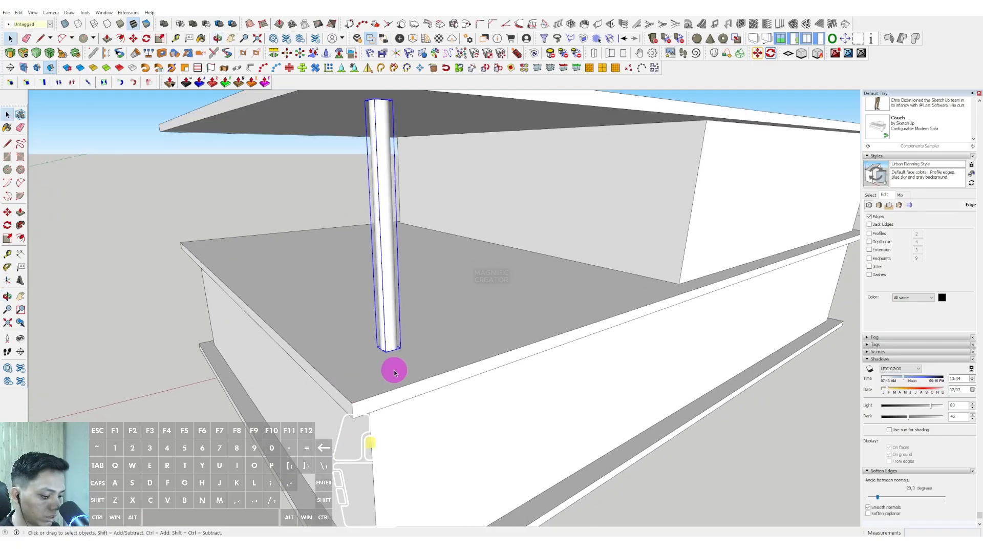
click(369, 362)
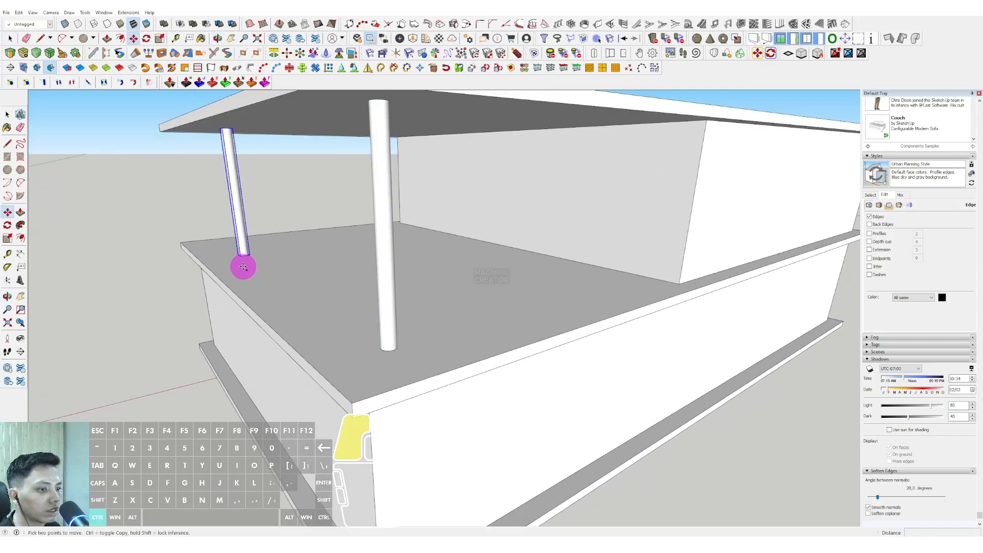
click(244, 266)
key(ctrl)
click(244, 267)
click(268, 279)
key(ctrl)
click(268, 279)
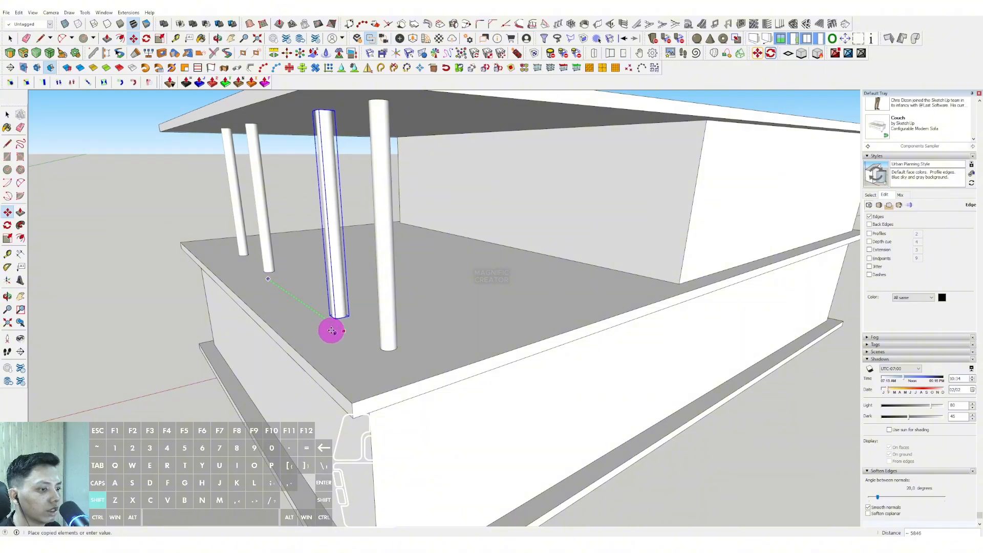
click(332, 331)
key(space)
Step: Draw a rectangle on top of the roof slab, inset from its edges and stopping well short of the end away from the columns
scroll(344, 329, down, 3)
middle_drag(347, 329, 445, 276)
middle_drag(369, 267, 346, 292)
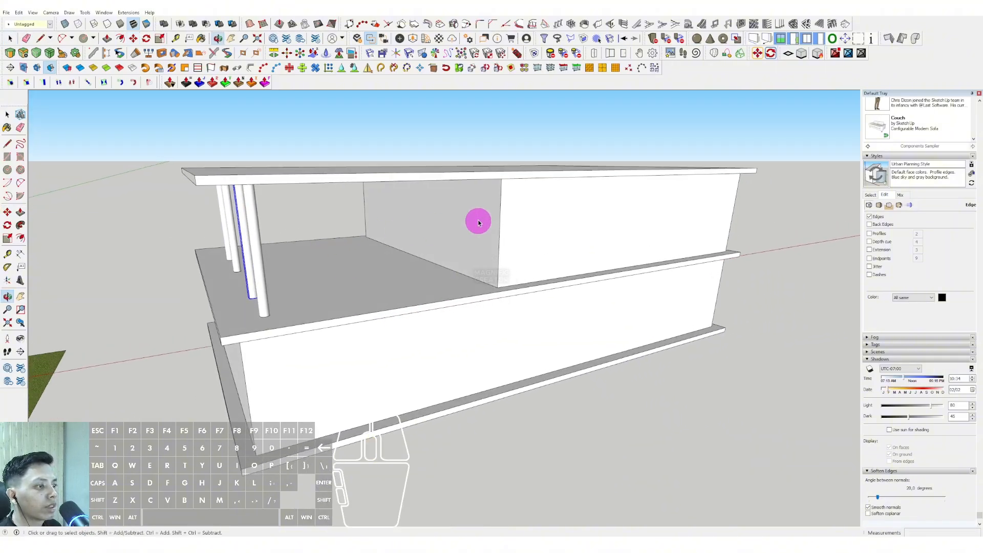
middle_drag(479, 222, 420, 204)
key(r)
middle_drag(385, 160, 539, 163)
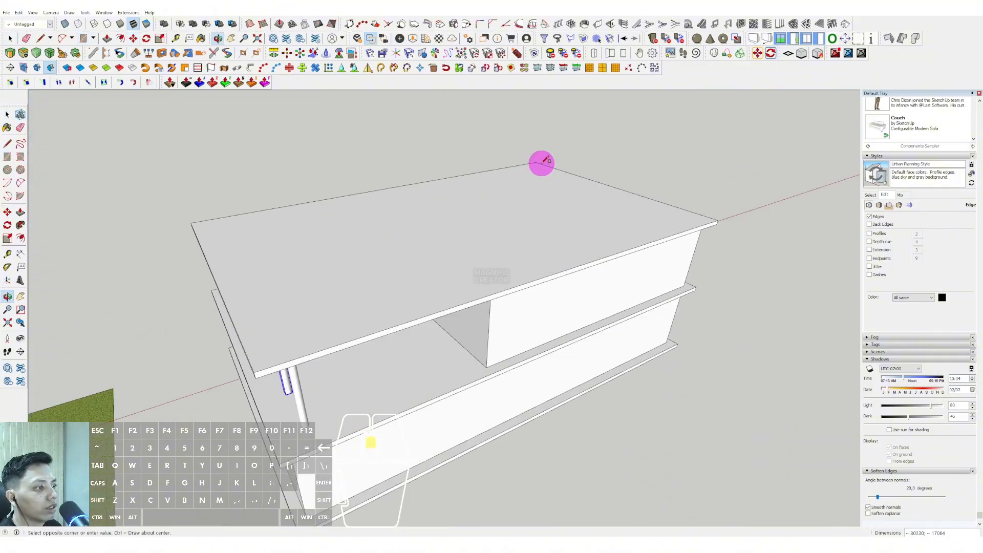
scroll(521, 173, up, 1)
click(483, 181)
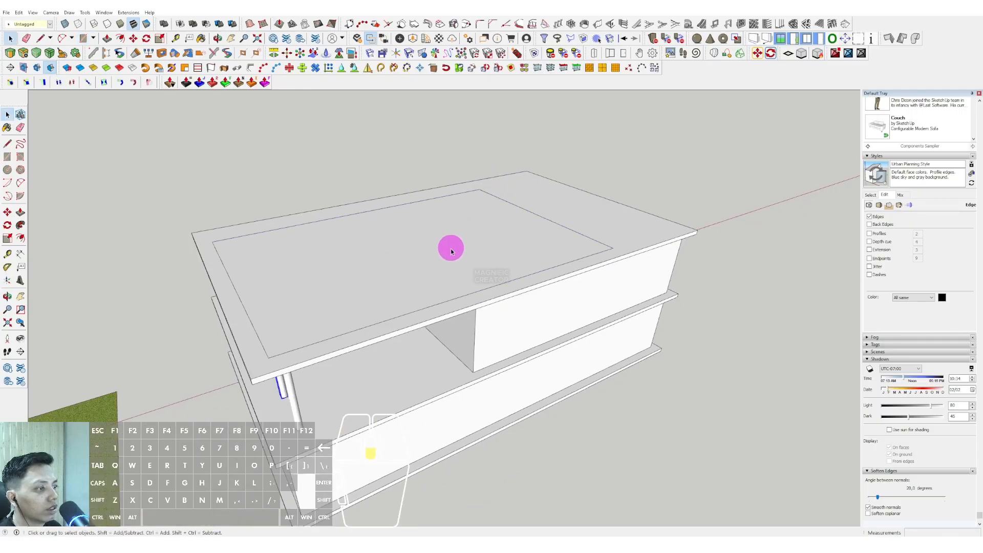
Step: Extrude the rectangle on the roof slab upward into a box and lower its back top edge to slope the top
key(p)
drag(422, 244, 449, 207)
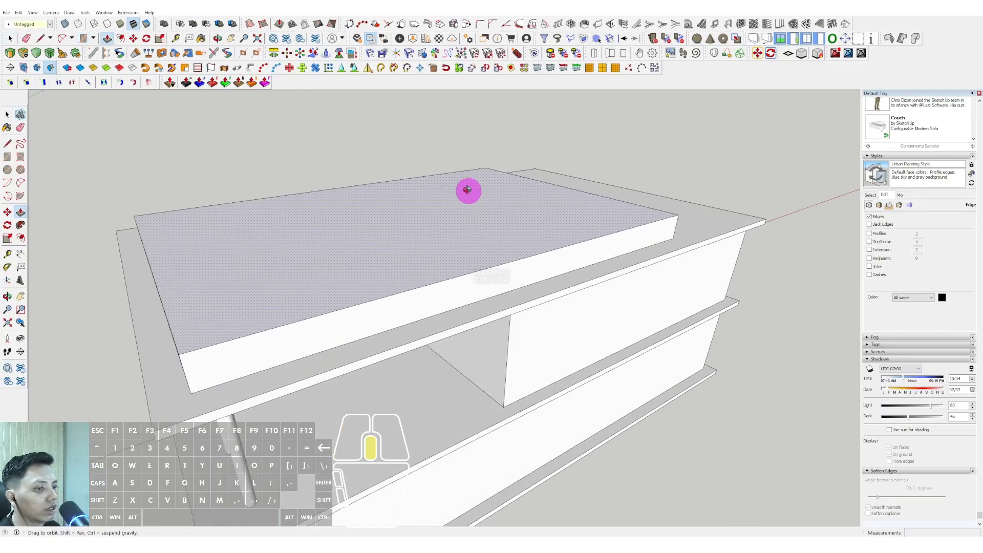
middle_drag(467, 189, 251, 238)
key(space)
key(m)
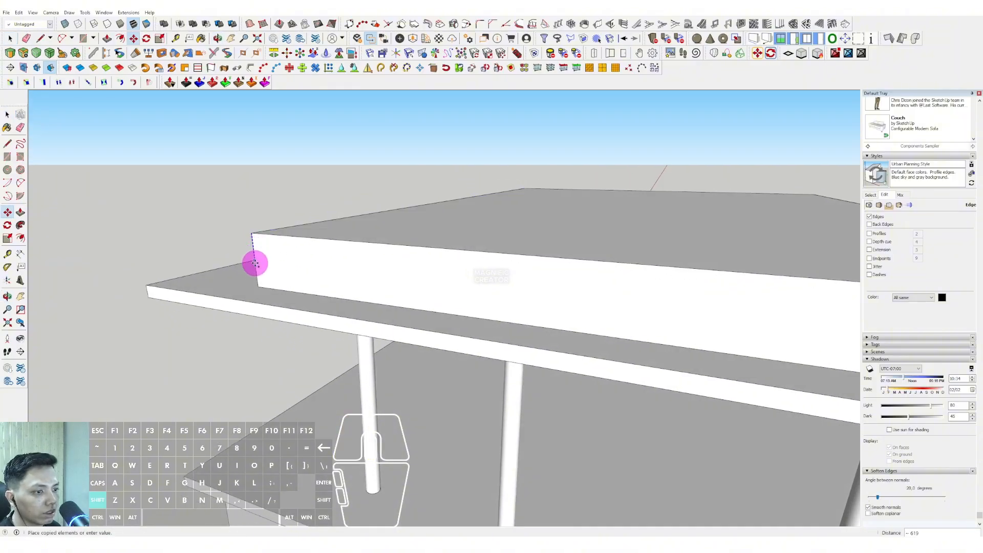
click(256, 264)
scroll(389, 228, down, 6)
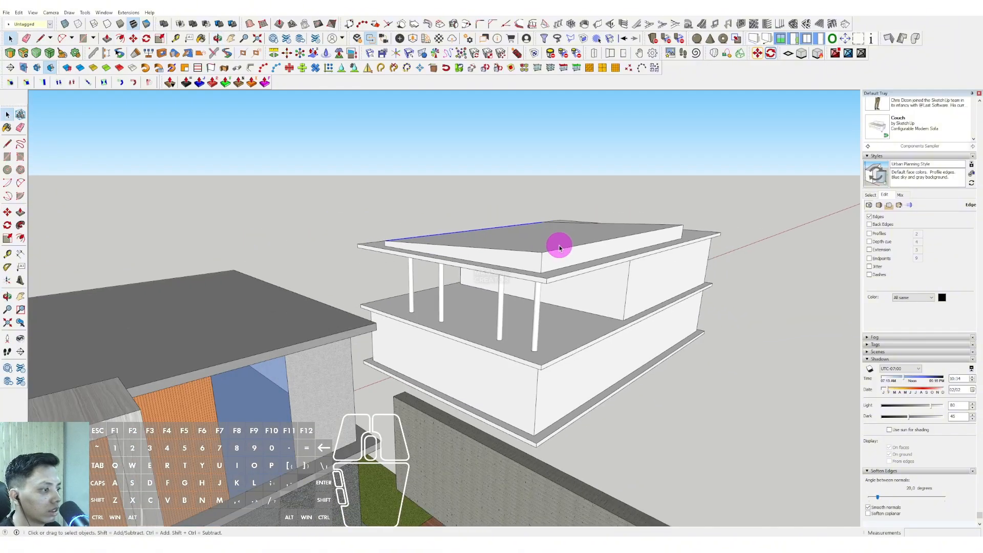
Step: Make the sloped roof box a group
key(space)
triple_click(559, 245)
right_click(560, 246)
click(582, 313)
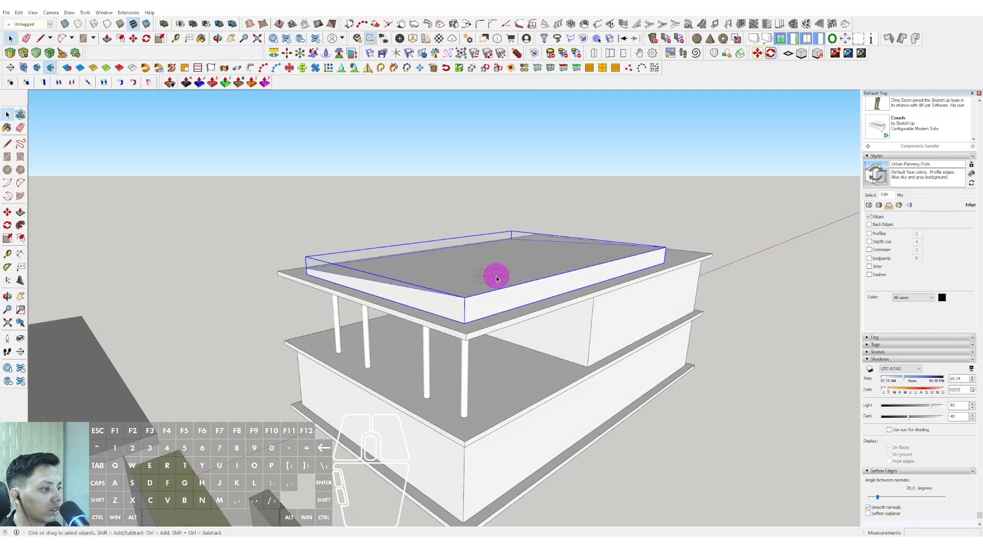
scroll(518, 268, up, 5)
scroll(466, 316, down, 2)
click(518, 191)
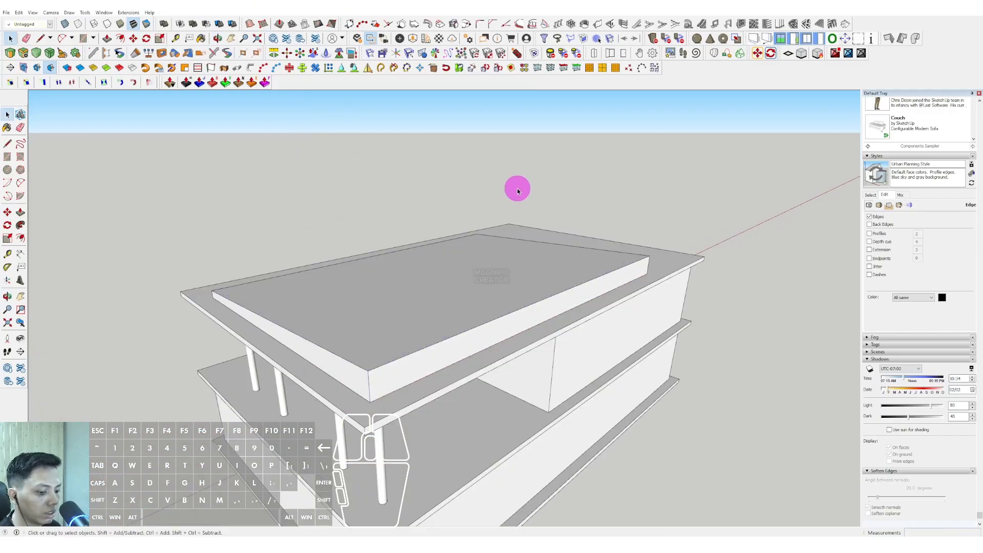
Step: Build a thick upper roof slab on the sloped top of the roof box
click(510, 257)
middle_drag(518, 270, 546, 264)
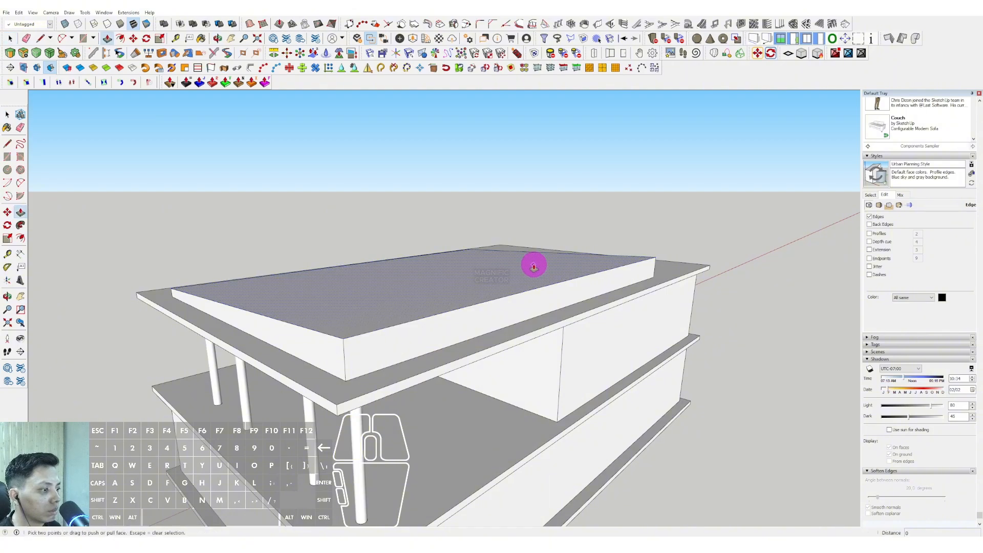
click(533, 267)
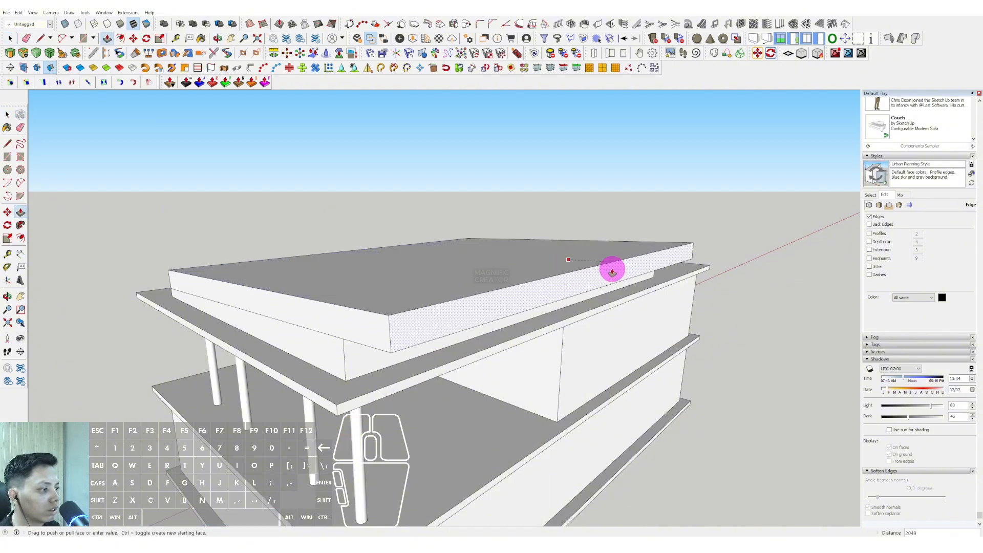
Step: Extend the sides of the sloped upper roof slab outward so it overhangs the box below
drag(326, 309, 260, 322)
key(space)
middle_drag(259, 323, 428, 253)
click(591, 219)
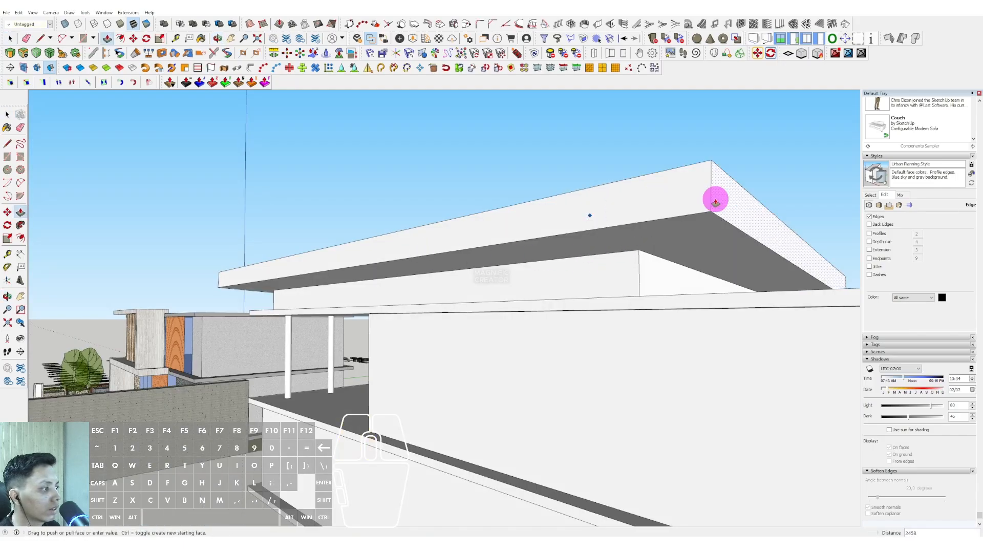
click(735, 196)
key(space)
scroll(564, 228, down, 5)
middle_drag(485, 233, 545, 248)
scroll(470, 246, up, 5)
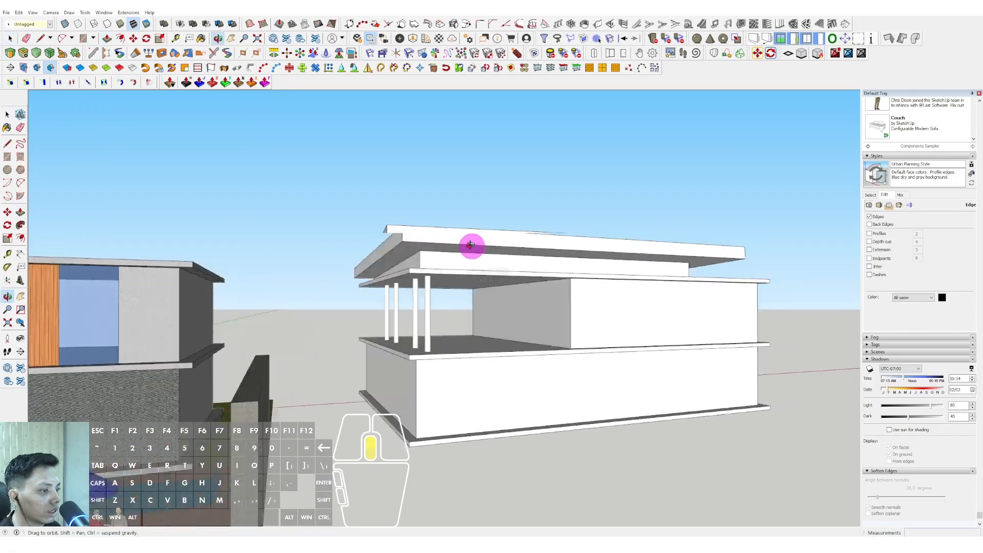
key(space)
Step: Make the overhanging sloped roof slab a group
middle_drag(377, 236, 514, 234)
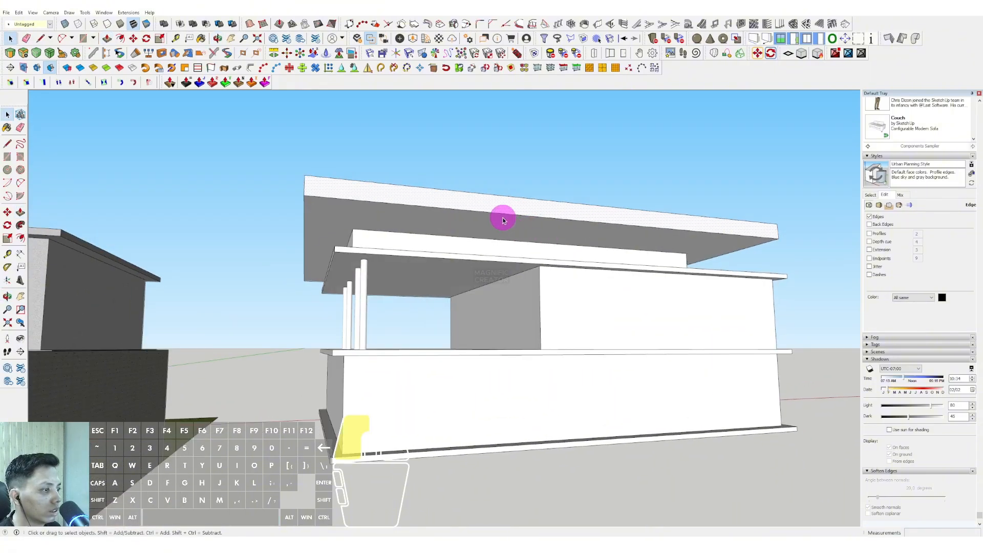
triple_click(503, 218)
right_click(503, 219)
click(527, 283)
Step: Draw a small rectangle at the upper volume's front top corner under the roof and extrude it as a beam along the terrace
scroll(540, 254, up, 4)
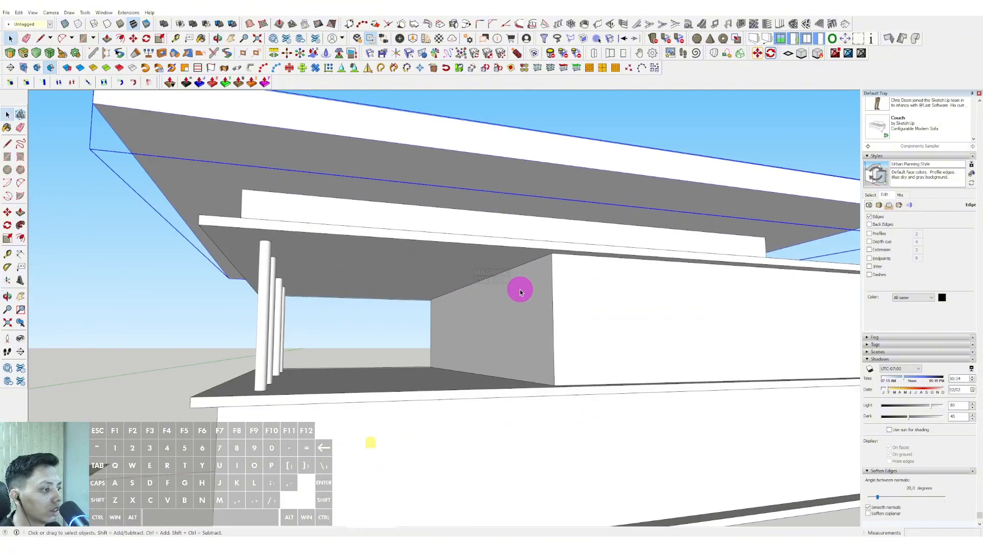
scroll(520, 292, up, 3)
key(F3)
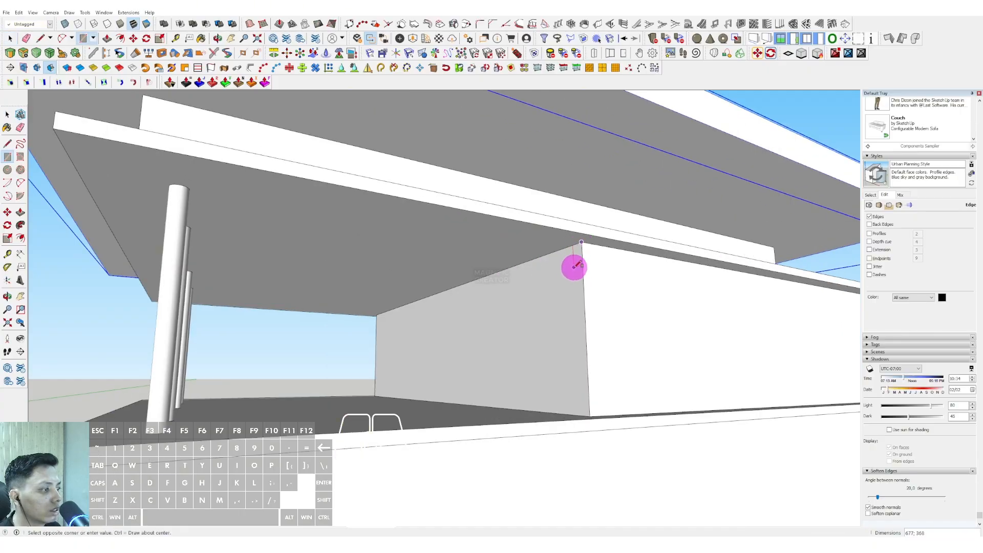
middle_drag(574, 267, 577, 266)
click(579, 241)
scroll(483, 238, down, 3)
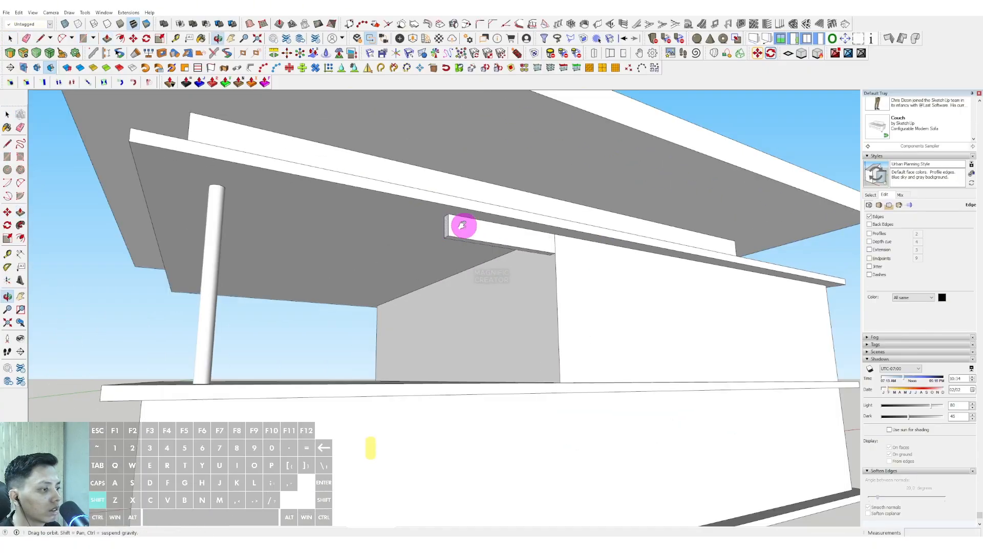
shift+middle_drag(463, 226, 578, 224)
middle_drag(336, 191, 623, 184)
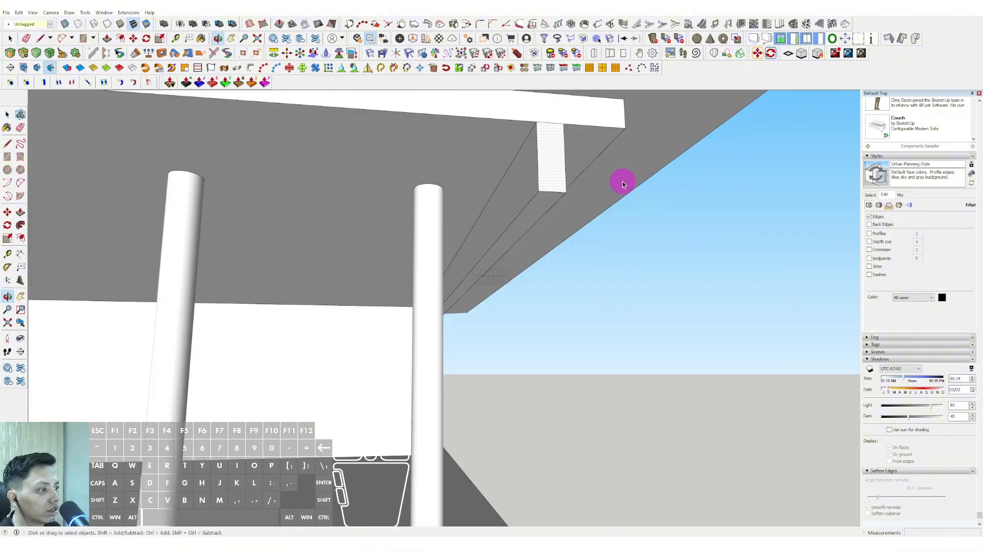
Step: Extend the beam from its free end across the terrace's outer side, under the roof slab, toward the back edge
middle_drag(526, 139, 533, 129)
click(532, 129)
key(p)
middle_drag(432, 140, 283, 194)
drag(178, 271, 124, 272)
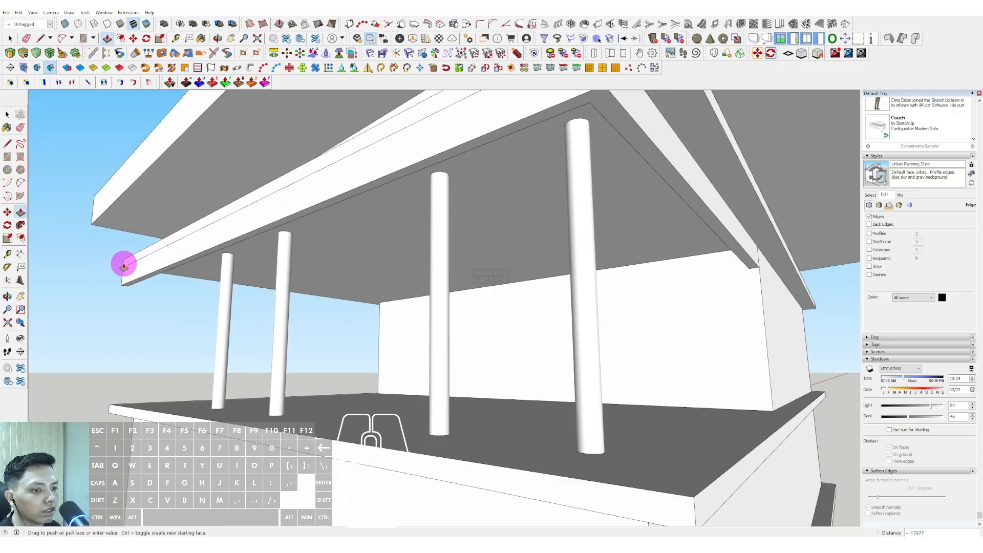
click(200, 241)
middle_drag(200, 240, 388, 164)
Step: Make the L-shaped roof beam a group
key(space)
triple_click(353, 145)
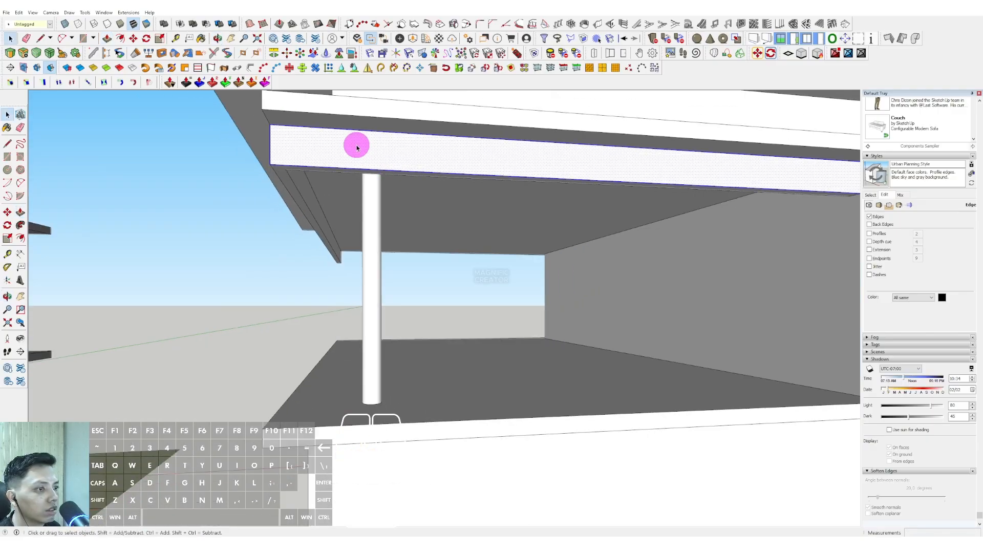
right_click(354, 145)
click(371, 218)
Step: Draw three connected lines on the terrace floor, inset from its open edges, running from the wall's front end around to its back
scroll(359, 215, down, 5)
shift+middle_drag(474, 207, 322, 292)
scroll(510, 218, down, 1)
scroll(557, 338, up, 3)
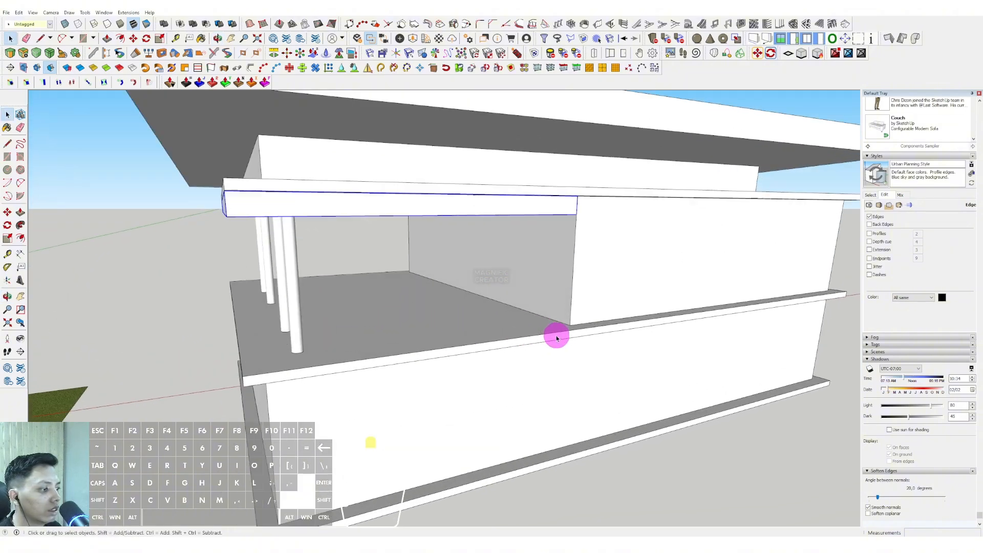
scroll(276, 345, up, 2)
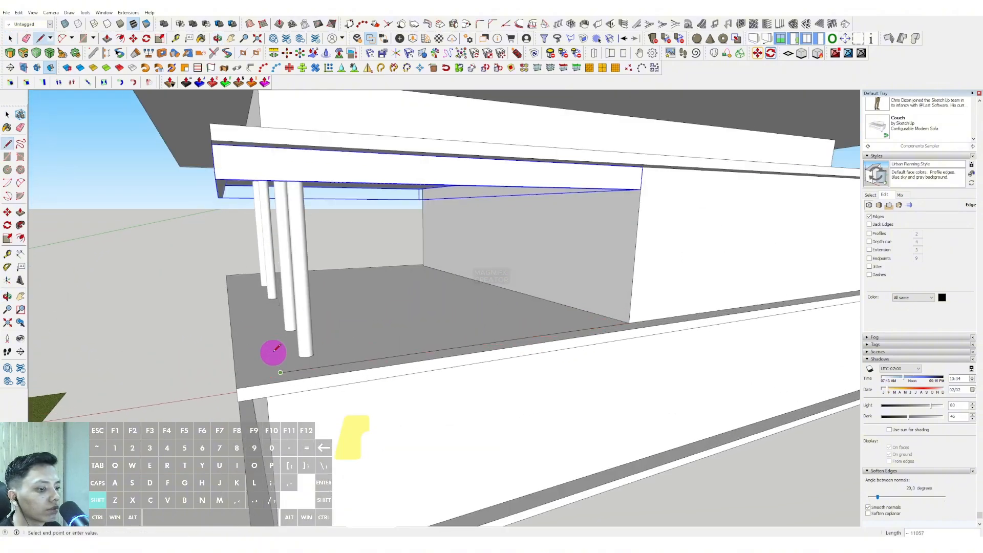
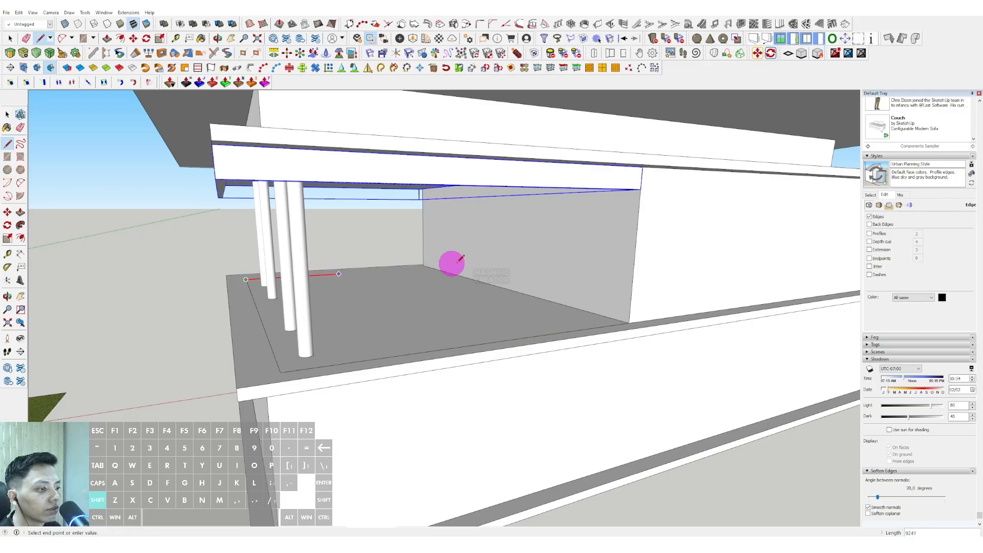
key(space)
Step: Offset the three terrace lines slightly and close the narrow strip with short lines at both ends against the wall
key(f)
scroll(610, 329, up, 4)
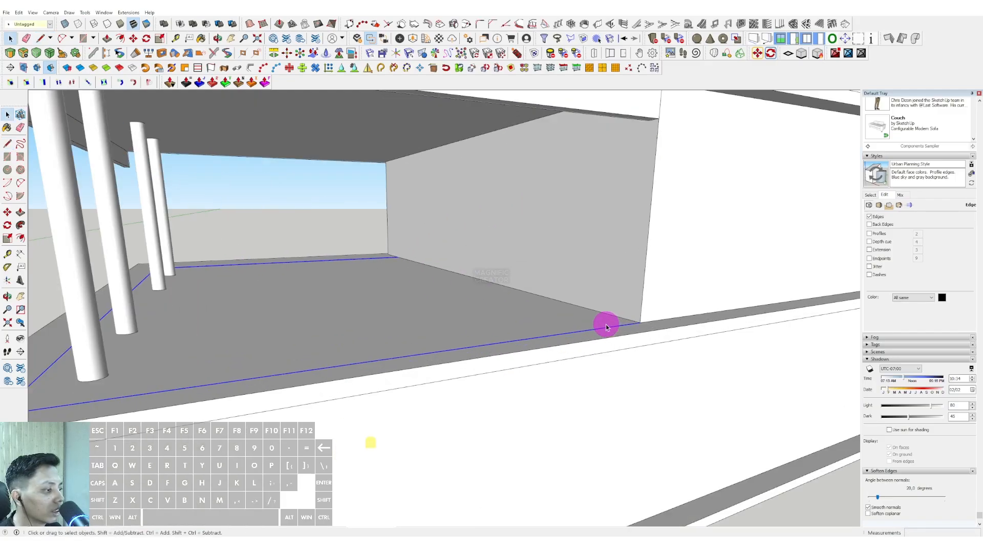
key(l)
middle_drag(622, 332, 665, 320)
key(space)
shift+middle_drag(335, 217, 351, 272)
scroll(352, 272, up, 4)
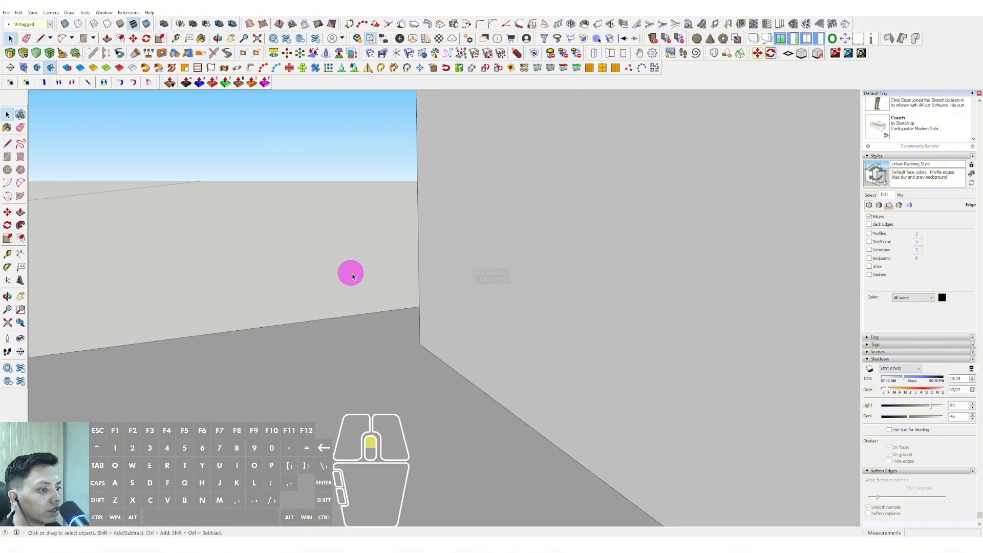
scroll(376, 273, down, 2)
scroll(429, 302, up, 1)
scroll(429, 302, up, 2)
key(d)
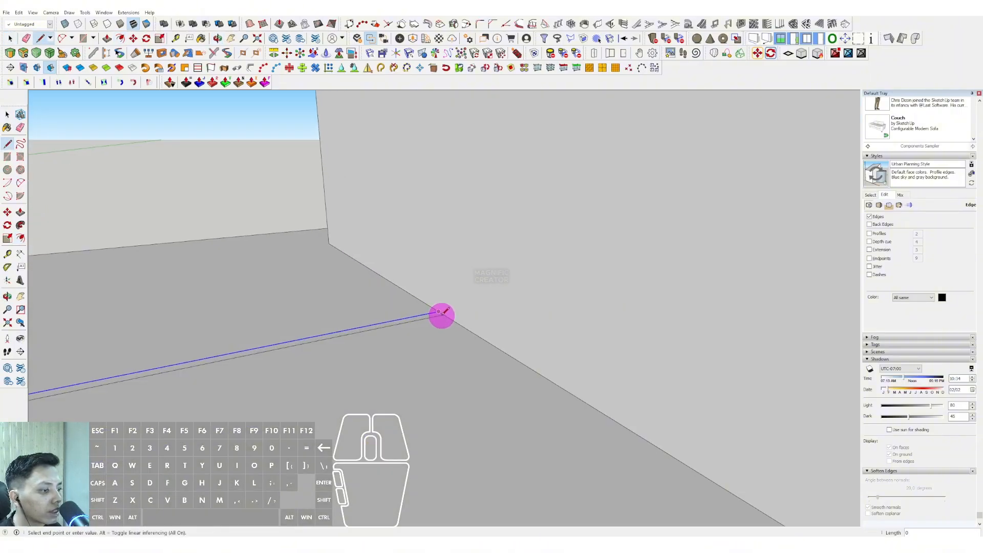
click(444, 314)
Step: Extrude the terrace strip up 1000 as a railing and make it a group
key(v)
click(440, 308)
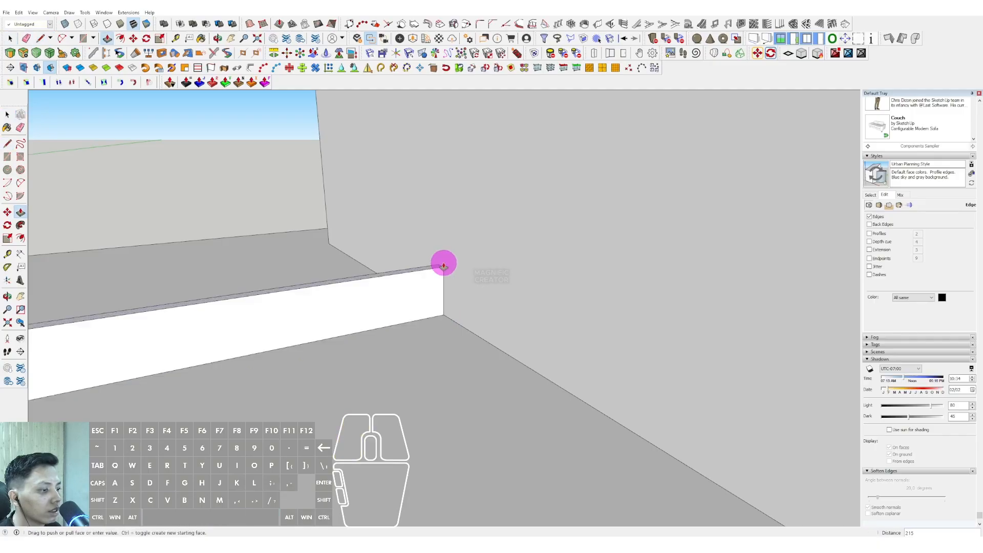
text(1000)
key(Return)
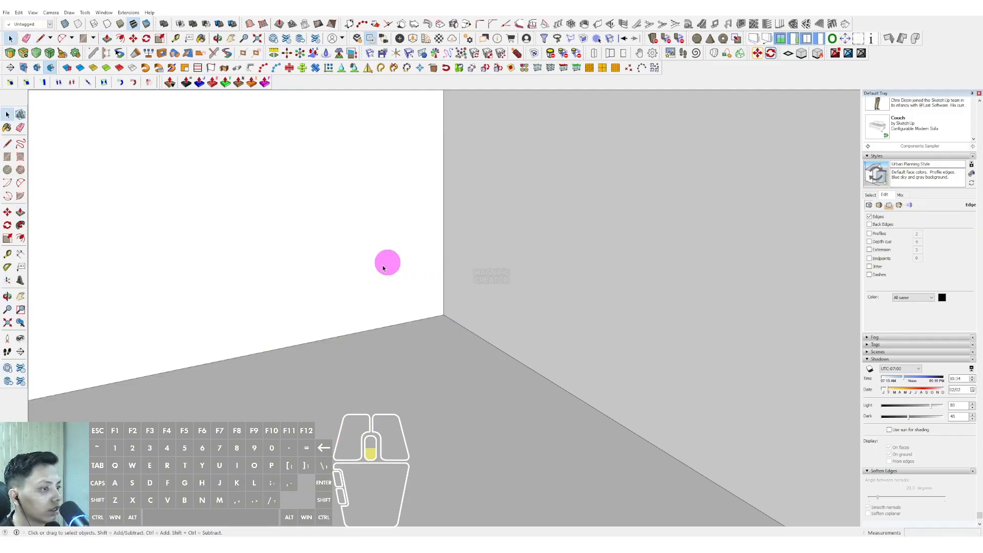
scroll(383, 267, down, 8)
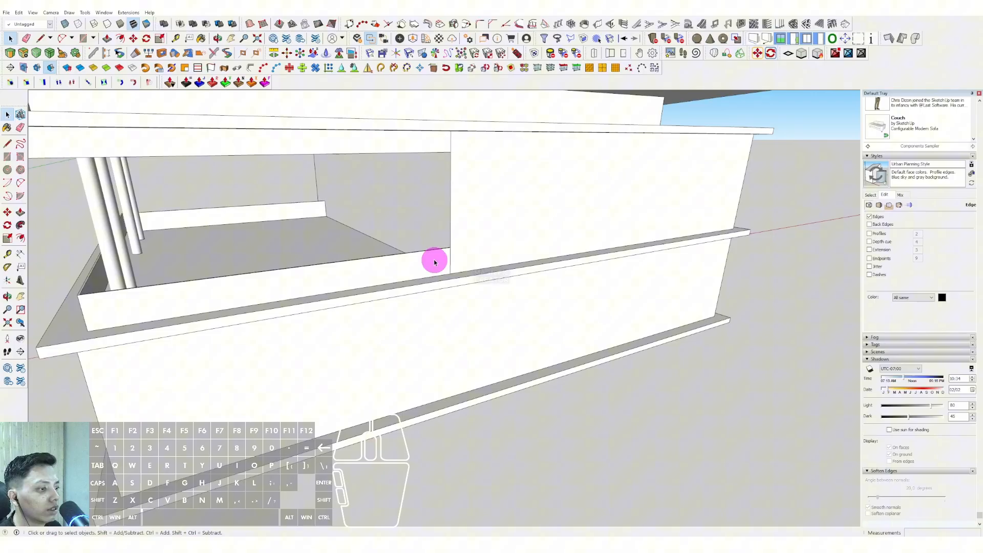
right_click(429, 258)
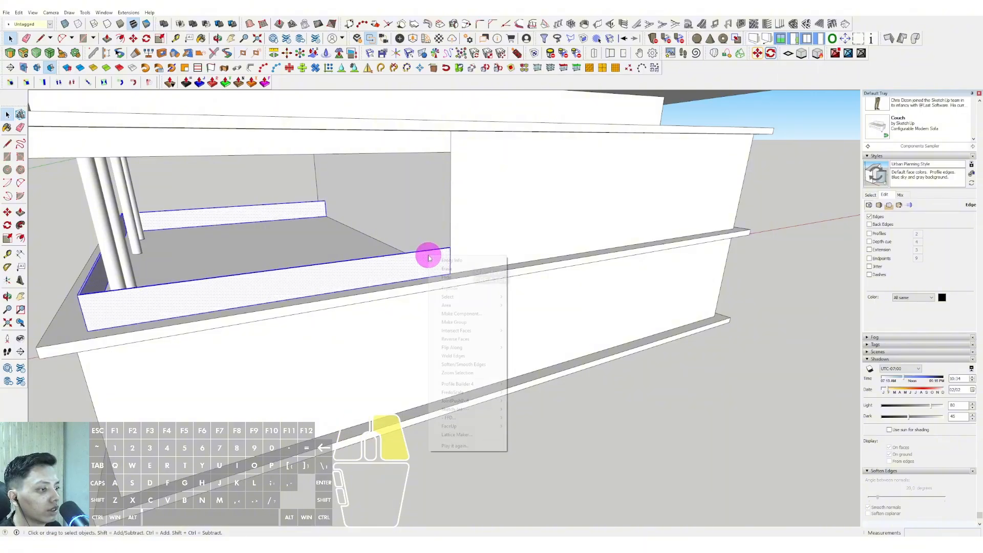
click(453, 322)
scroll(630, 287, down, 1)
Step: Paint the terrace railing with Translucent Glass Blue from the Glass and Mirrors materials
scroll(910, 226, up, 8)
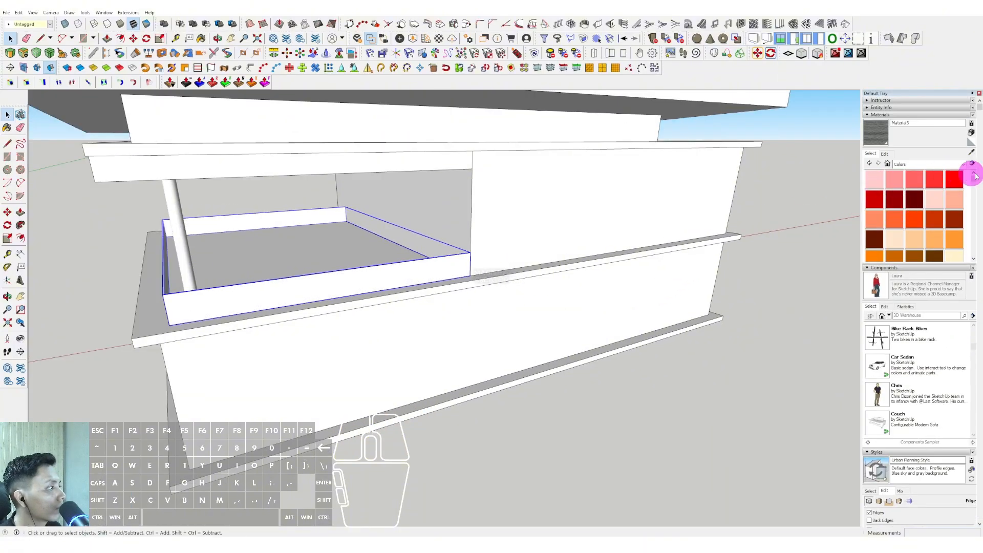
click(963, 165)
click(907, 220)
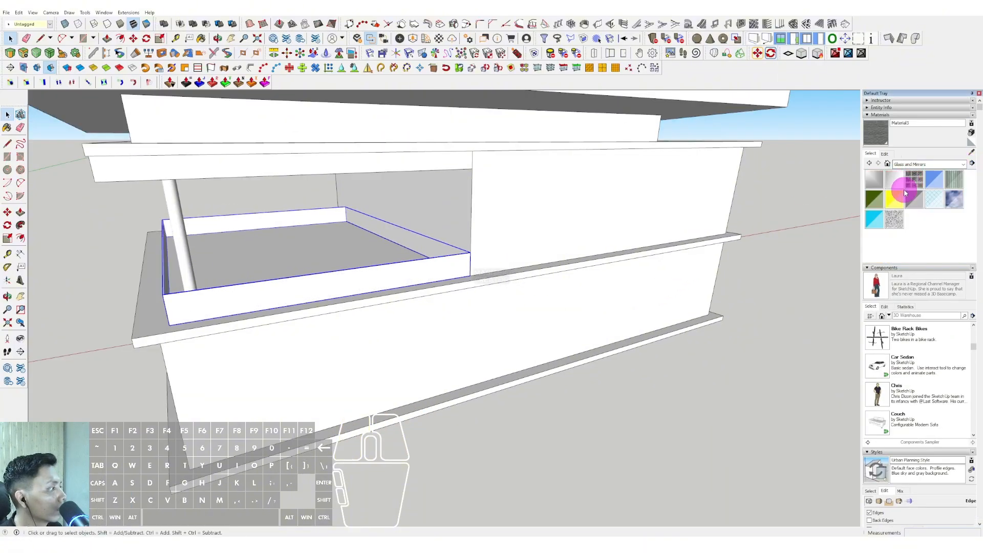
click(934, 179)
click(442, 275)
key(space)
Step: Open the upper volume's group and copy its front vertical corner edge to two positions on the wall facing the terrace
scroll(412, 224, down, 2)
mouse_move(441, 276)
middle_down()
mouse_move(413, 224)
mouse_move(451, 237)
middle_up()
scroll(477, 215, up, 2)
triple_click(476, 212)
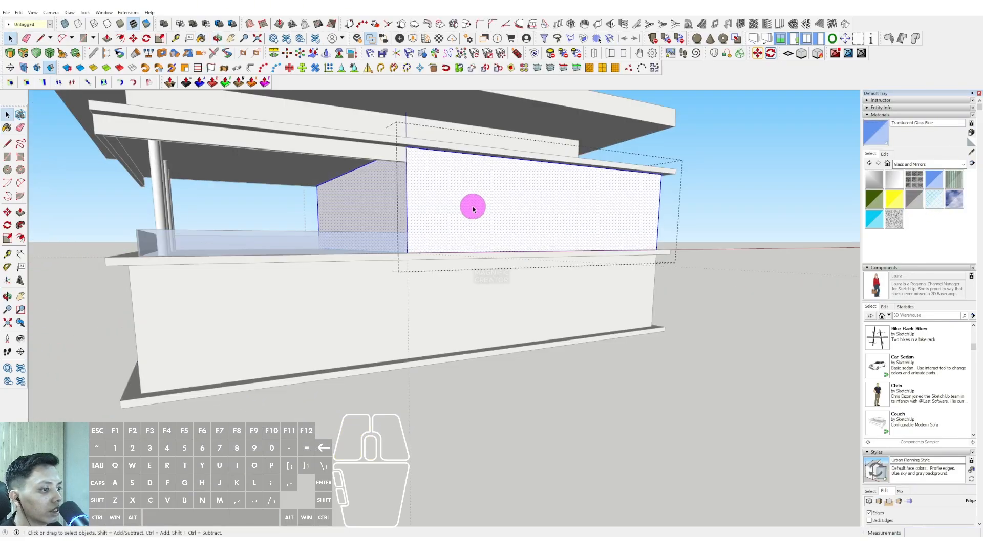
click(405, 193)
click(407, 193)
scroll(369, 206, up, 1)
middle_drag(368, 205, 425, 241)
scroll(425, 241, up, 3)
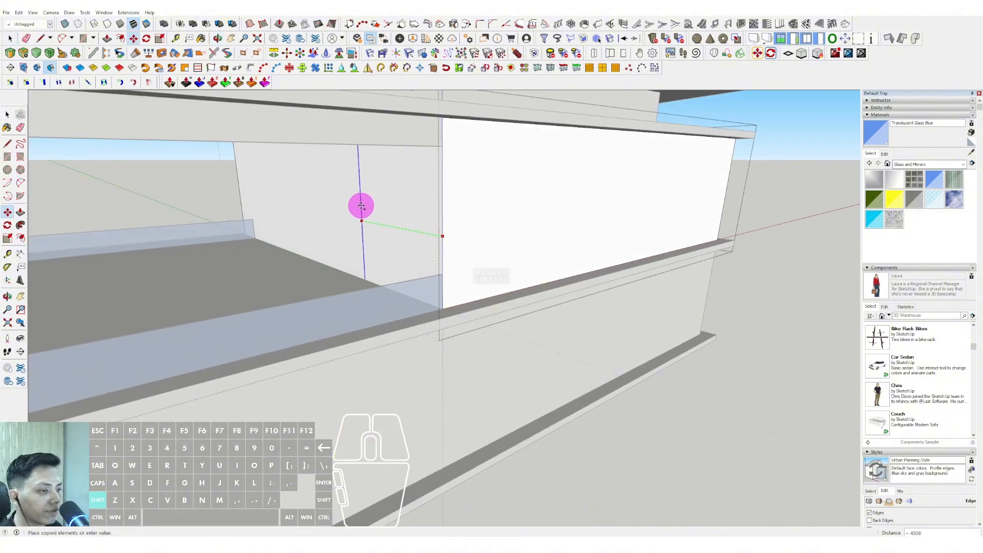
click(344, 204)
key(ctrl)
click(345, 204)
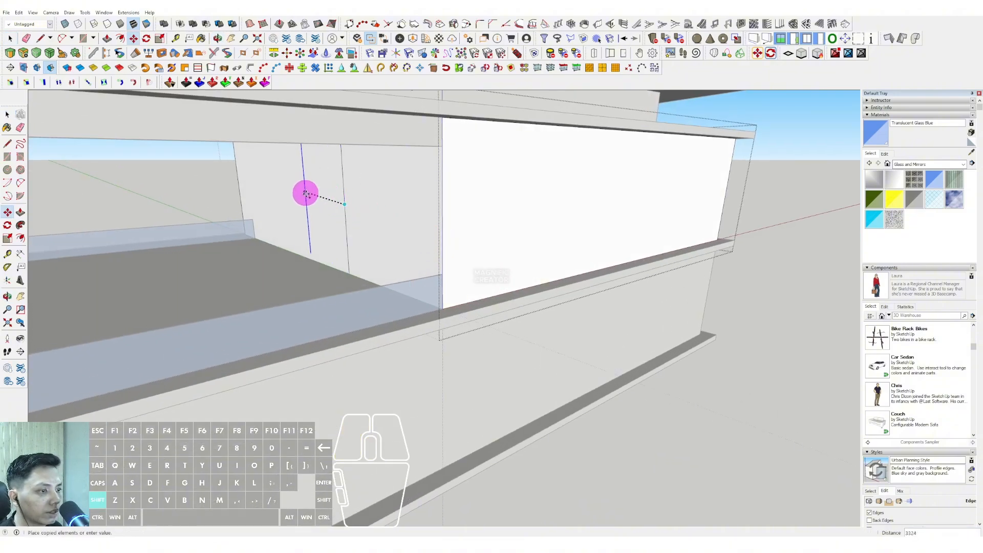
Step: Copy the upper volume's front corner edge to five positions along the long front wall, dividing it into panels
middle_drag(440, 227, 439, 240)
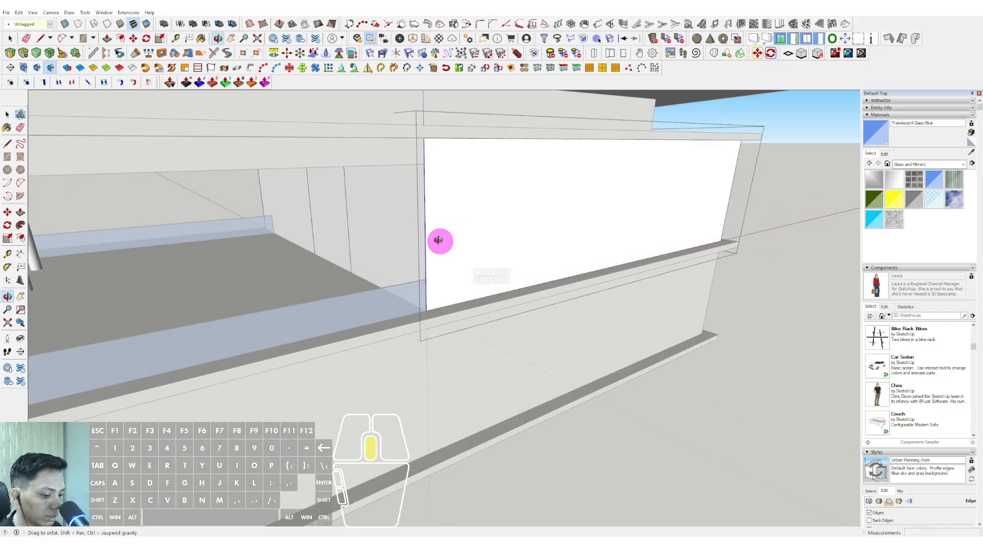
click(423, 227)
click(508, 214)
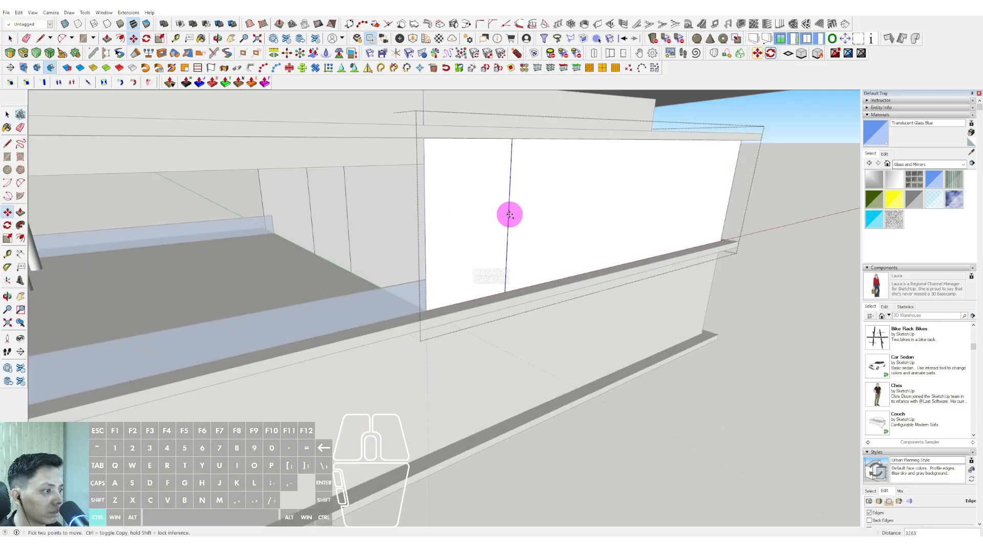
key(ctrl)
click(508, 214)
key(shift)
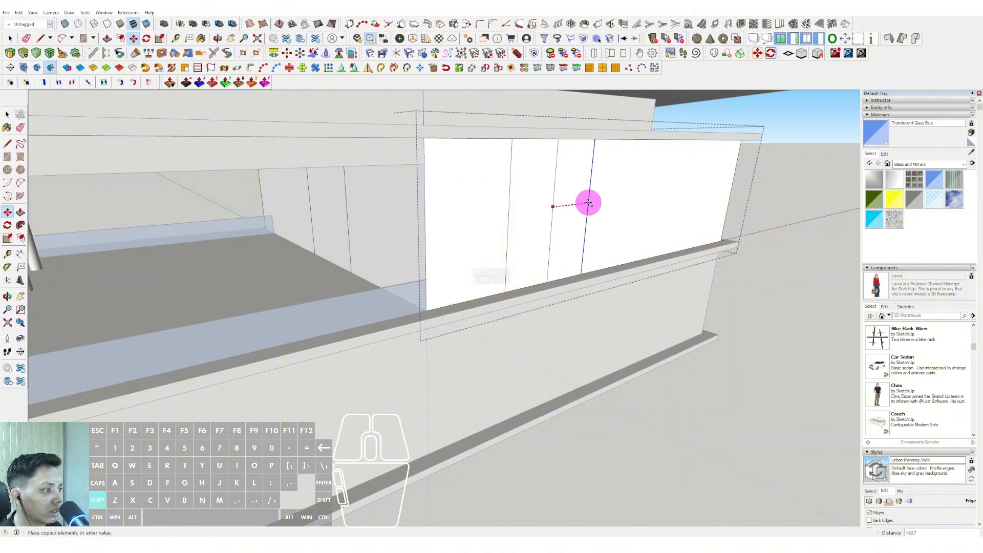
click(656, 191)
click(658, 187)
key(ctrl)
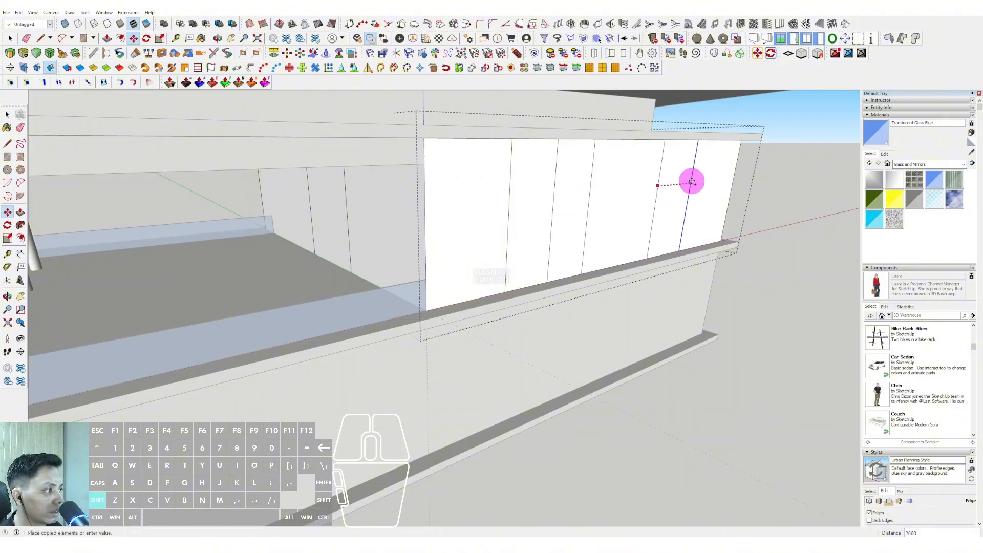
click(691, 179)
Step: Paint the window panels on the upper volume's front wall and terrace wall with Translucent Glass Blue
key(space)
click(877, 130)
scroll(665, 189, up, 2)
click(669, 190)
click(512, 212)
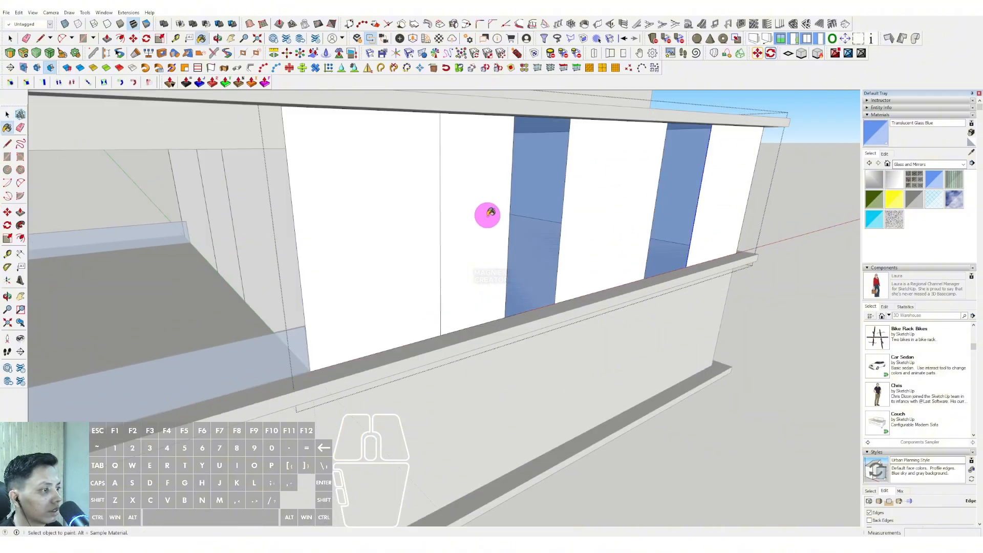
click(486, 214)
scroll(396, 238, down, 1)
key(space)
key(b)
click(239, 225)
scroll(259, 228, down, 2)
key(space)
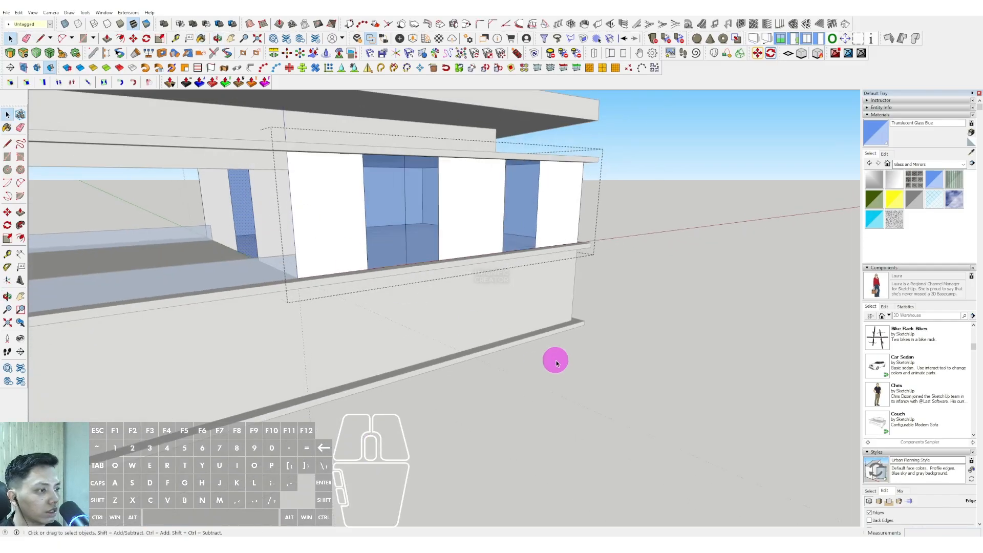
Step: Open the lower volume's group and copy its front corner edge to seven positions along the long front wall
click(555, 360)
scroll(459, 293, down, 1)
shift+middle_drag(458, 294, 363, 306)
triple_click(273, 330)
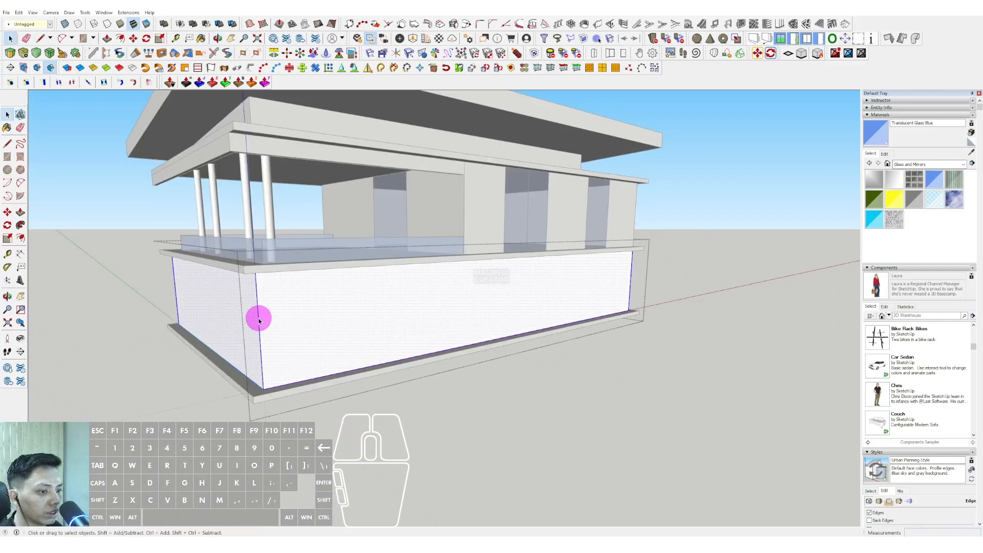
click(259, 321)
middle_drag(259, 321, 271, 345)
key(m)
click(258, 332)
key(ctrl)
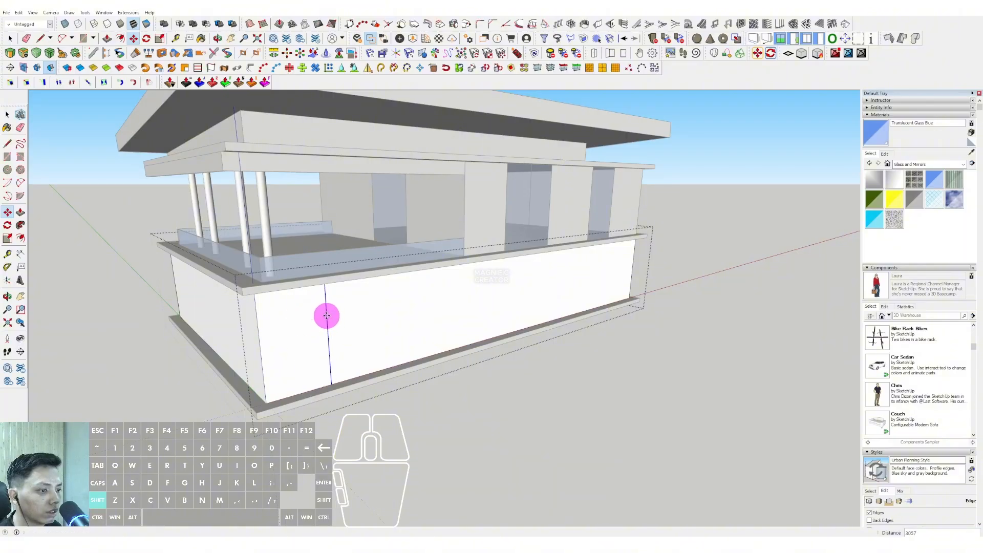
click(327, 313)
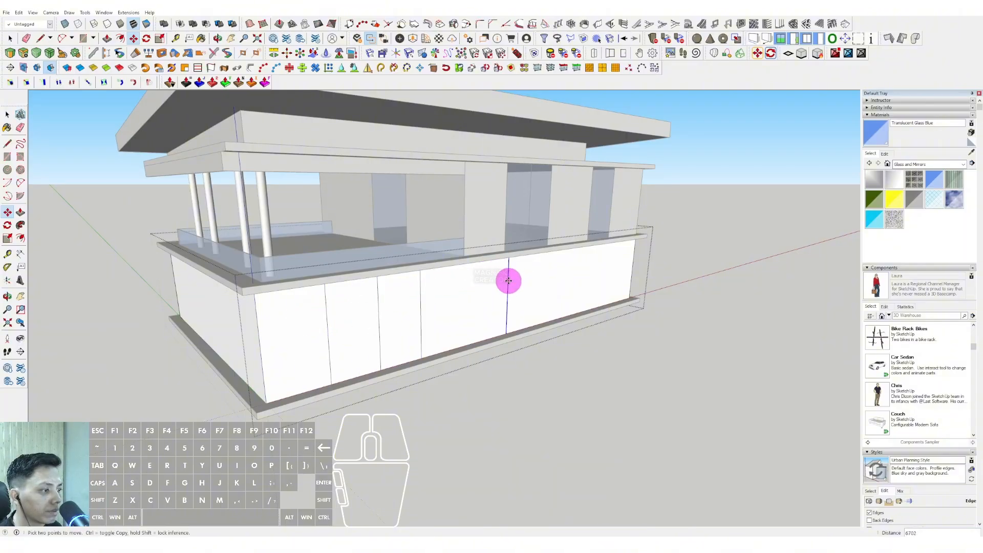
click(509, 281)
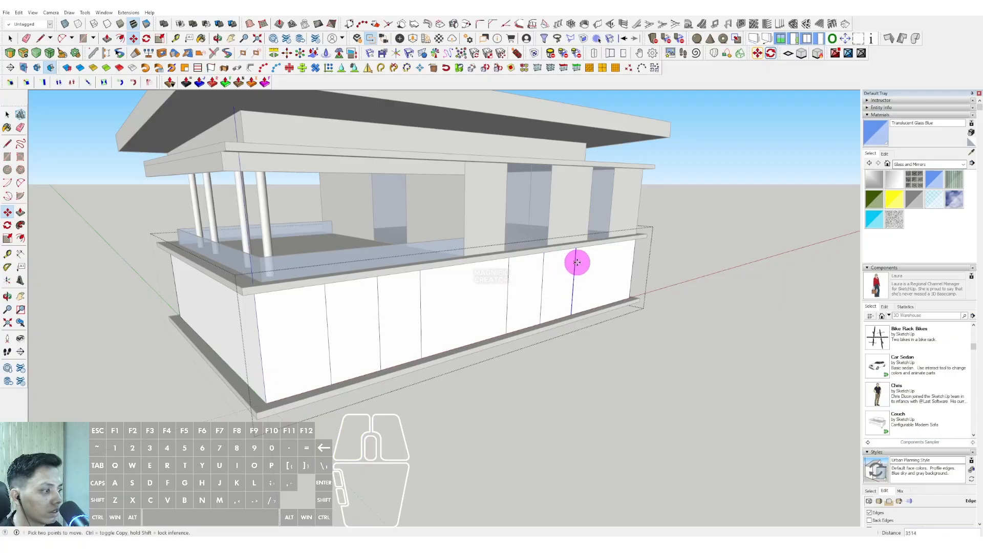
click(604, 257)
Step: Paint three adjacent panels and the separate pair of panels on the lower front wall with Translucent Glass Blue, and close the group
key(b)
click(589, 279)
click(557, 287)
click(525, 295)
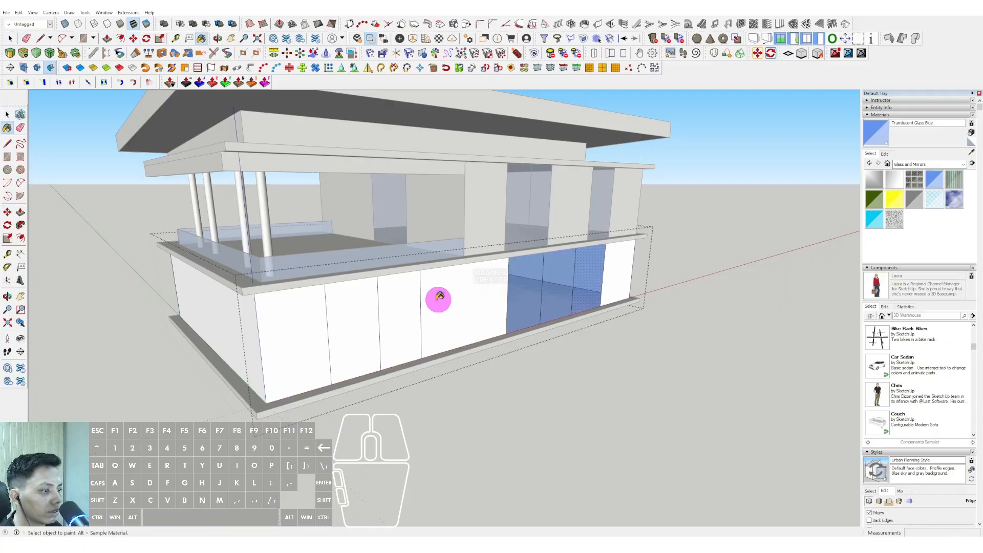
click(392, 310)
click(358, 313)
key(space)
scroll(326, 323, down, 2)
click(697, 241)
Step: Isolate the lower volume inside its group and delete its top and floor faces
double_click(447, 302)
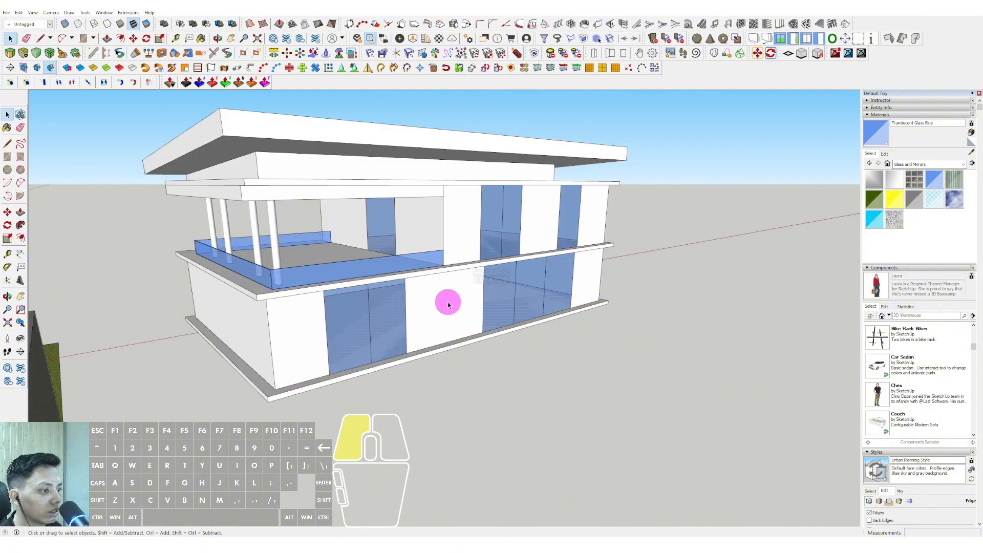
triple_click(447, 302)
scroll(474, 293, up, 2)
key(comma)
middle_drag(473, 294, 449, 328)
click(443, 259)
key(e)
click(447, 268)
key(e)
middle_drag(447, 278, 449, 224)
click(449, 224)
scroll(475, 260, up, 1)
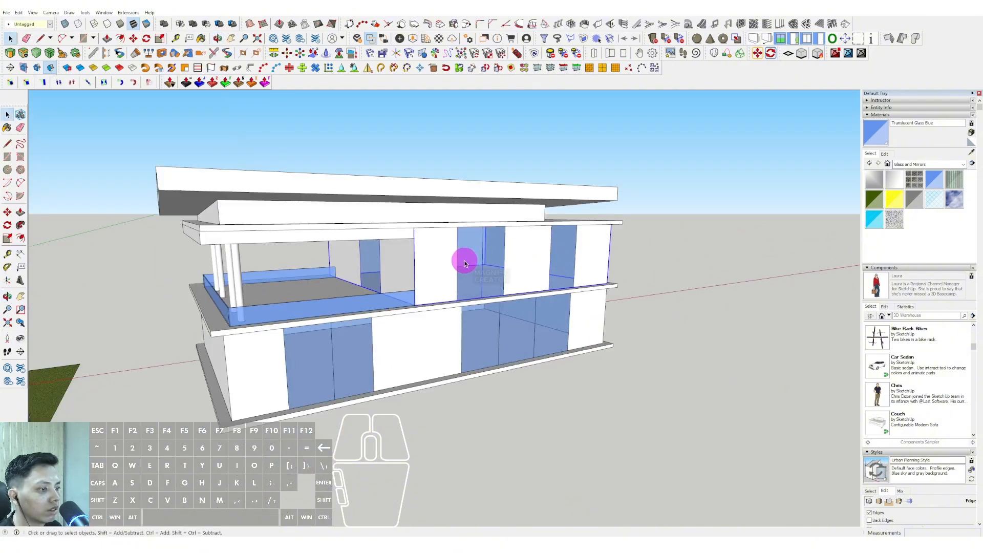
Step: Isolate the upper volume inside its group and delete its top face, leaving the group again
triple_click(465, 261)
middle_drag(456, 320, 455, 369)
click(468, 201)
key(e)
scroll(480, 214, down, 1)
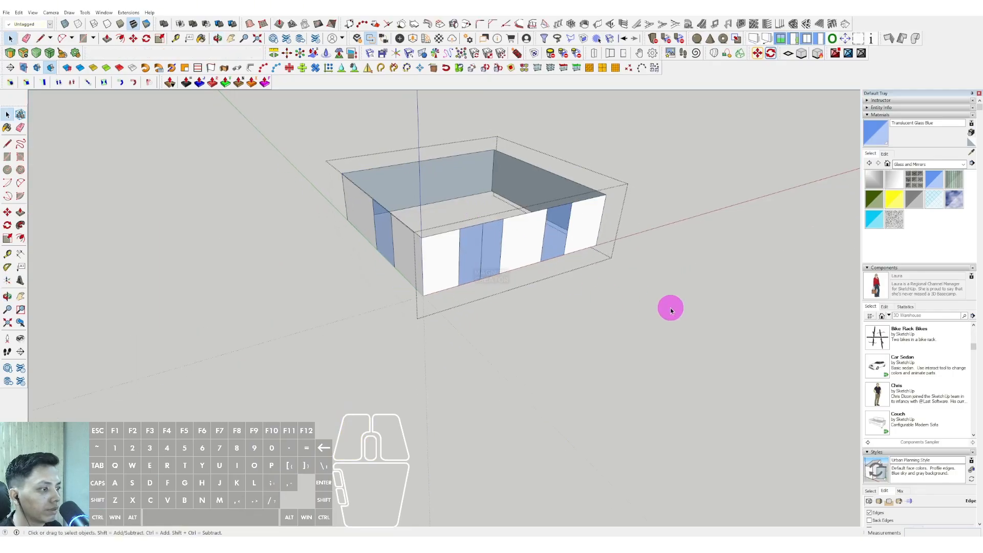
click(671, 309)
middle_drag(480, 168, 318, 297)
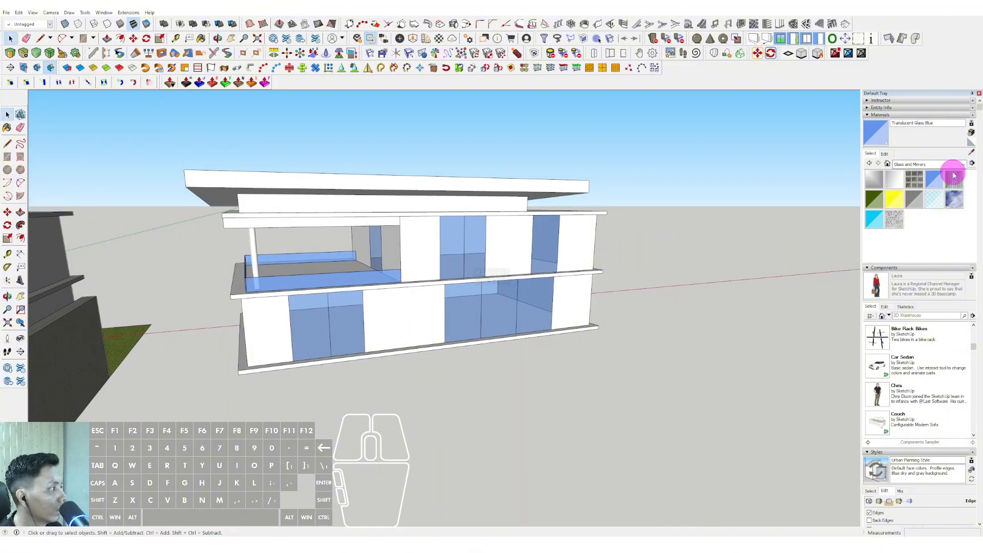
Step: Paint the walls of both storeys and the band below the roof with Cladding Stucco White from Brick, Cladding and Siding
click(963, 165)
click(924, 197)
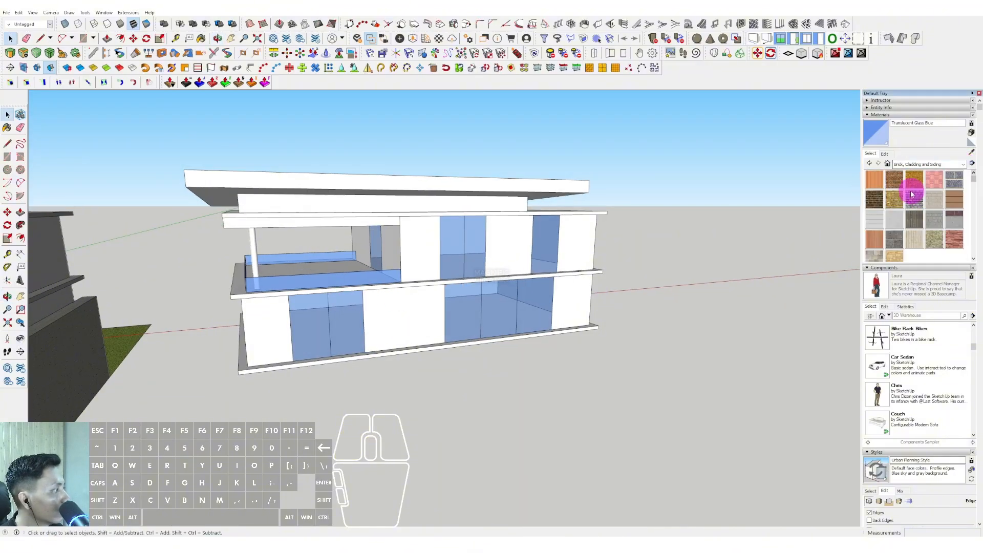
click(895, 222)
middle_drag(605, 297, 566, 296)
click(566, 241)
middle_drag(565, 241, 612, 245)
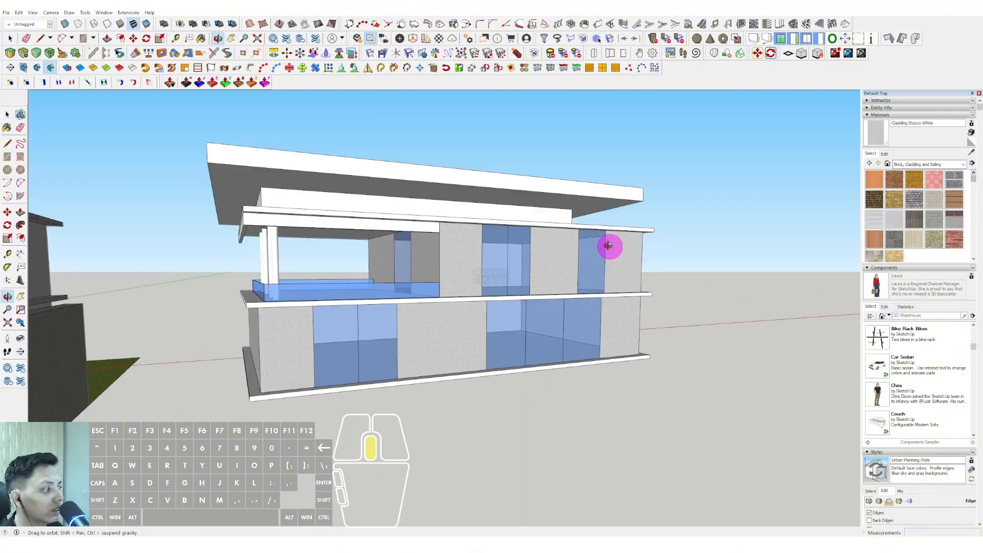
click(513, 205)
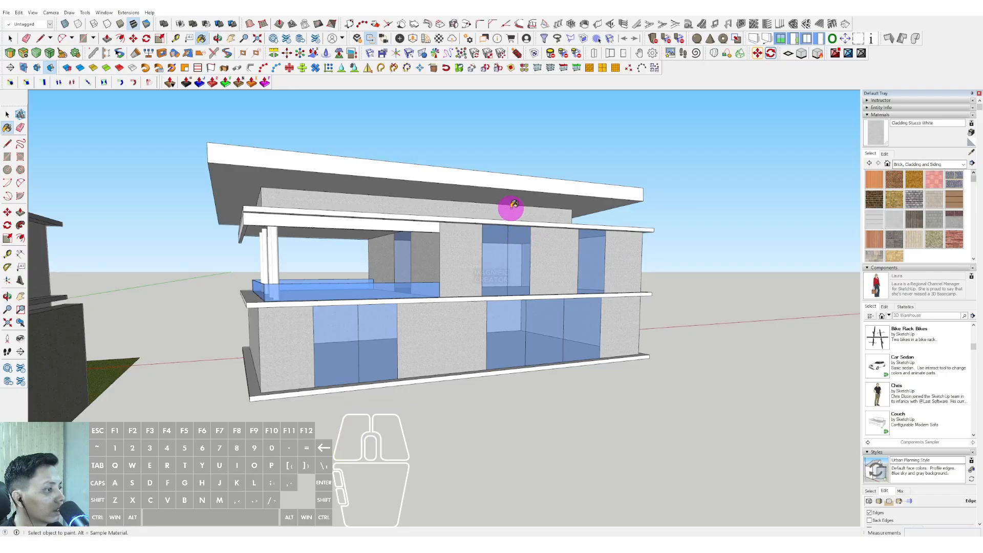
Step: Paint the sloped roof slab with the dark grey Color M06 from the Colors materials
click(964, 164)
click(910, 209)
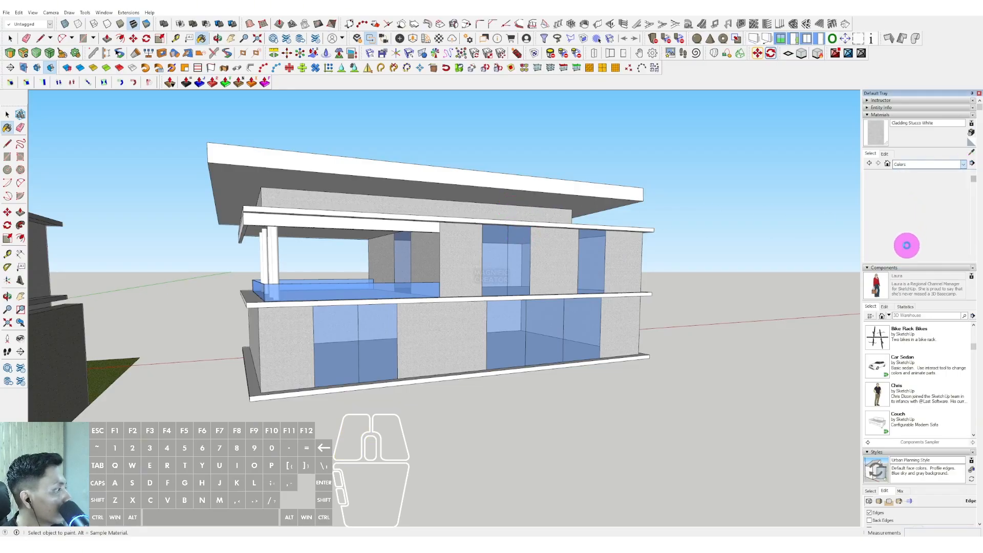
scroll(913, 211, down, 5)
click(918, 214)
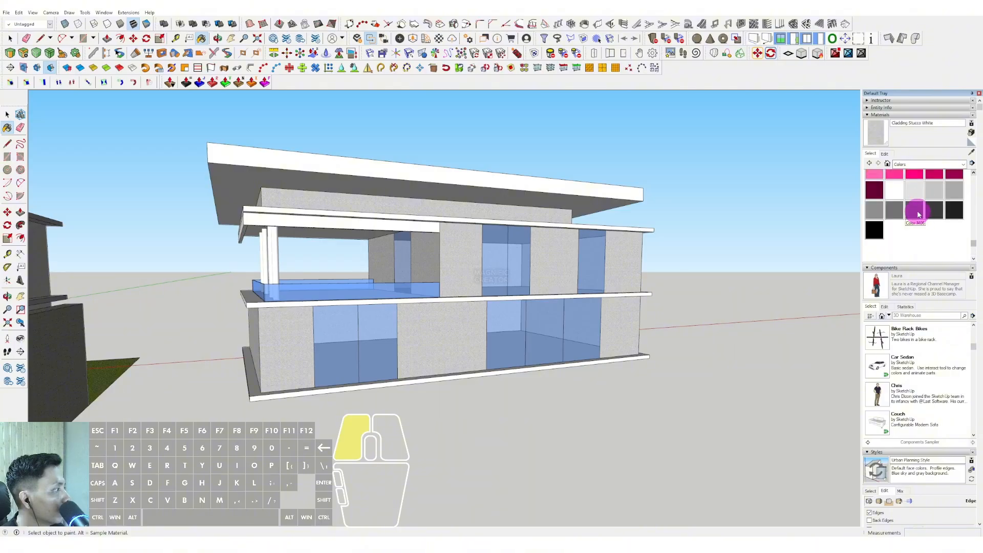
click(593, 197)
Step: Offset the roof's underside slightly inward from its edge, and offset the resulting inner face about 1750 further inward
middle_drag(593, 197, 506, 167)
scroll(259, 143, up, 2)
scroll(257, 143, up, 5)
key(space)
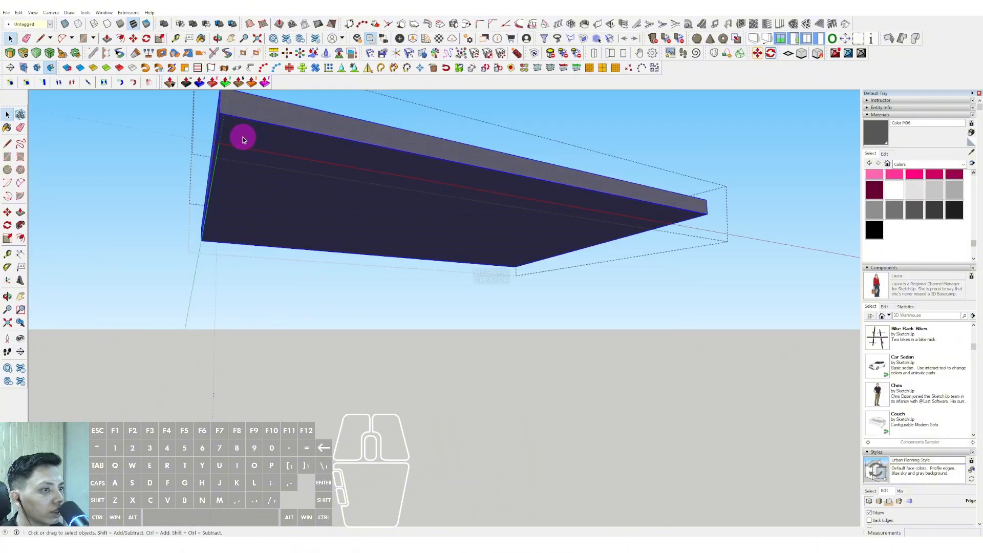
key(f)
click(238, 128)
click(301, 176)
key(space)
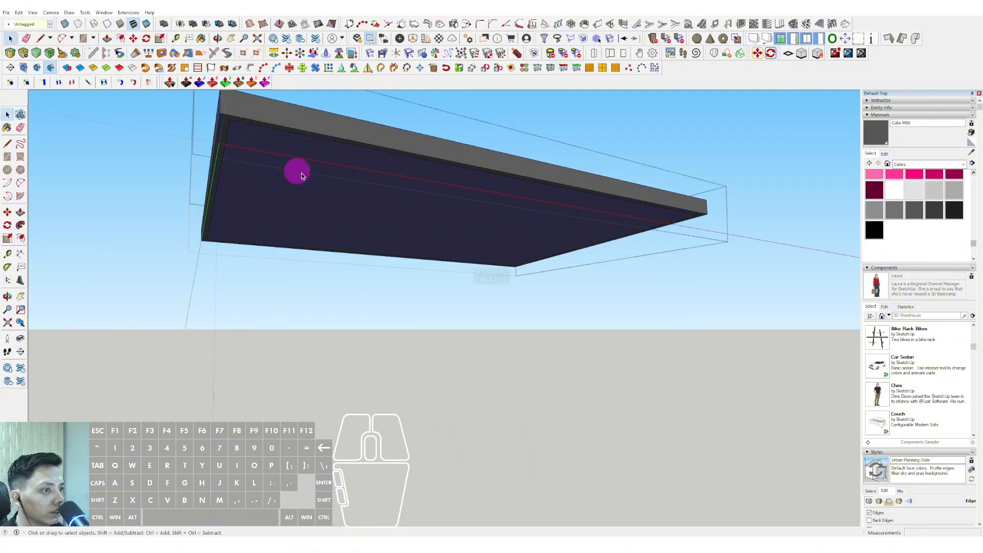
scroll(307, 156, down, 4)
scroll(275, 134, up, 2)
key(f)
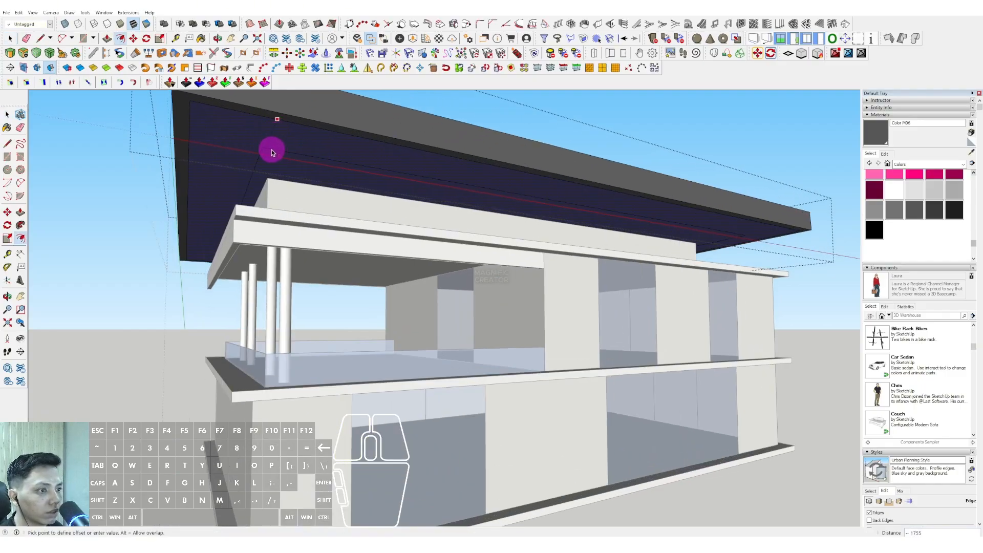
Step: Paint the wide ring on the roof's underside with Beadboard from Brick, Cladding and Siding, and close the roof group
click(963, 165)
click(922, 185)
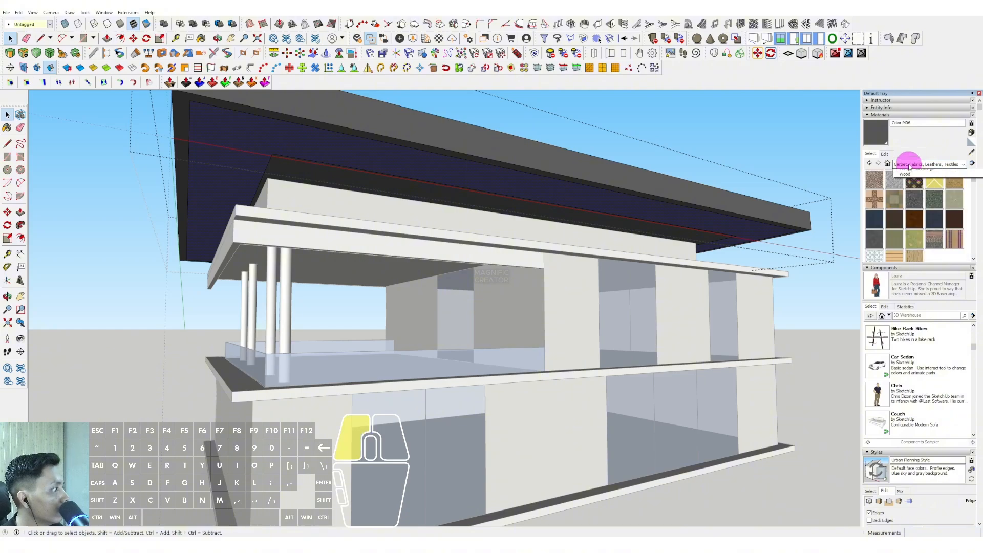
click(930, 165)
click(900, 198)
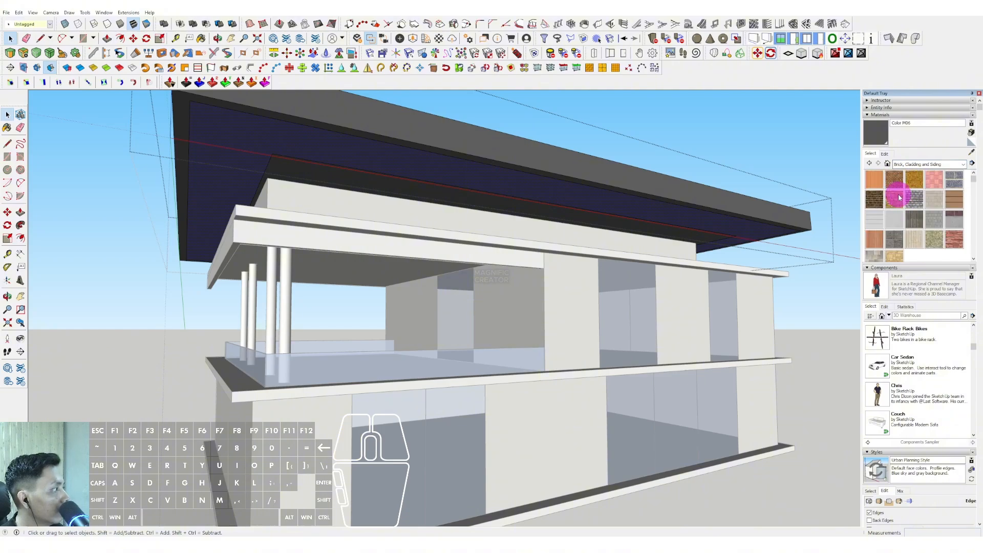
click(300, 146)
key(space)
scroll(647, 160, down, 2)
click(647, 160)
middle_drag(579, 253, 566, 267)
scroll(566, 268, down, 3)
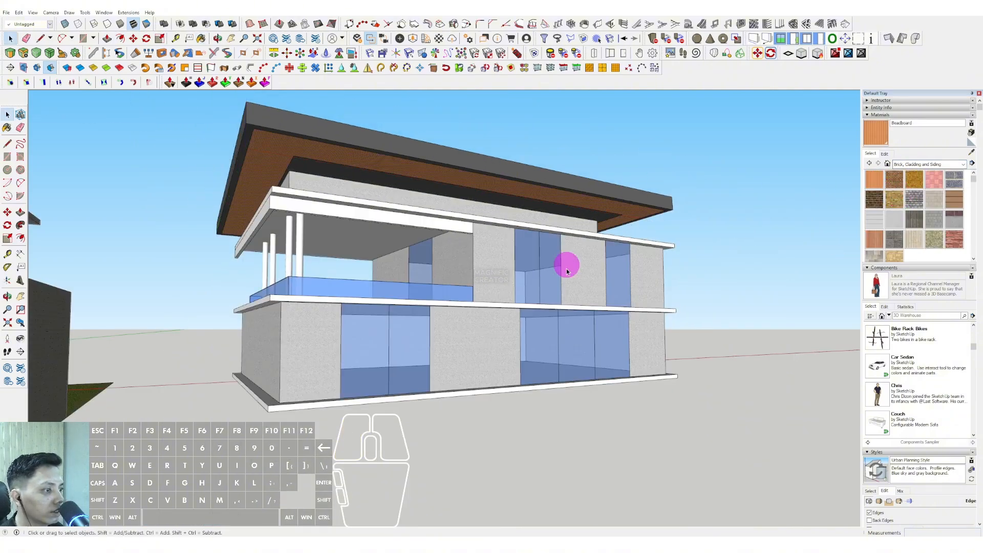
Step: Paint the four terrace columns with the dark grey Color M07 from the Colors materials
click(963, 170)
scroll(899, 208, up, 2)
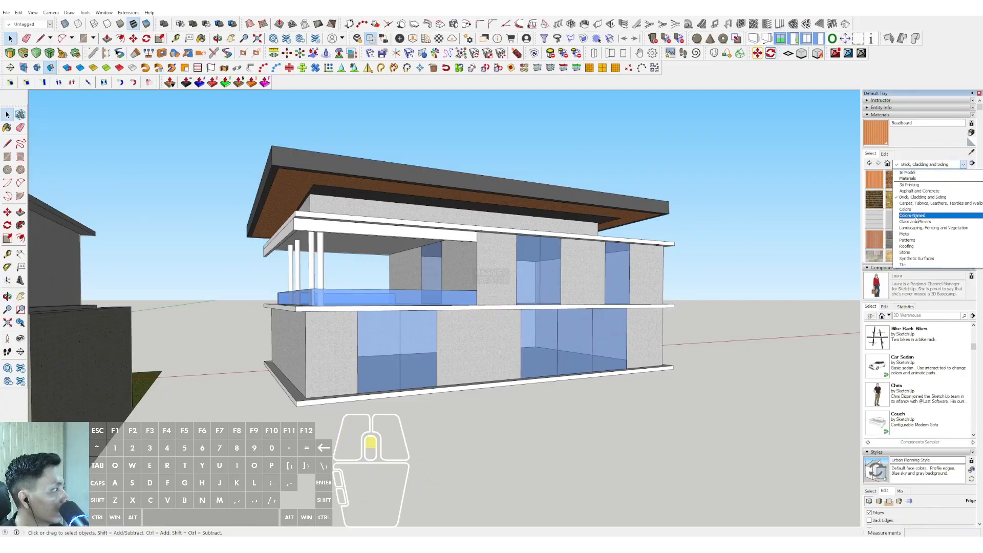
click(899, 208)
scroll(925, 213, down, 2)
scroll(924, 215, down, 5)
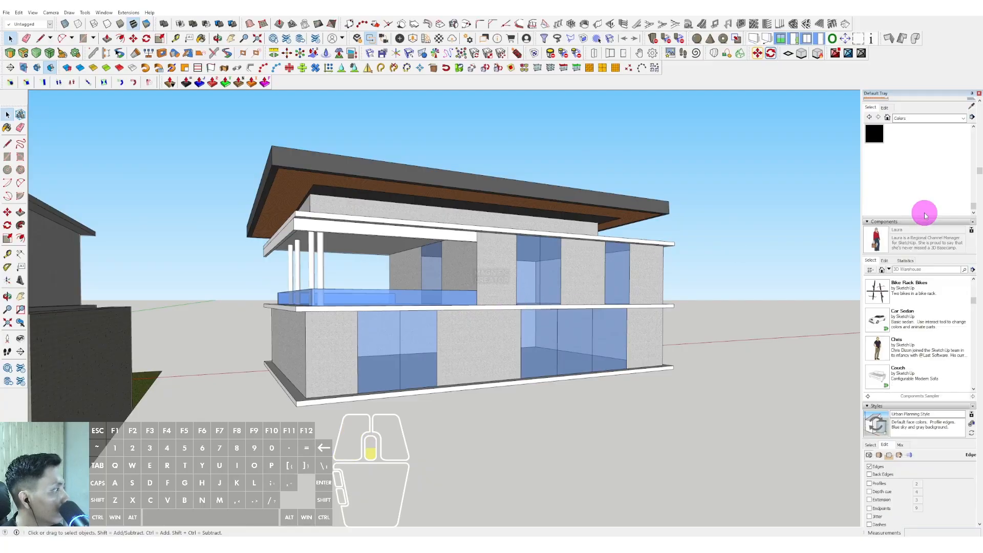
scroll(325, 252, up, 3)
click(325, 249)
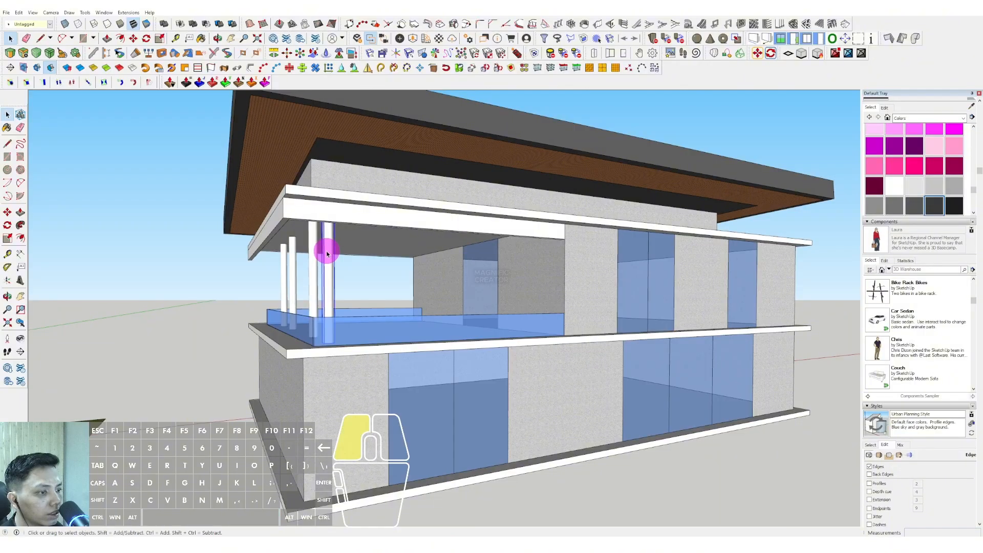
key(space)
click(364, 281)
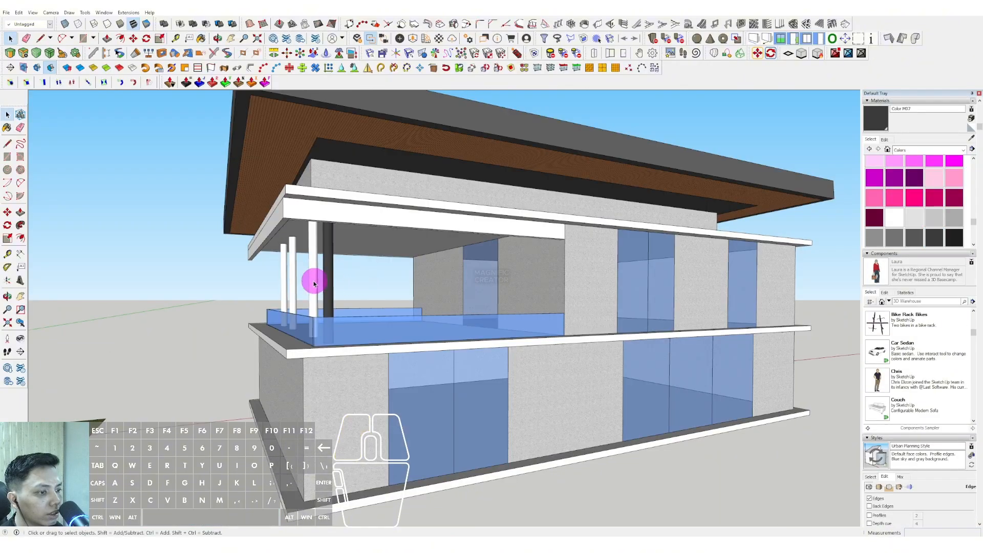
scroll(314, 282, up, 2)
key(b)
click(314, 260)
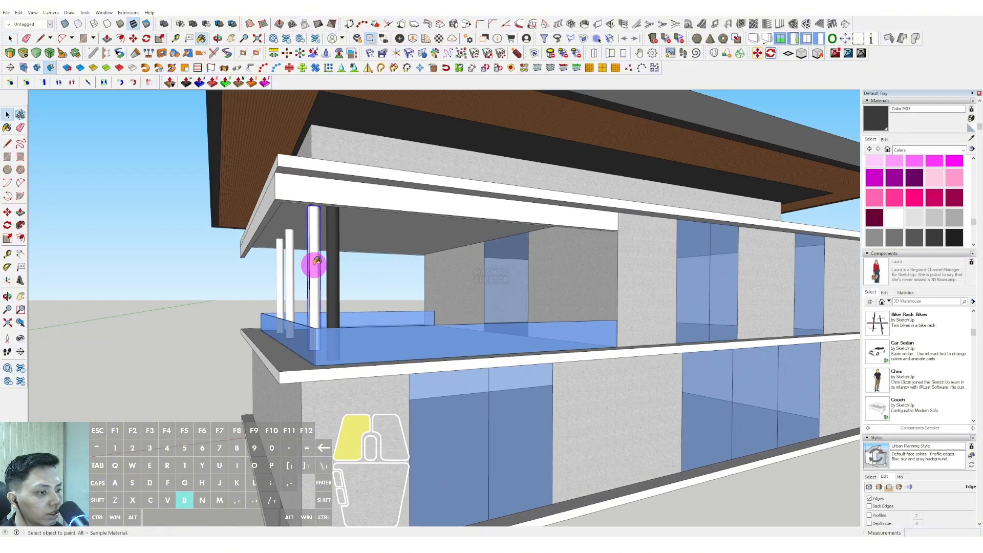
click(282, 270)
key(space)
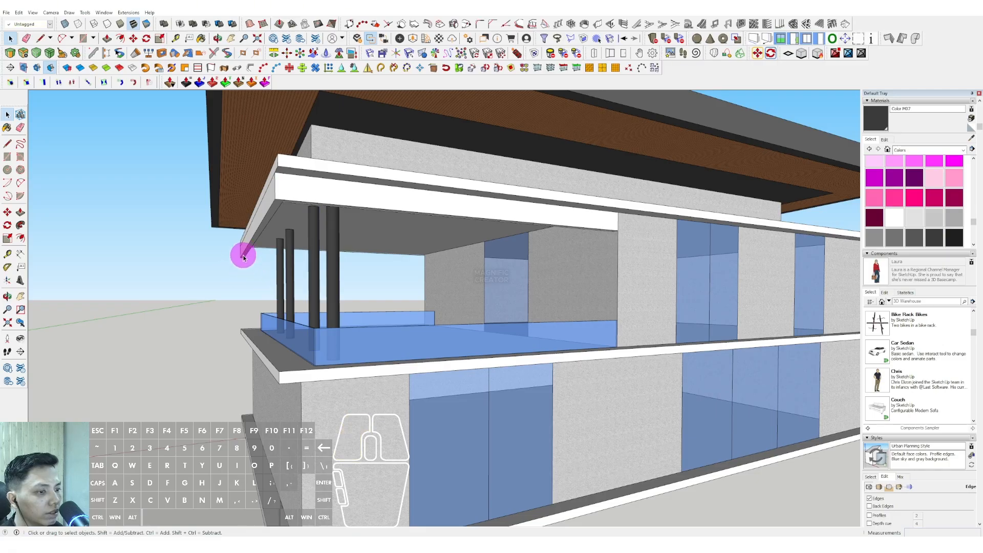
scroll(243, 257, up, 3)
key(r)
key(space)
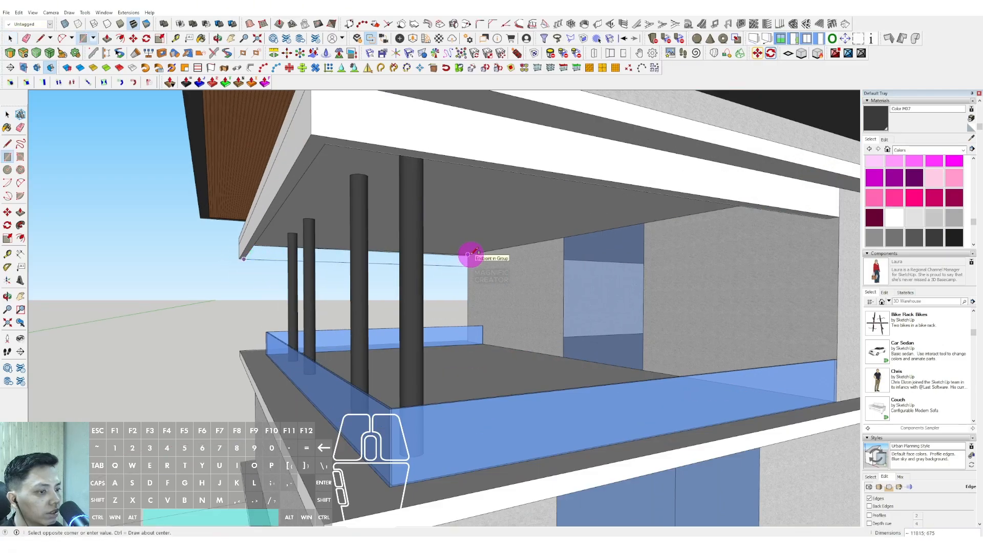
middle_drag(320, 210, 163, 212)
scroll(357, 249, down, 3)
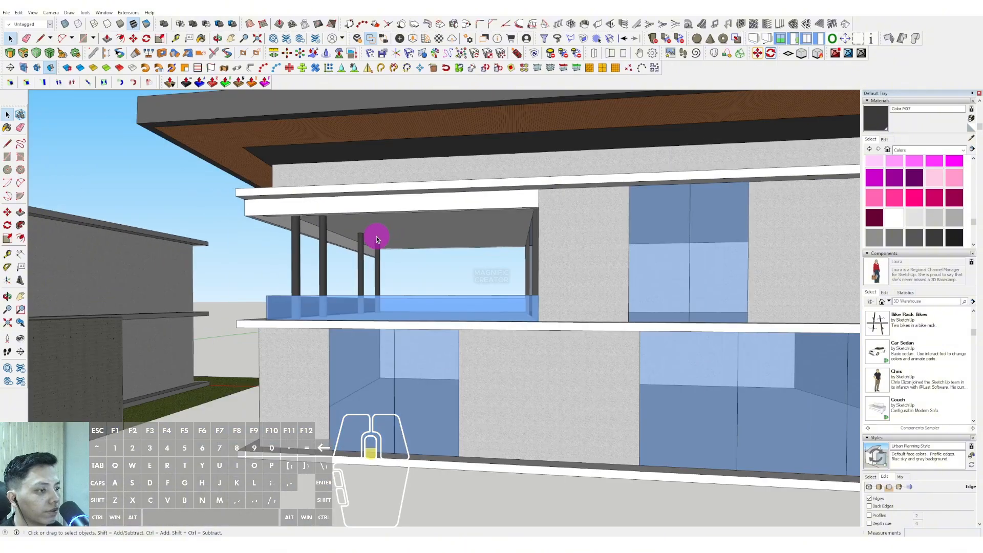
middle_drag(352, 233, 453, 346)
scroll(453, 345, down, 3)
scroll(496, 332, up, 10)
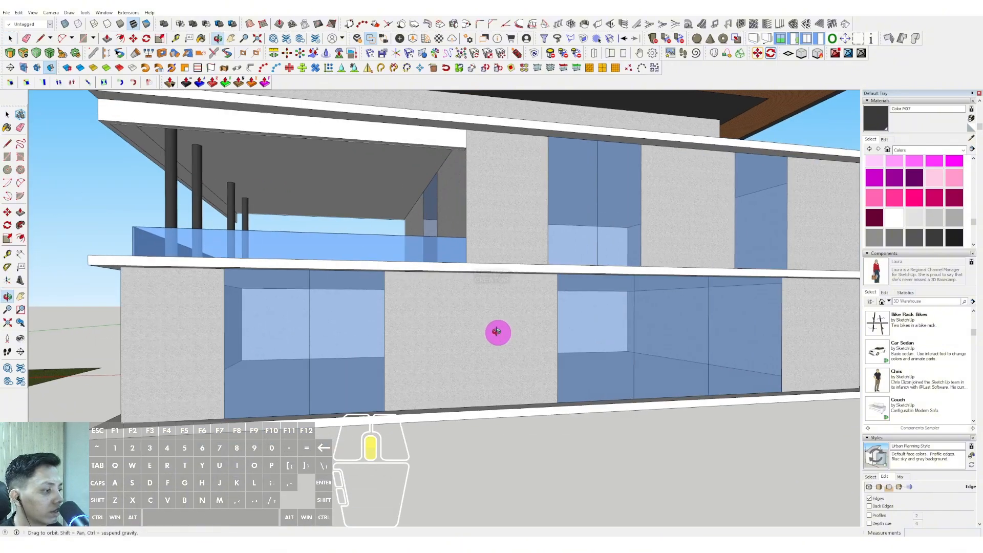
Step: Draw a narrow vertical rectangle on the front facade from base slab to upper slab, extrude it outward as a fin, and group it
key(r)
click(531, 423)
scroll(509, 346, down, 3)
scroll(517, 144, up, 2)
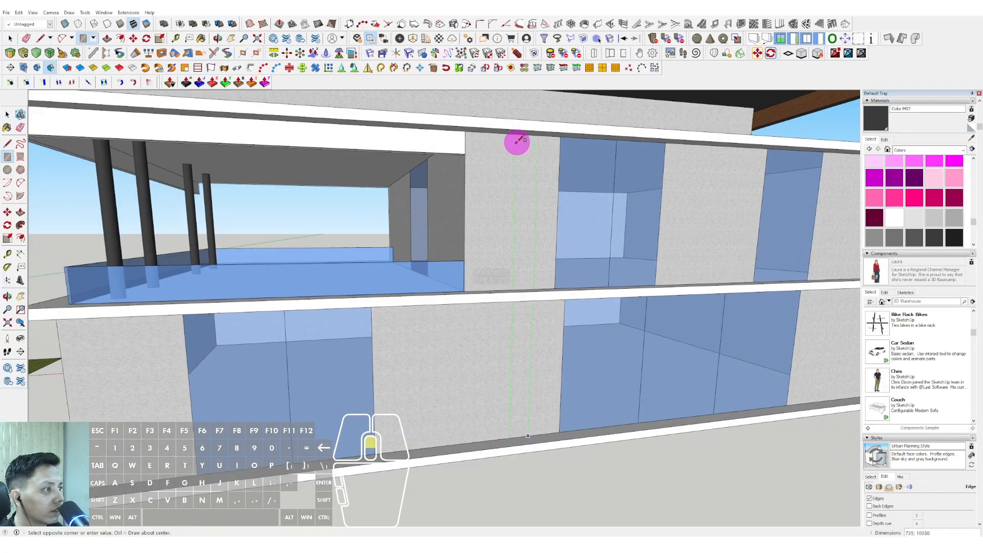
click(524, 134)
key(space)
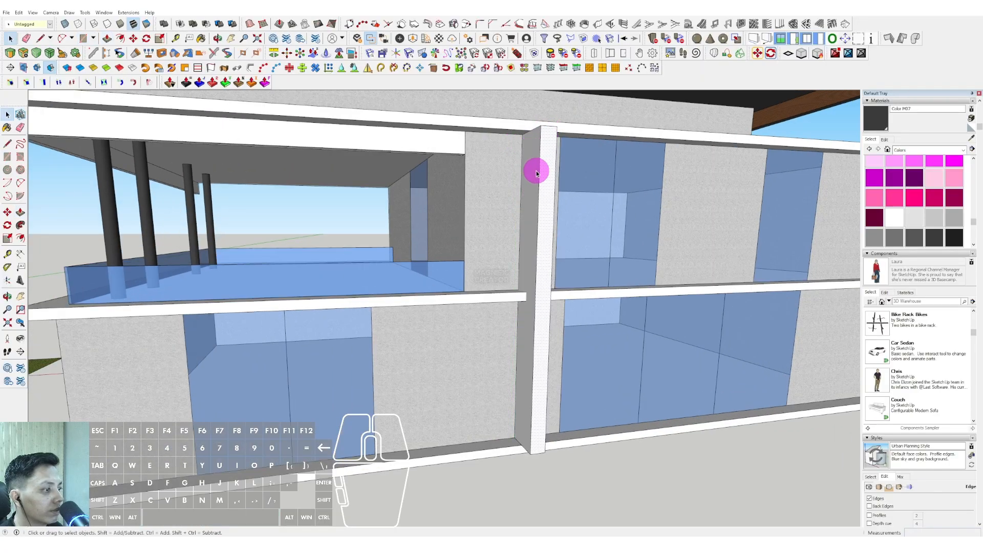
key(shift+w)
Step: Open the fin group, push its top face up to the underside of the sloped roof, and close the group
scroll(518, 231, down, 4)
scroll(527, 204, up, 2)
double_click(531, 193)
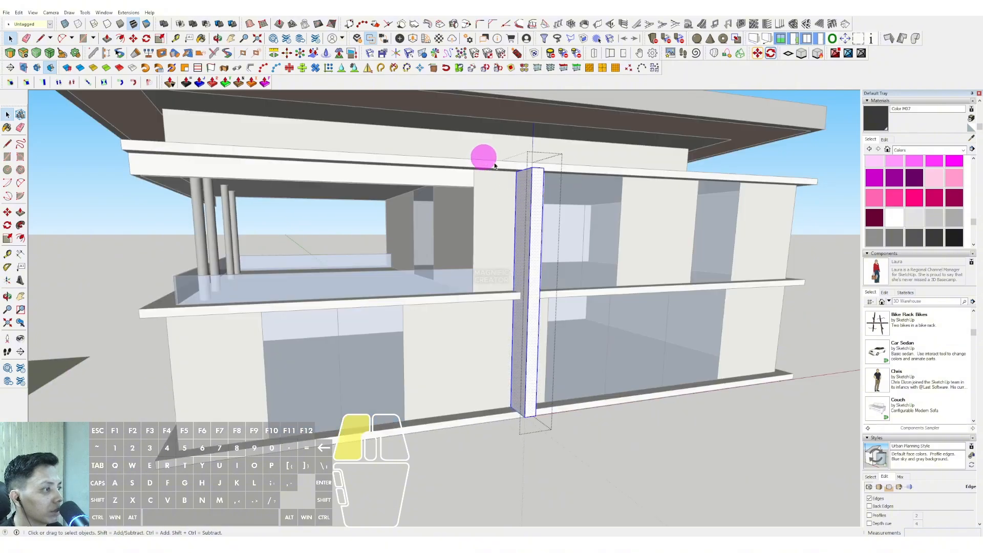
key(p)
click(551, 139)
scroll(529, 187, down, 3)
key(space)
click(795, 189)
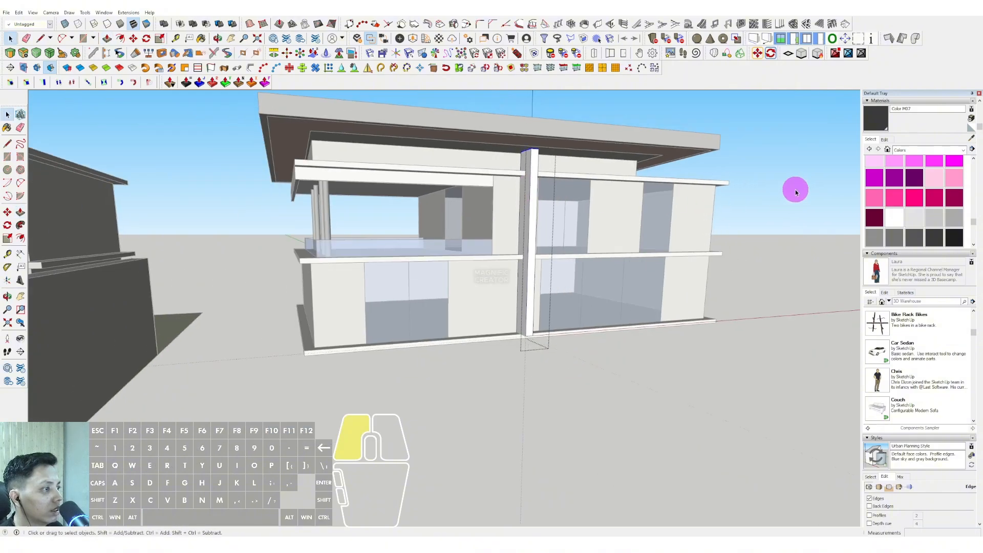
Step: Paint the vertical fin with the grey Color M04 from the Colors materials
scroll(606, 156, up, 2)
middle_drag(543, 252, 539, 235)
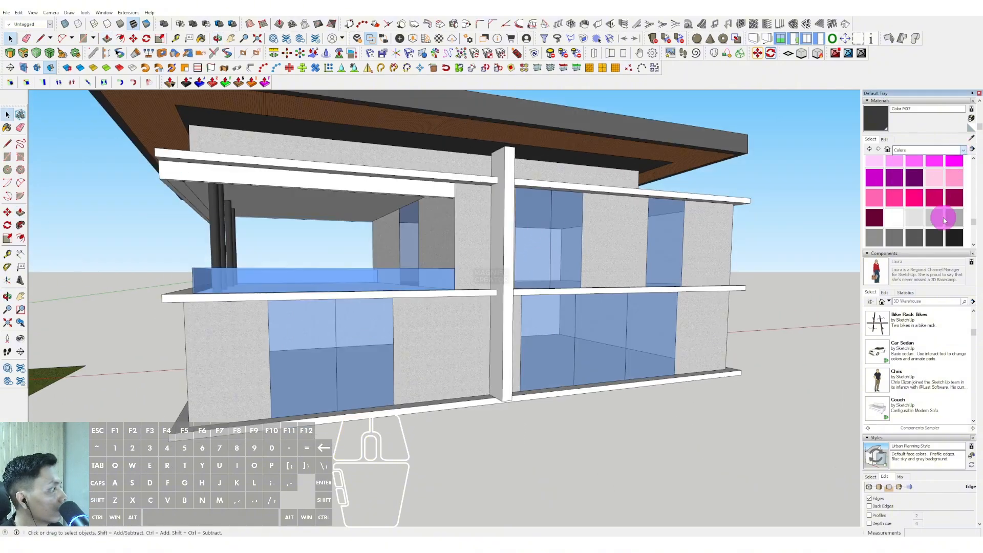
click(880, 244)
click(496, 225)
Step: Copy the vertical fin about 1180 along the facade toward the terrace to form a pair
scroll(489, 270, up, 4)
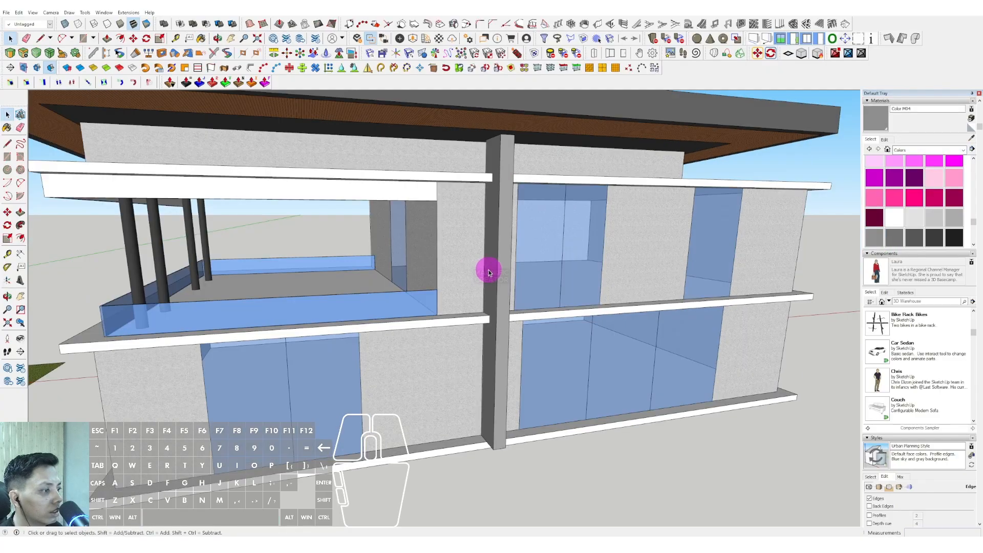
key(m)
ctrl+click(492, 267)
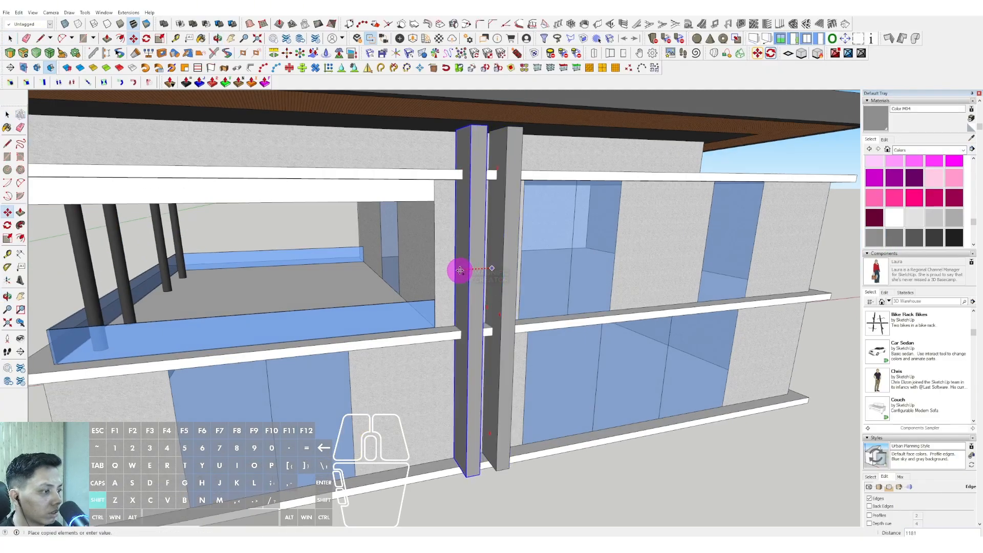
click(457, 270)
scroll(463, 272, down, 2)
scroll(541, 267, down, 1)
Step: Copy the fin about 10350 along the facade and add two more copies beside it to form a group of three
shift+middle_drag(663, 252, 566, 246)
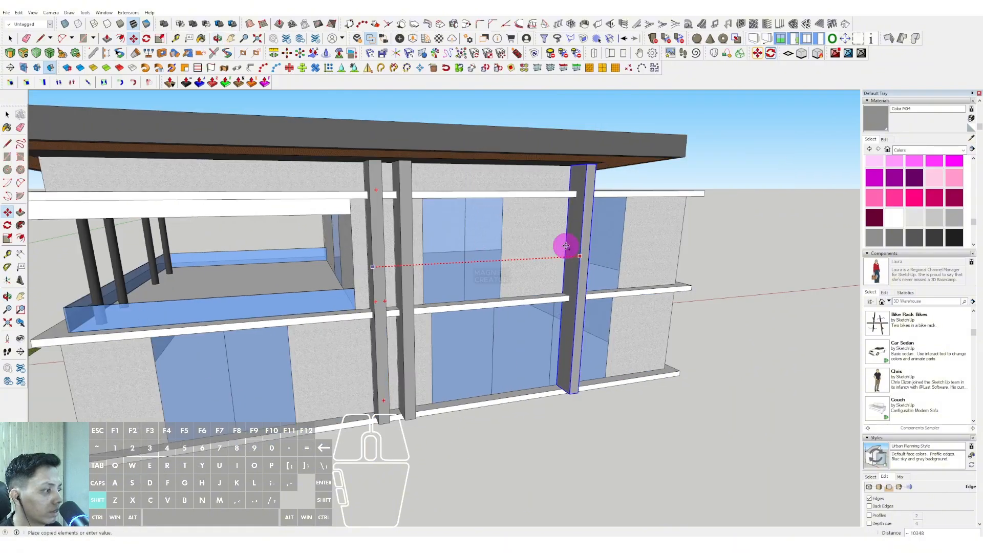
click(566, 245)
key(ctrl)
click(564, 245)
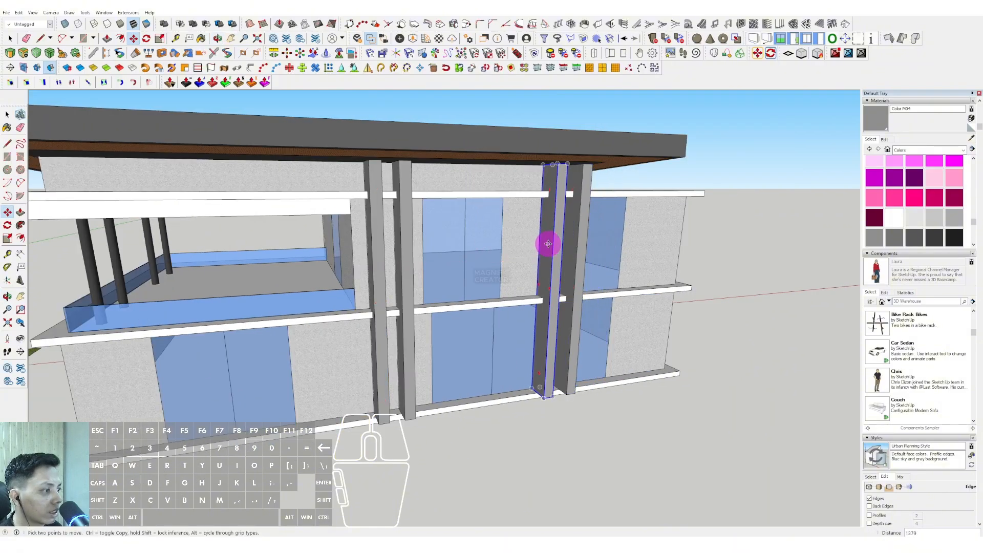
key(shift)
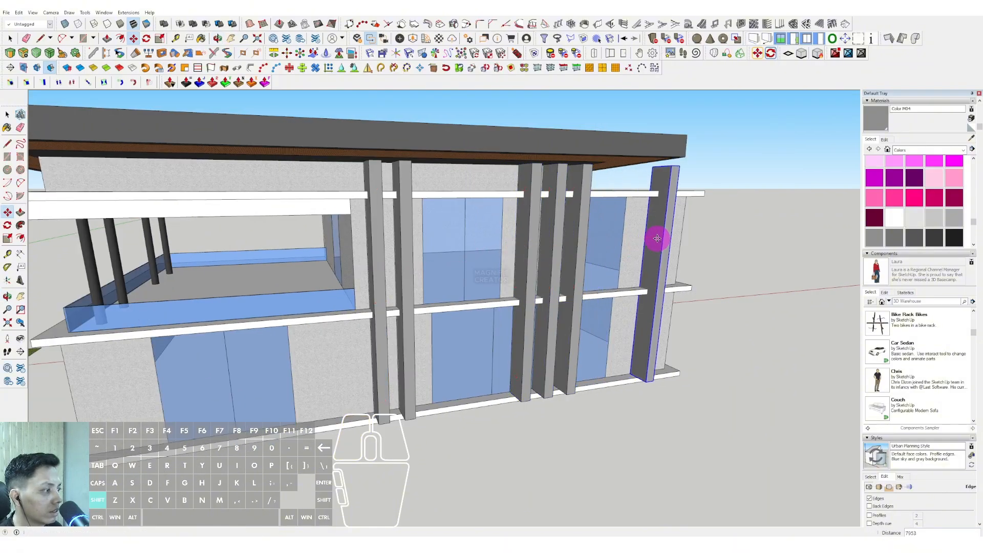
Step: Copy the fin toward the far end of the facade and place another copy next to it as a second pair
click(654, 234)
middle_drag(653, 235, 583, 256)
scroll(640, 233, up, 5)
key(space)
scroll(624, 240, down, 4)
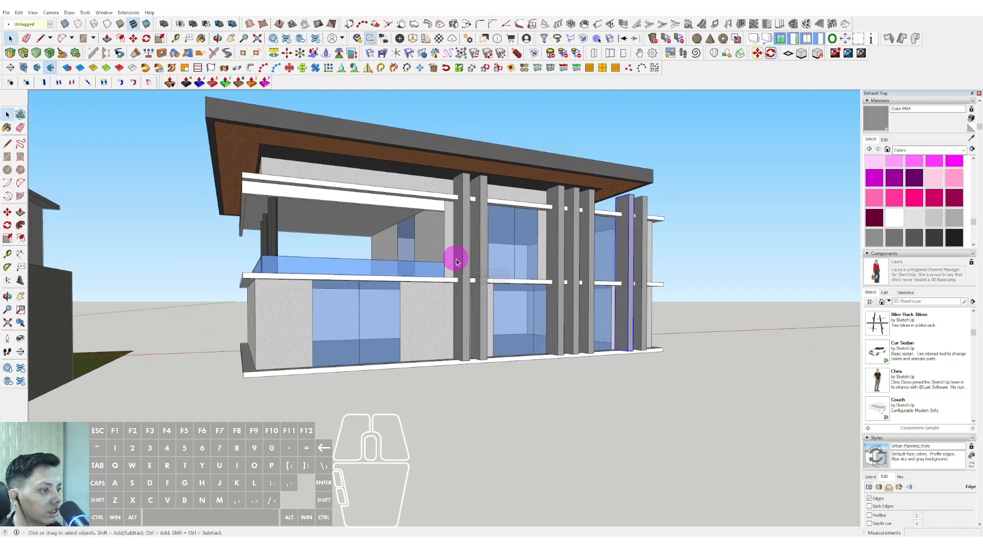
Step: Select the first pair of fins and copy it along the facade to the outer end of the terrace
middle_drag(456, 259, 489, 305)
scroll(499, 328, up, 1)
click(506, 333)
shift+click(521, 353)
middle_drag(518, 342, 497, 347)
key(m)
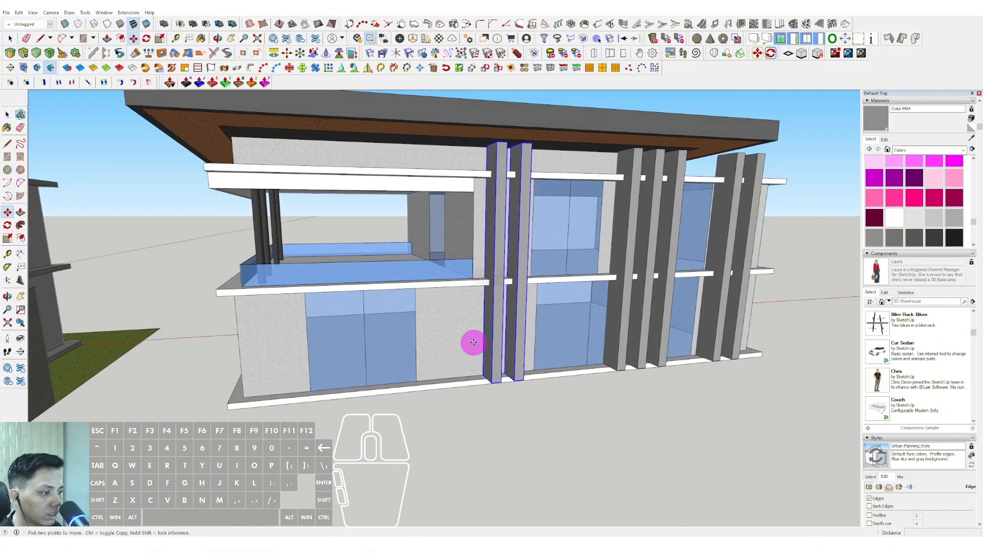
click(474, 332)
key(ctrl)
key(shift)
scroll(437, 331, down, 2)
shift+click(298, 333)
key(space)
scroll(446, 286, down, 2)
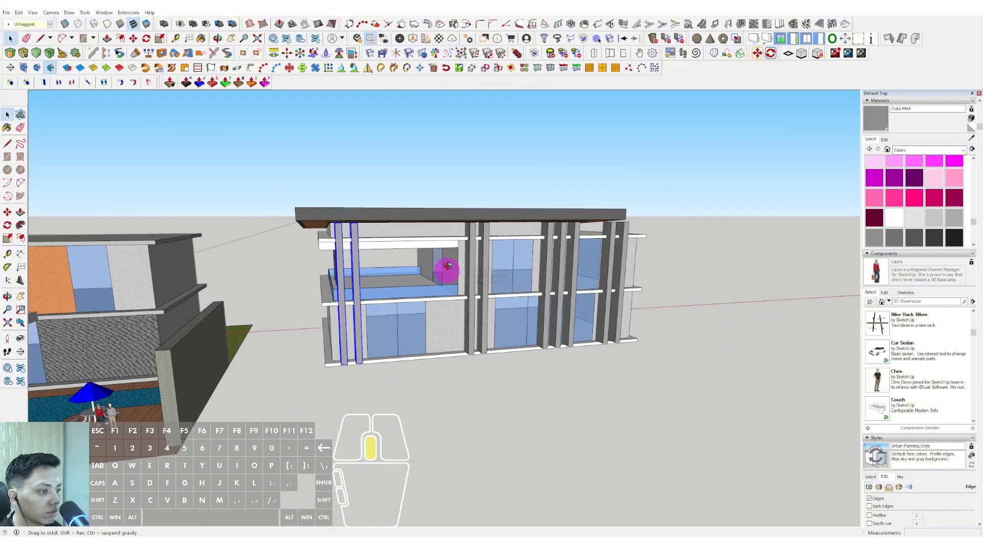
Step: Paint the projecting upper slab and the middle floor slab with the dark grey Color M06
middle_drag(446, 272, 451, 248)
scroll(456, 308, up, 3)
middle_drag(456, 308, 463, 300)
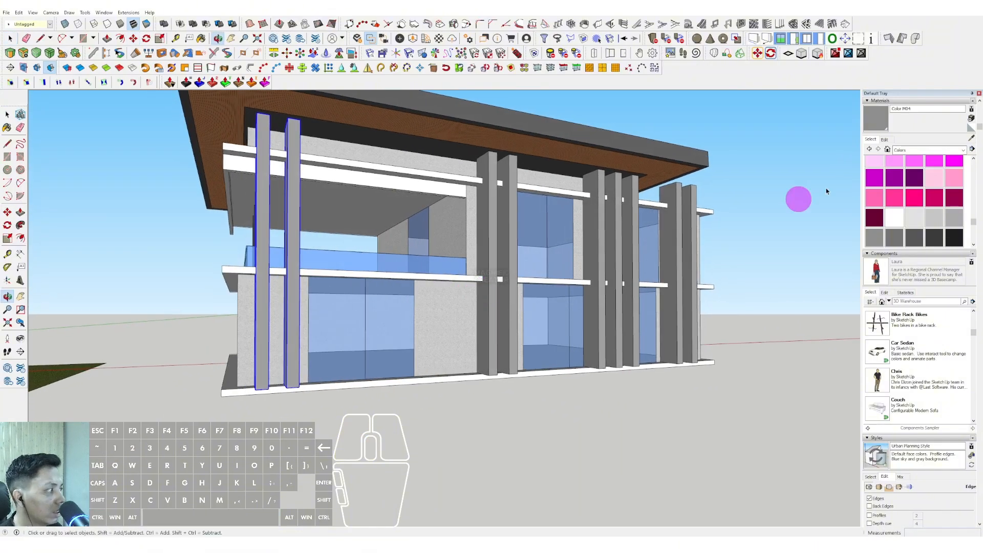
click(914, 237)
scroll(551, 190, up, 3)
click(551, 189)
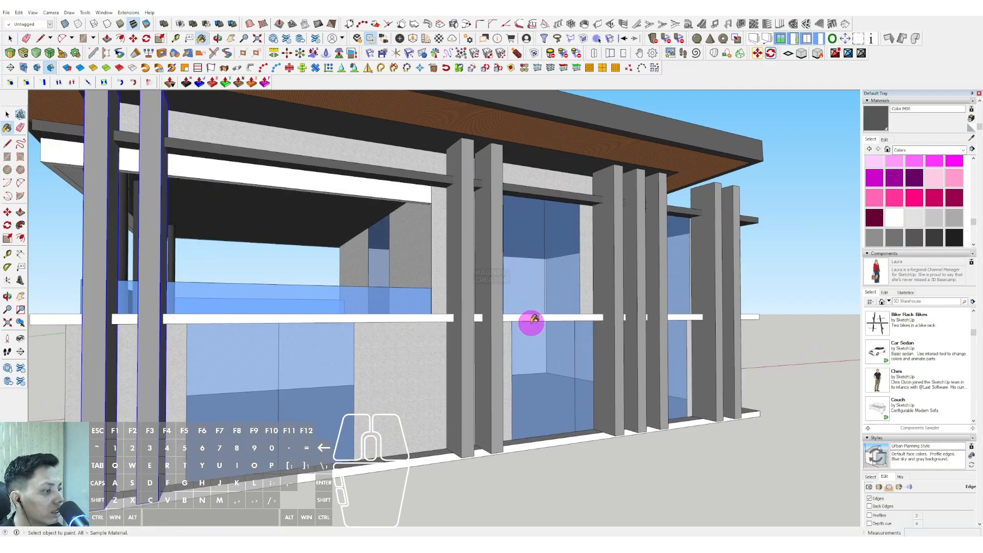
click(529, 319)
scroll(420, 256, down, 3)
key(space)
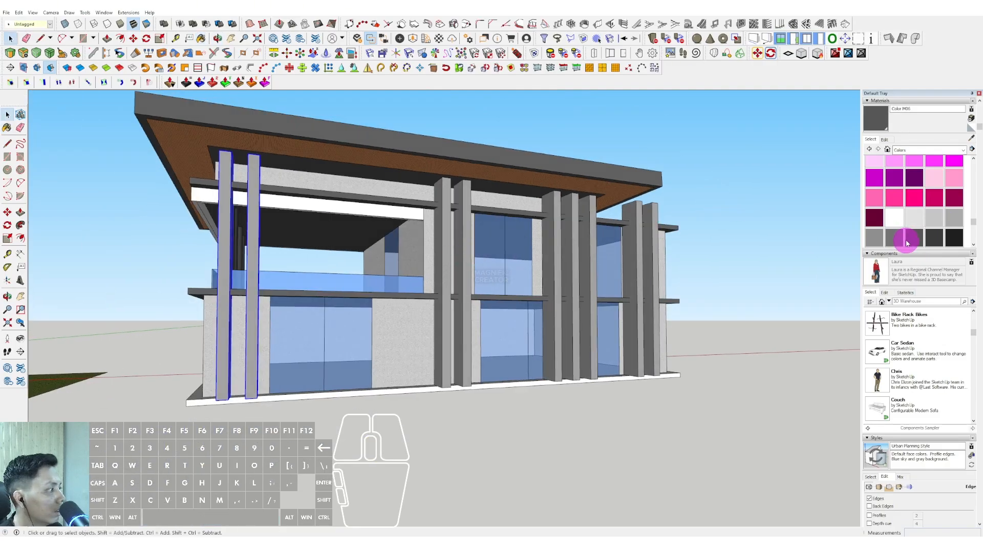
Step: Paint the white beam above the terrace with Color M06 and clear the selection
click(907, 243)
click(333, 206)
scroll(359, 219, down, 1)
key(space)
click(640, 126)
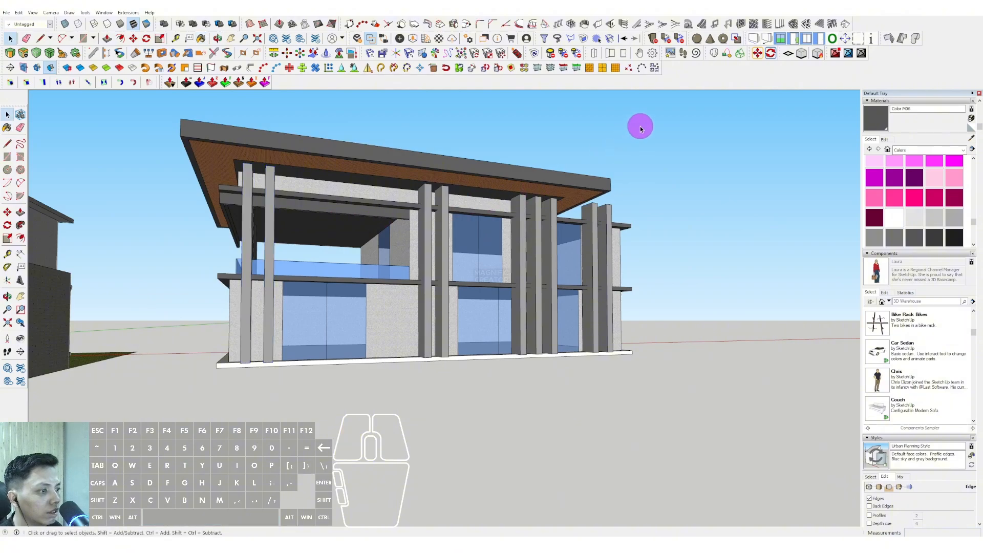
Step: Paint the building's base slab with the dark grey Color M06
scroll(454, 230, up, 2)
mouse_move(454, 230)
middle_down()
mouse_move(443, 281)
mouse_move(395, 318)
middle_up()
scroll(372, 320, down, 2)
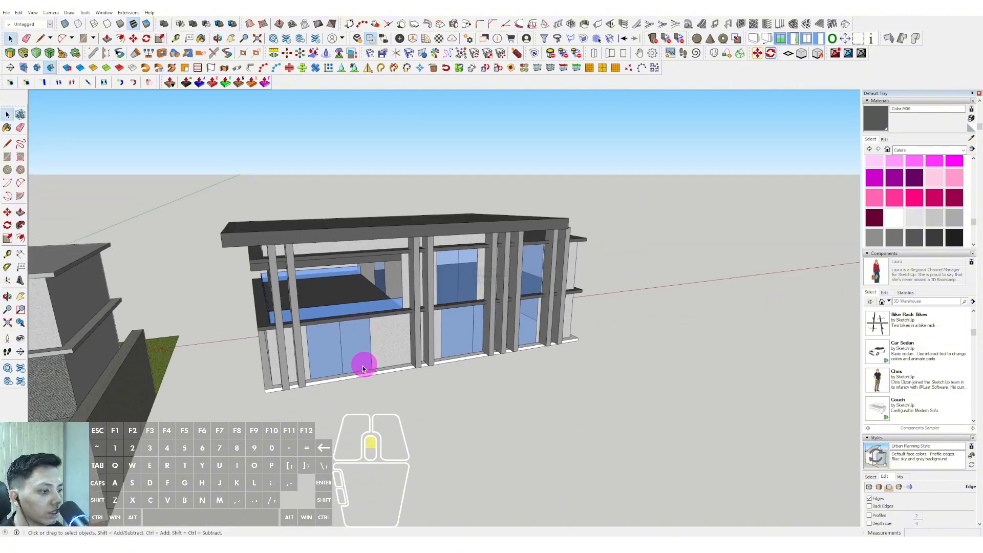
scroll(362, 362, up, 3)
click(364, 382)
key(b)
click(378, 375)
scroll(381, 372, down, 3)
middle_drag(346, 362, 275, 344)
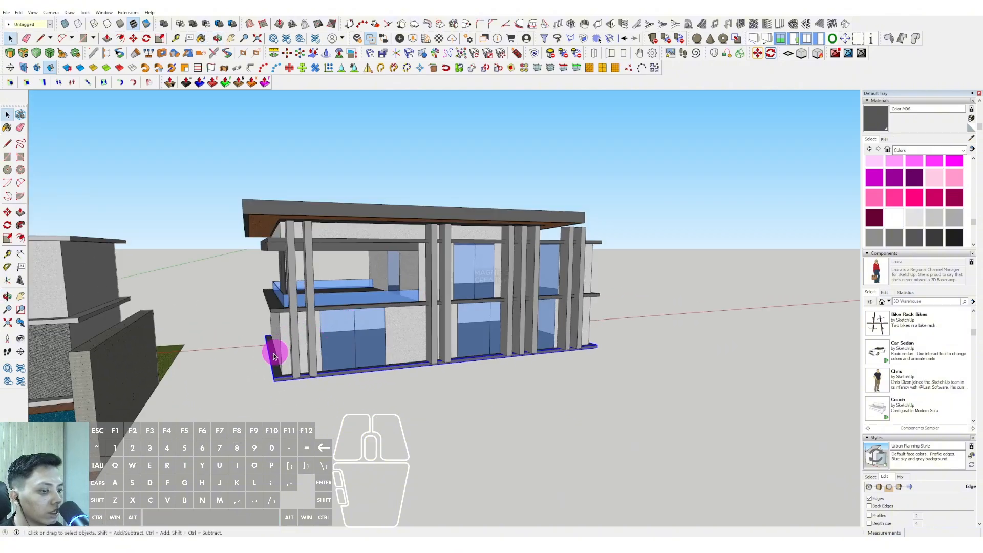
Step: Draw a large ground rectangle extending around and in front of the building, and select its face
scroll(355, 386, down, 2)
middle_drag(400, 407, 410, 410)
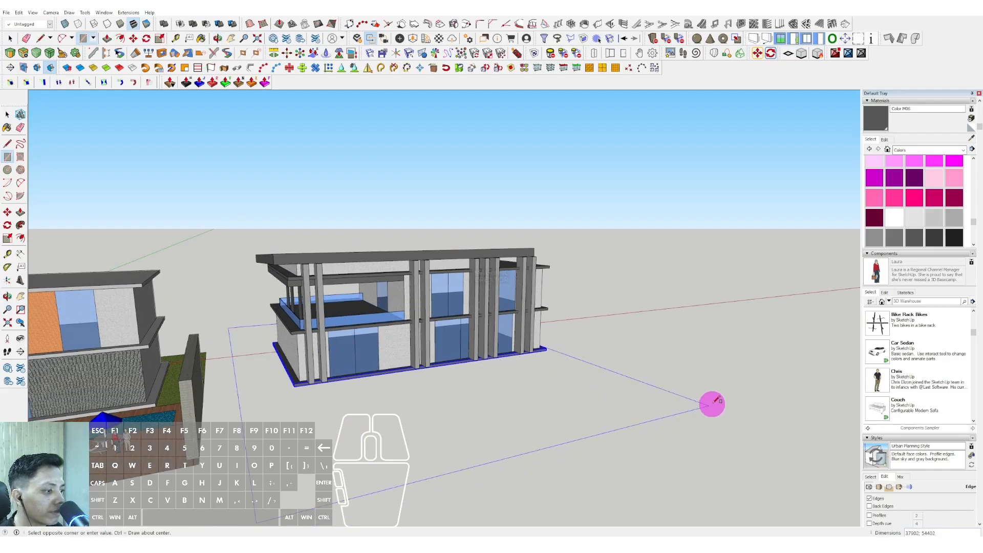
click(711, 364)
key(space)
scroll(560, 364, up, 1)
scroll(619, 336, up, 3)
click(619, 336)
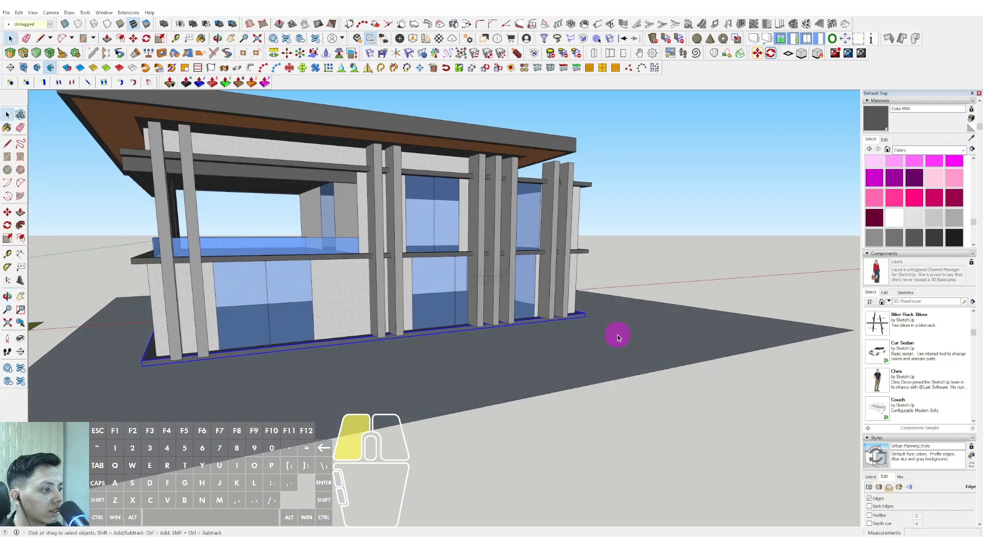
mouse_move(588, 334)
middle_down()
mouse_move(635, 313)
mouse_move(599, 320)
middle_up()
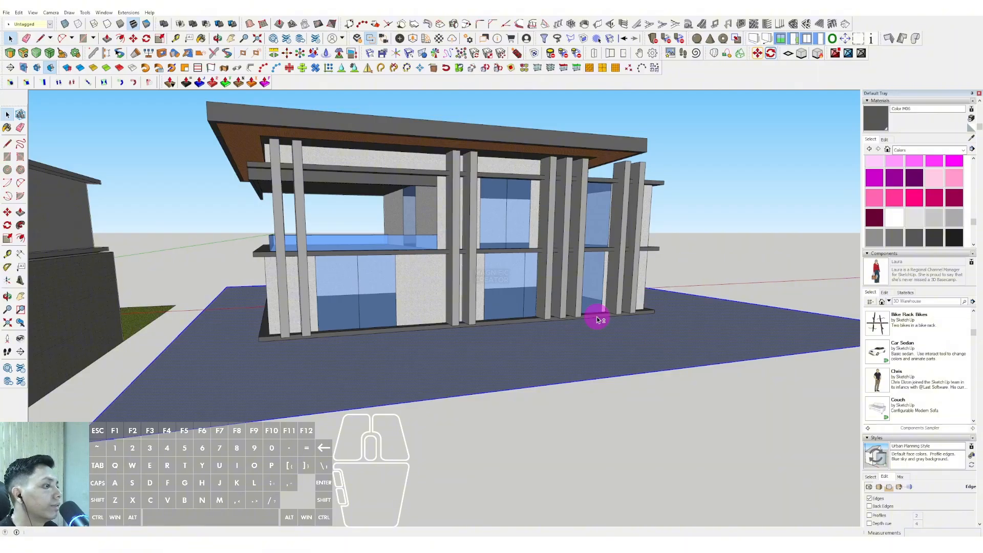
Step: Draw a pool rectangle about 26100 by 8700 on the ground in front of the building
middle_drag(553, 348, 461, 381)
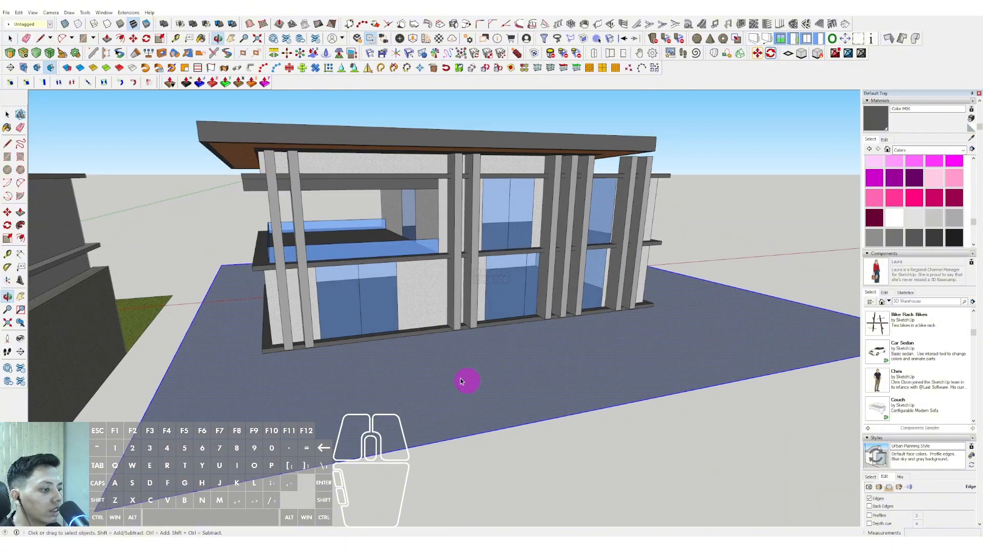
click(360, 356)
click(793, 351)
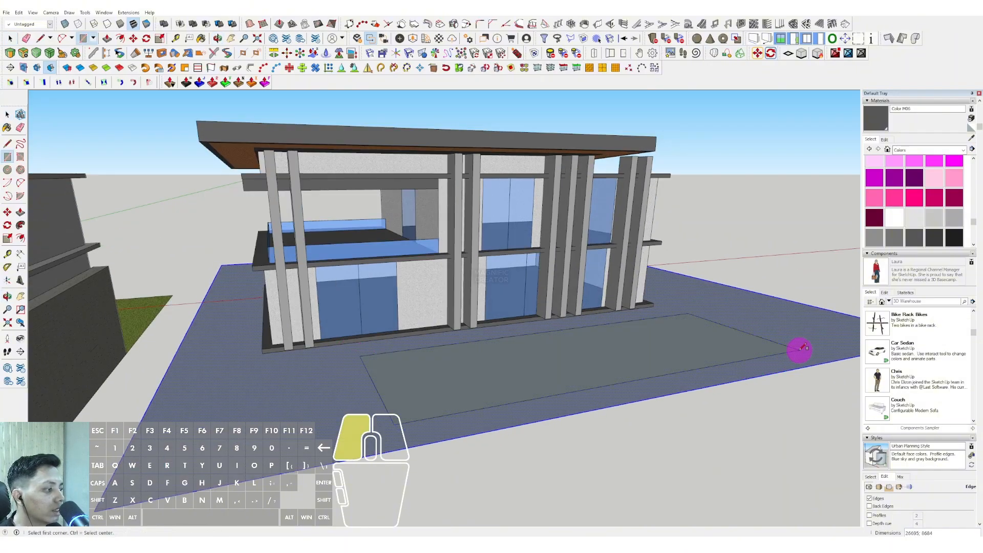
scroll(555, 357, up, 3)
key(space)
Step: Paint the pool rectangle with Water Dark Blue from the Water materials
click(963, 150)
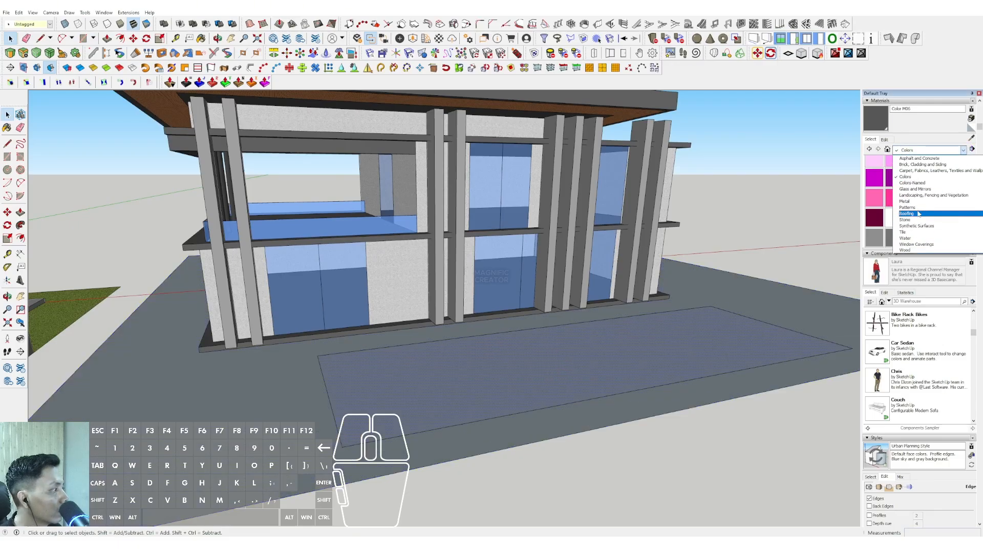
click(905, 238)
click(895, 165)
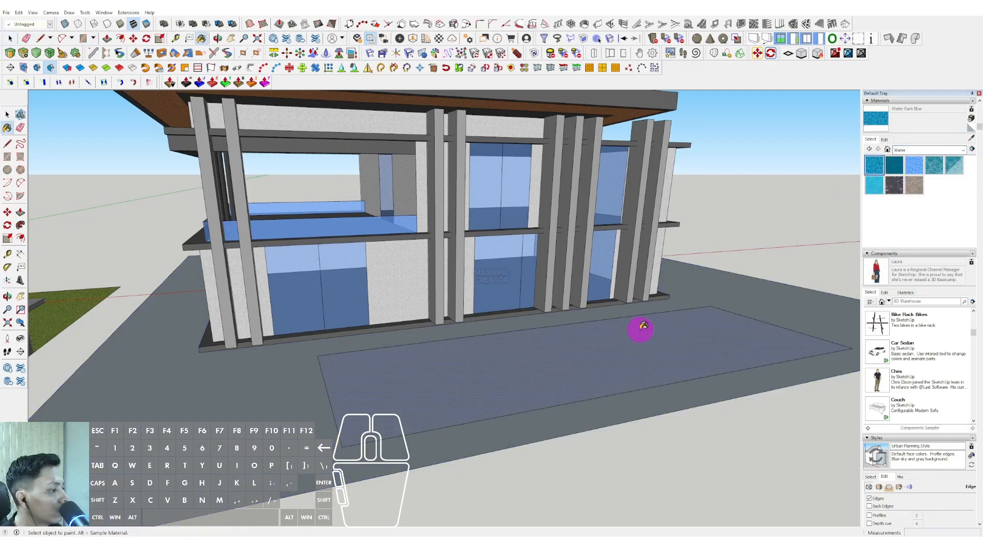
scroll(635, 333, up, 2)
click(629, 338)
scroll(630, 335, down, 3)
Step: Round the pool's near corner on the terrace side with an arc between its two edges
scroll(476, 364, up, 2)
key(a)
click(434, 354)
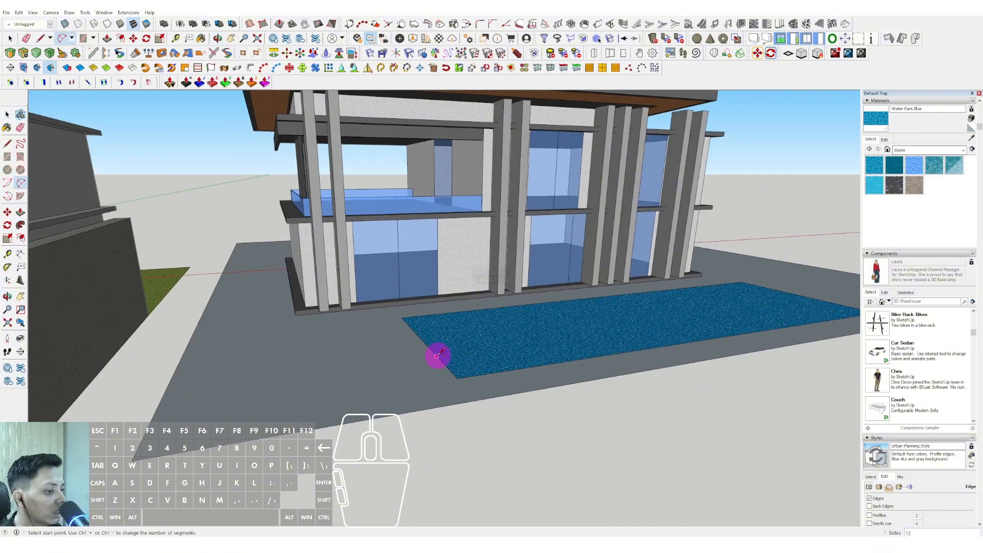
click(521, 367)
key(space)
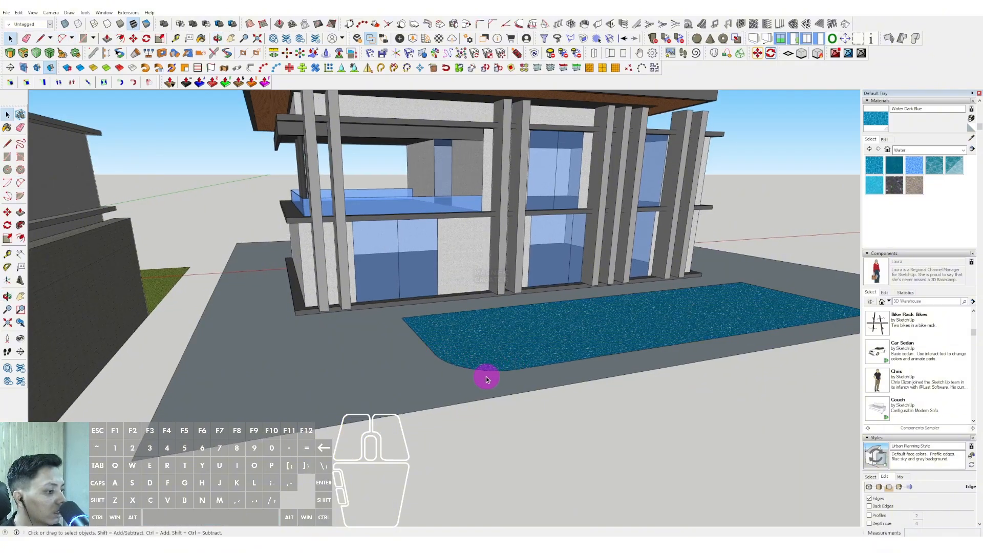
scroll(487, 376, down, 2)
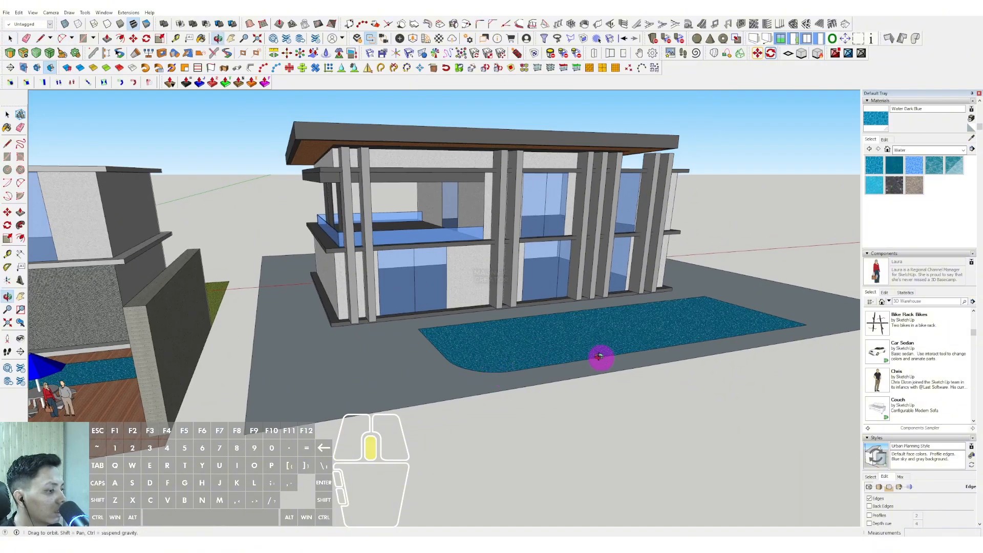
Step: Draw lines from the building base to the pool and from the pool's front edge outward to outline a deck area
middle_drag(379, 367, 428, 380)
click(385, 376)
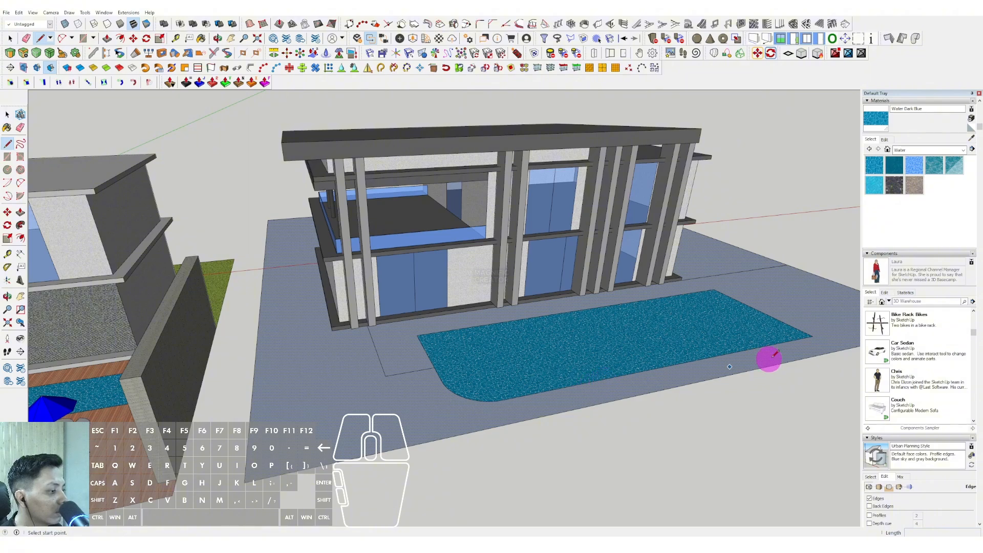
shift+middle_drag(769, 358, 648, 357)
key(space)
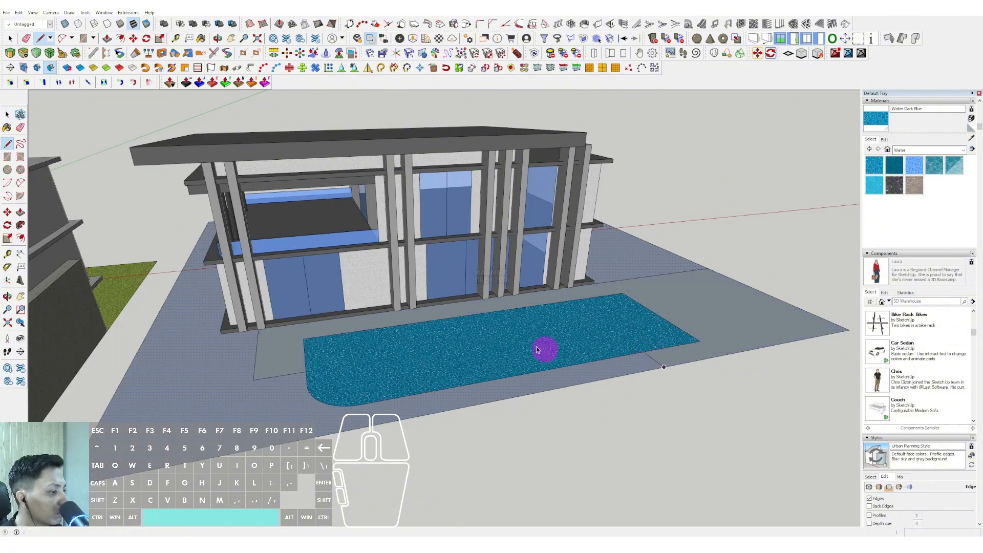
Step: Paint the deck area around the pool with Beadboard from the Brick, Cladding and Siding materials
scroll(542, 346, up, 3)
click(959, 150)
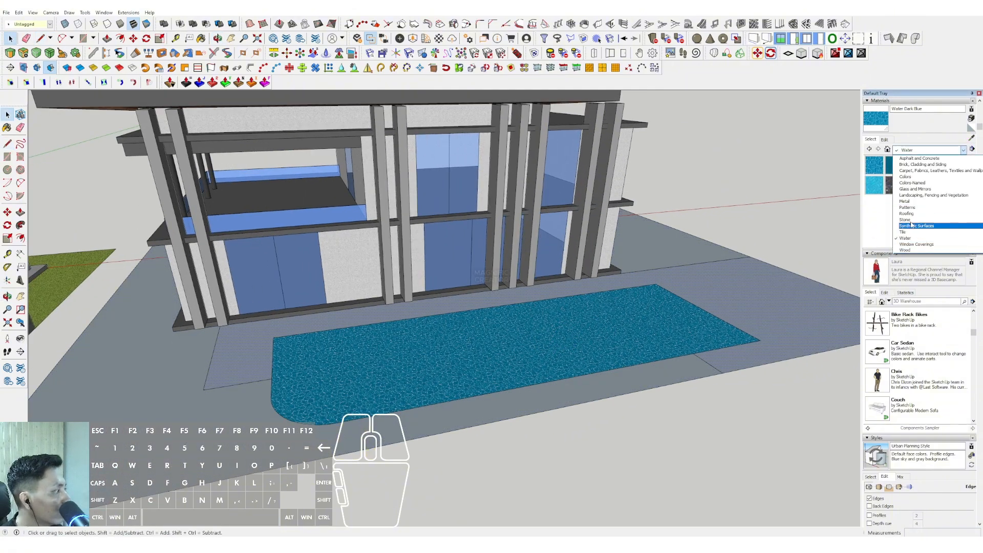
scroll(912, 190, up, 1)
click(922, 183)
click(874, 164)
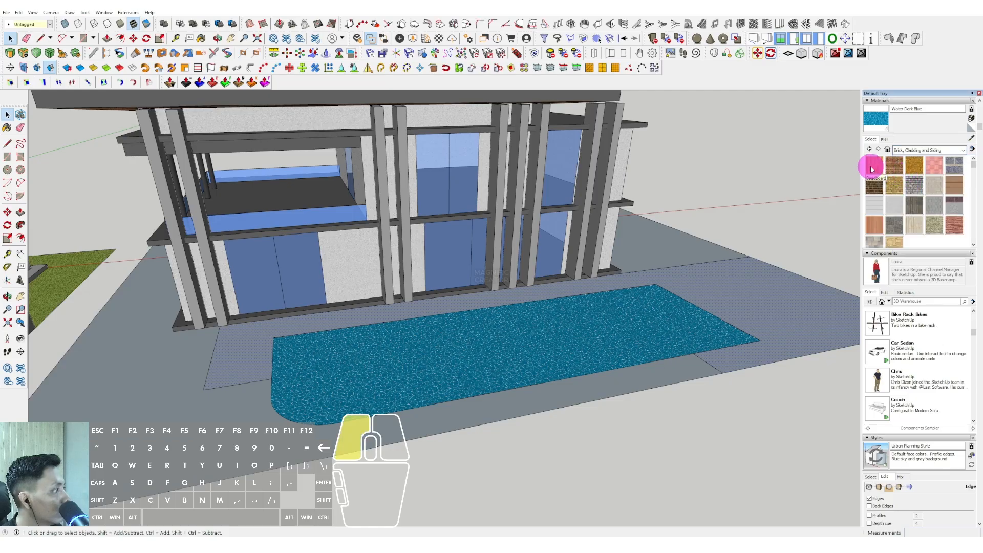
click(713, 286)
middle_drag(713, 285, 404, 325)
key(space)
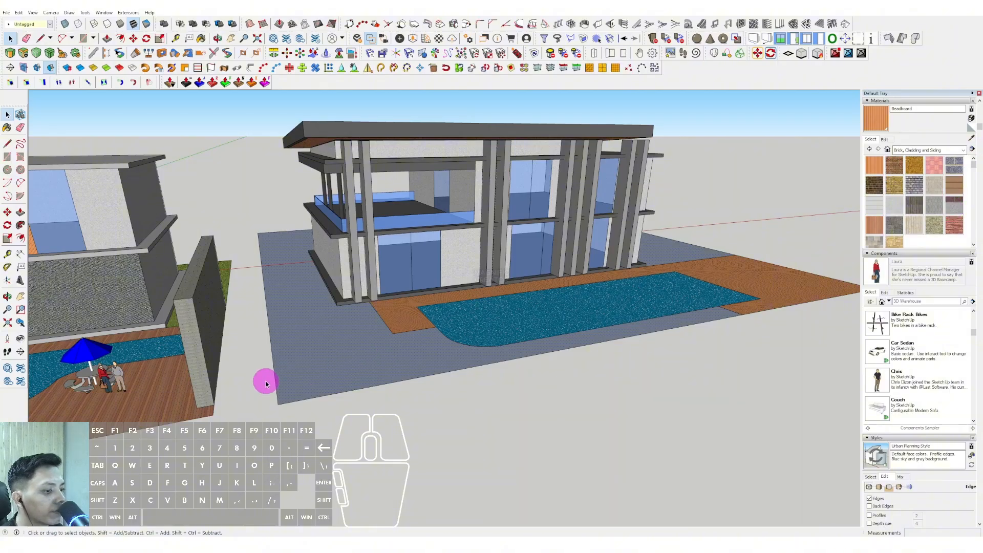
Step: Paint the ground area around the pool and second building with Cladding Stucco White
click(893, 209)
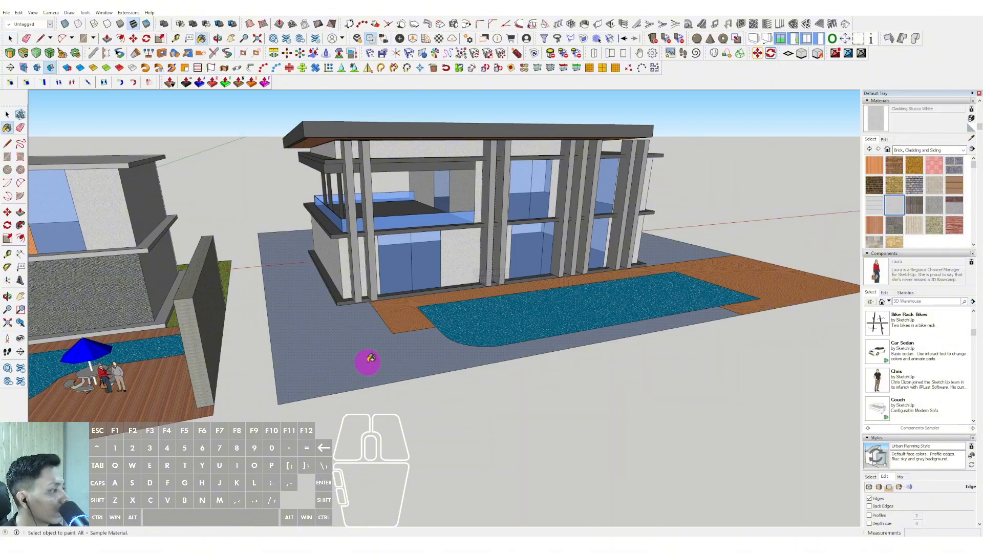
click(369, 359)
middle_drag(374, 351, 338, 352)
scroll(338, 353, down, 2)
key(space)
Step: Sample the dark paving Material4 from the material sample blocks and paint the second building's ground area with it
click(972, 142)
mouse_move(564, 287)
middle_down()
mouse_move(467, 301)
mouse_move(612, 268)
middle_up()
scroll(329, 285, up, 6)
middle_drag(307, 299, 368, 303)
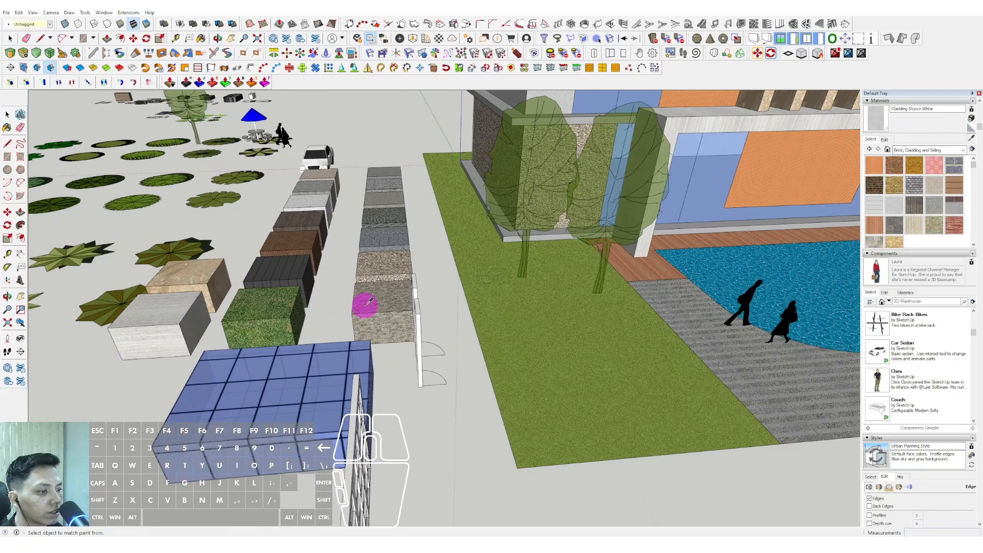
middle_drag(388, 264, 413, 267)
scroll(391, 322, down, 5)
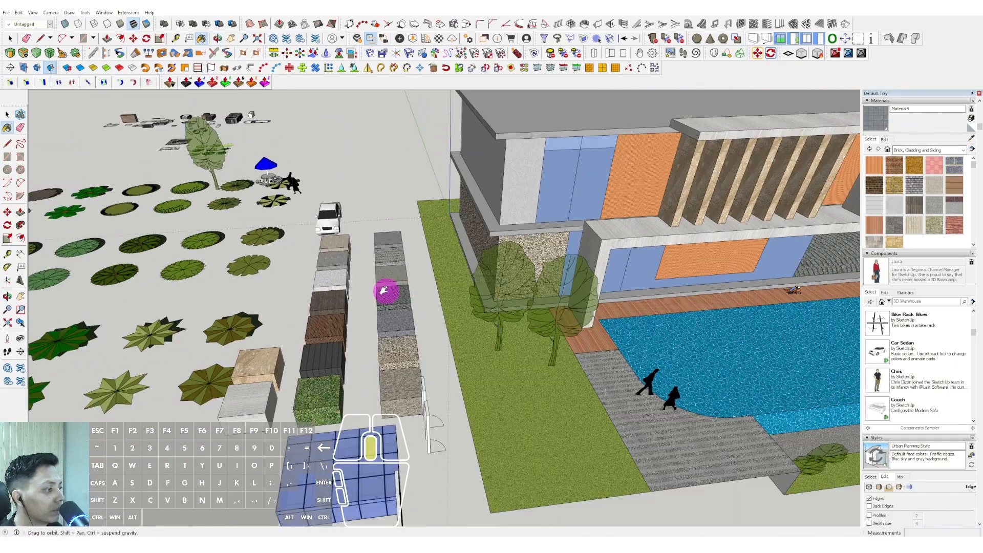
shift+middle_drag(742, 266, 330, 241)
scroll(446, 294, up, 2)
click(445, 294)
mouse_move(445, 294)
middle_down()
mouse_move(412, 295)
mouse_move(418, 250)
middle_up()
key(space)
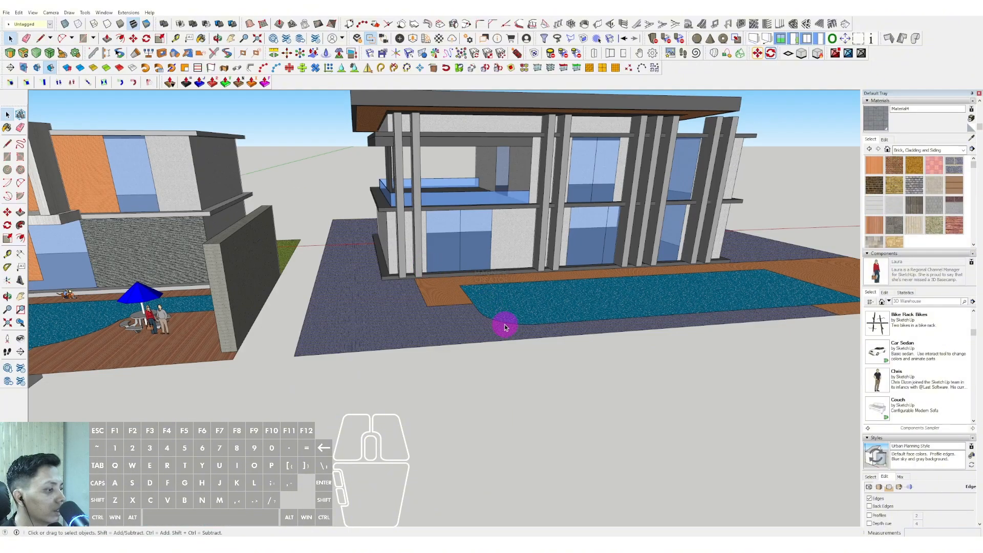
Step: Push the paved ground face down about 1054 so the pool and wood deck stand above it
scroll(505, 327, up, 2)
click(540, 331)
scroll(481, 329, up, 1)
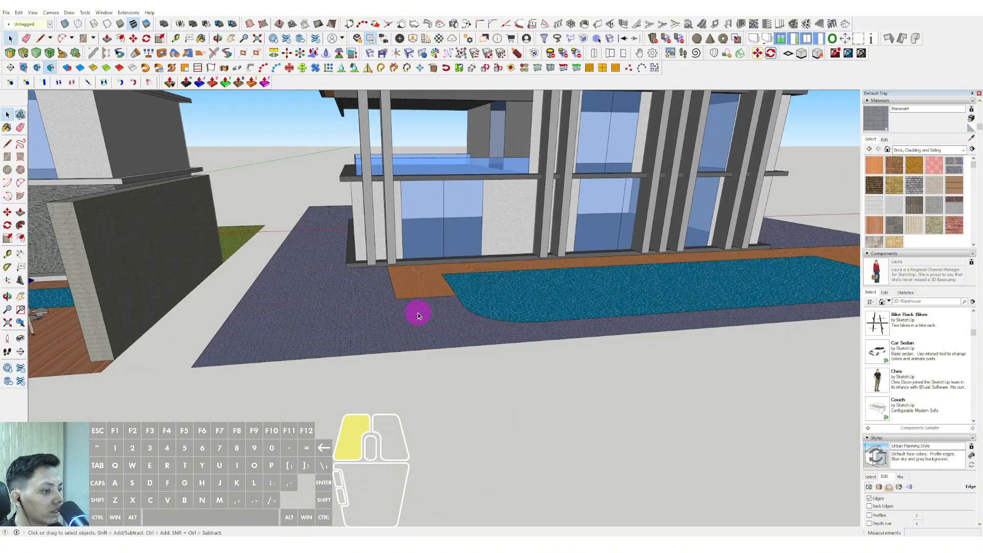
drag(430, 337, 430, 336)
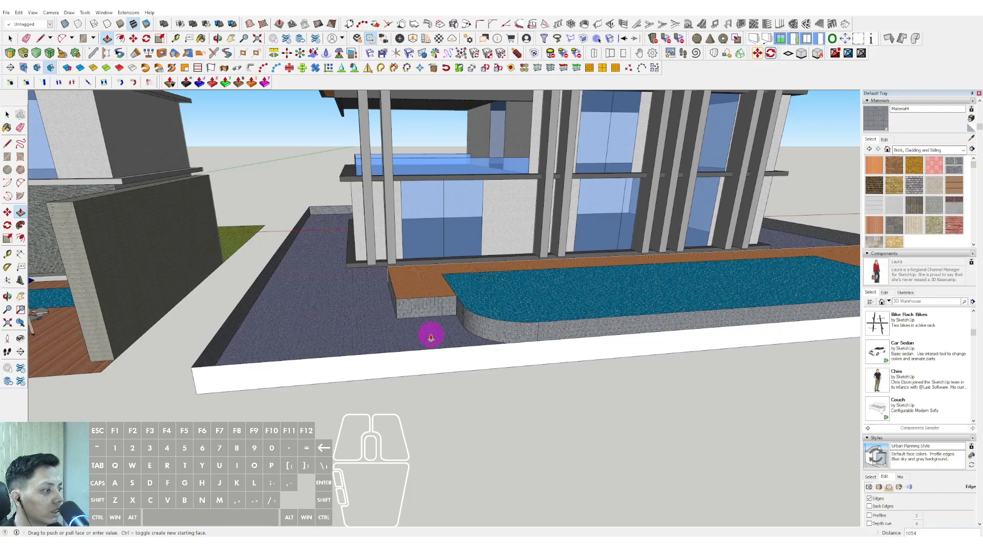
click(430, 336)
key(space)
middle_drag(434, 353, 493, 311)
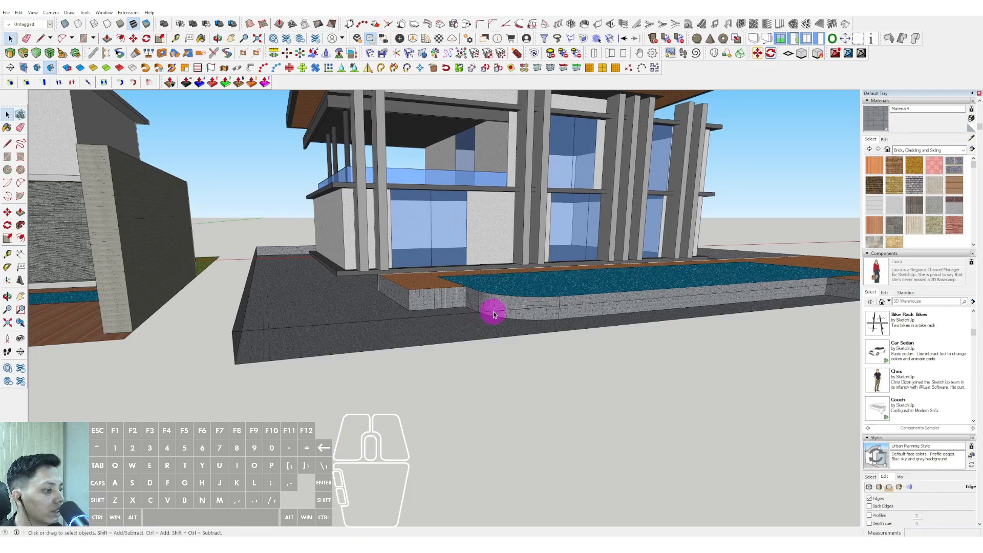
Step: Sample Water Dark Blue from the pool surface and paint the pool's curved corner and long front side with it
scroll(493, 311, up, 2)
shift+middle_drag(429, 304, 423, 307)
middle_drag(475, 310, 441, 317)
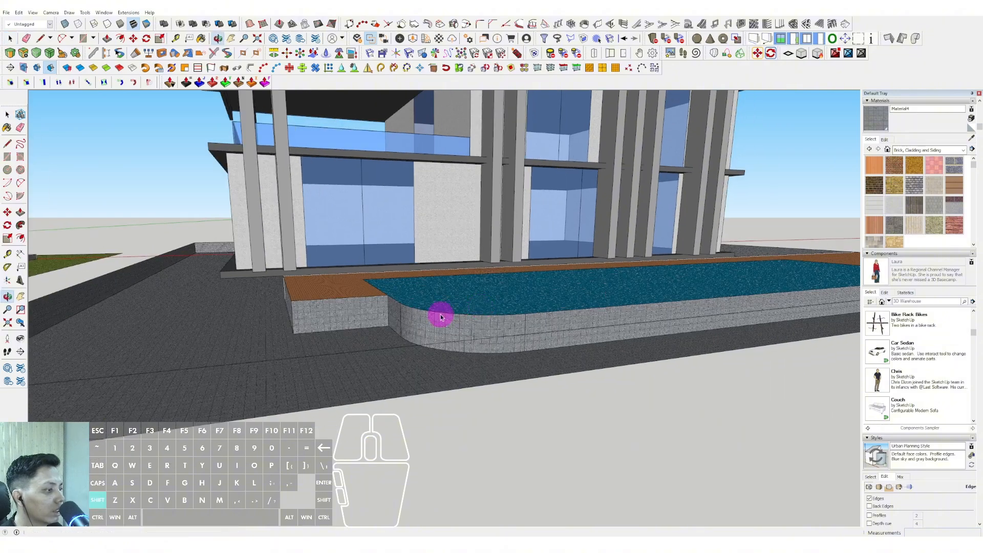
alt+click(614, 293)
middle_drag(615, 292, 458, 312)
click(458, 313)
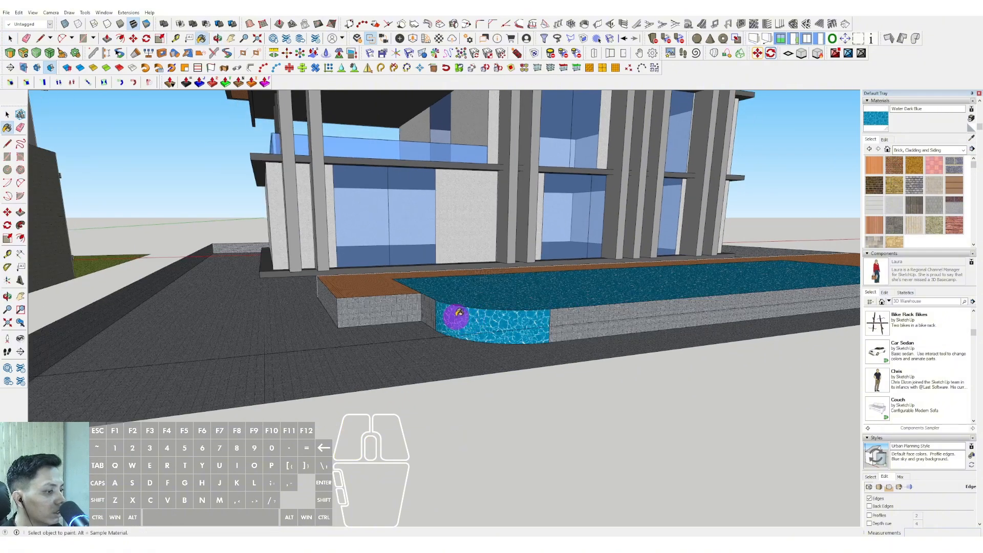
click(597, 318)
scroll(594, 318, down, 1)
mouse_move(592, 318)
middle_down()
mouse_move(533, 307)
mouse_move(551, 309)
middle_up()
key(space)
scroll(533, 307, down, 1)
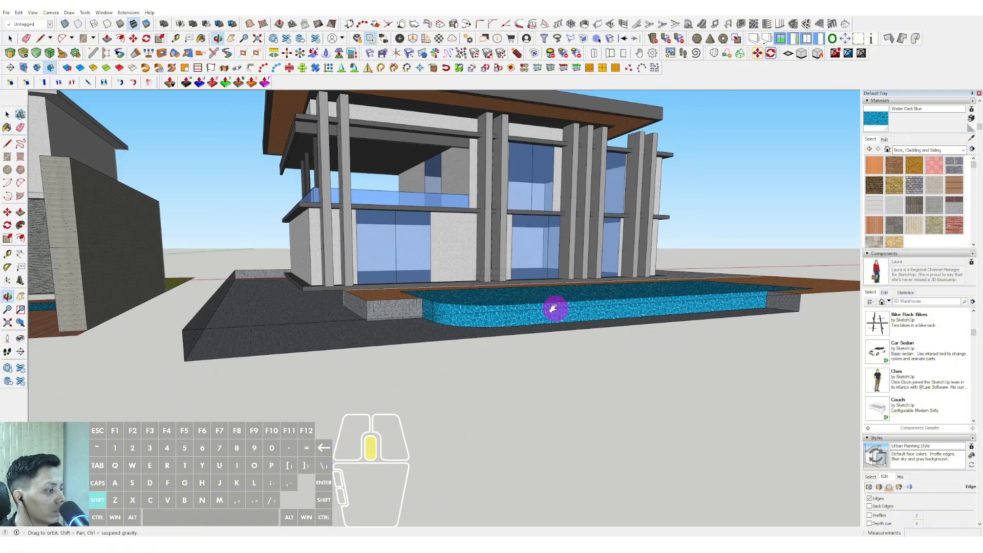
Step: Push the lowered paved ground face down by about another 536
scroll(487, 320, up, 1)
click(428, 330)
key(p)
click(428, 331)
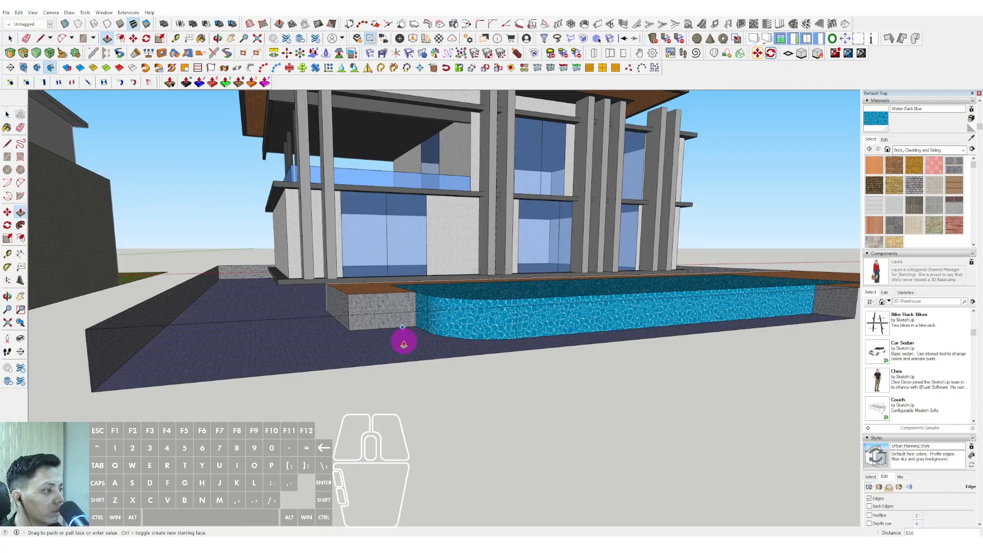
click(405, 333)
key(space)
middle_drag(406, 331, 325, 300)
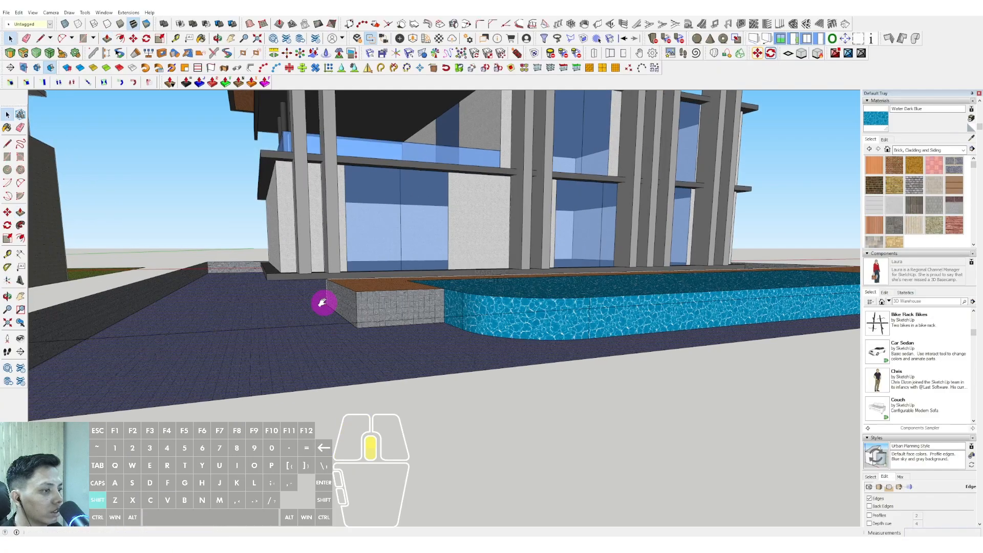
scroll(362, 338, up, 2)
middle_drag(362, 338, 403, 338)
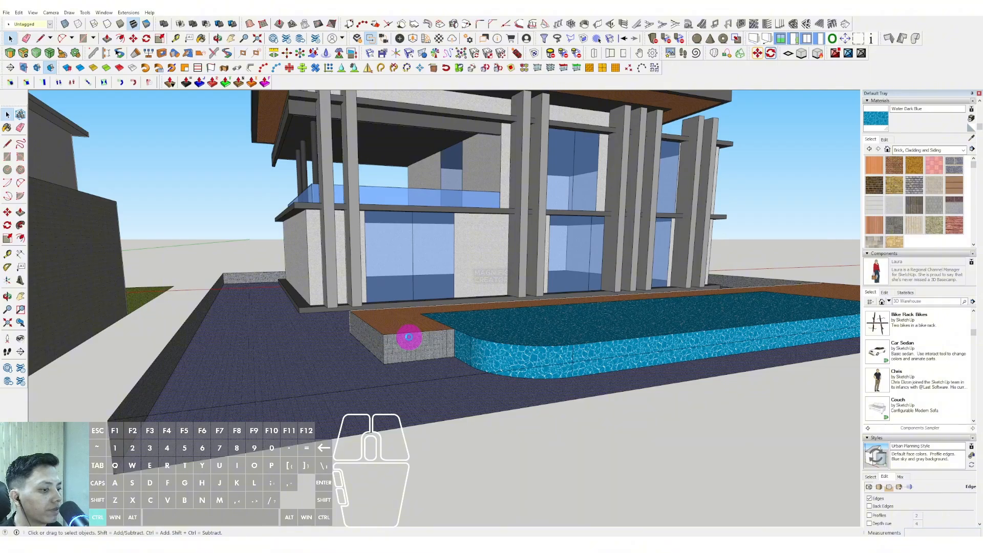
Step: Select all the connected ground, pool and deck geometry and make it a group
double_click(389, 380)
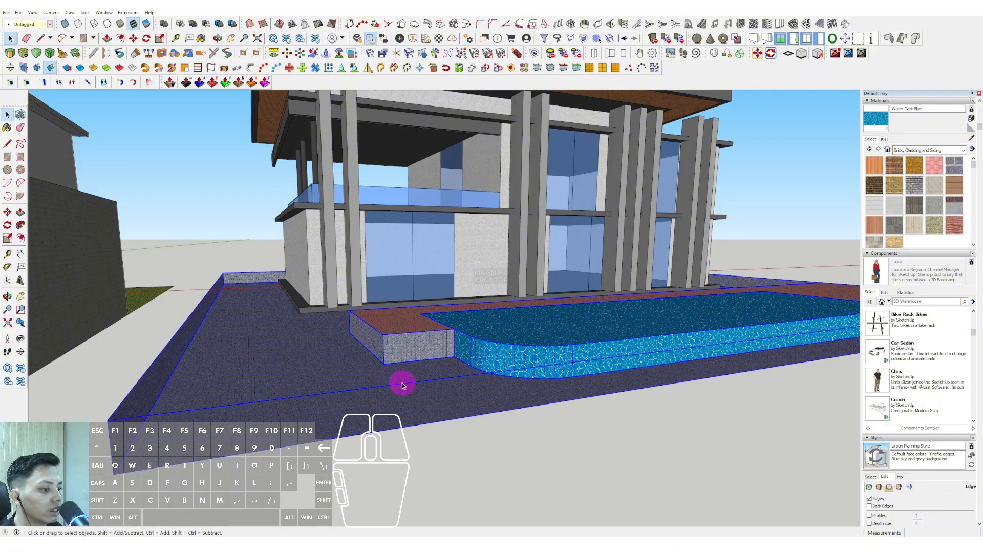
middle_drag(383, 387, 453, 438)
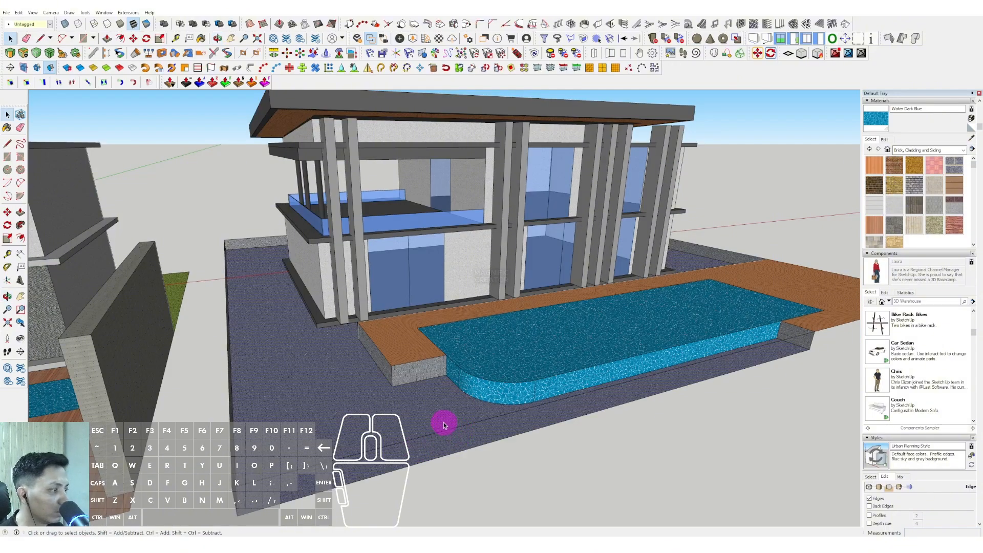
click(401, 403)
right_click(400, 403)
click(430, 253)
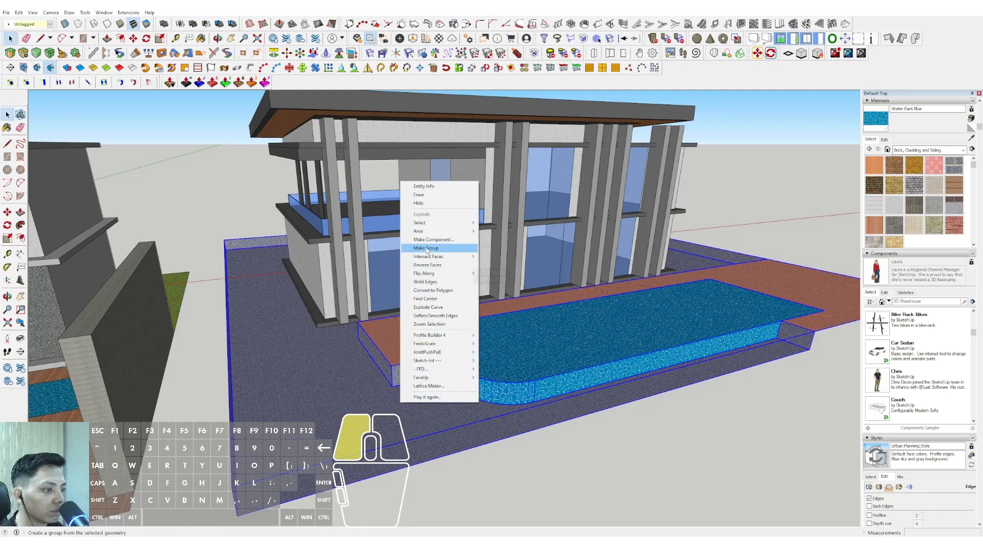
Step: Inside the ground group, copy the lowered paving face up to deck level and make the copy its own group
middle_drag(418, 348, 364, 358)
scroll(397, 375, up, 2)
double_click(389, 379)
key(m)
key(space)
right_click(364, 359)
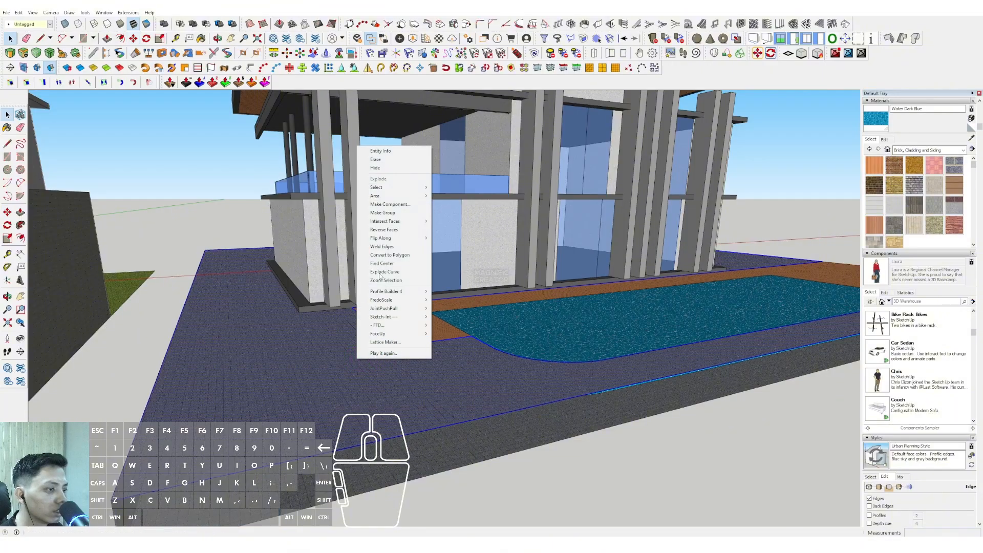
click(380, 216)
Step: In the raised paving group, draw a line from the deck corner to the front edge and remove the section in front of the pool
scroll(522, 329, down, 2)
shift+middle_drag(568, 312, 507, 346)
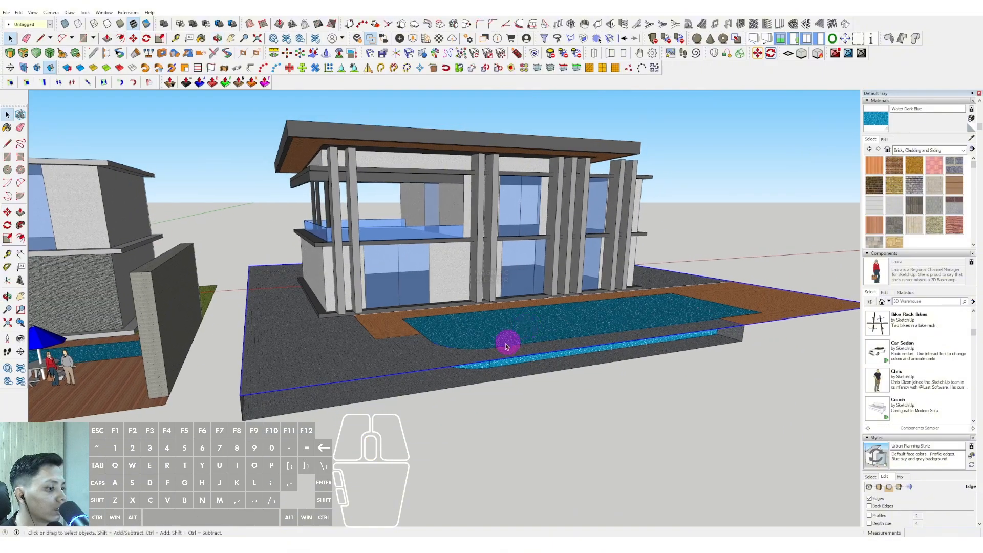
scroll(425, 354, up, 1)
double_click(425, 354)
middle_drag(424, 347, 326, 327)
key(l)
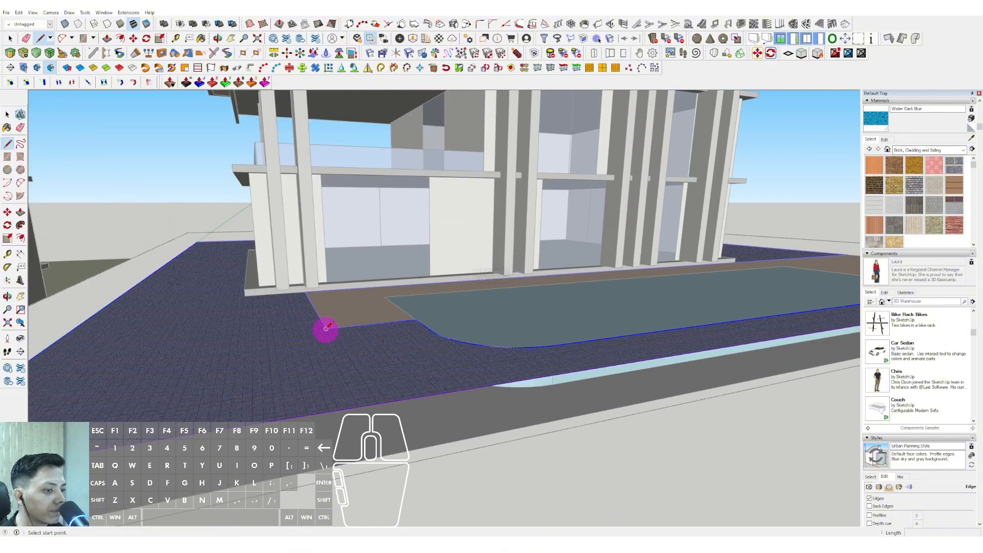
key(space)
scroll(389, 390, down, 2)
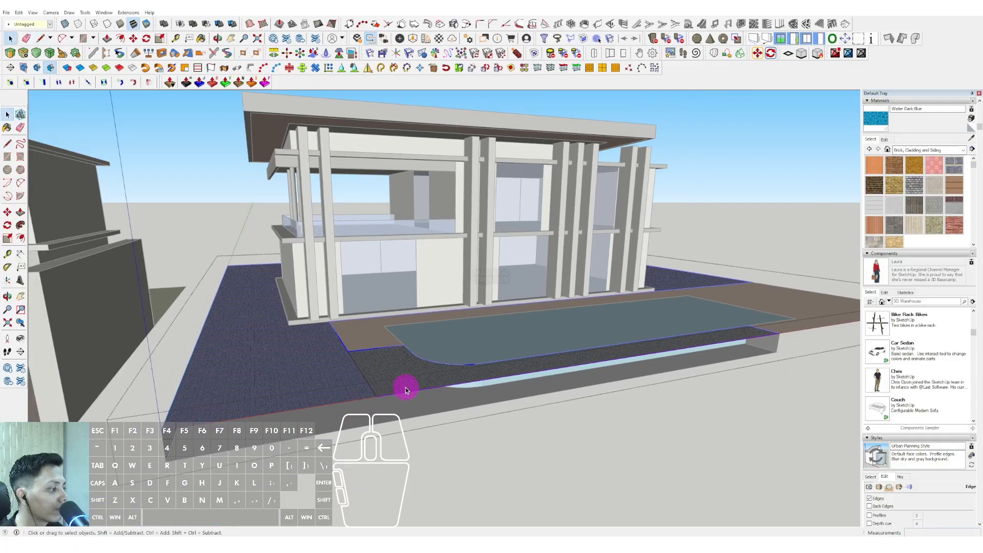
click(407, 383)
key(i)
middle_drag(408, 380, 426, 364)
Step: Erase the leftover edges of the removed paving section and close the paving group
key(shift+e)
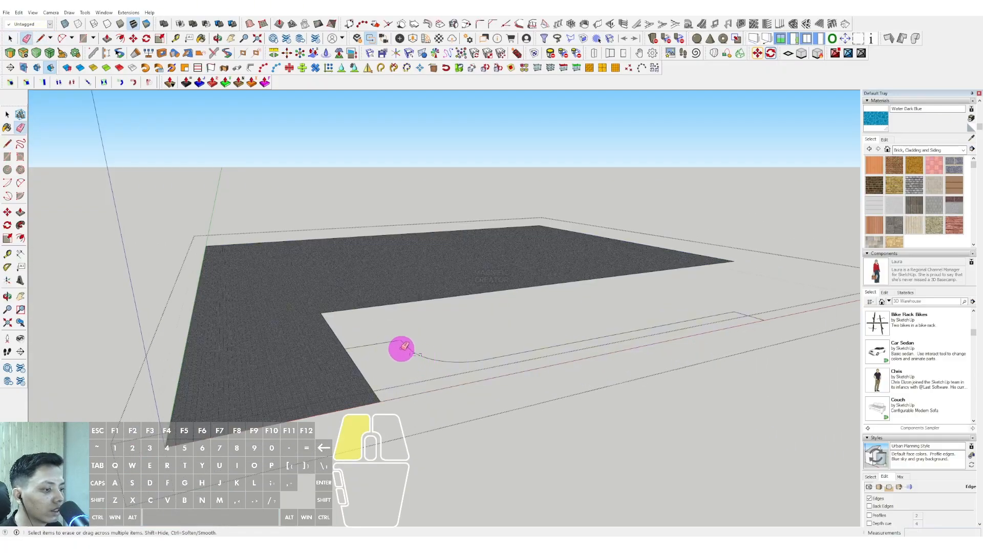
drag(584, 356, 615, 353)
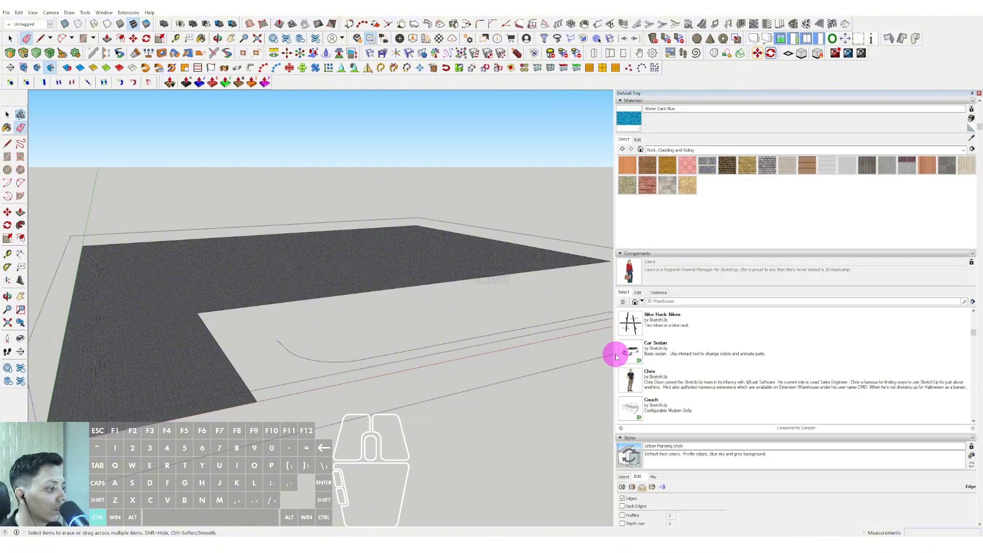
drag(618, 240, 860, 236)
key(space)
middle_drag(531, 276, 782, 450)
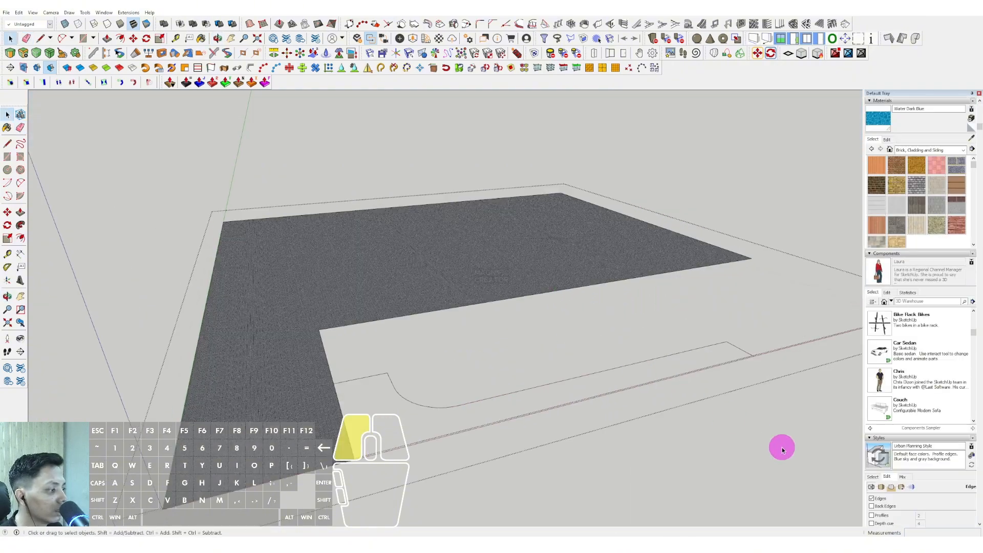
scroll(476, 398, down, 10)
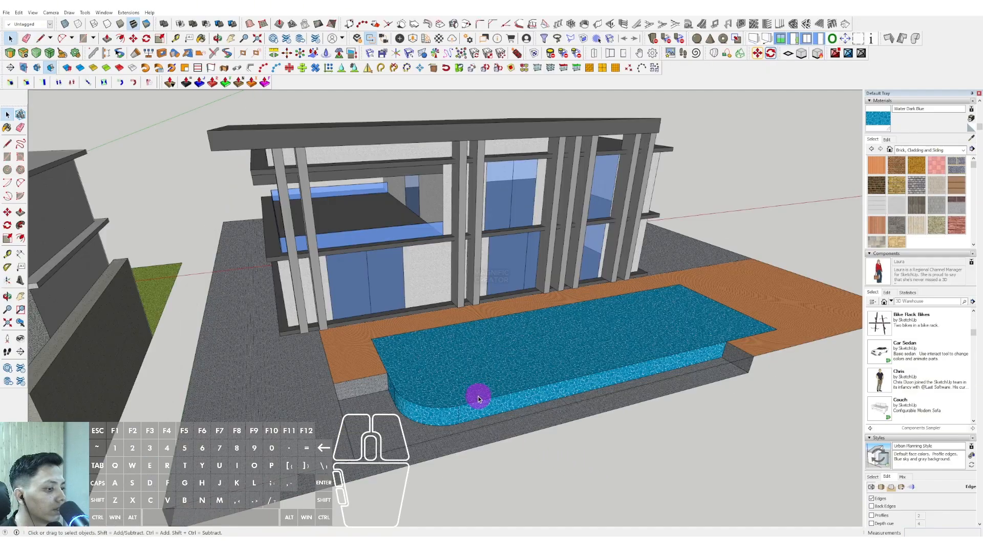
Step: Split the raised paving with a rectangle ending at the deck corner and delete the front part beyond the deck
middle_drag(476, 397, 335, 378)
scroll(319, 363, up, 5)
triple_click(339, 346)
key(e)
key(r)
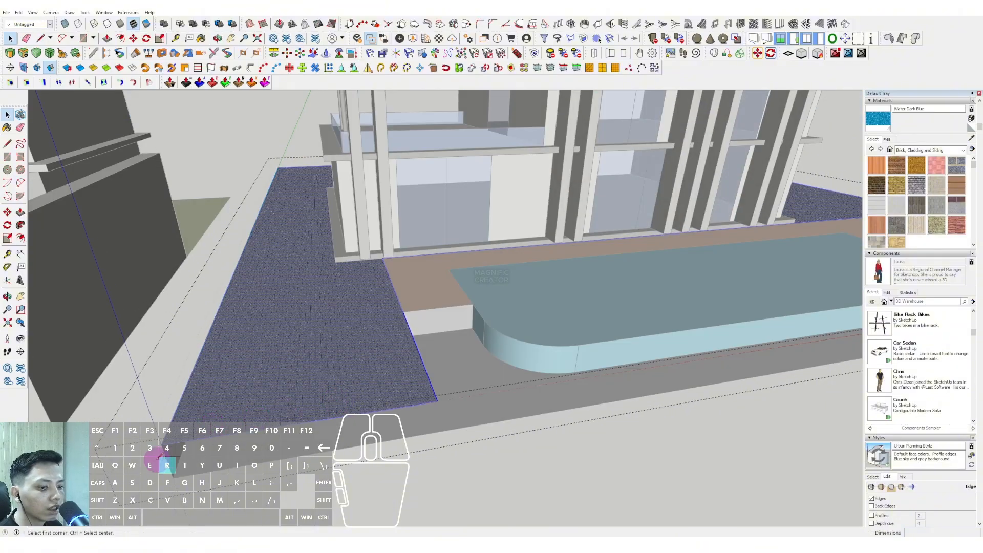
scroll(387, 328, up, 2)
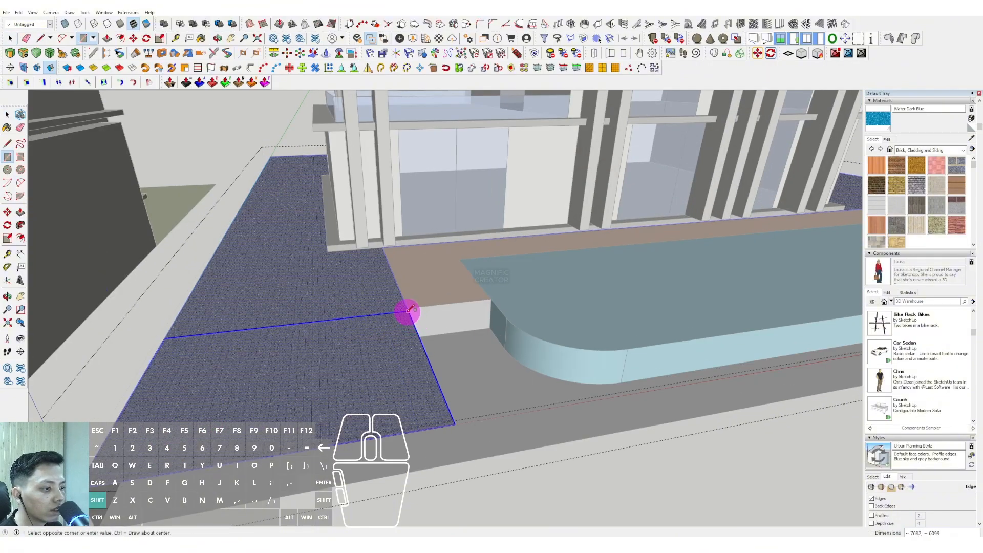
click(408, 310)
key(space)
click(412, 328)
key(Delete)
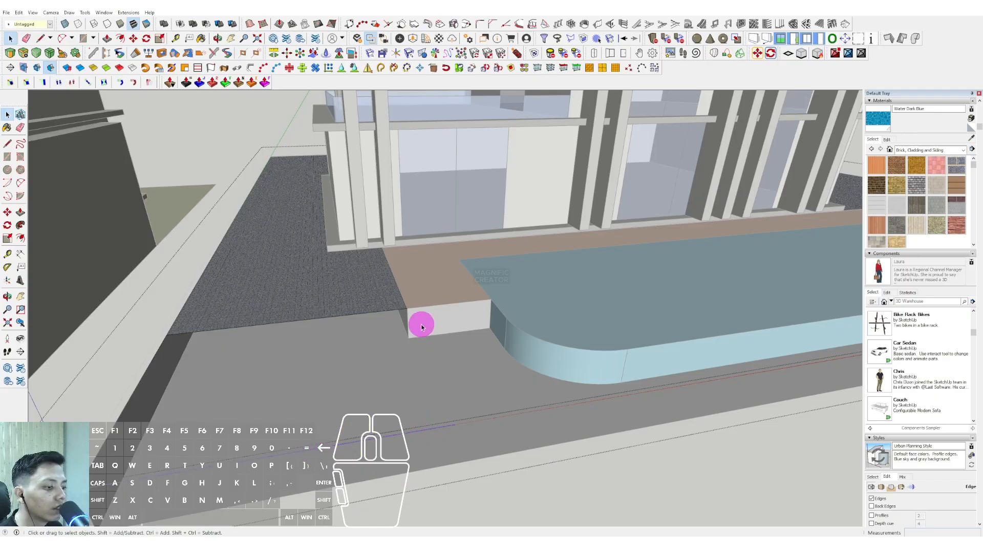
middle_drag(421, 328, 249, 321)
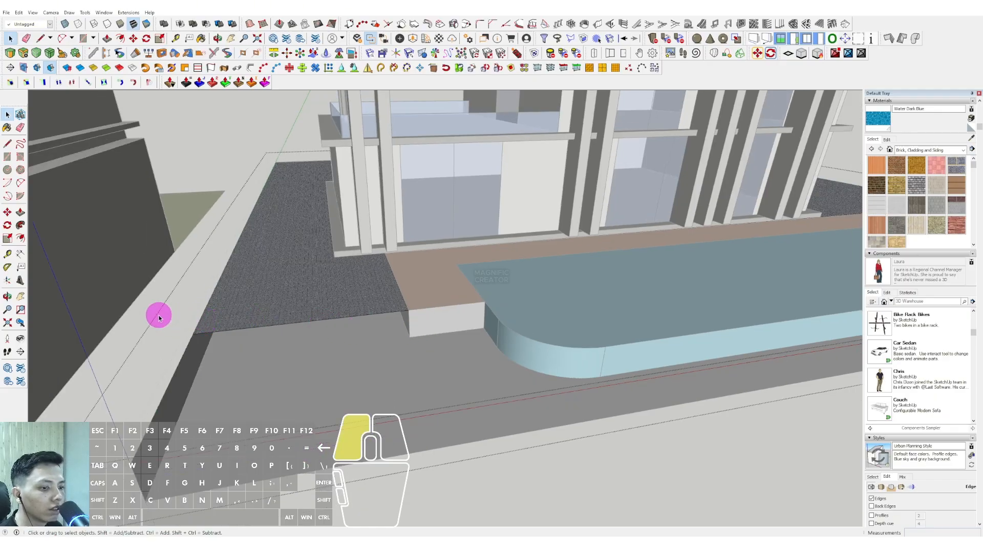
middle_drag(159, 317, 243, 324)
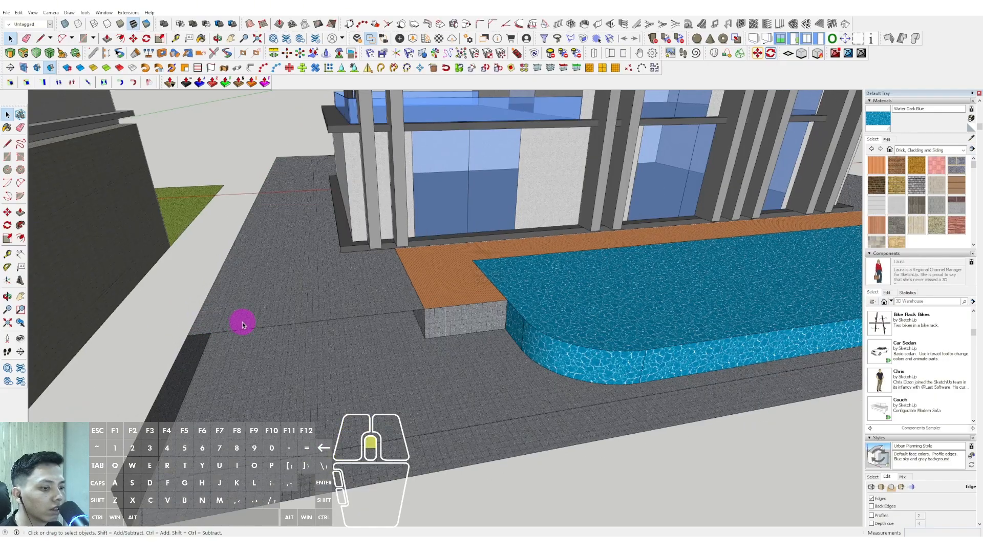
Step: Close the gap below the raised paving's front edge with a vertical rectangle and paint it with Material4
click(424, 338)
key(space)
click(971, 139)
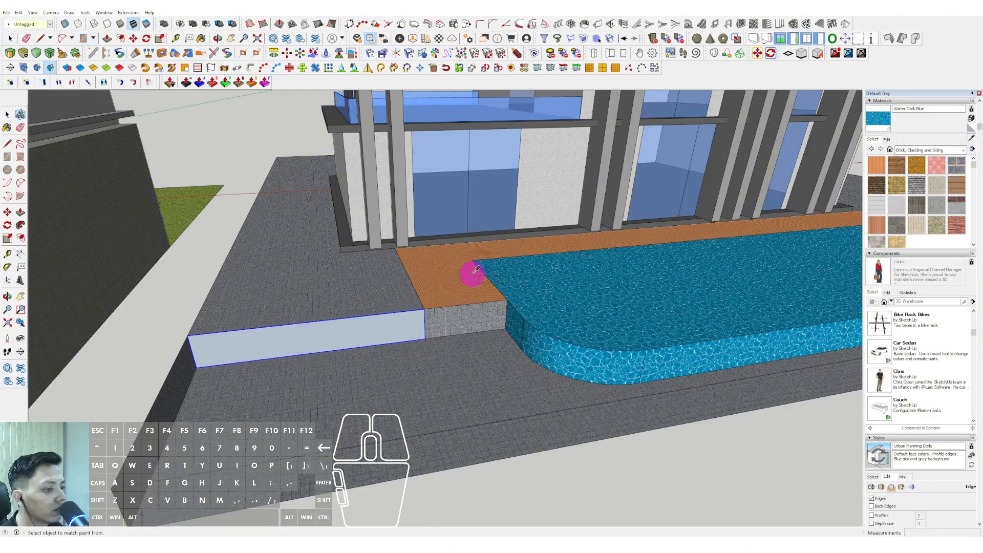
click(349, 285)
click(373, 336)
middle_drag(373, 336, 379, 266)
Step: Paint the divided-off triangular corner of the wood deck with Grass Light Green from the Landscaping, Fencing and Vegetation materials
shift+middle_drag(389, 287, 453, 303)
scroll(597, 314, up, 1)
shift+middle_drag(597, 314, 685, 324)
triple_click(687, 321)
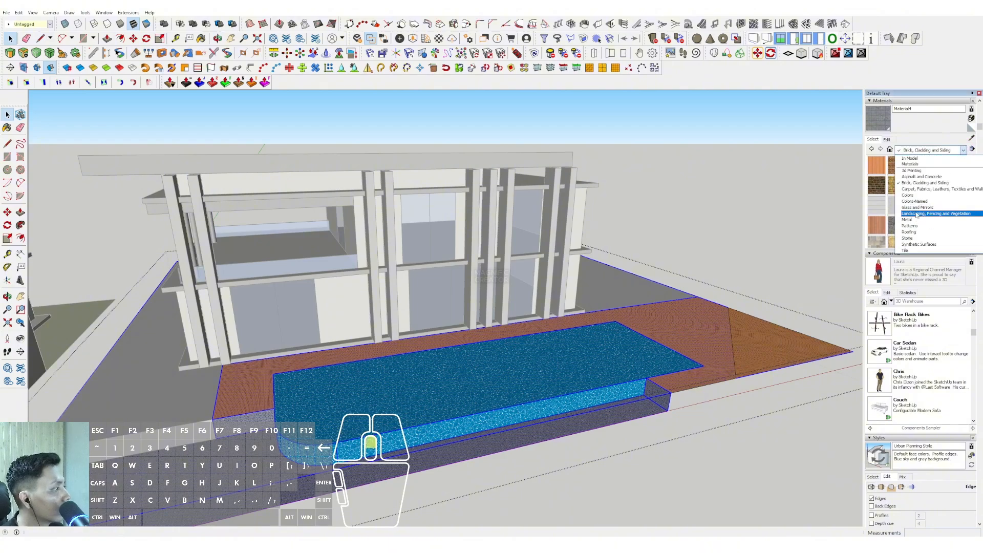
click(903, 214)
click(916, 206)
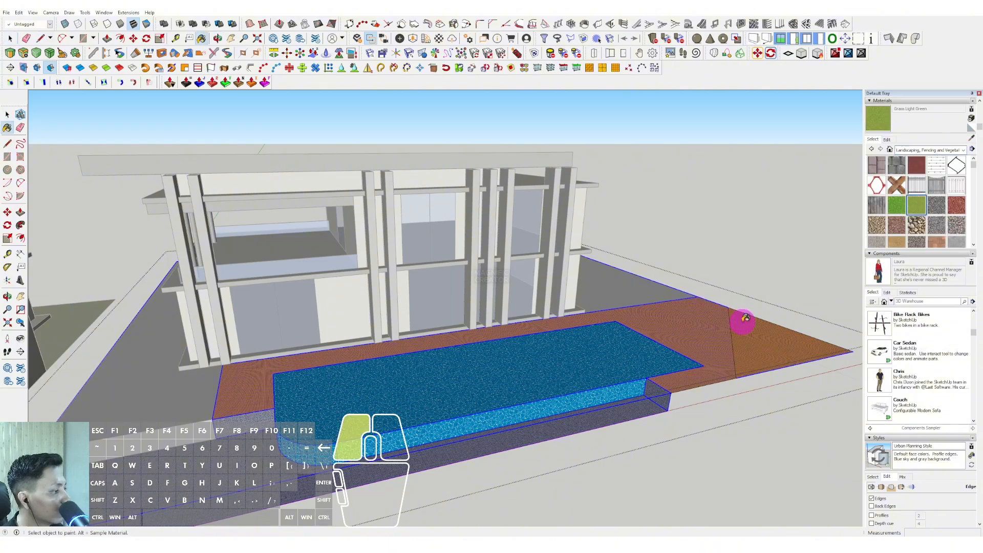
click(746, 323)
Step: Draw a diagonal line across the raised paving's outer front corner and paint the cut-off triangle with Grass Light Green
scroll(746, 310, down, 3)
scroll(368, 358, up, 5)
key(l)
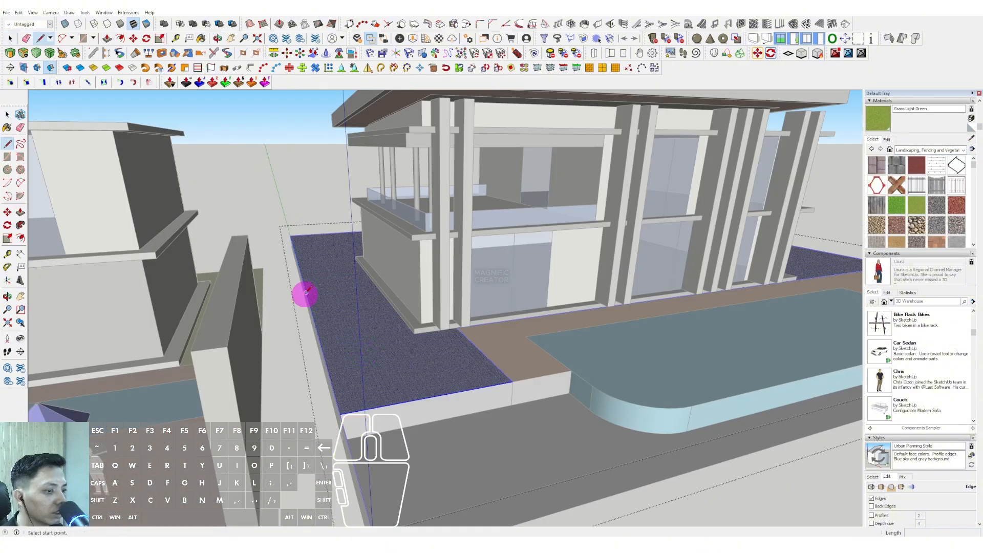
click(468, 389)
key(space)
key(b)
click(374, 357)
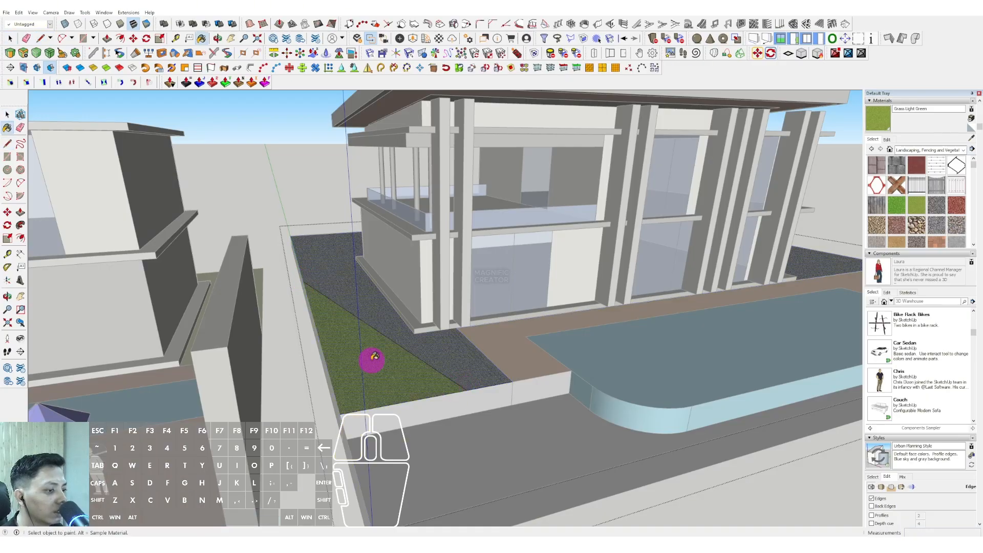
key(space)
scroll(358, 328, down, 2)
click(302, 210)
Step: Draw a freehand curve along the lower paving's front edge beside the pool and paint the cut-off strip with Grass Light Green
scroll(518, 289, down, 2)
scroll(518, 288, down, 2)
middle_drag(423, 274, 390, 336)
scroll(423, 329, down, 3)
scroll(384, 337, up, 6)
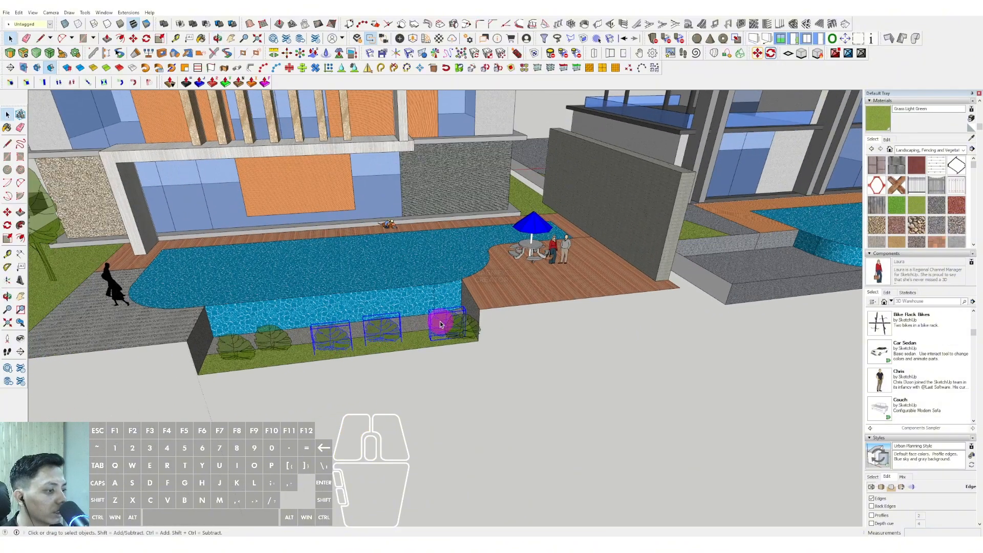
shift+middle_drag(816, 251, 491, 260)
scroll(584, 272, up, 2)
triple_click(585, 294)
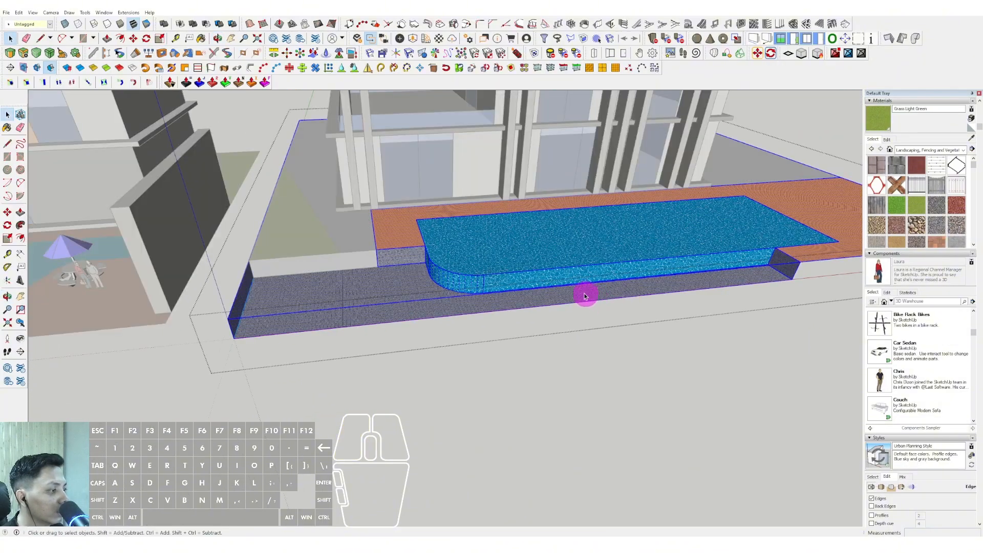
middle_drag(584, 295, 593, 314)
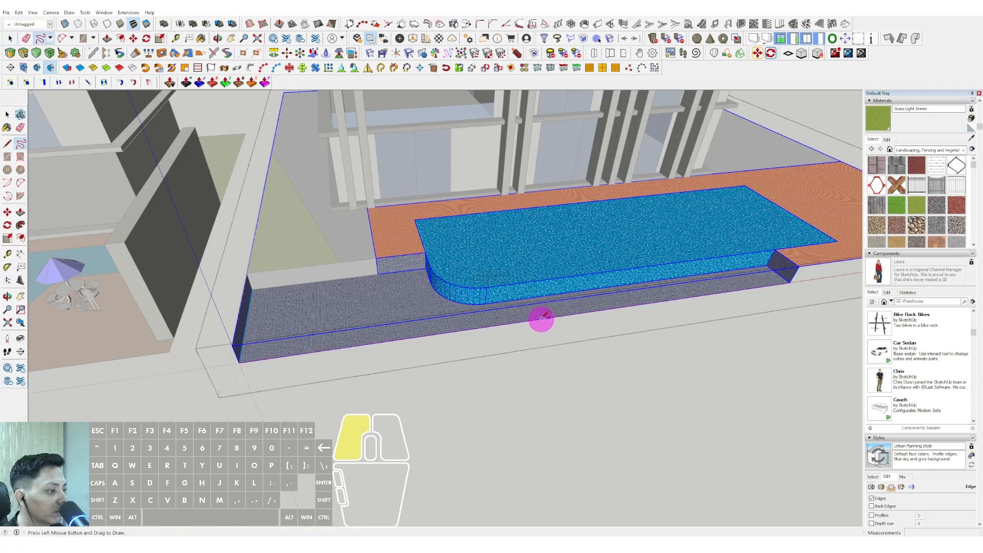
key(space)
scroll(743, 281, up, 1)
click(746, 285)
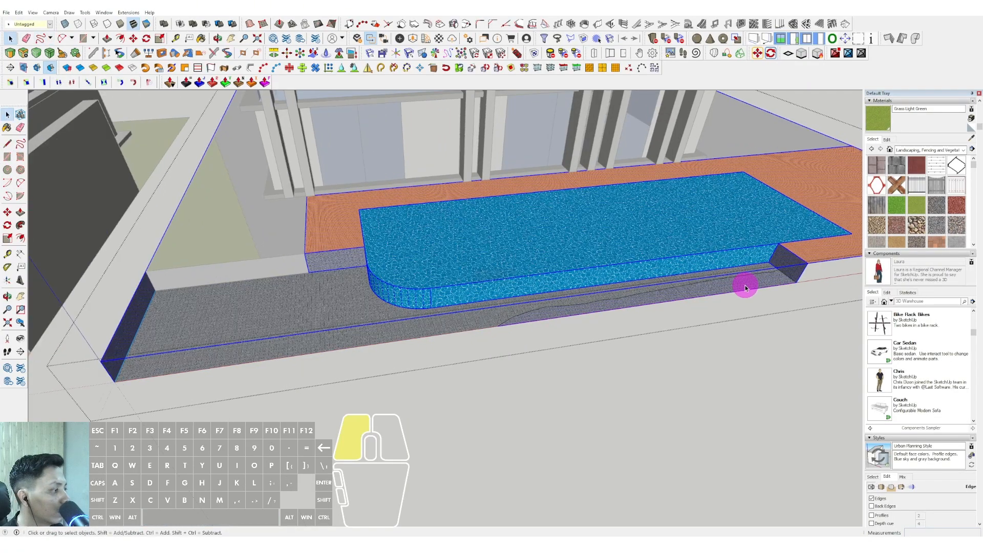
key(b)
click(742, 285)
key(space)
scroll(732, 282, down, 2)
click(664, 355)
Step: Draw a freehand curve across the lower paving's corner nearest the first house and paint the cut-off area with Grass Light Green
scroll(391, 281, up, 1)
triple_click(371, 296)
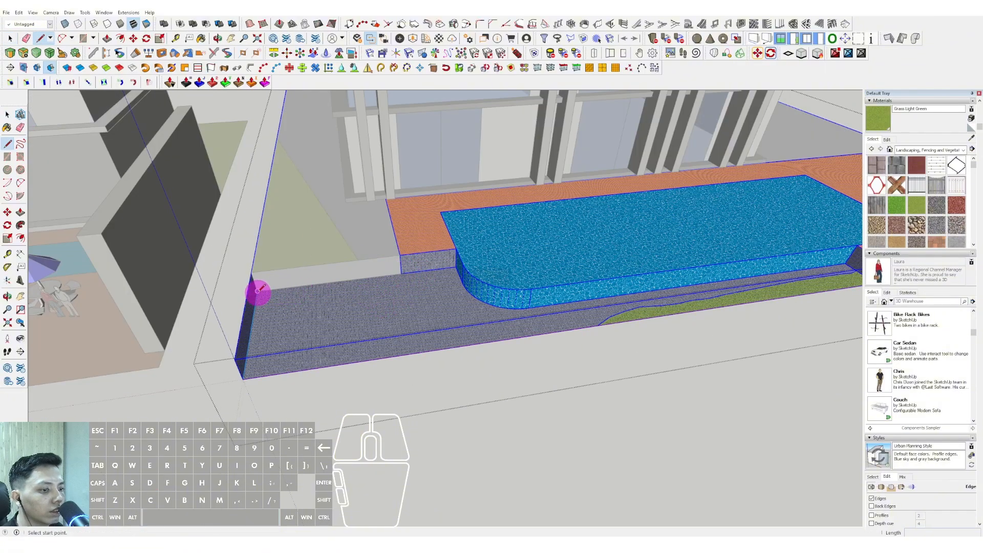
key(space)
key(l)
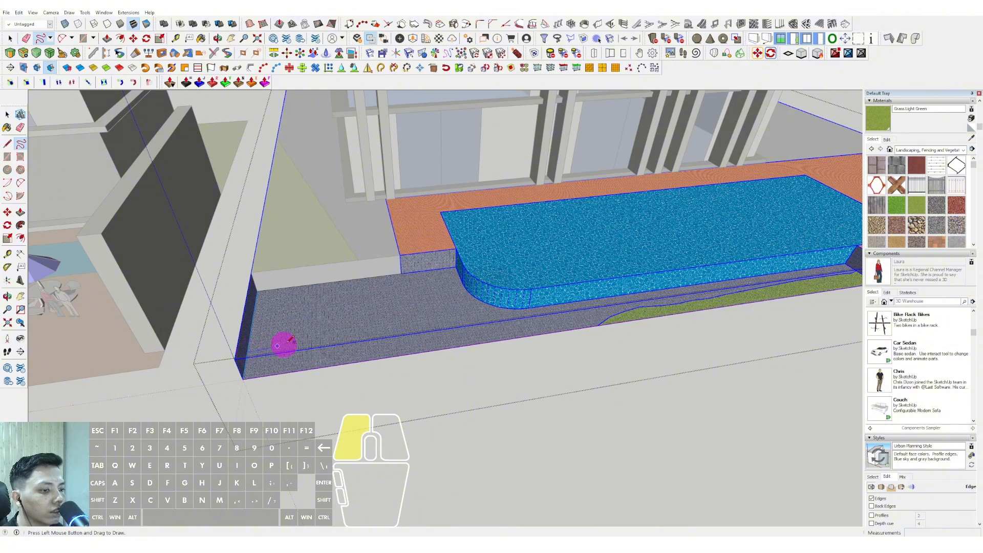
key(b)
click(318, 298)
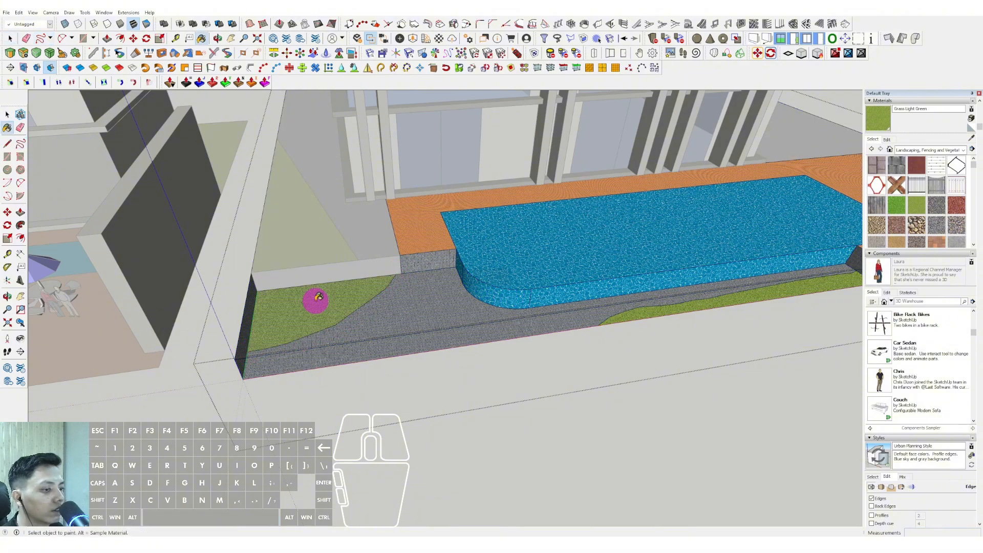
Step: Copy a bush from the first house's planting strip several times onto the lower corner grass and the raised grass triangle
scroll(358, 310, down, 10)
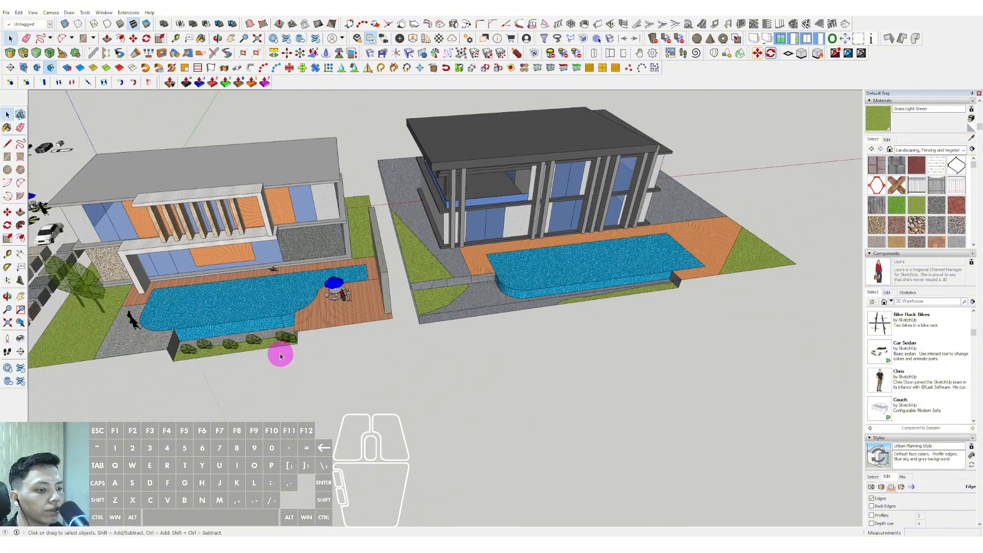
scroll(236, 332, up, 8)
click(236, 333)
scroll(234, 338, up, 3)
key(m)
key(ctrl)
click(231, 345)
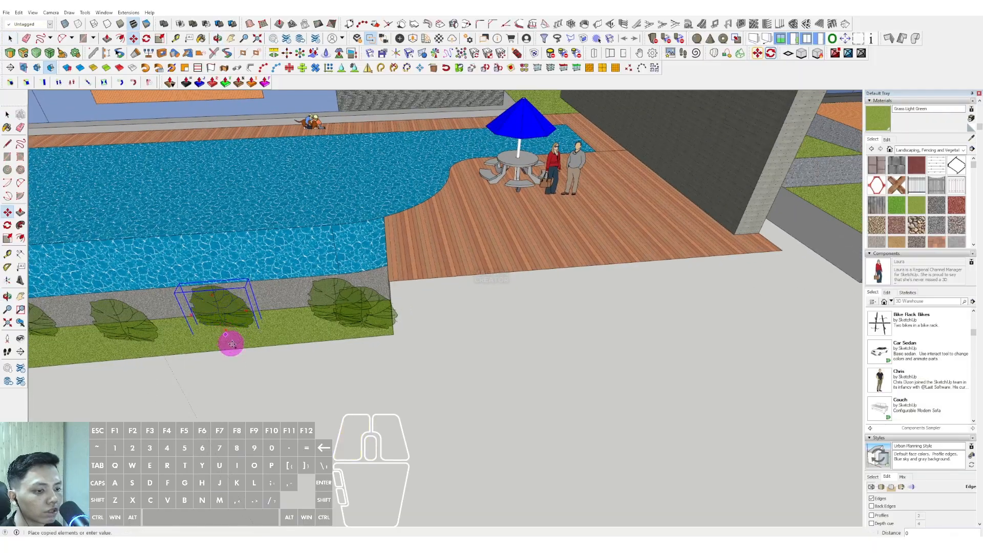
scroll(240, 340, down, 3)
scroll(563, 271, up, 2)
scroll(560, 254, up, 3)
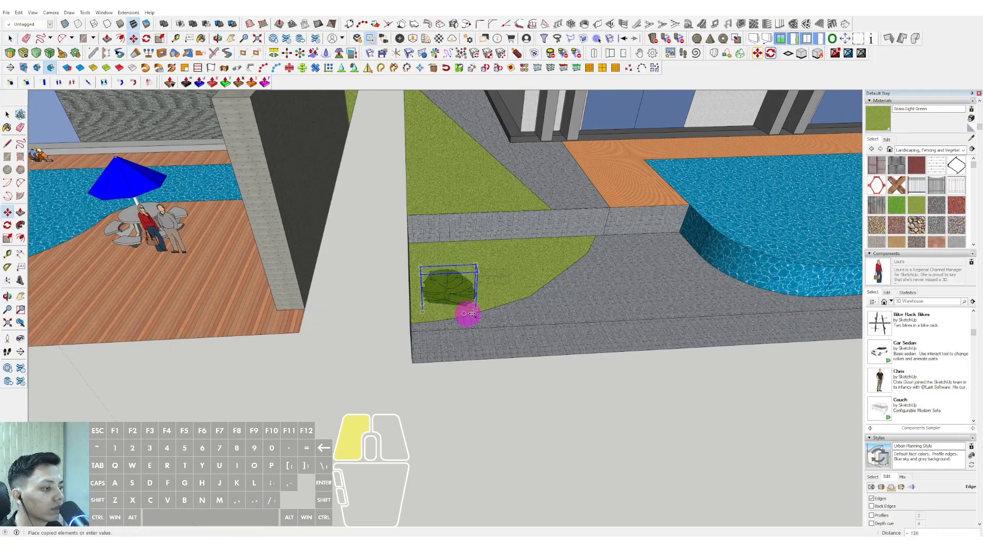
click(509, 282)
click(509, 282)
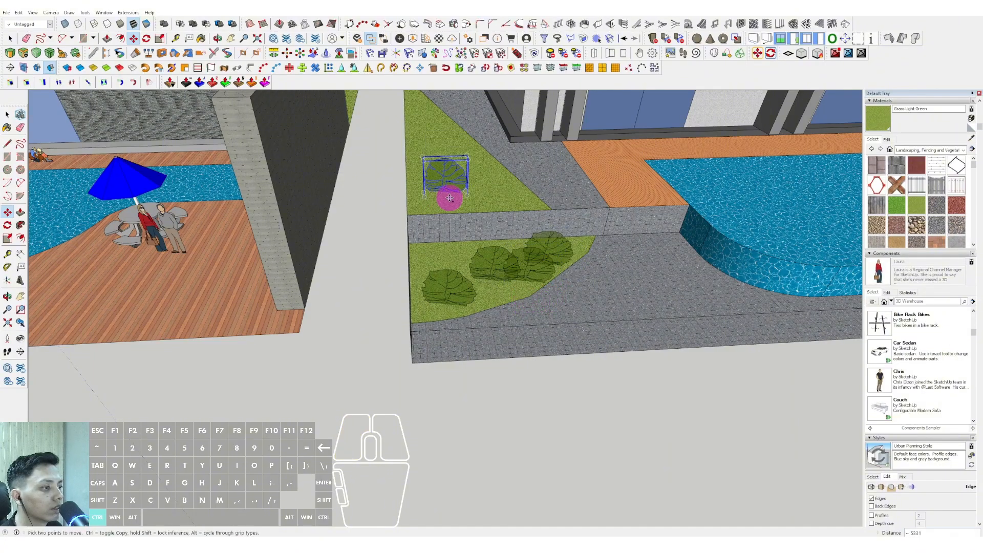
Step: Copy the bush along the curved grass strip in front of the second building's pool, up to the wall at its far end
scroll(367, 279, down, 3)
middle_drag(367, 278, 610, 318)
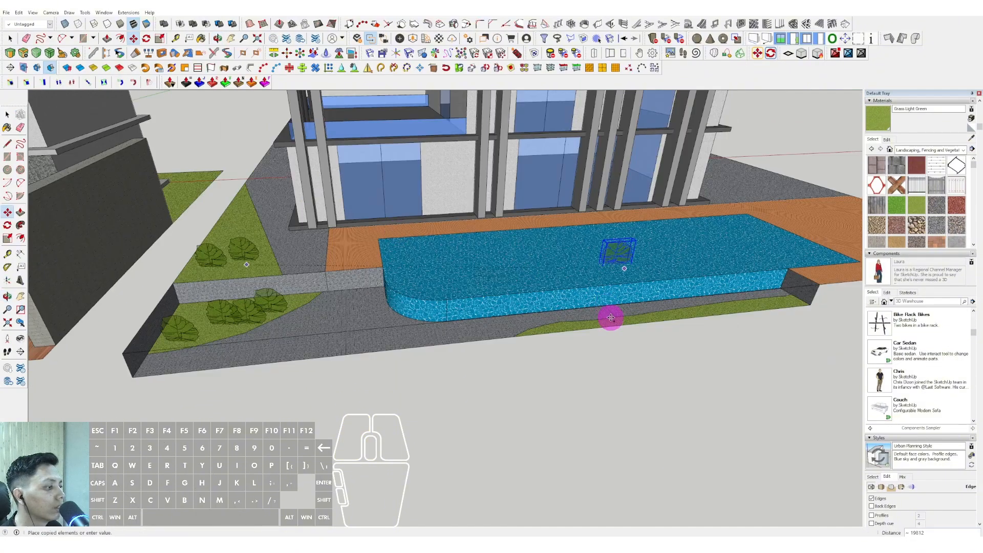
scroll(597, 323, up, 4)
middle_drag(546, 322, 544, 308)
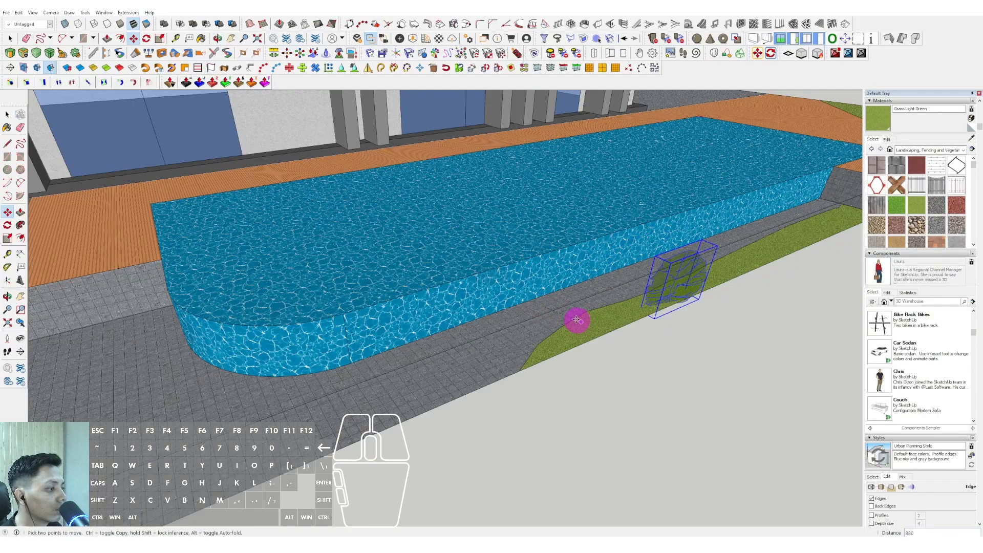
middle_drag(627, 307, 548, 318)
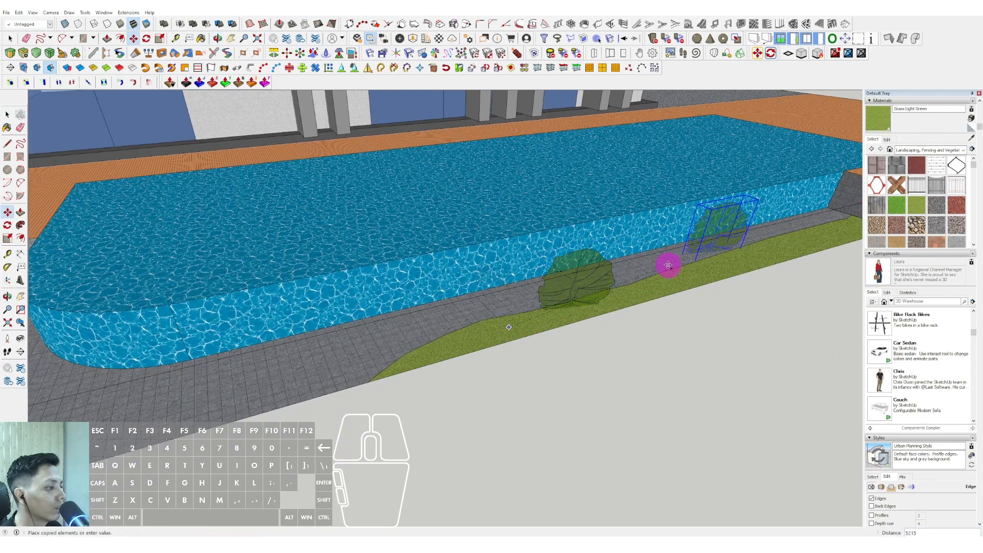
shift+middle_drag(803, 242, 582, 269)
scroll(582, 269, up, 2)
click(583, 280)
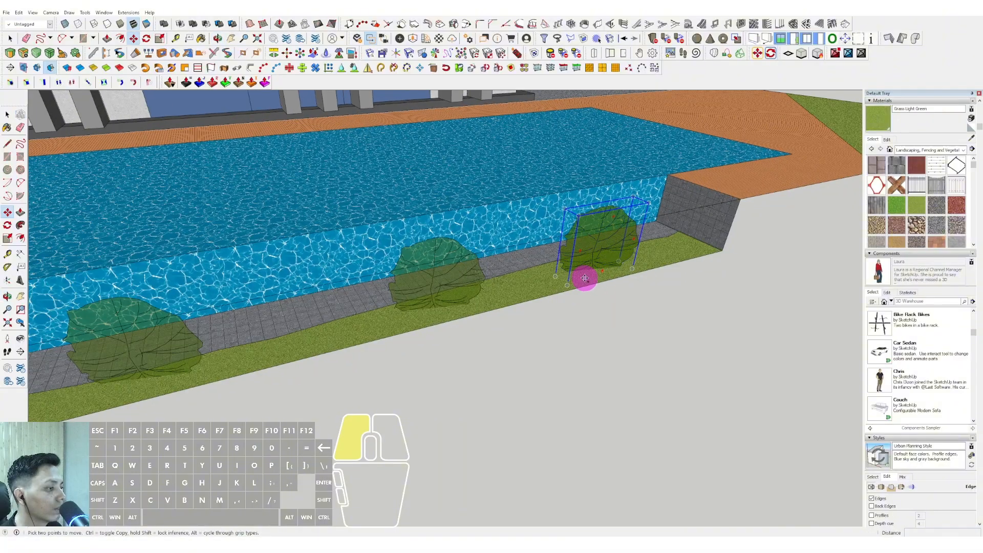
click(582, 286)
key(ctrl)
click(663, 258)
scroll(644, 253, down, 3)
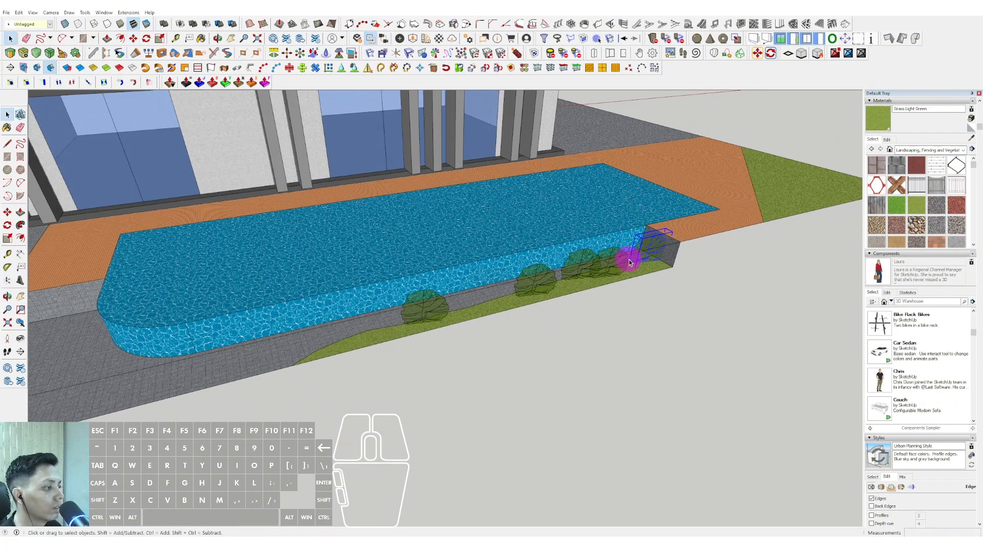
Step: Place copies of the bush around the grass triangle at the wood deck's outer corner
middle_drag(628, 259, 631, 271)
scroll(636, 270, up, 2)
key(space)
scroll(702, 198, down, 3)
scroll(679, 198, up, 3)
key(ctrl)
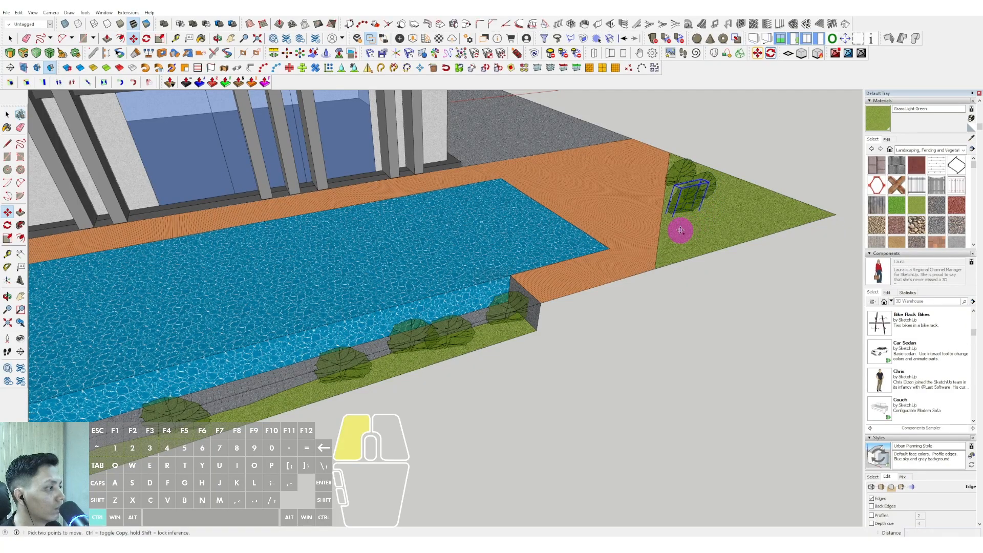
click(756, 217)
scroll(640, 226, down, 4)
shift+middle_drag(516, 237, 573, 252)
Step: Copy a tree from the first house's lawn onto the grass triangle beside the wood deck and place another copy next to it
key(space)
shift+middle_drag(215, 389, 298, 346)
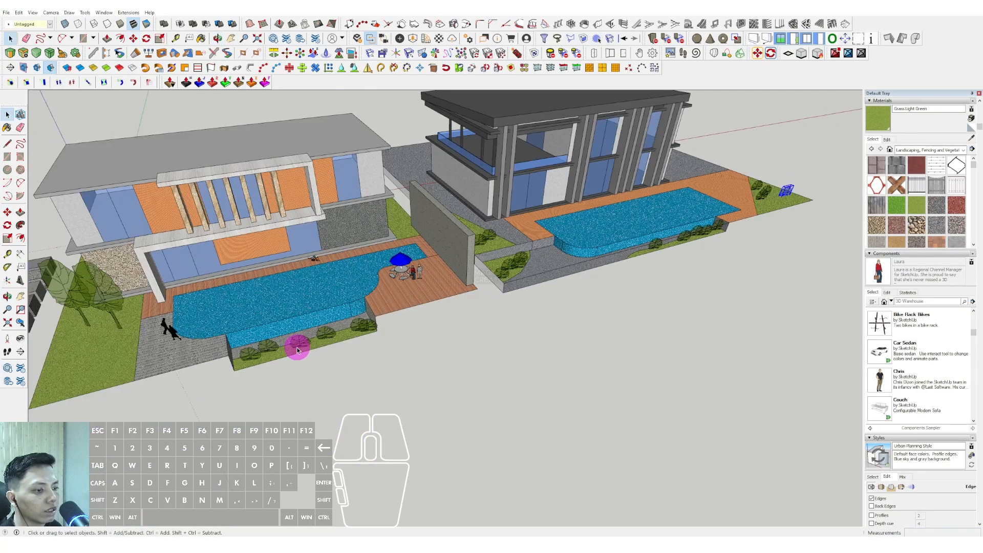
scroll(298, 346, up, 3)
shift+middle_drag(497, 295, 510, 294)
scroll(510, 294, down, 3)
scroll(303, 266, up, 3)
click(300, 279)
scroll(314, 316, up, 1)
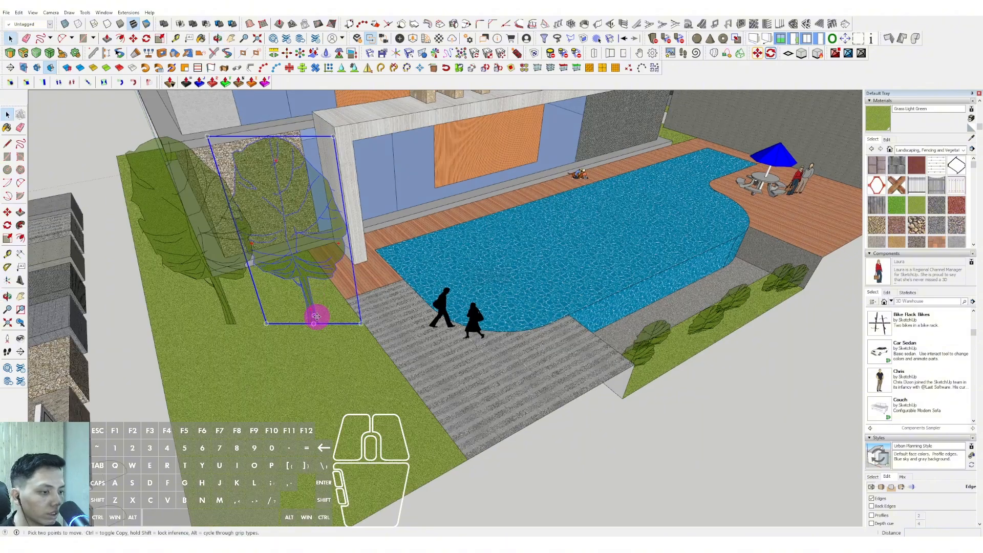
key(m)
key(ctrl)
click(316, 331)
scroll(339, 341, down, 4)
scroll(613, 224, up, 2)
shift+middle_drag(768, 153, 676, 199)
scroll(684, 196, up, 4)
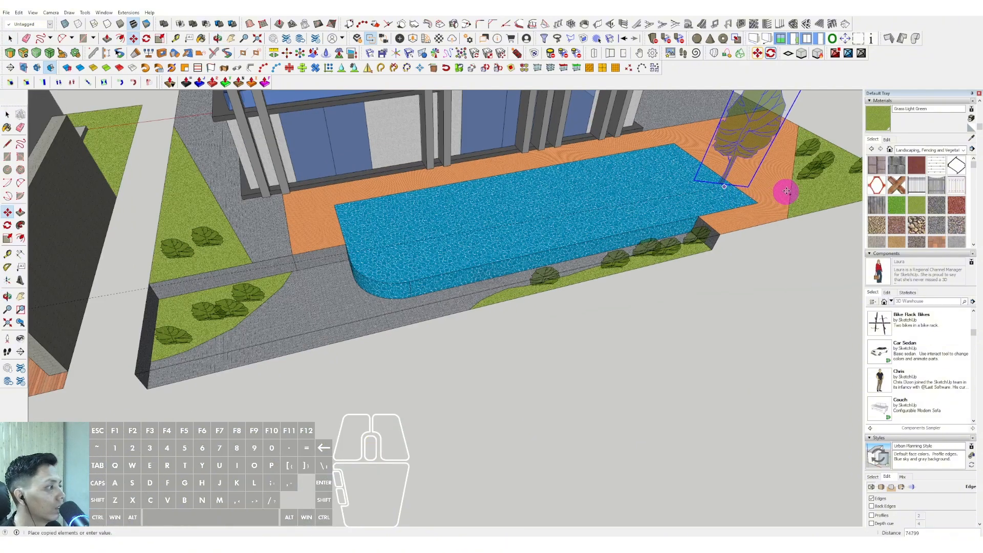
shift+middle_drag(783, 193, 581, 214)
scroll(661, 217, up, 1)
click(668, 223)
key(ctrl)
click(668, 224)
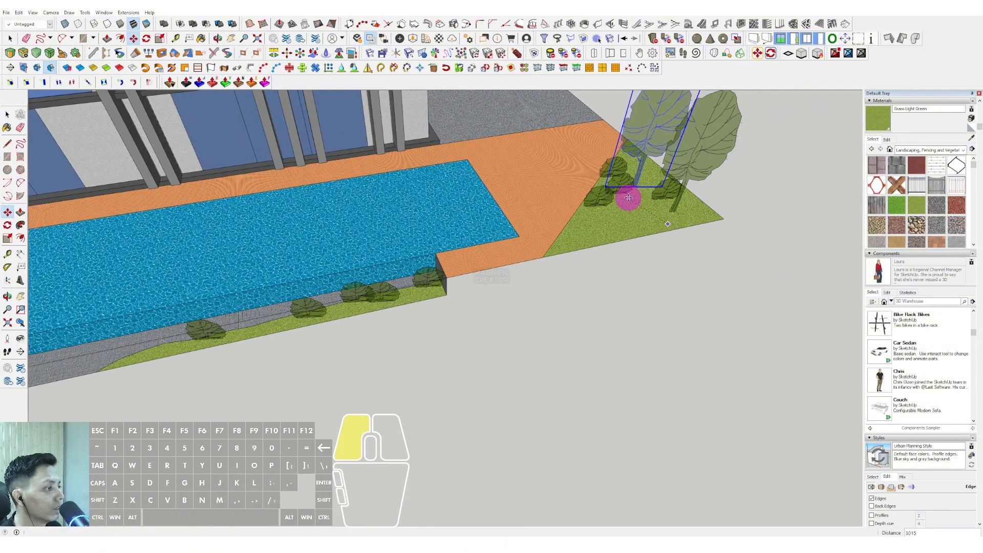
key(space)
Step: Copy the umbrella table and the two standing people from the first house's deck onto the second building's deck behind the pool
scroll(588, 220, down, 5)
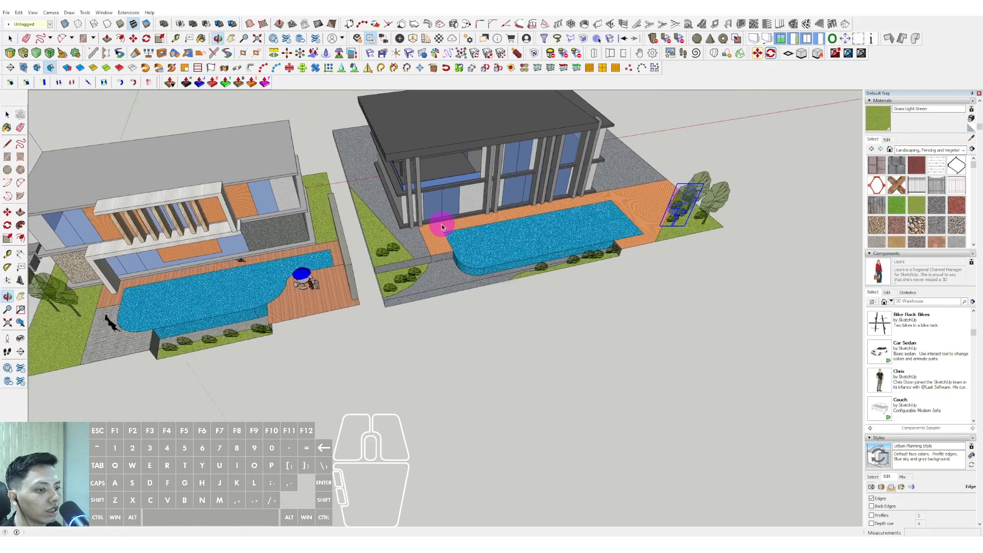
scroll(290, 287, up, 5)
scroll(289, 287, up, 1)
click(290, 287)
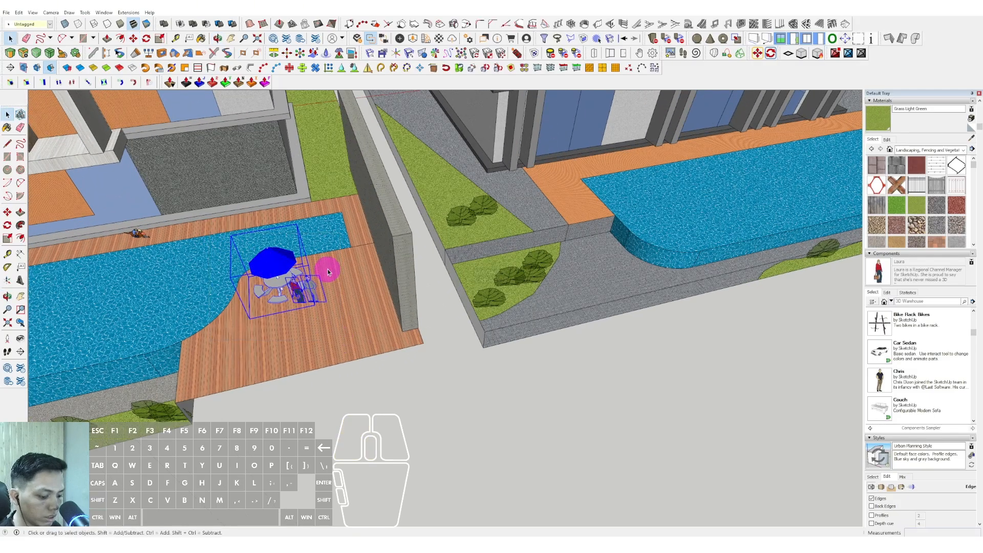
key(m)
key(ctrl)
scroll(320, 292, down, 3)
scroll(588, 221, up, 5)
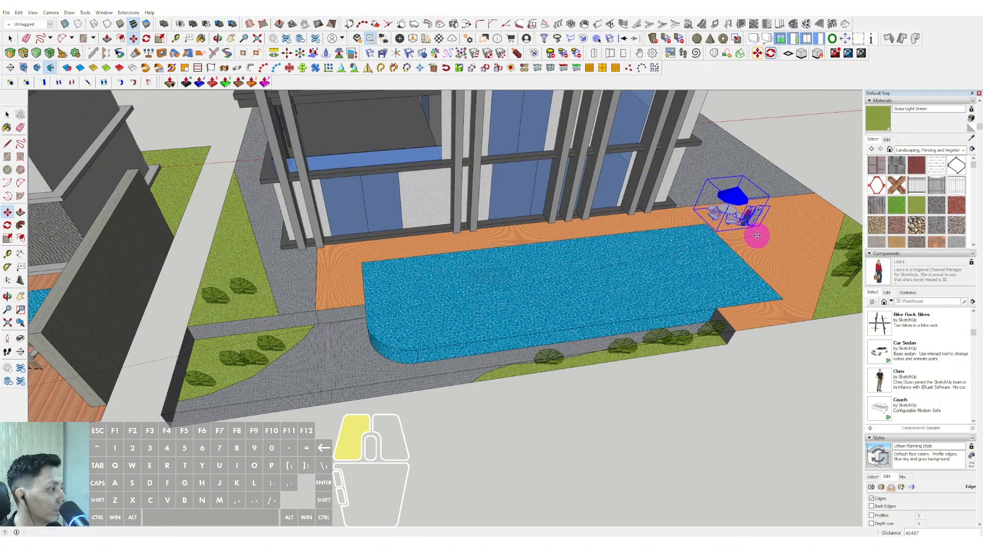
click(757, 235)
key(space)
Step: Copy the umbrella table alone to two more spots on the wood deck at the far end of the pool
scroll(732, 245, up, 2)
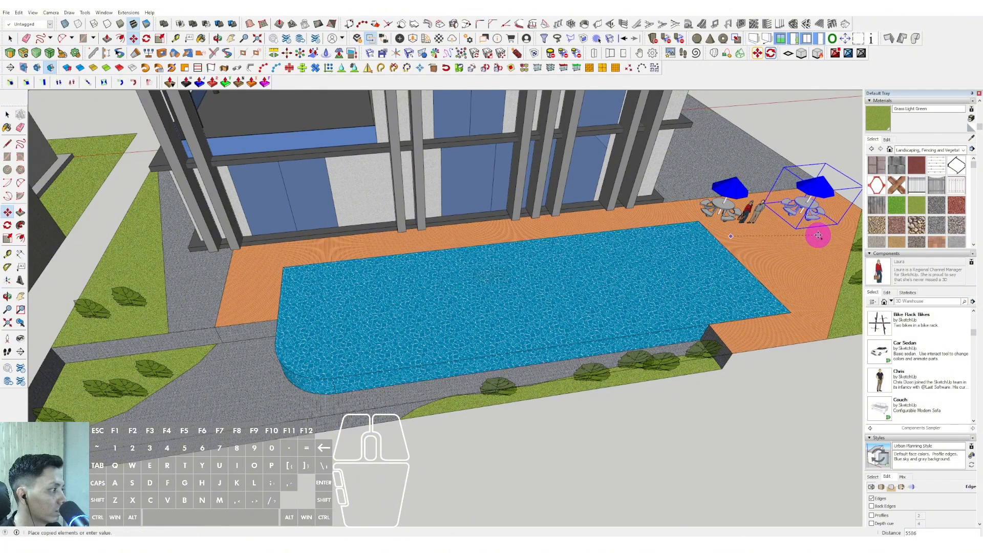
click(807, 279)
key(space)
scroll(707, 279, down, 4)
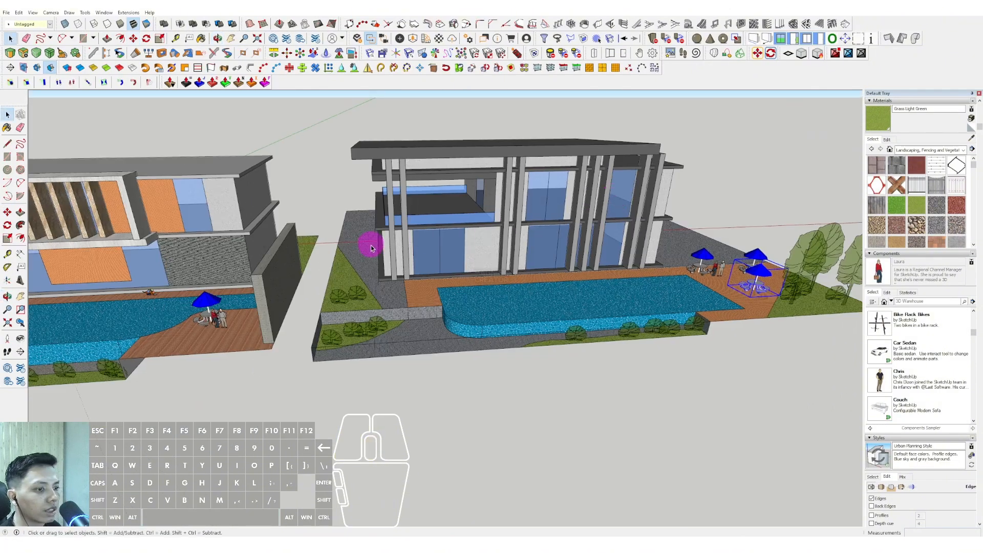
Step: Sample the orange wood material and paint the second building's ground-floor wall panels between the windows with it
middle_drag(371, 248, 432, 223)
scroll(518, 281, up, 3)
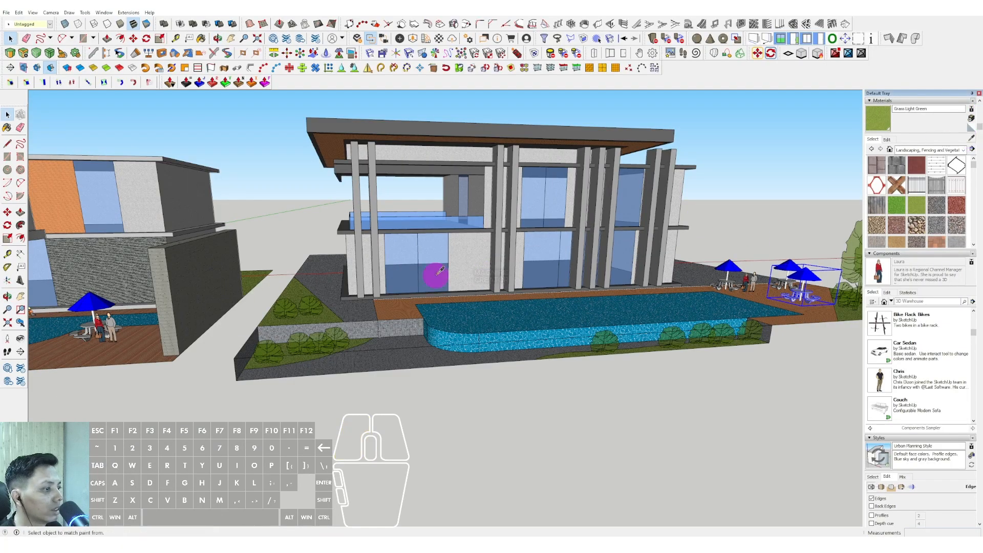
mouse_move(436, 274)
middle_down()
mouse_move(413, 321)
mouse_move(531, 233)
middle_up()
click(413, 323)
key(space)
triple_click(490, 284)
key(b)
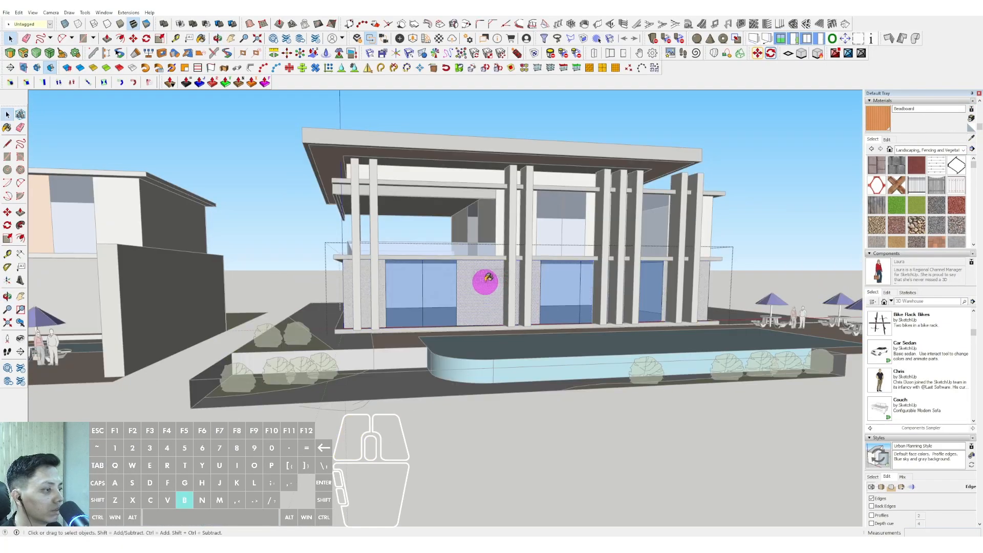
click(488, 279)
key(space)
click(762, 174)
Step: Paint the upper-floor front wall panels beside the windows with the same wood material
scroll(558, 233, up, 4)
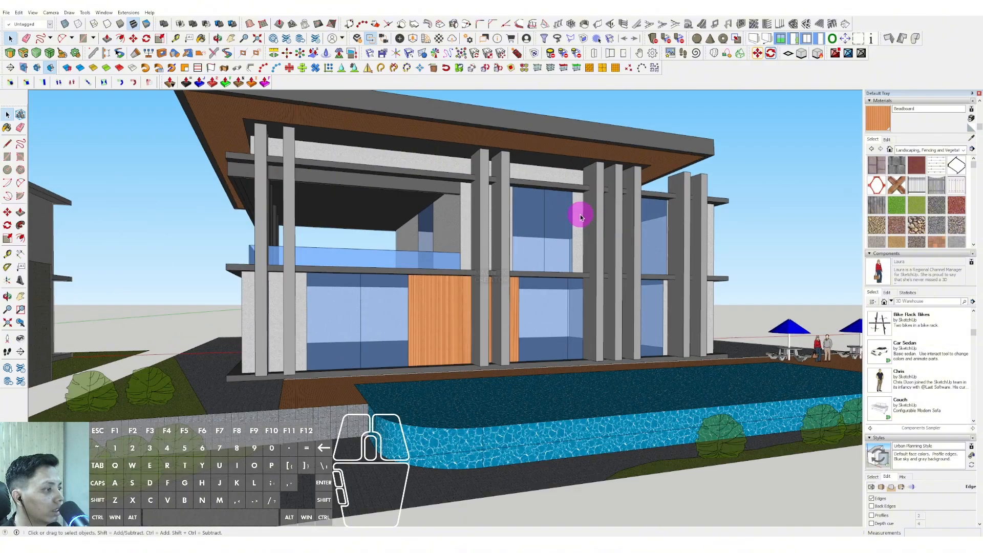
triple_click(580, 220)
click(472, 221)
key(space)
scroll(468, 222, down, 3)
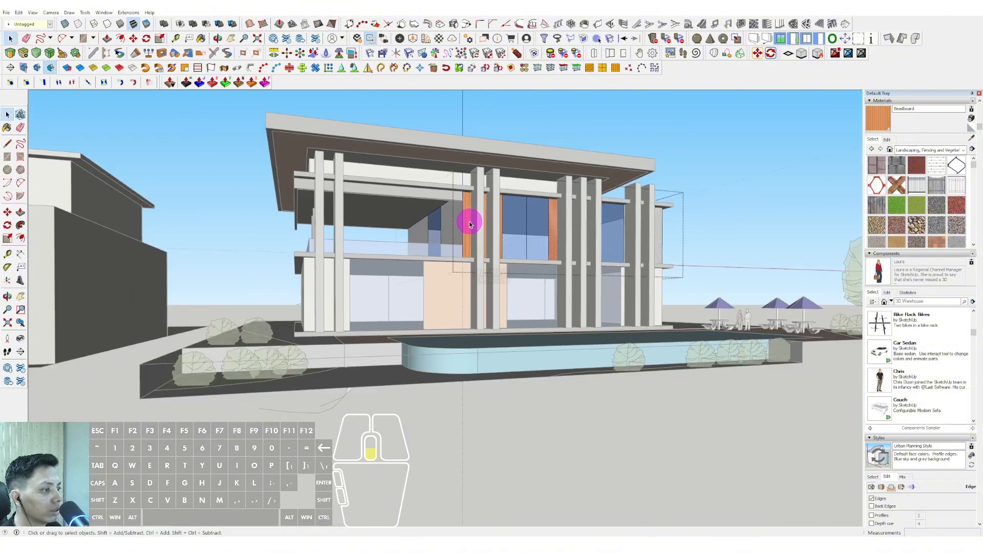
click(701, 142)
Step: Paint the ground-floor front wall panel behind the end columns, below the balcony, with the wood material
middle_drag(487, 255, 513, 253)
scroll(314, 295, up, 2)
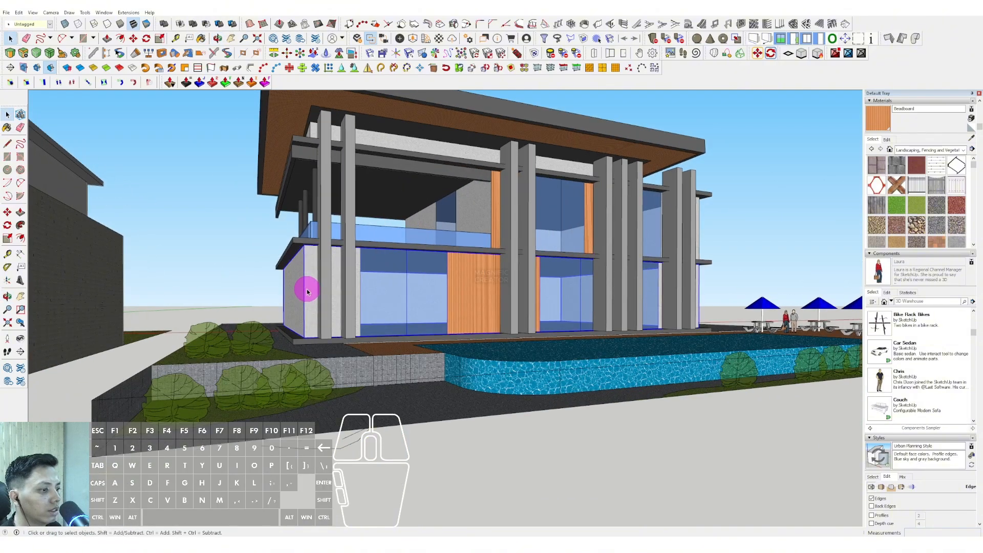
triple_click(309, 276)
scroll(621, 237, down, 3)
click(766, 176)
Step: Copy the two silhouette people from the first house's paving onto the second building's upper-floor balcony
middle_drag(766, 175, 278, 314)
scroll(520, 237, up, 3)
scroll(520, 237, down, 2)
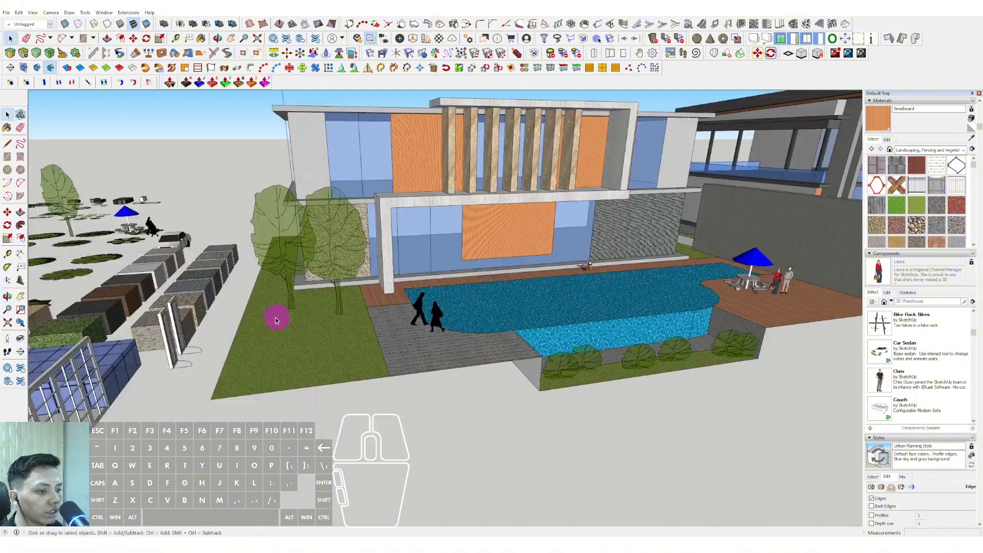
scroll(428, 313, up, 4)
key(space)
click(435, 327)
middle_drag(444, 331, 480, 376)
key(m)
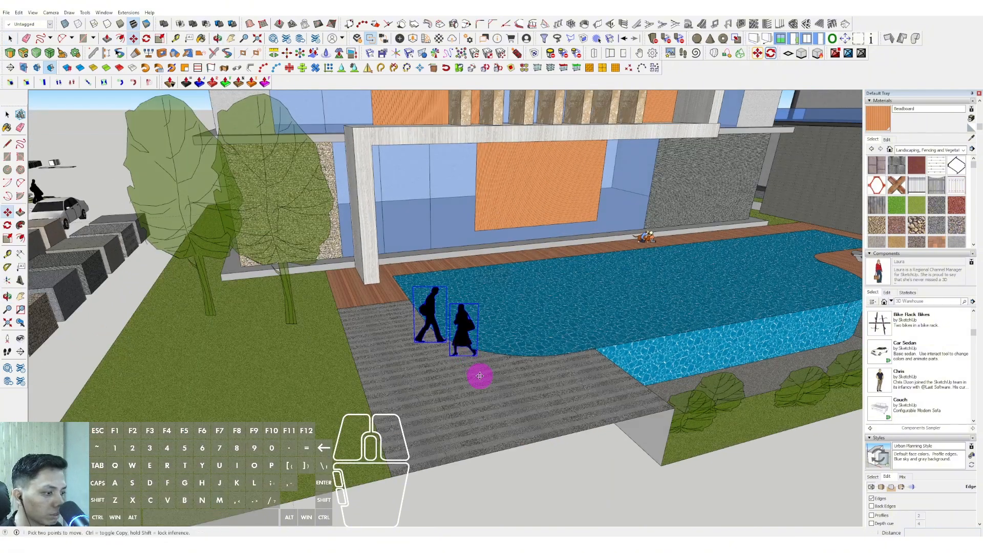
scroll(633, 327, down, 3)
middle_drag(487, 287, 599, 189)
scroll(556, 231, up, 4)
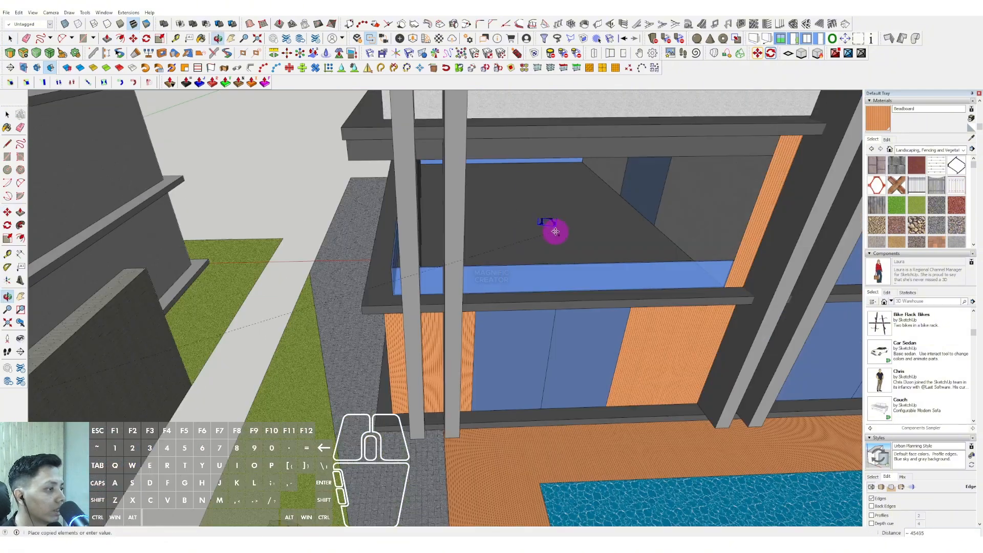
click(606, 230)
scroll(605, 230, down, 3)
middle_drag(592, 261, 614, 209)
key(space)
Step: Turn on shadows for the model and show the edit options for components
click(32, 12)
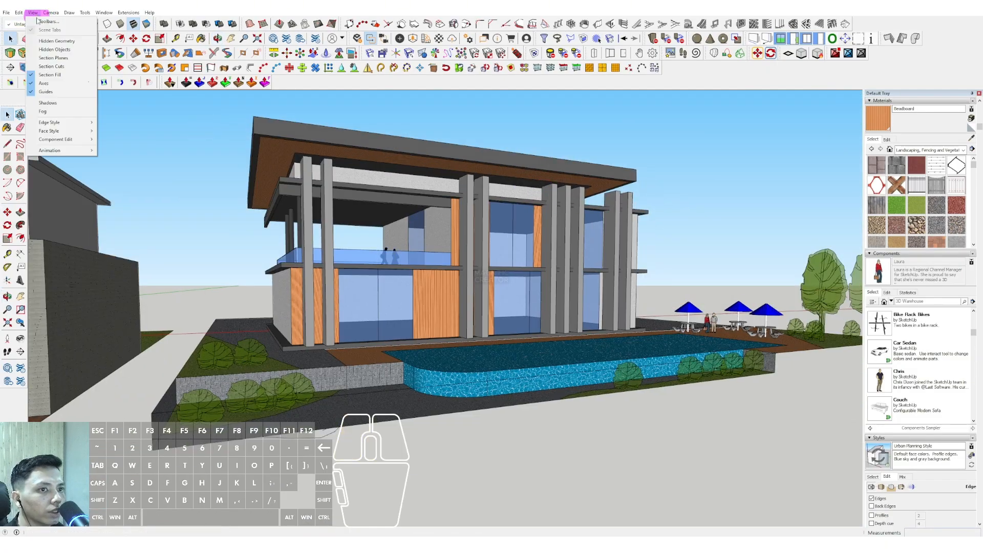
click(51, 104)
middle_drag(263, 180, 876, 320)
click(887, 293)
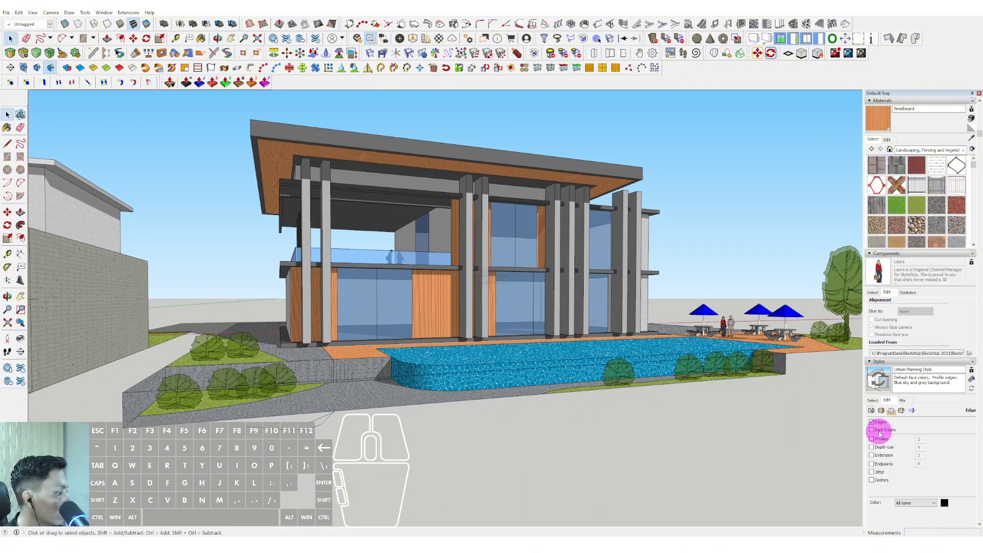
Step: Examine the finished second building, its pool and planting from several angles with shadows on
middle_drag(499, 260, 471, 330)
scroll(407, 312, up, 3)
middle_drag(407, 312, 555, 346)
scroll(542, 349, up, 3)
scroll(542, 350, down, 3)
middle_drag(478, 333, 538, 340)
middle_drag(396, 324, 402, 276)
scroll(413, 267, up, 3)
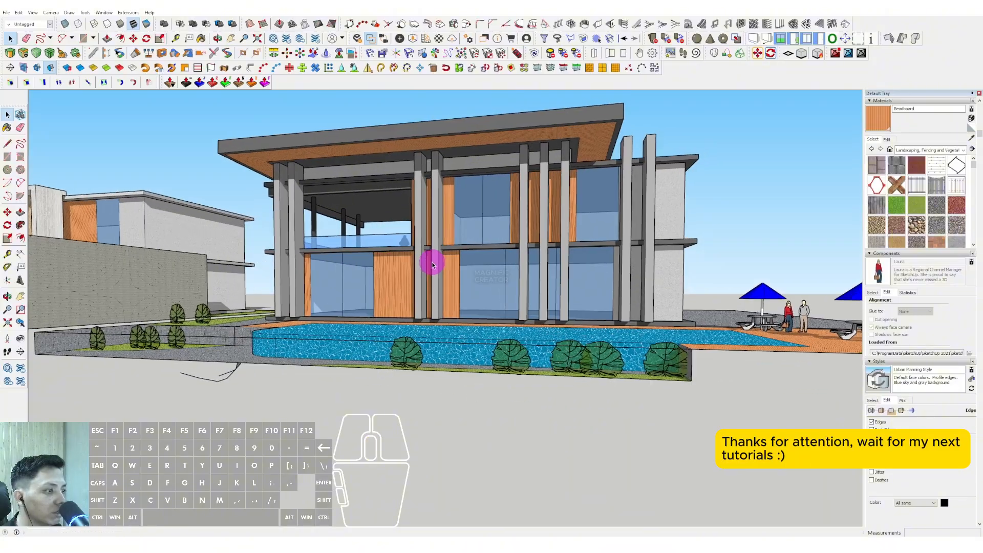